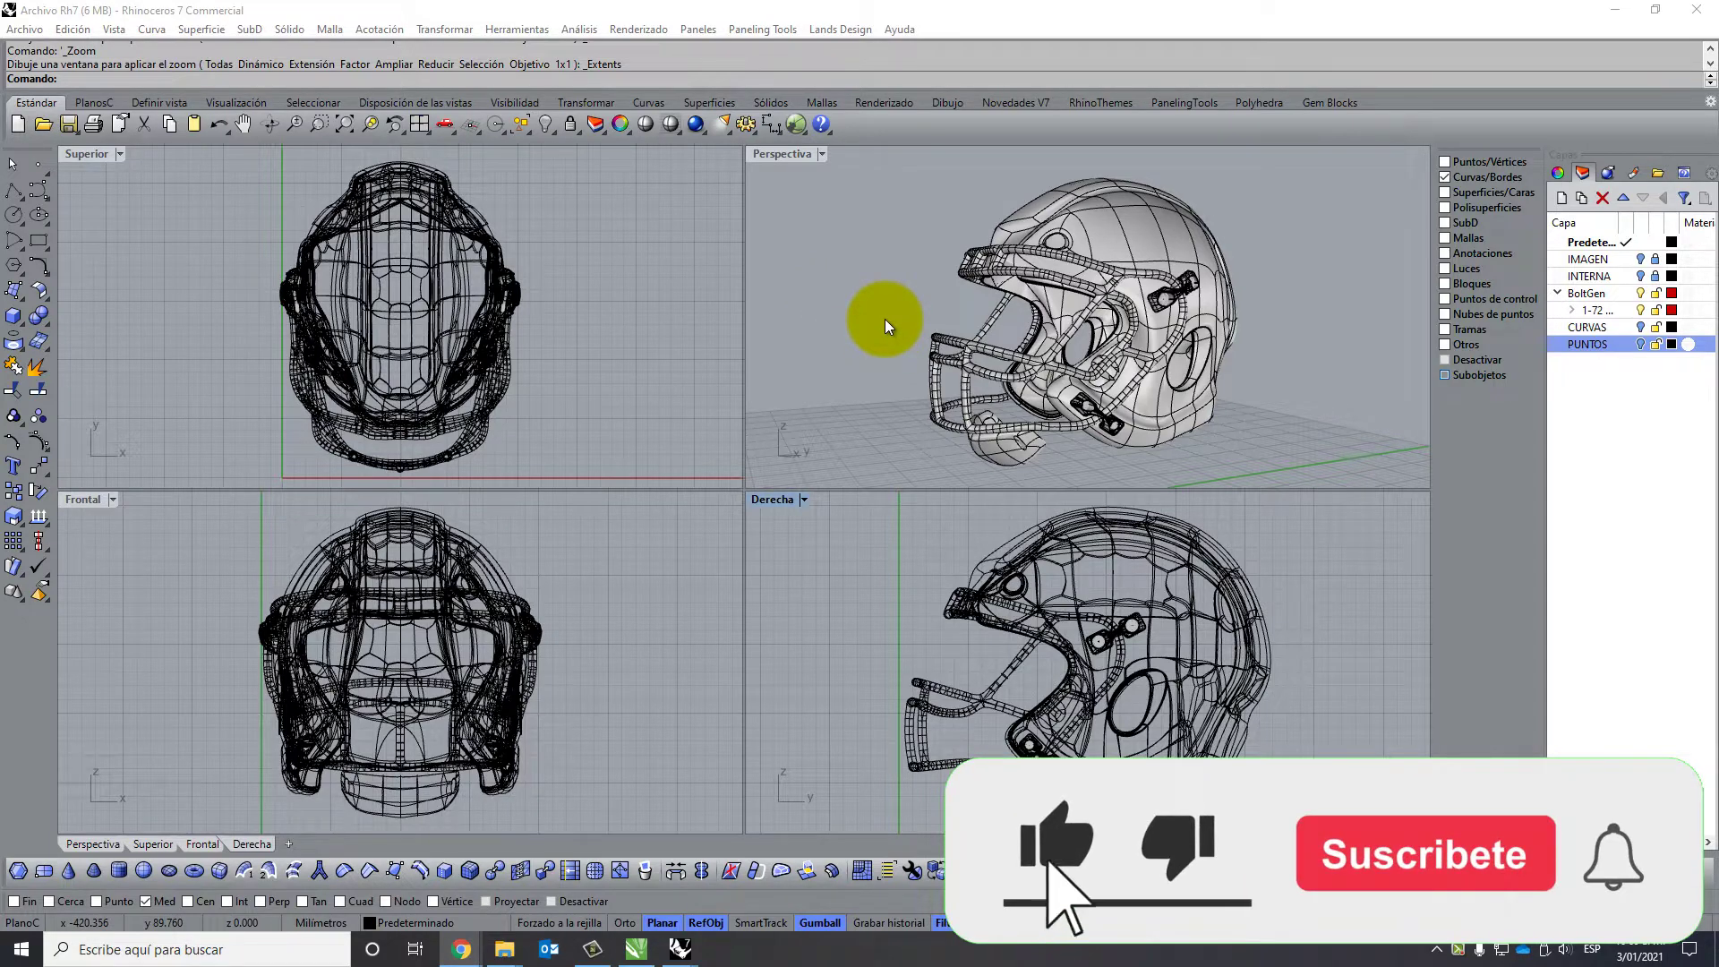
# Orbit the Perspectiva view around the SubD football helmet.
pyautogui.moveTo(1038, 238)
pyautogui.mouseDown(button='right')
pyautogui.moveTo(1086, 269)
pyautogui.moveTo(1227, 288)
pyautogui.moveTo(1044, 315)
pyautogui.moveTo(1006, 346)
pyautogui.moveTo(1093, 434)
pyautogui.moveTo(1225, 348)
pyautogui.moveTo(1239, 287)
pyautogui.moveTo(1105, 403)
pyautogui.moveTo(1004, 338)
pyautogui.moveTo(1044, 383)
pyautogui.moveTo(1101, 383)
pyautogui.moveTo(1035, 383)
pyautogui.moveTo(940, 299)
pyautogui.moveTo(1266, 315)
pyautogui.moveTo(951, 268)
pyautogui.moveTo(1127, 367)
pyautogui.mouseUp(button='right')
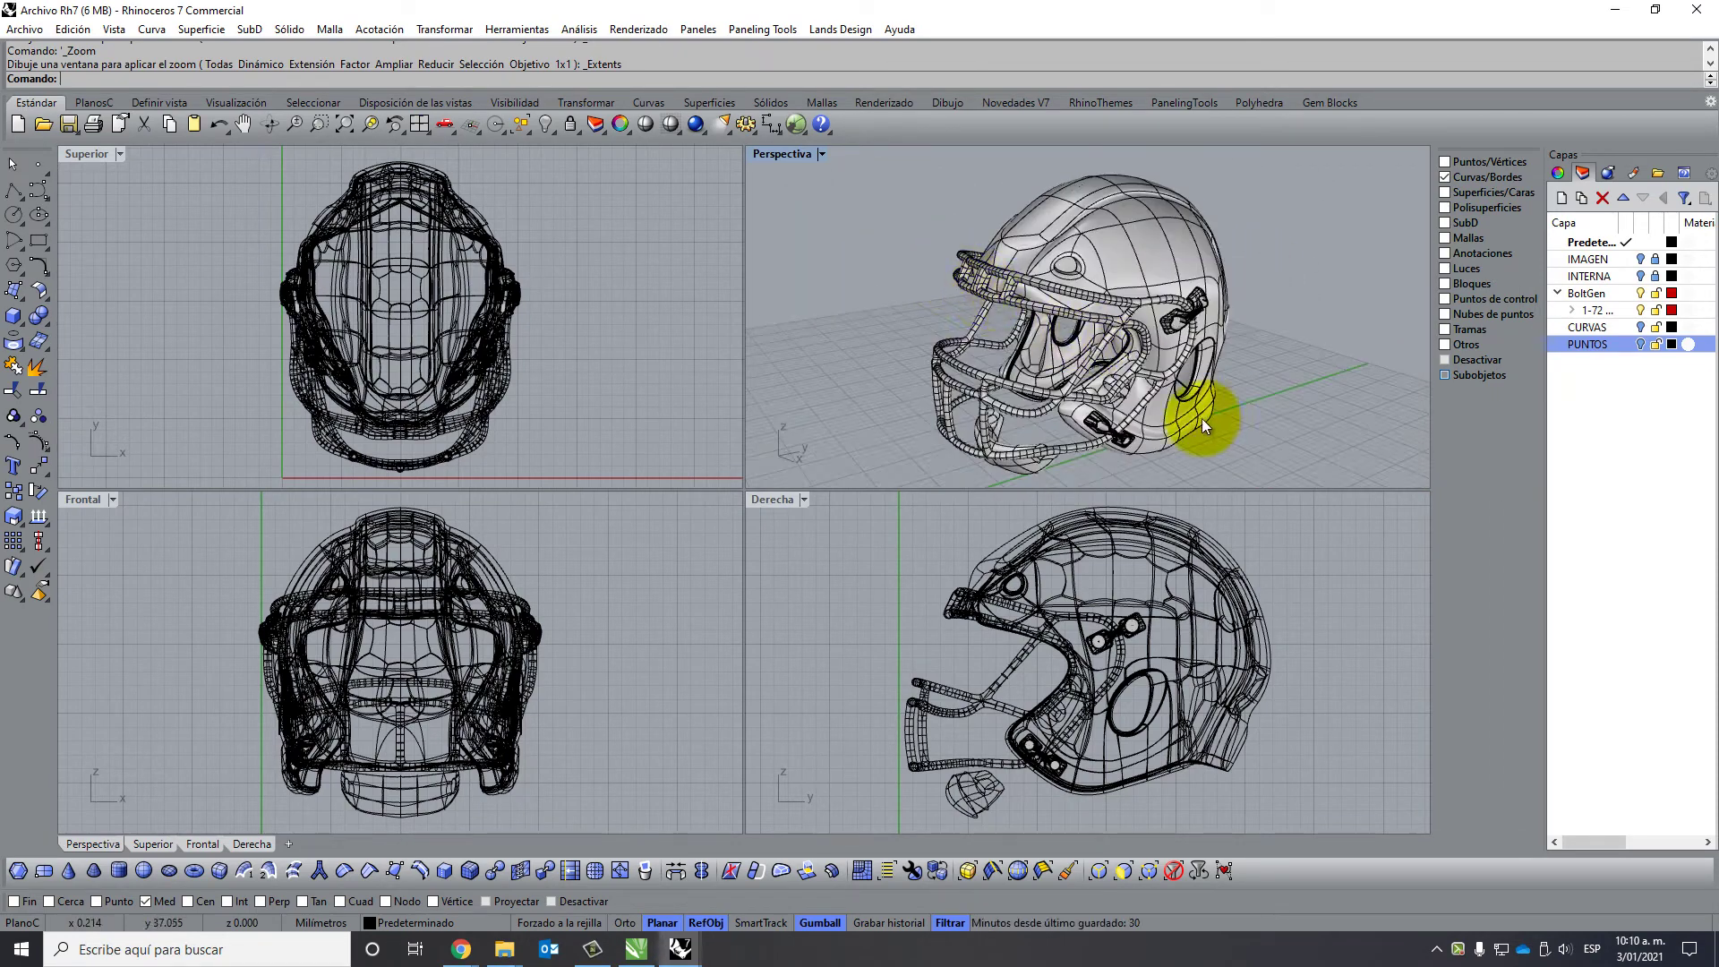
# Maximize Perspectiva, zoom close on the facemask clip and ear hole, then restore four views.
pyautogui.doubleClick(775, 158)
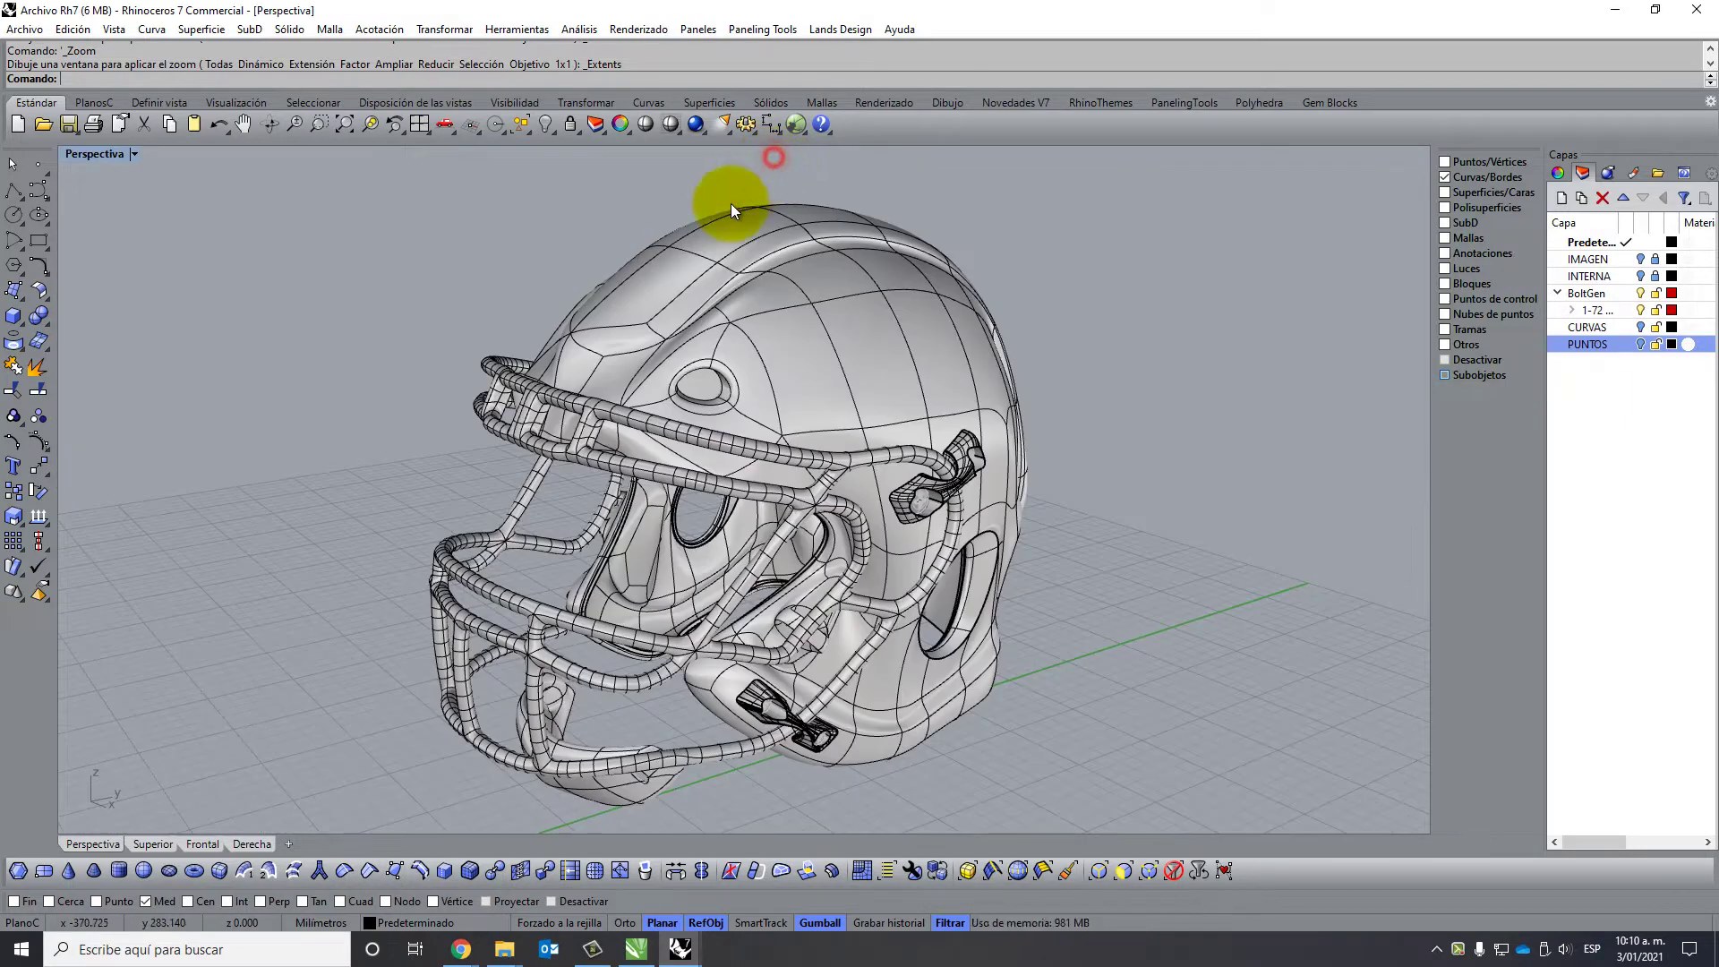
pyautogui.moveTo(743, 526)
pyautogui.mouseDown(button='right')
pyautogui.moveTo(1018, 432)
pyautogui.moveTo(1055, 461)
pyautogui.moveTo(752, 503)
pyautogui.moveTo(760, 691)
pyautogui.mouseUp(button='right')
pyautogui.scroll(3, 643, 738)
pyautogui.scroll(2, 643, 738)
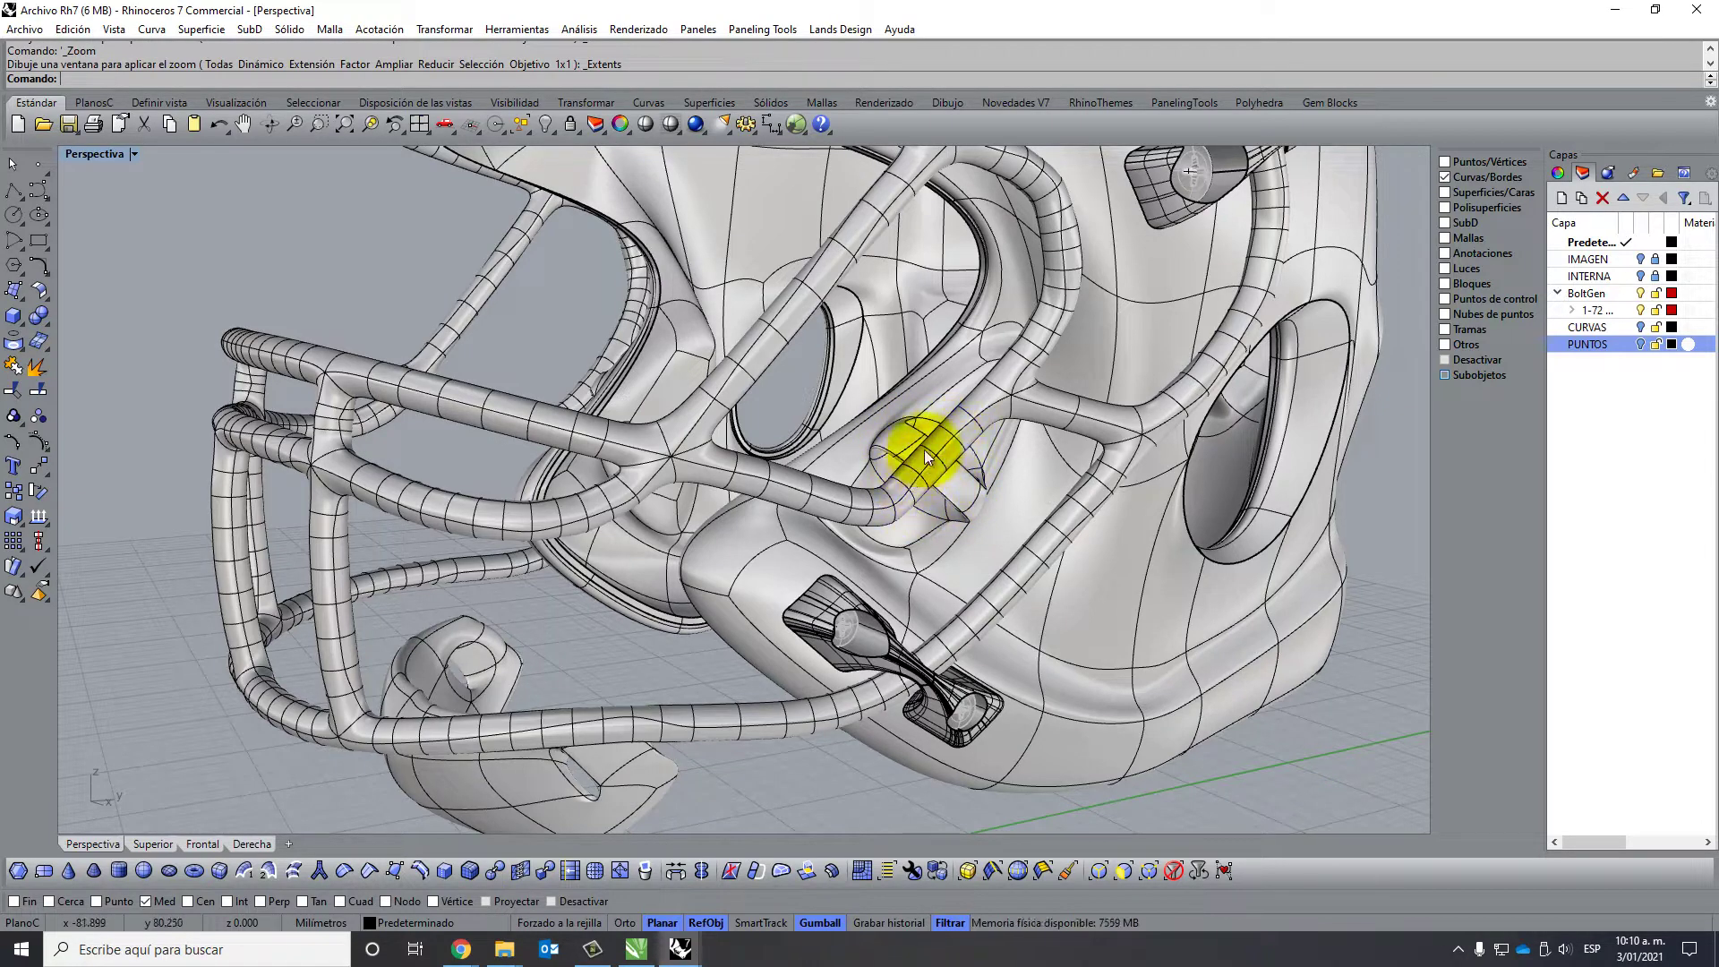
pyautogui.moveTo(970, 460)
pyautogui.mouseDown(button='right')
pyautogui.moveTo(757, 453)
pyautogui.moveTo(667, 488)
pyautogui.moveTo(700, 477)
pyautogui.moveTo(523, 474)
pyautogui.moveTo(561, 491)
pyautogui.moveTo(883, 448)
pyautogui.moveTo(894, 395)
pyautogui.moveTo(633, 476)
pyautogui.moveTo(690, 487)
pyautogui.moveTo(767, 395)
pyautogui.moveTo(852, 395)
pyautogui.moveTo(856, 427)
pyautogui.moveTo(791, 415)
pyautogui.moveTo(917, 368)
pyautogui.moveTo(918, 401)
pyautogui.moveTo(779, 460)
pyautogui.moveTo(806, 445)
pyautogui.moveTo(790, 495)
pyautogui.mouseUp(button='right')
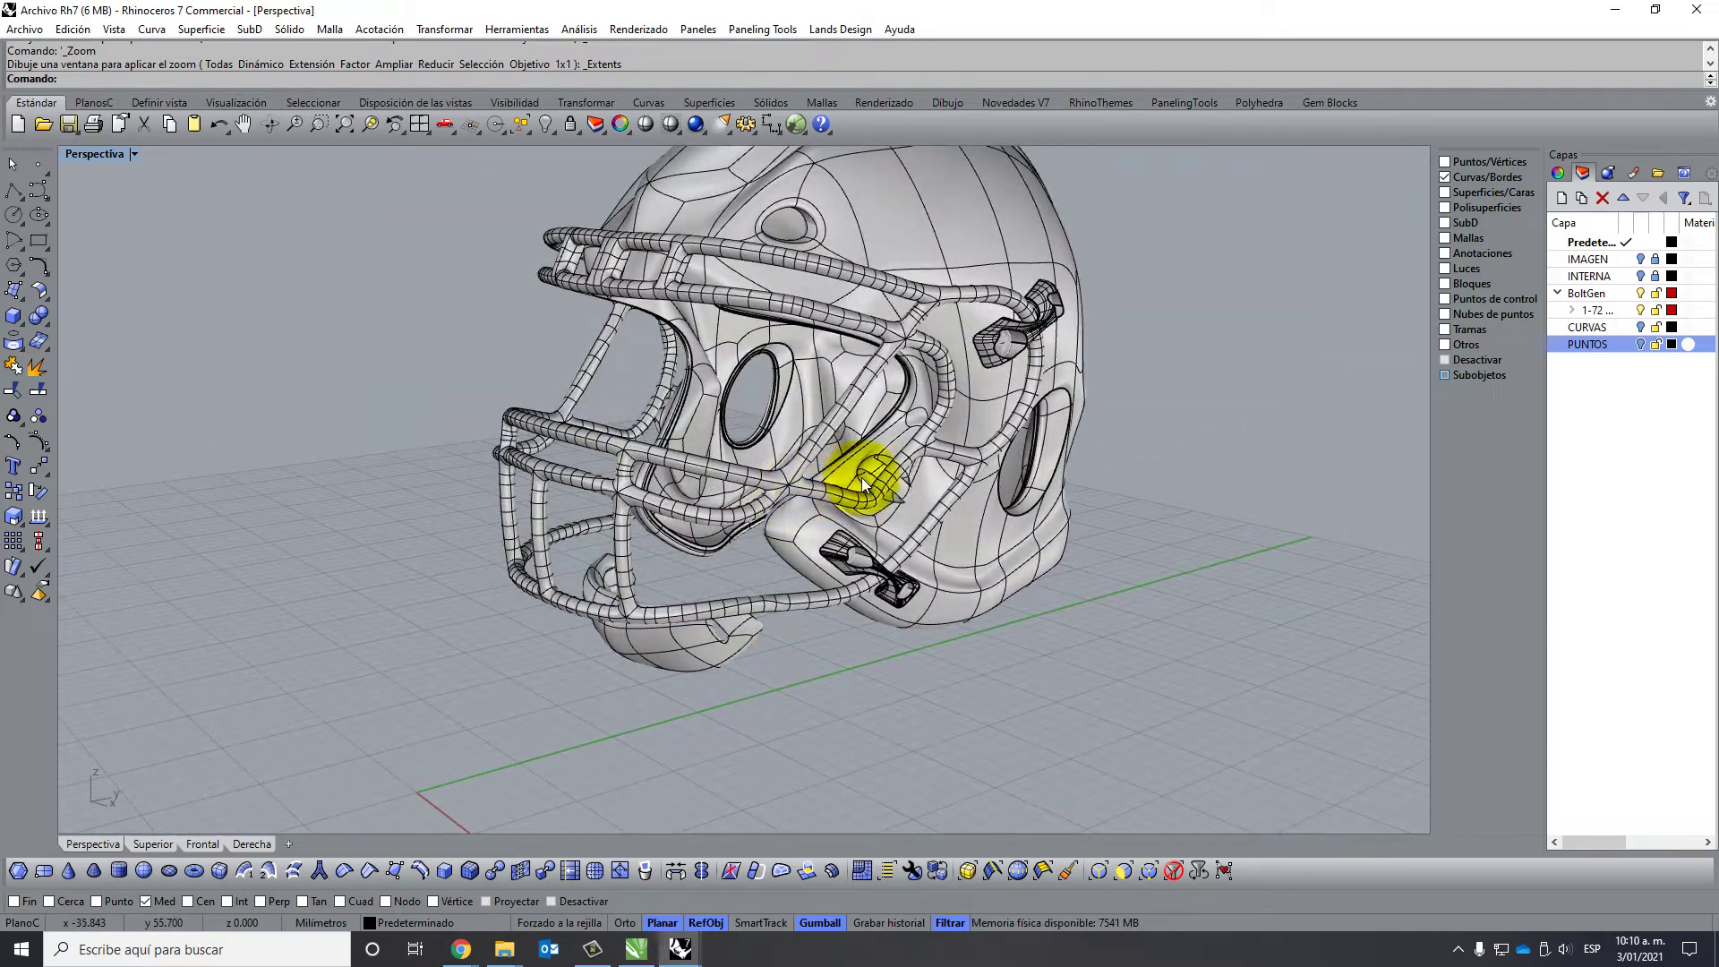
pyautogui.scroll(4, 861, 477)
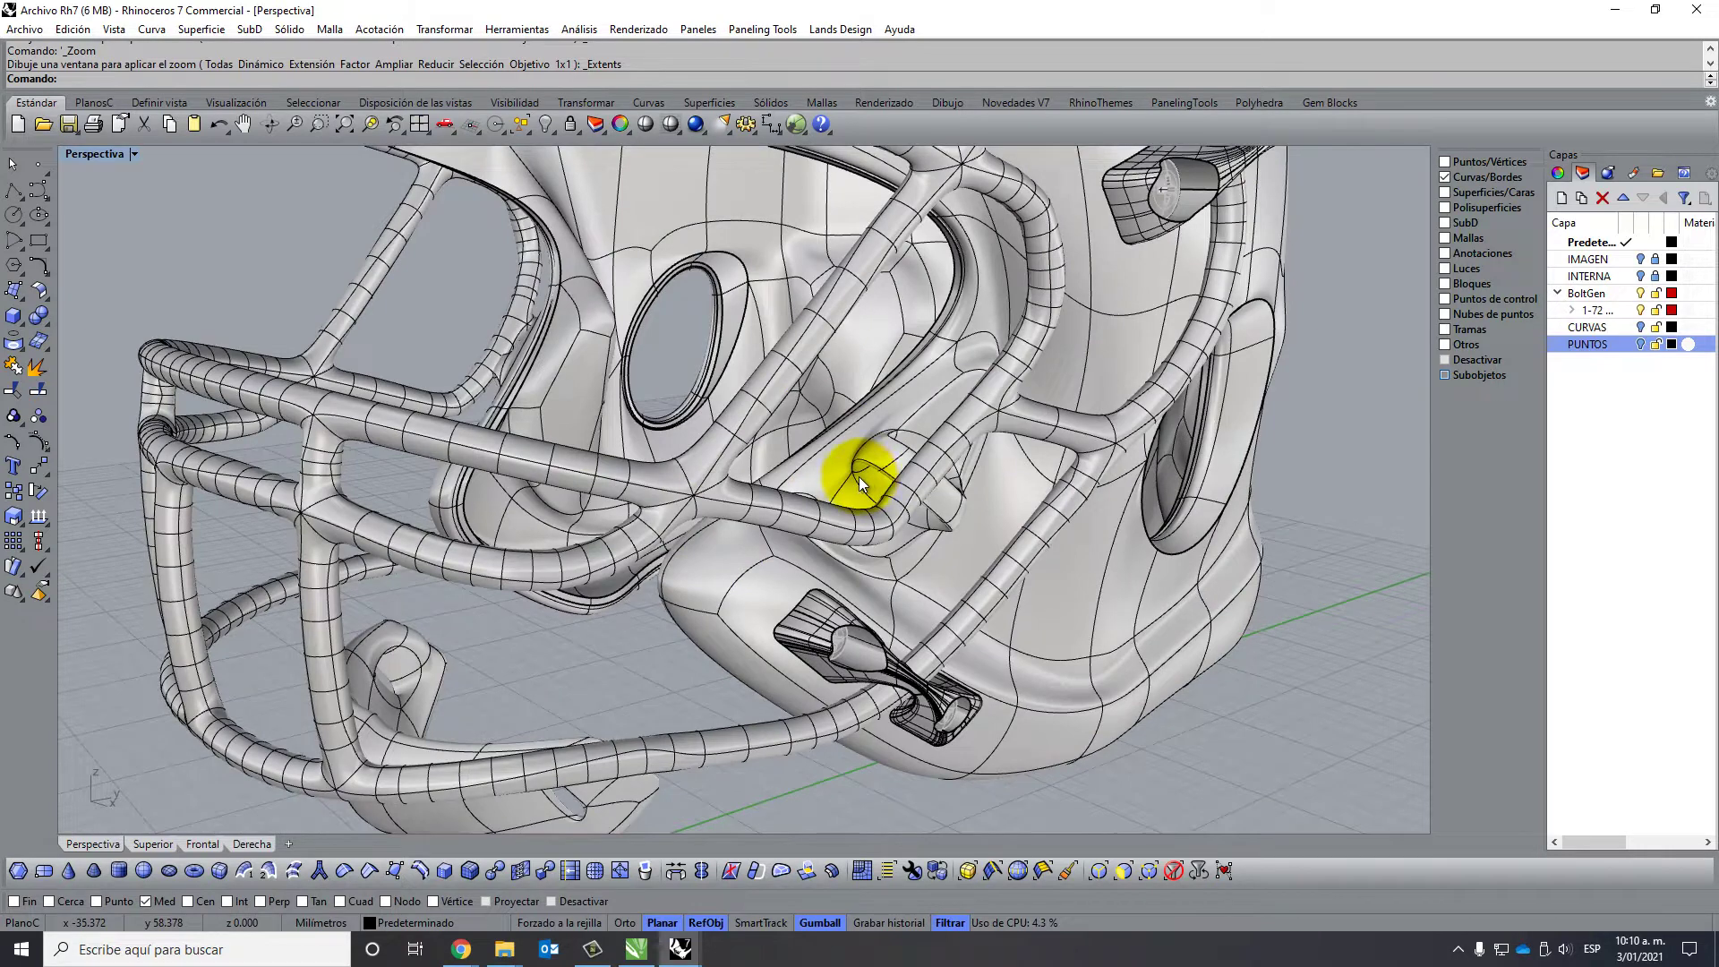
pyautogui.doubleClick(90, 154)
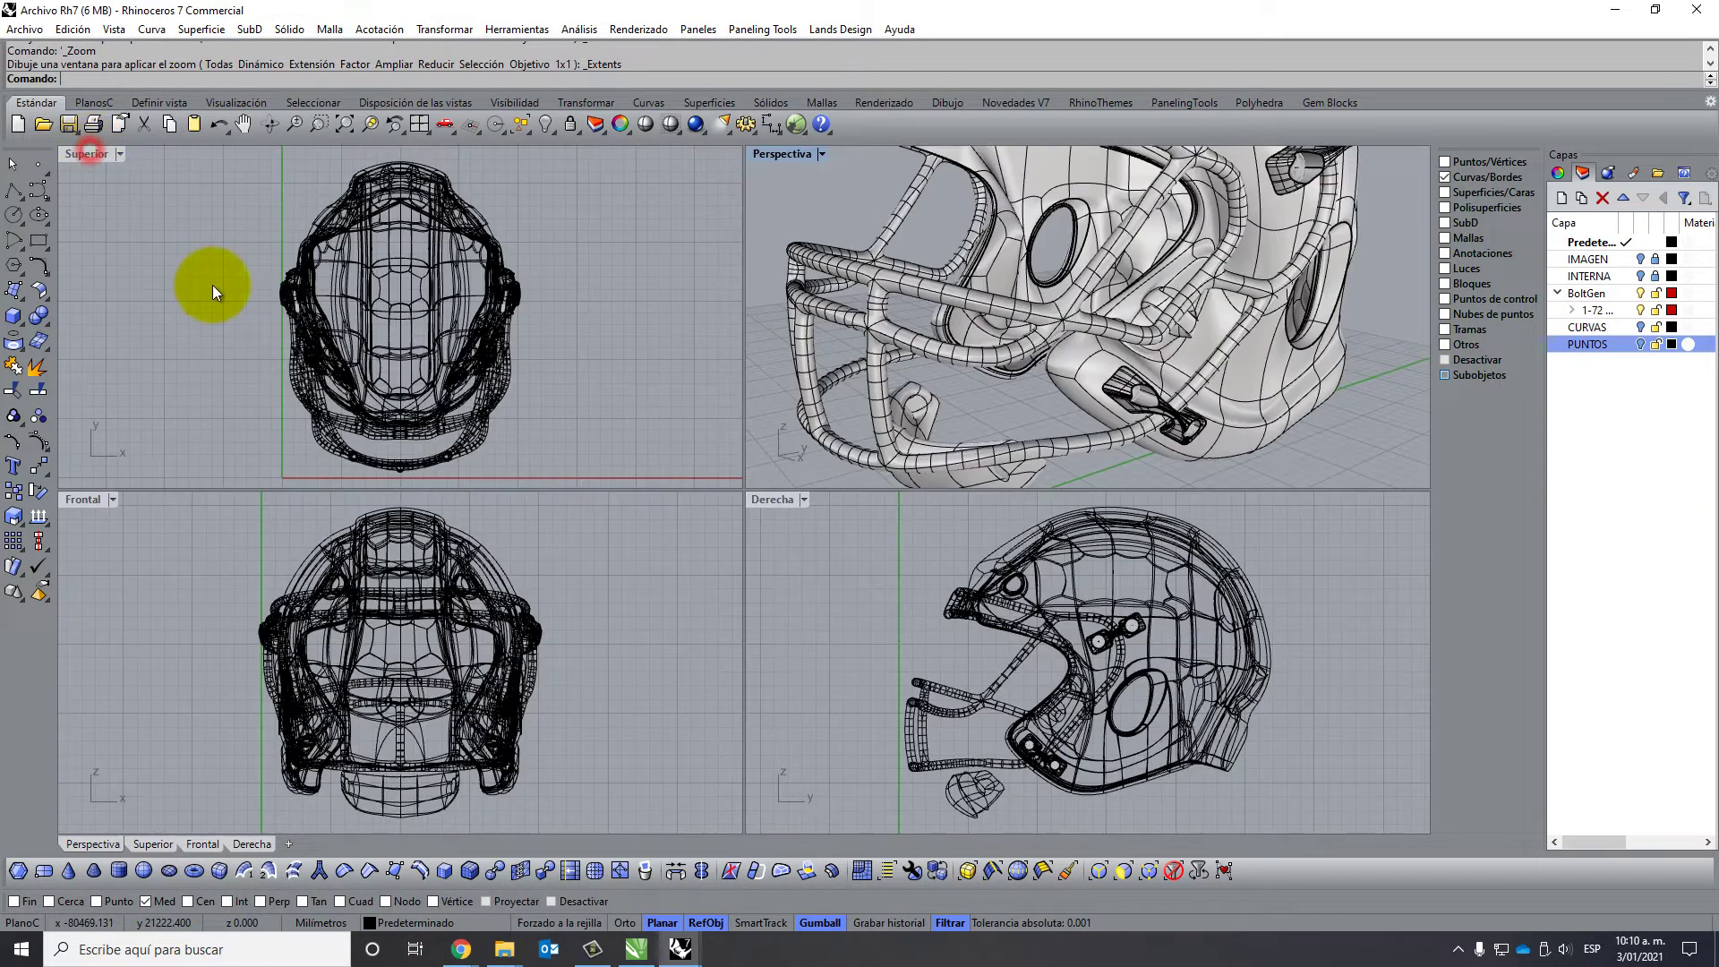
# Maximize and zoom the Derecha view, then start Point with the Med osnap off.
pyautogui.click(1087, 648)
pyautogui.doubleClick(774, 500)
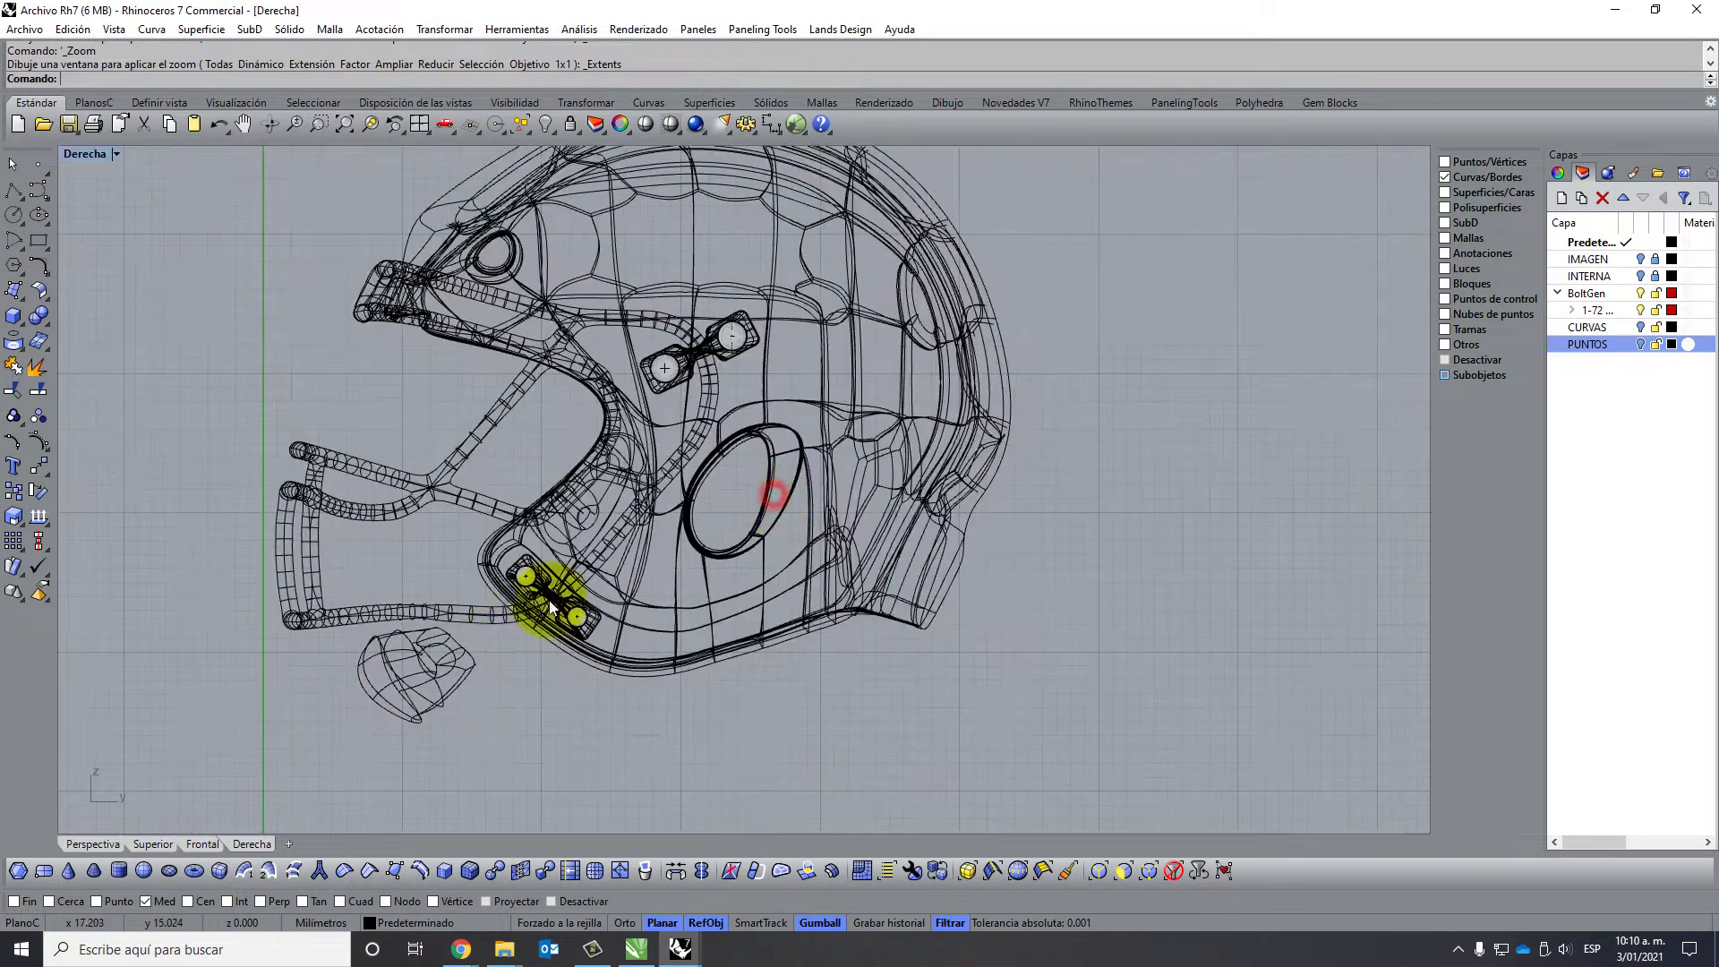
pyautogui.scroll(3, 428, 641)
pyautogui.scroll(3, 428, 630)
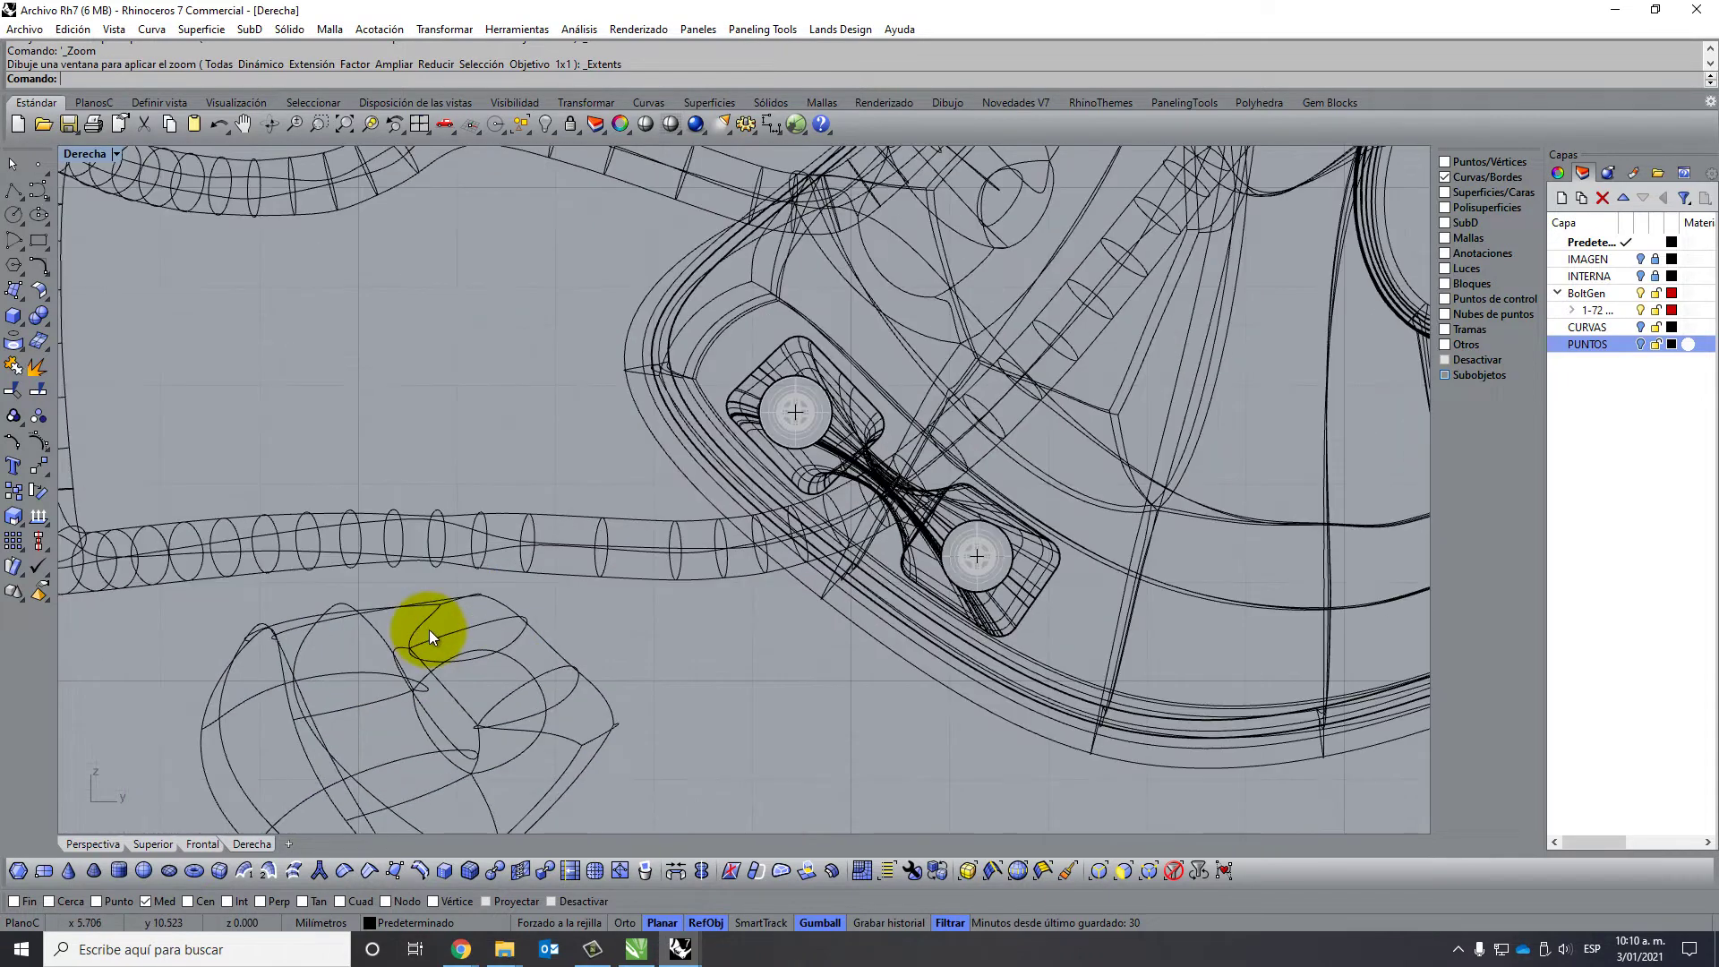
pyautogui.click(33, 164)
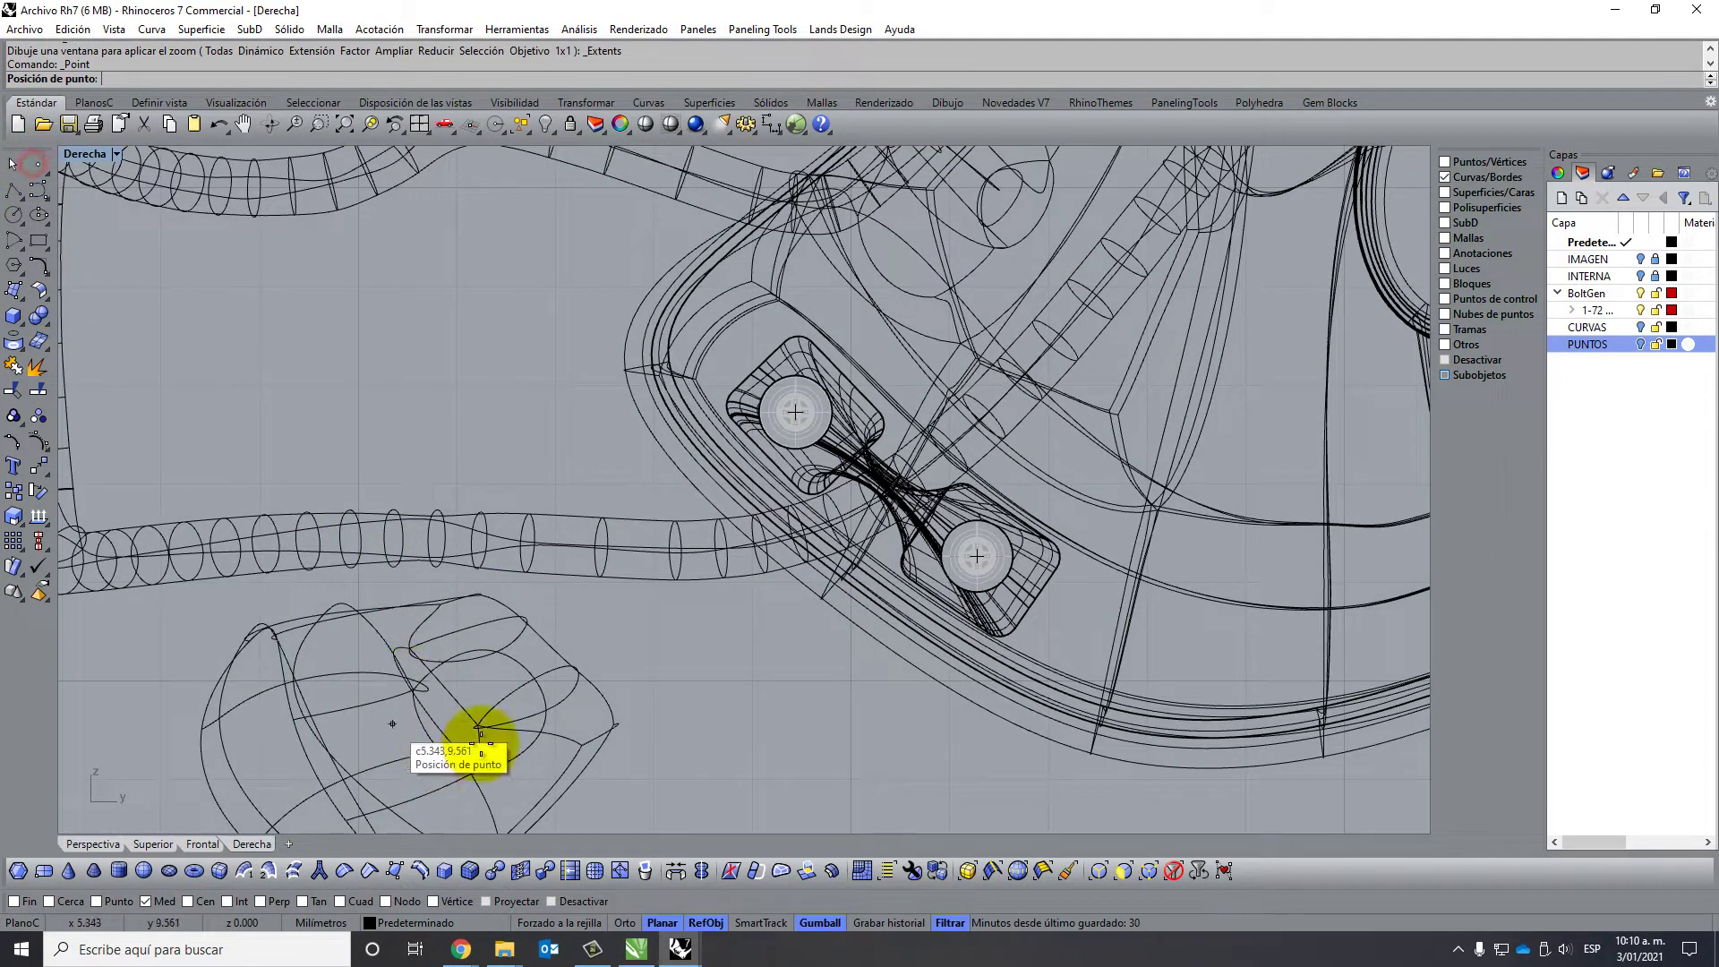
pyautogui.click(146, 901)
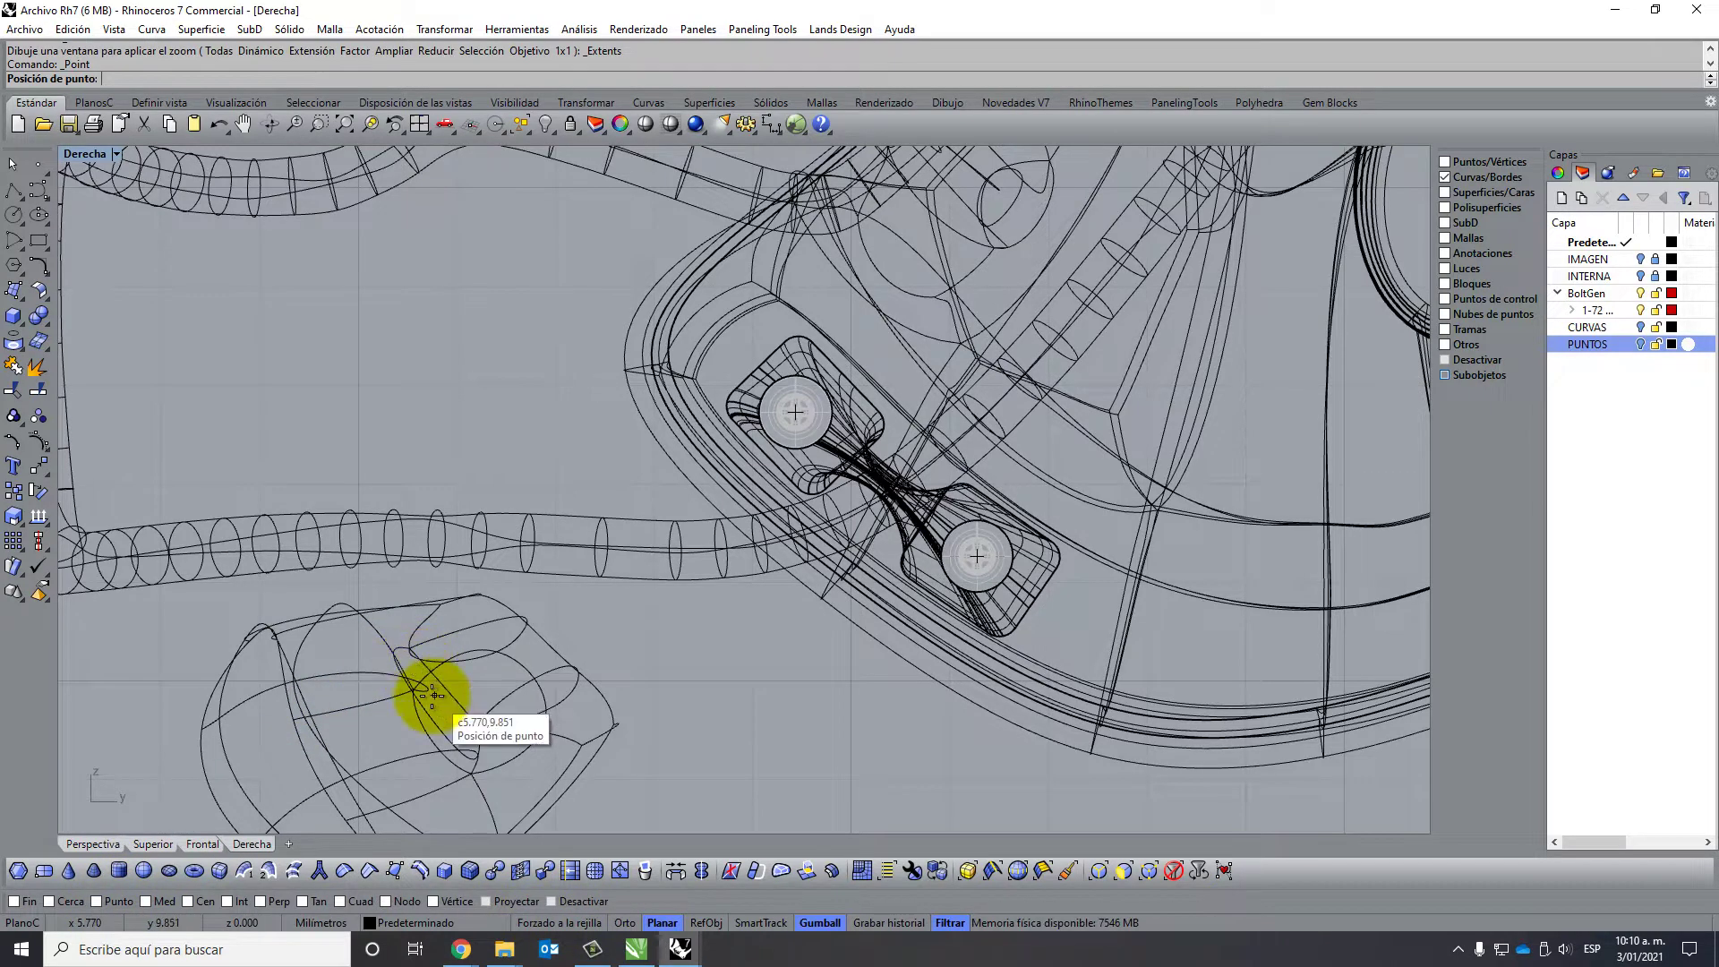
# Place points on the cup shape, left of the clip housing and on the lower facemask bar.
pyautogui.click(415, 664)
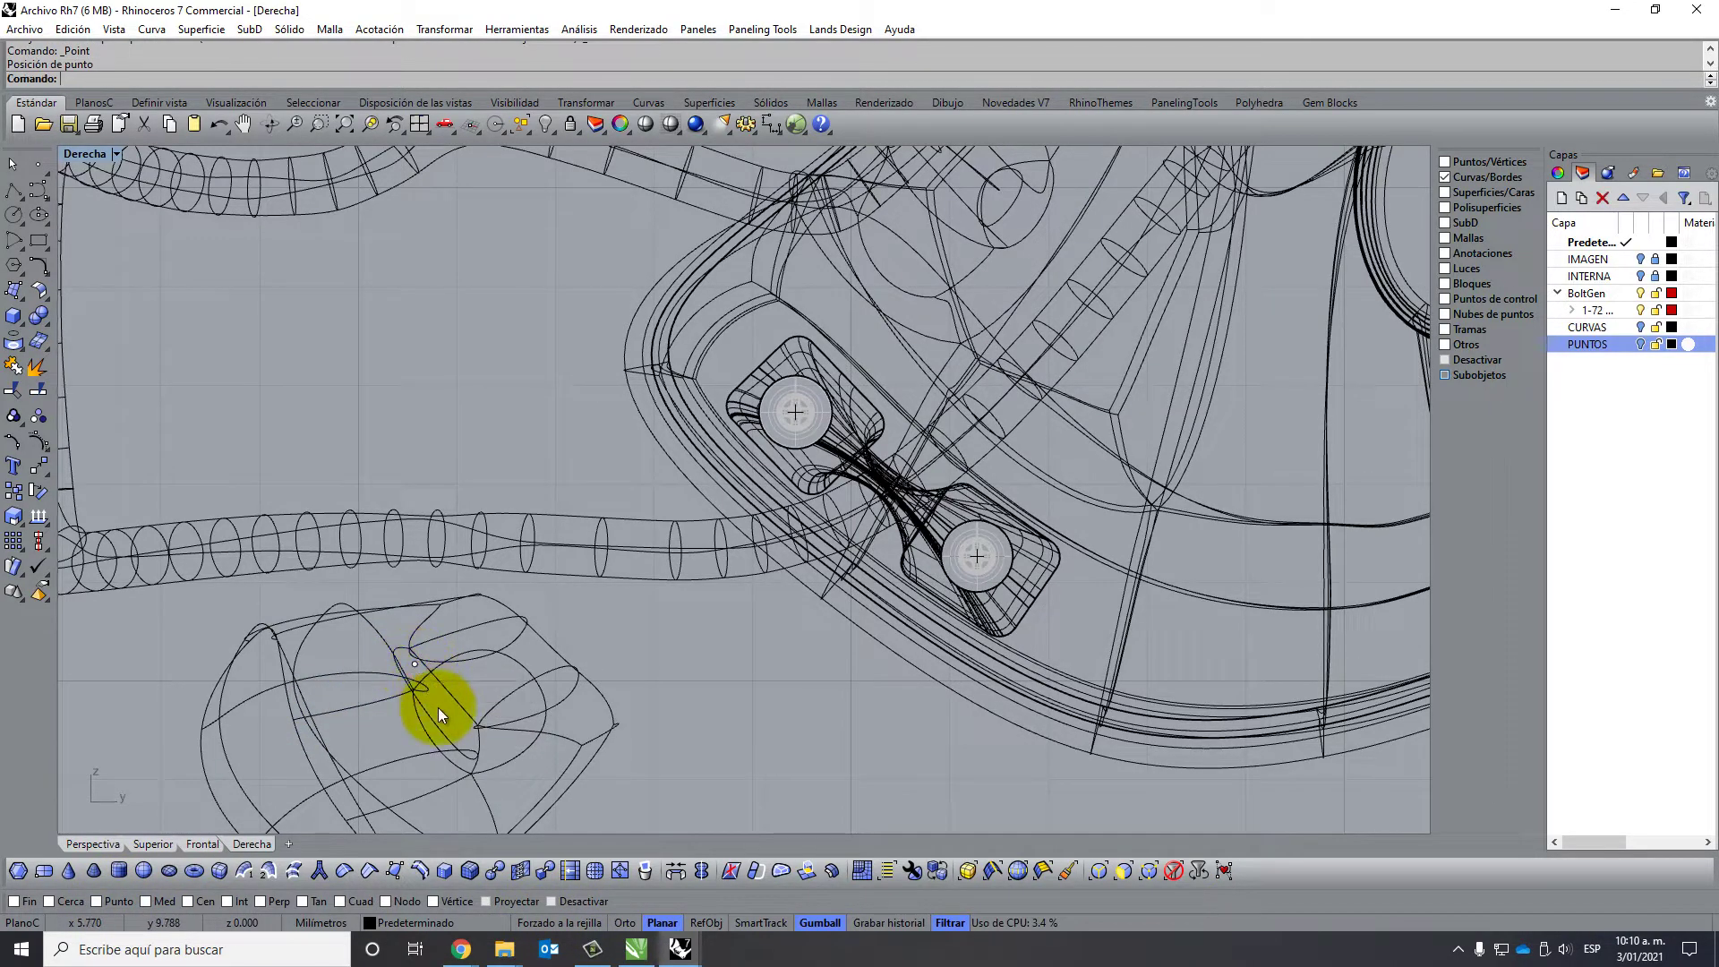
pyautogui.rightClick(449, 726)
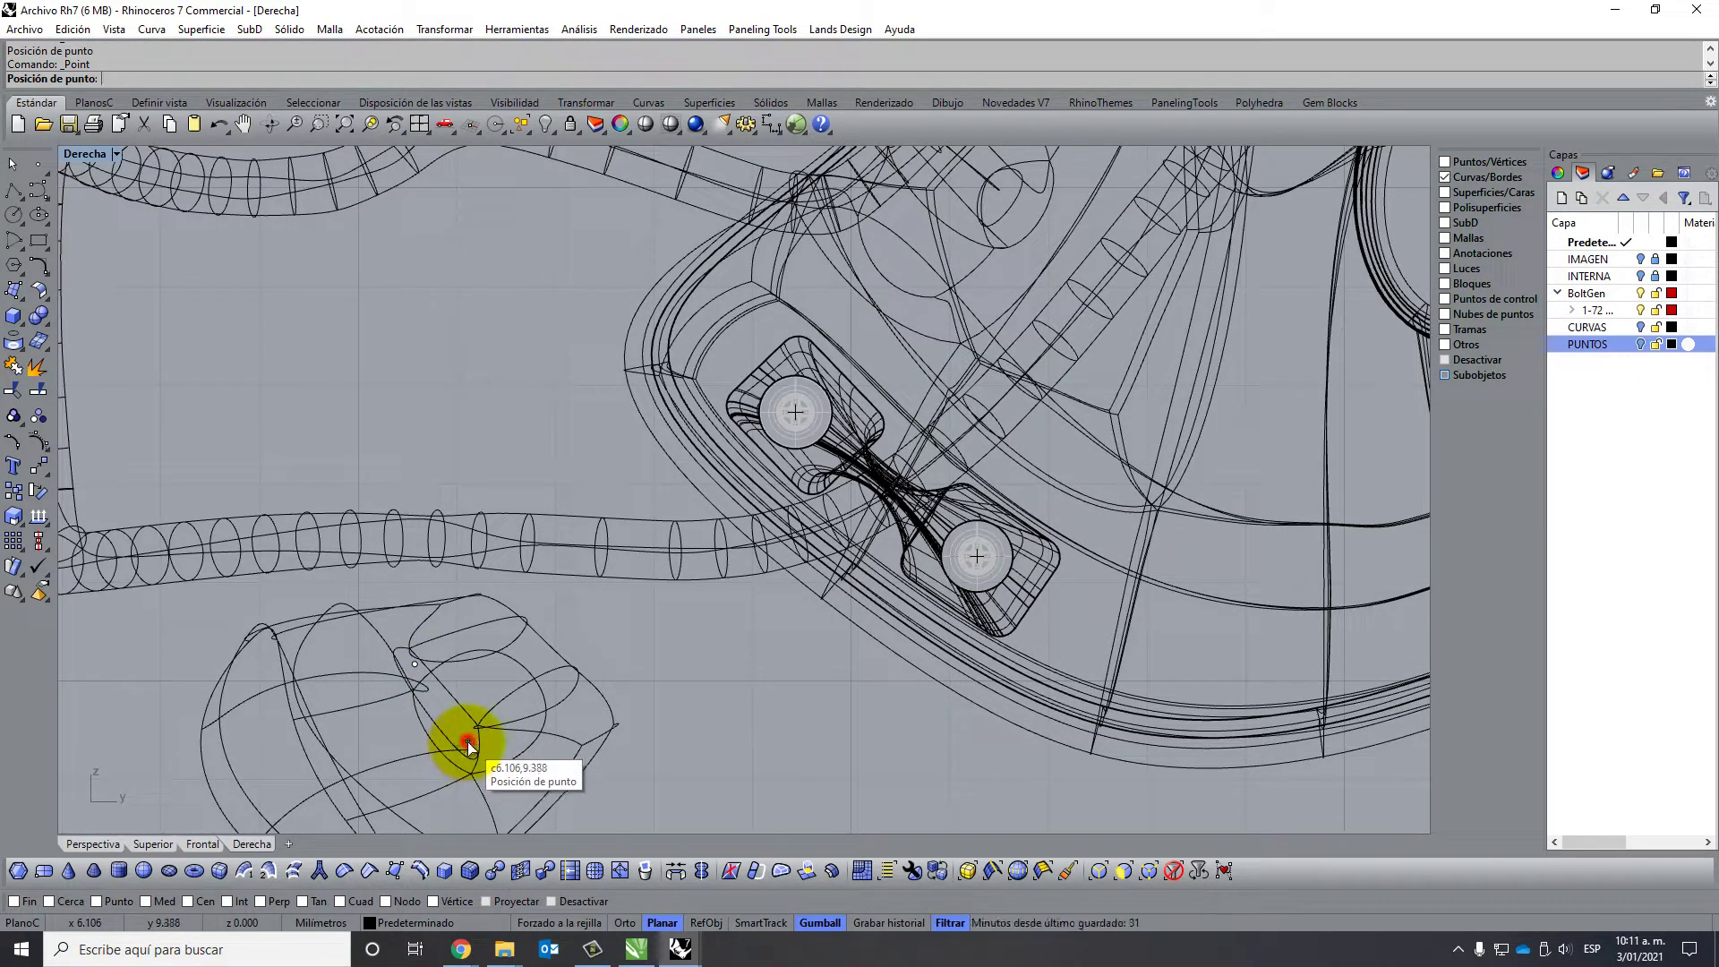
pyautogui.click(467, 741)
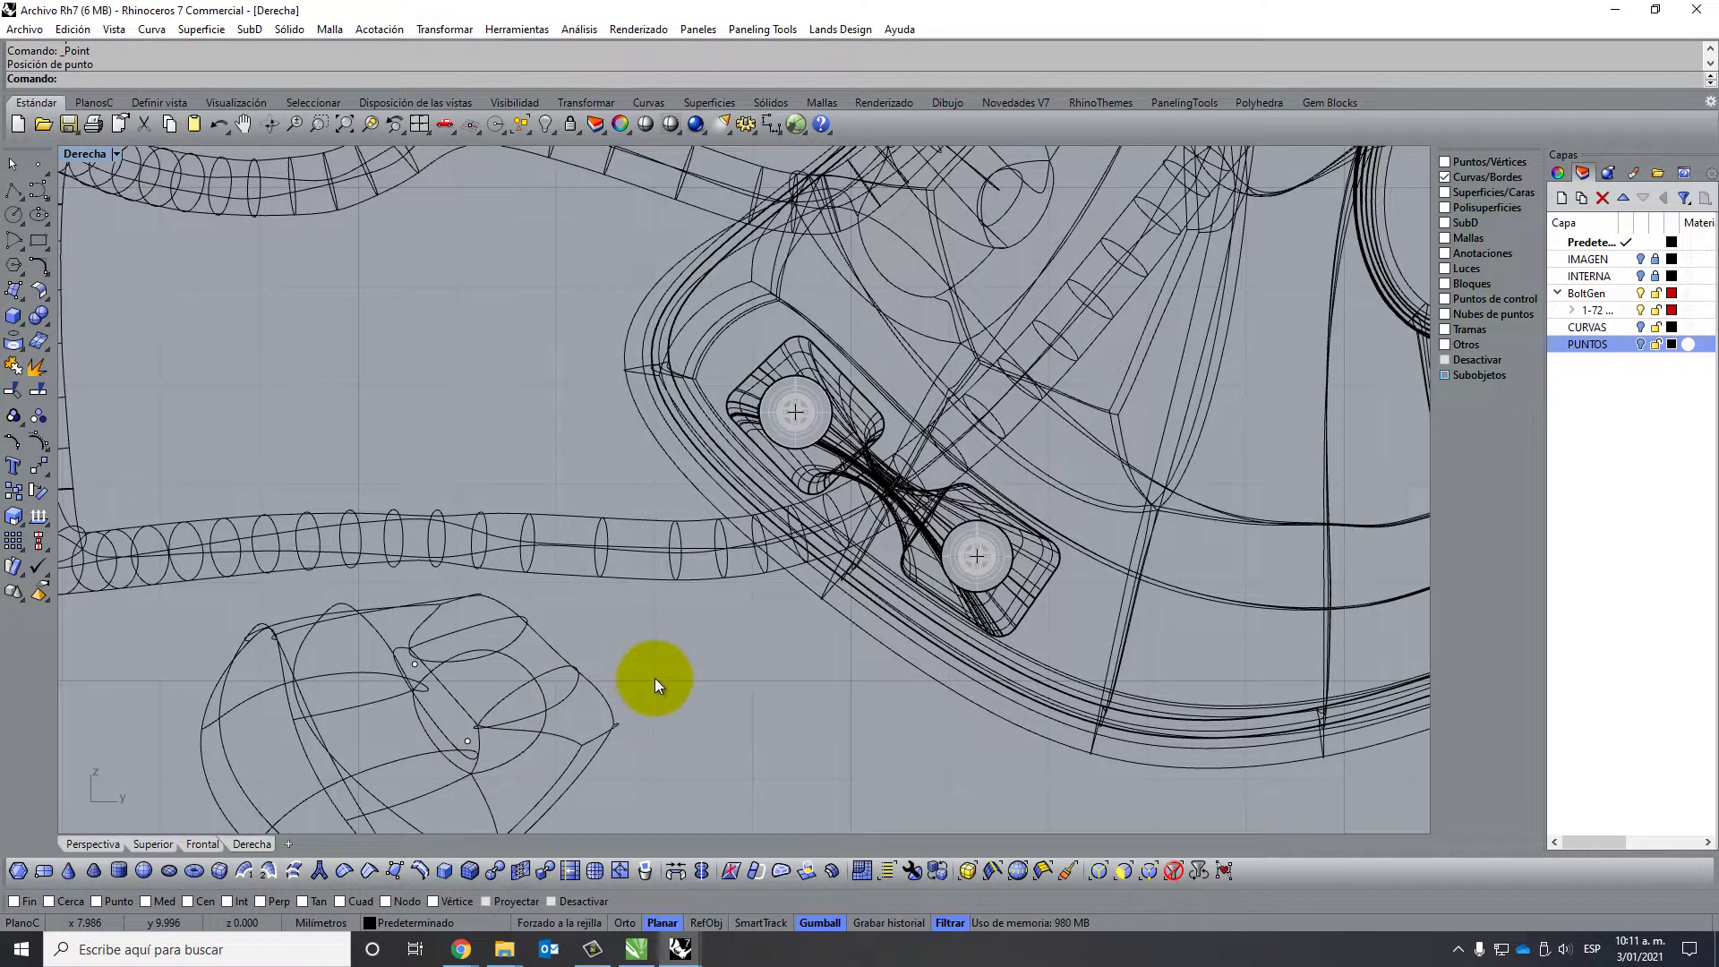
pyautogui.scroll(-2, 643, 626)
pyautogui.scroll(-1, 633, 608)
pyautogui.scroll(-2, 629, 654)
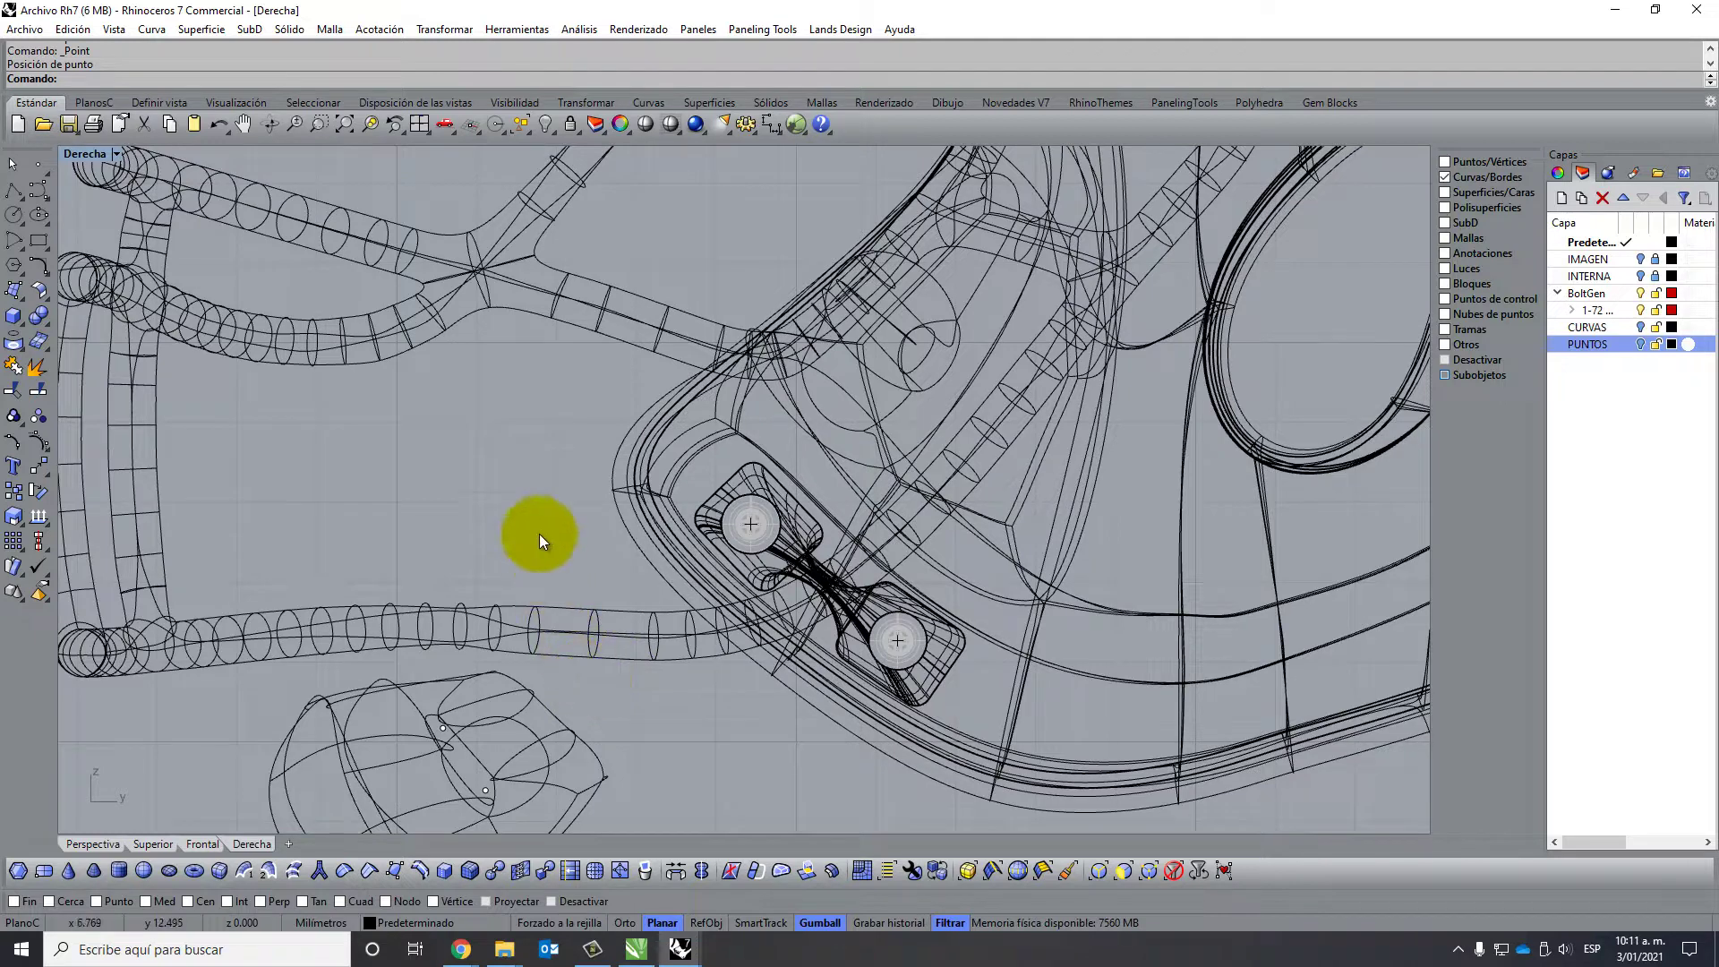
pyautogui.moveTo(792, 399)
pyautogui.mouseDown(button='right')
pyautogui.moveTo(779, 415)
pyautogui.moveTo(737, 394)
pyautogui.moveTo(754, 352)
pyautogui.mouseUp(button='right')
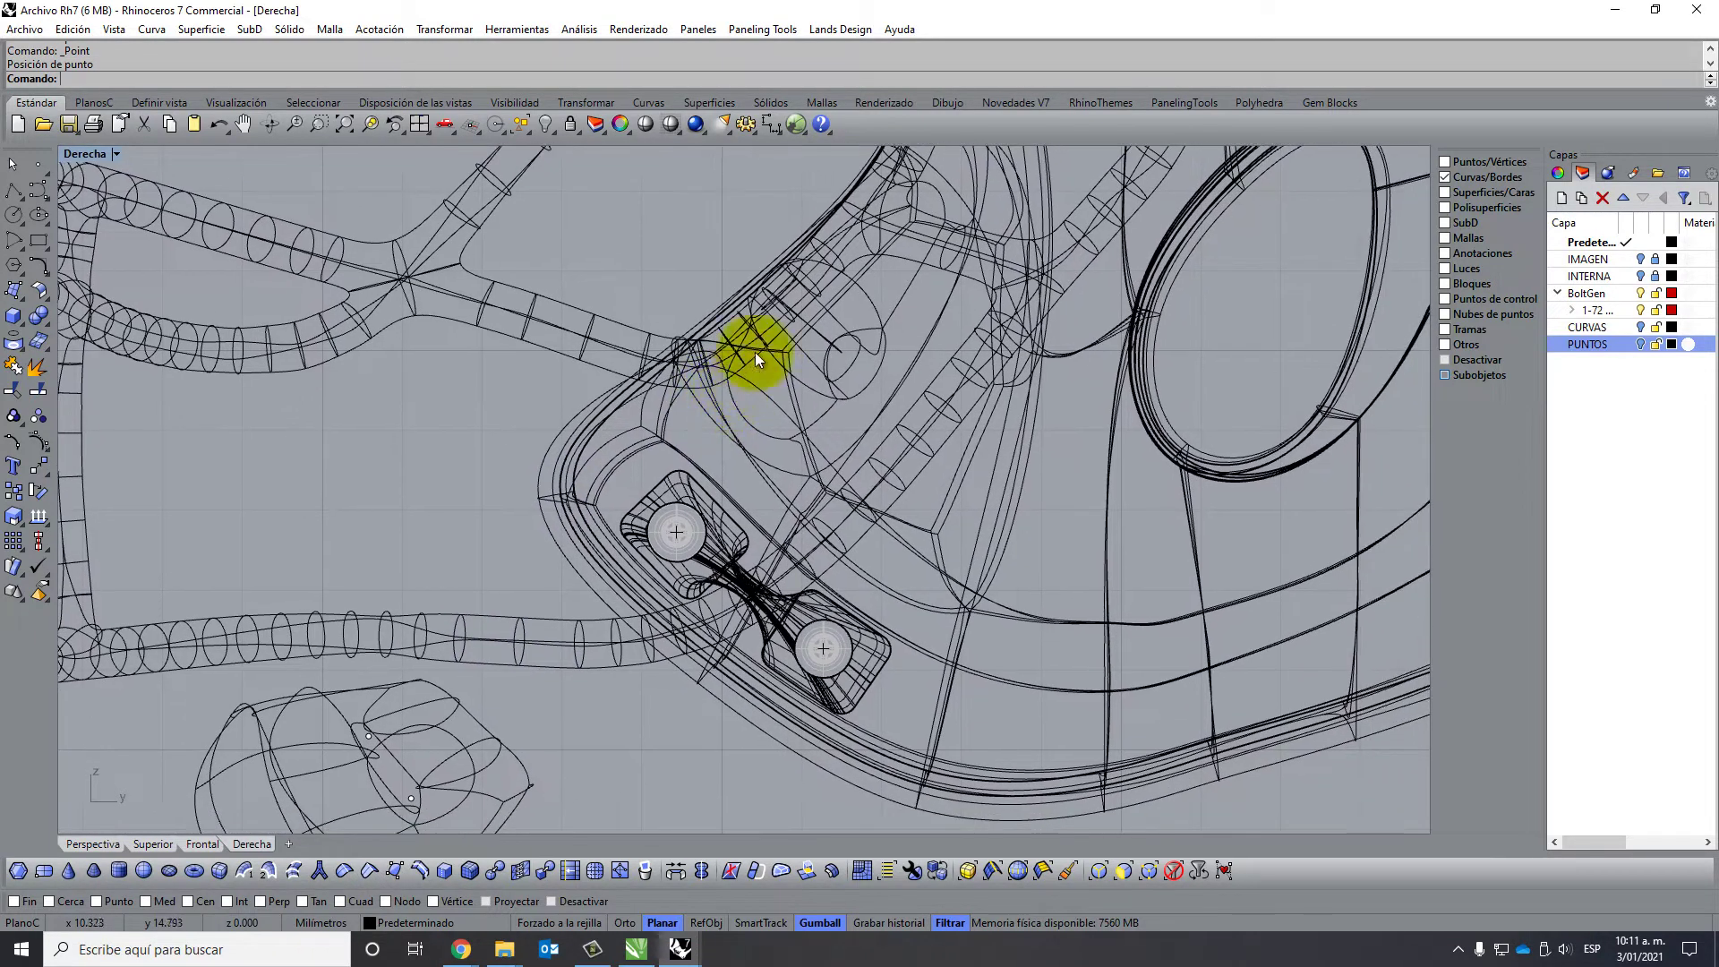
pyautogui.moveTo(529, 519); pyautogui.dragTo(517, 519, button='right')
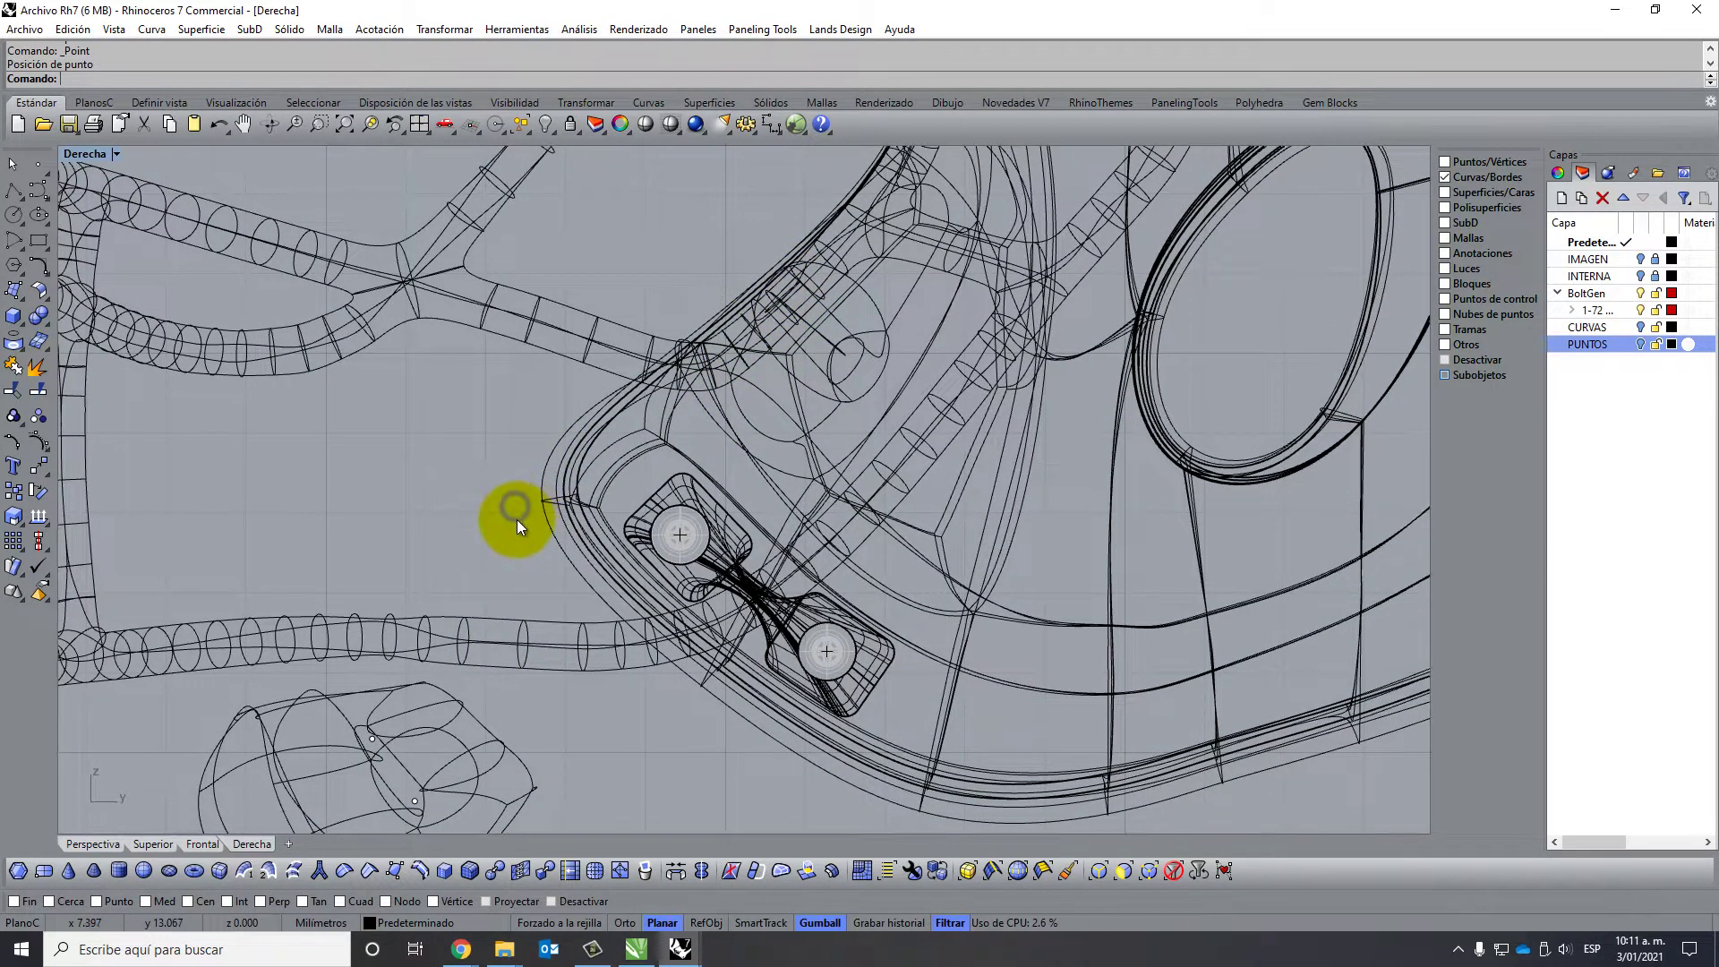
pyautogui.rightClick(519, 538)
pyautogui.click(554, 566)
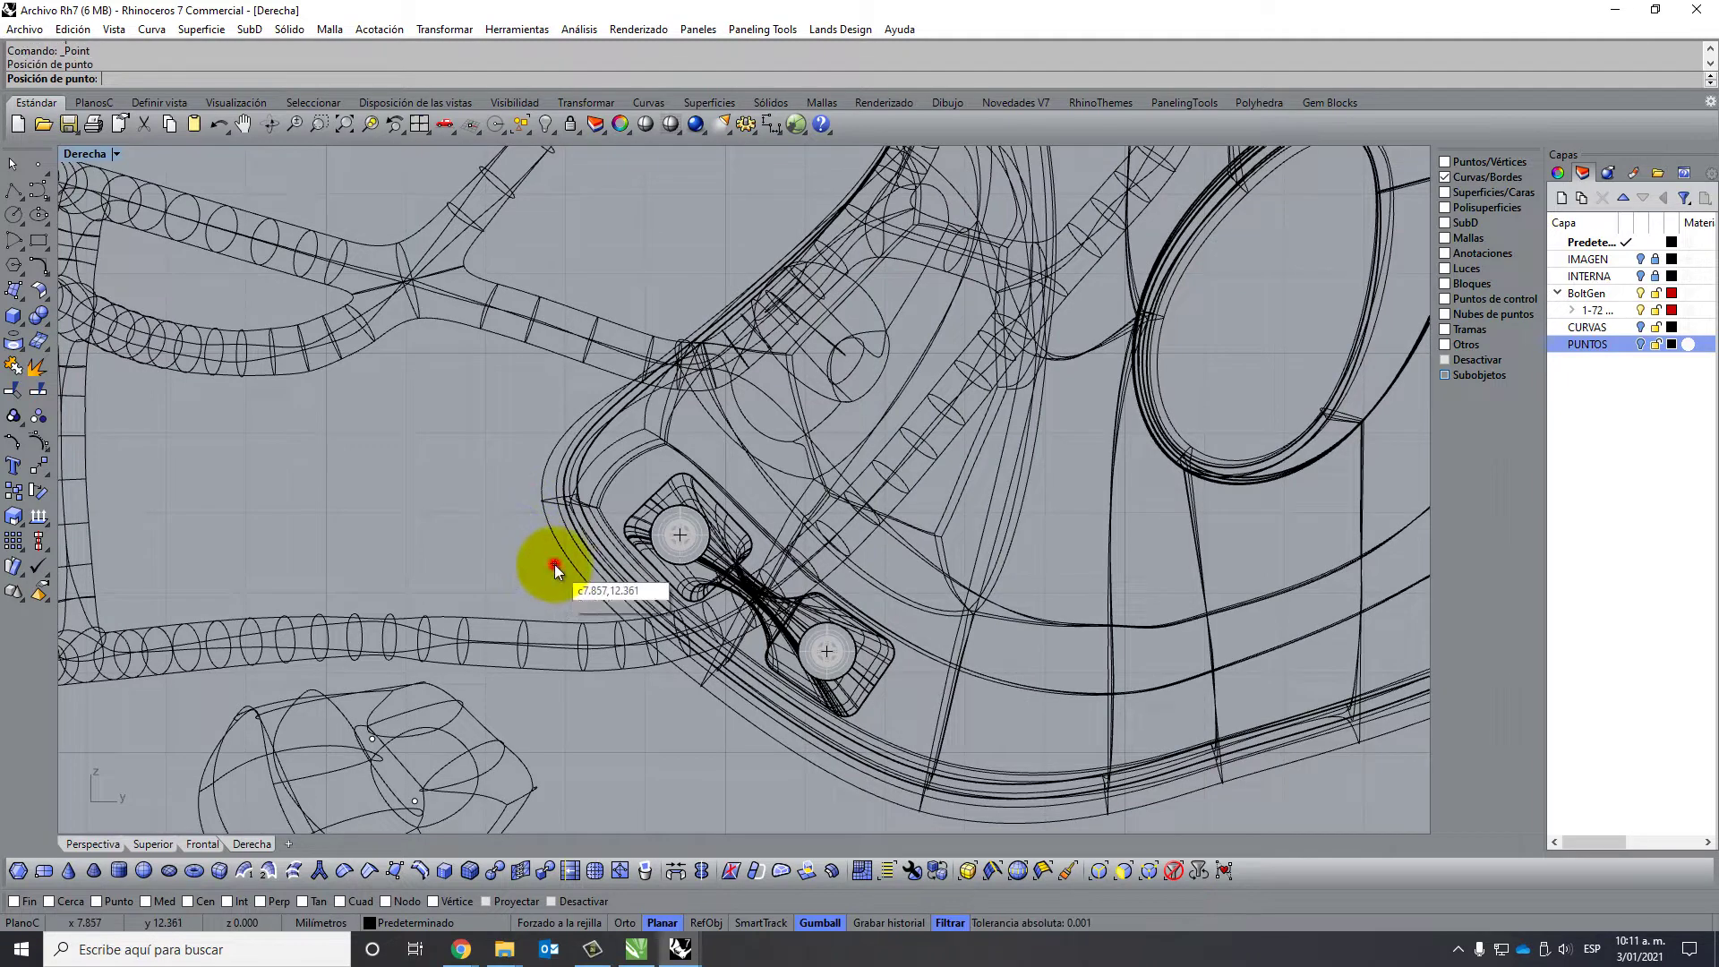
pyautogui.click(603, 642)
# Place points on the upper bar, clip edge, inside and below the housing, then restore four views.
pyautogui.scroll(2, 698, 555)
pyautogui.scroll(3, 740, 522)
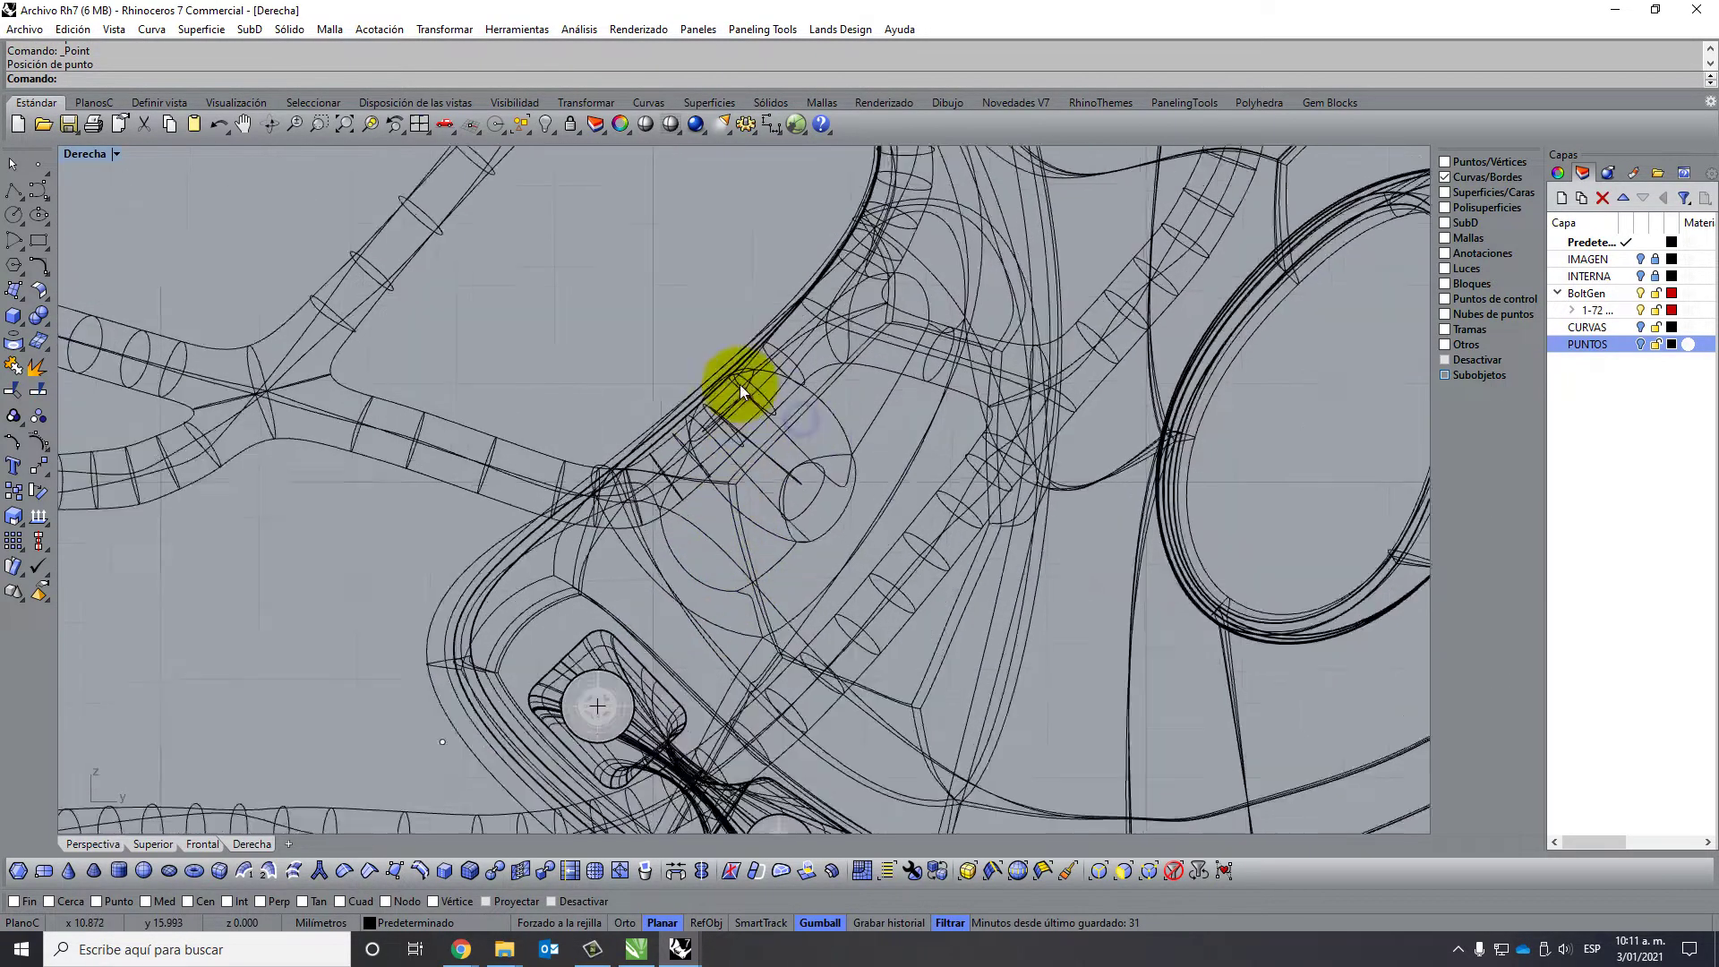
pyautogui.scroll(3, 742, 384)
pyautogui.scroll(2, 698, 447)
pyautogui.press('Return')
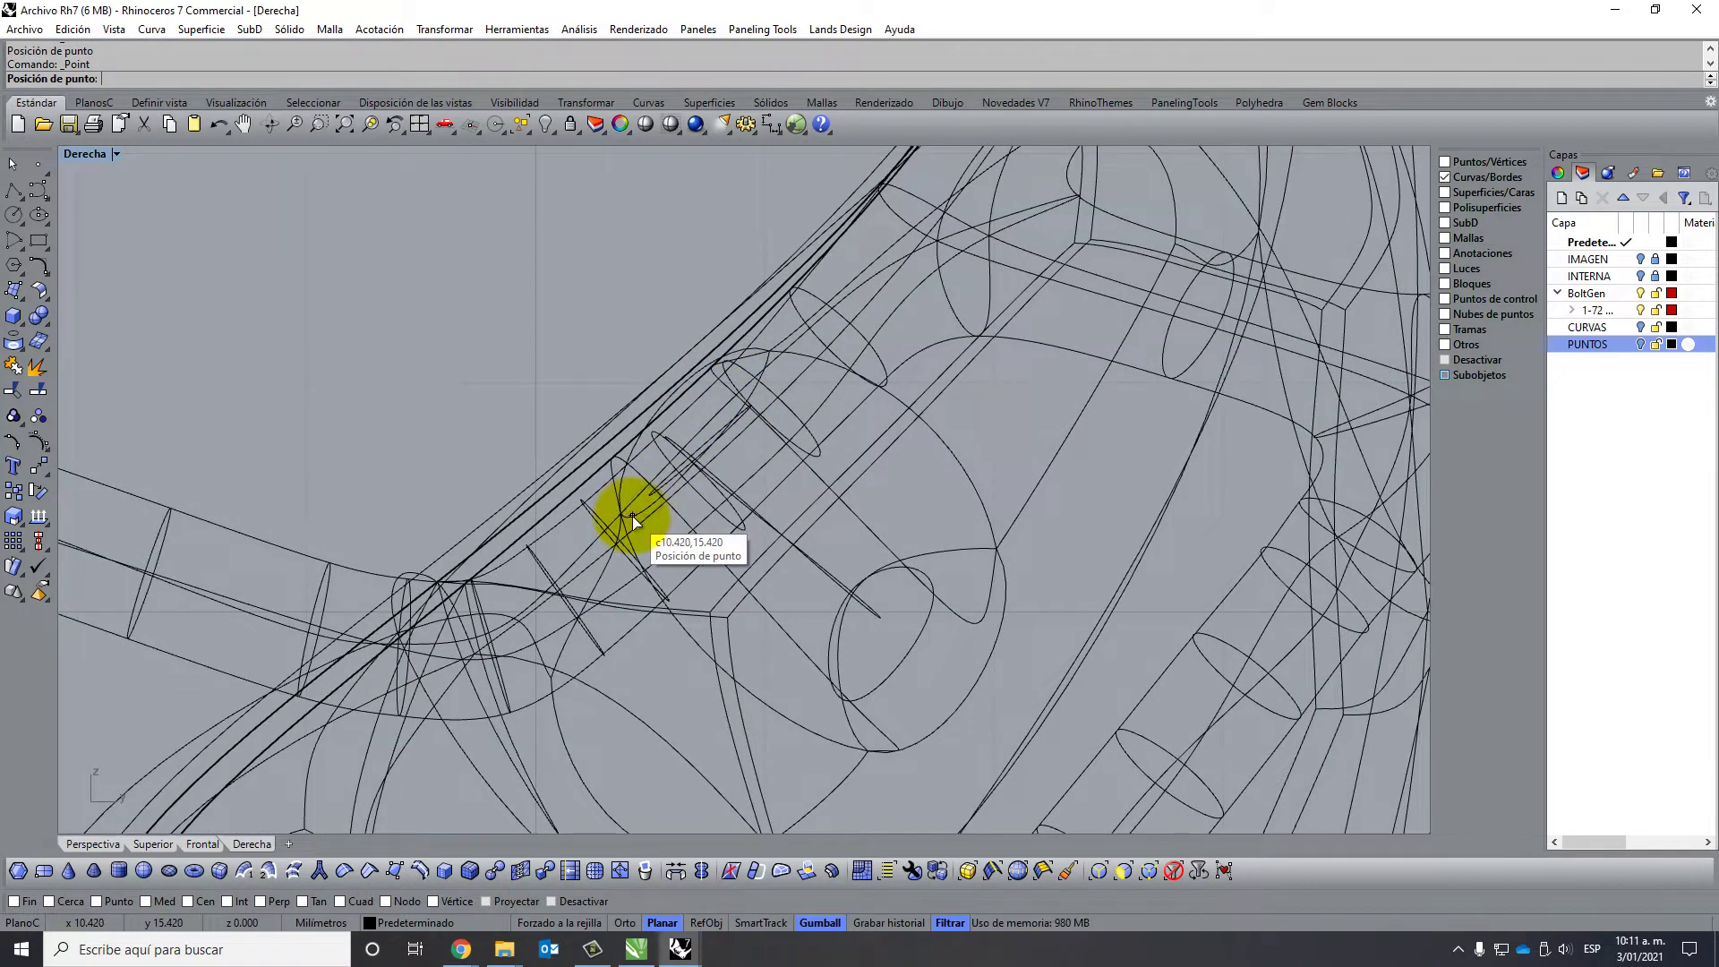
pyautogui.click(632, 516)
pyautogui.press('Return')
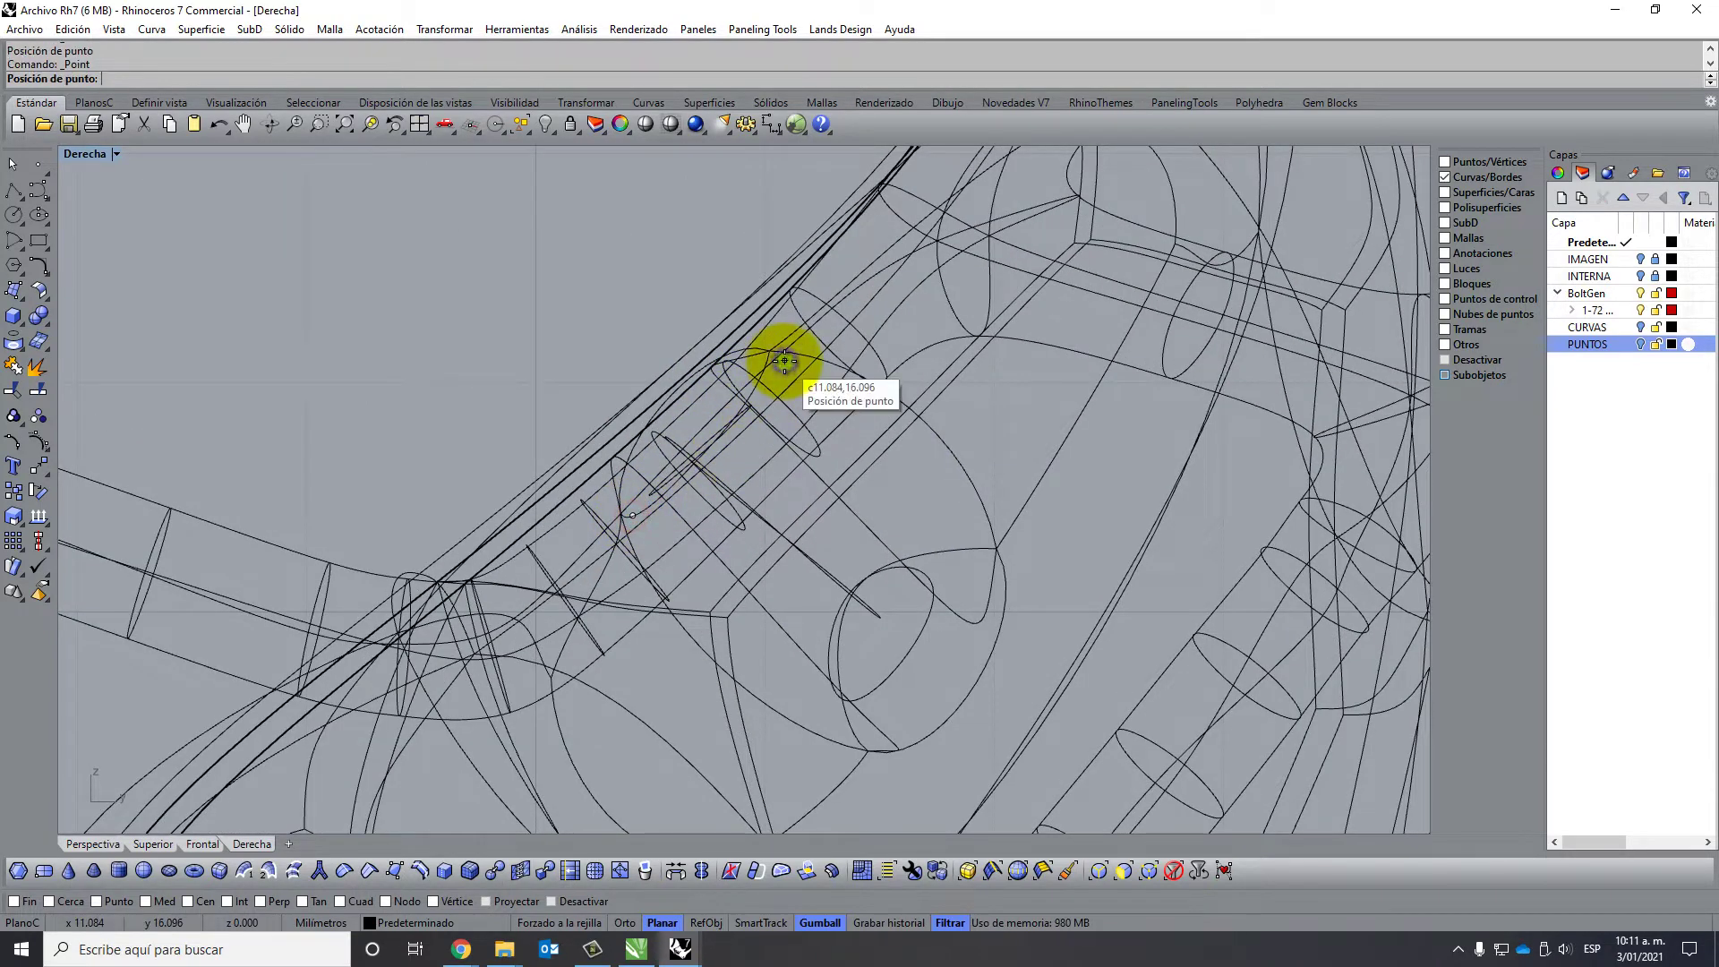
pyautogui.click(784, 358)
pyautogui.rightClick(837, 415)
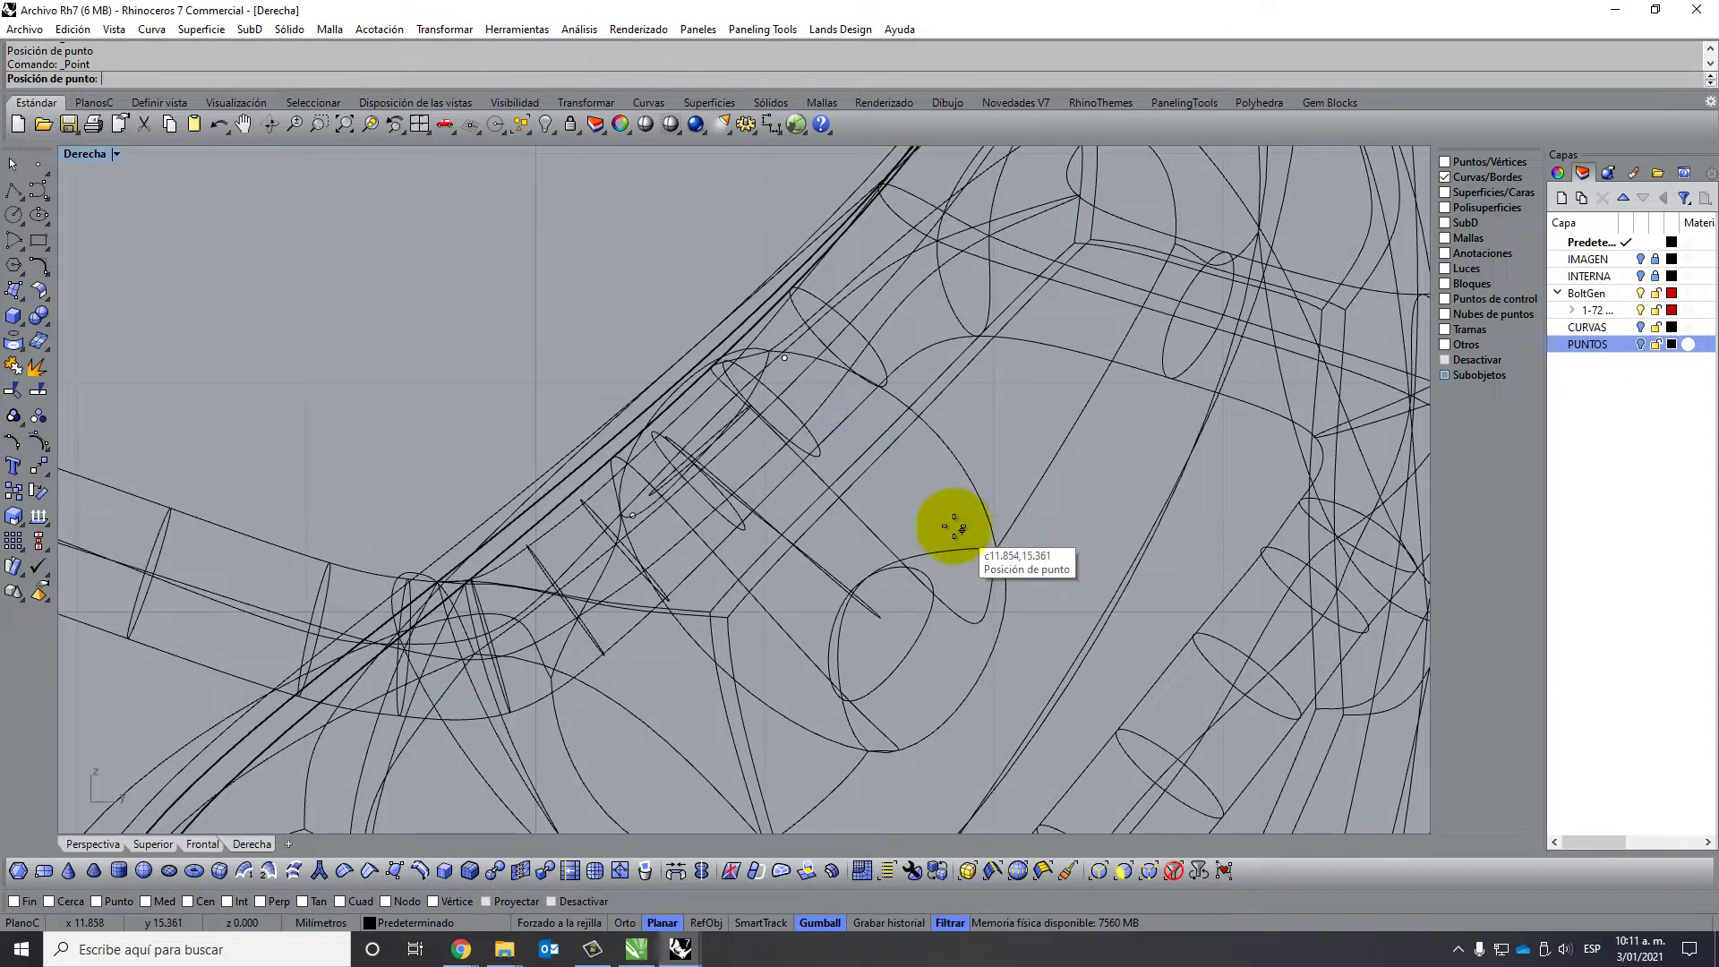
pyautogui.click(940, 513)
pyautogui.rightClick(785, 667)
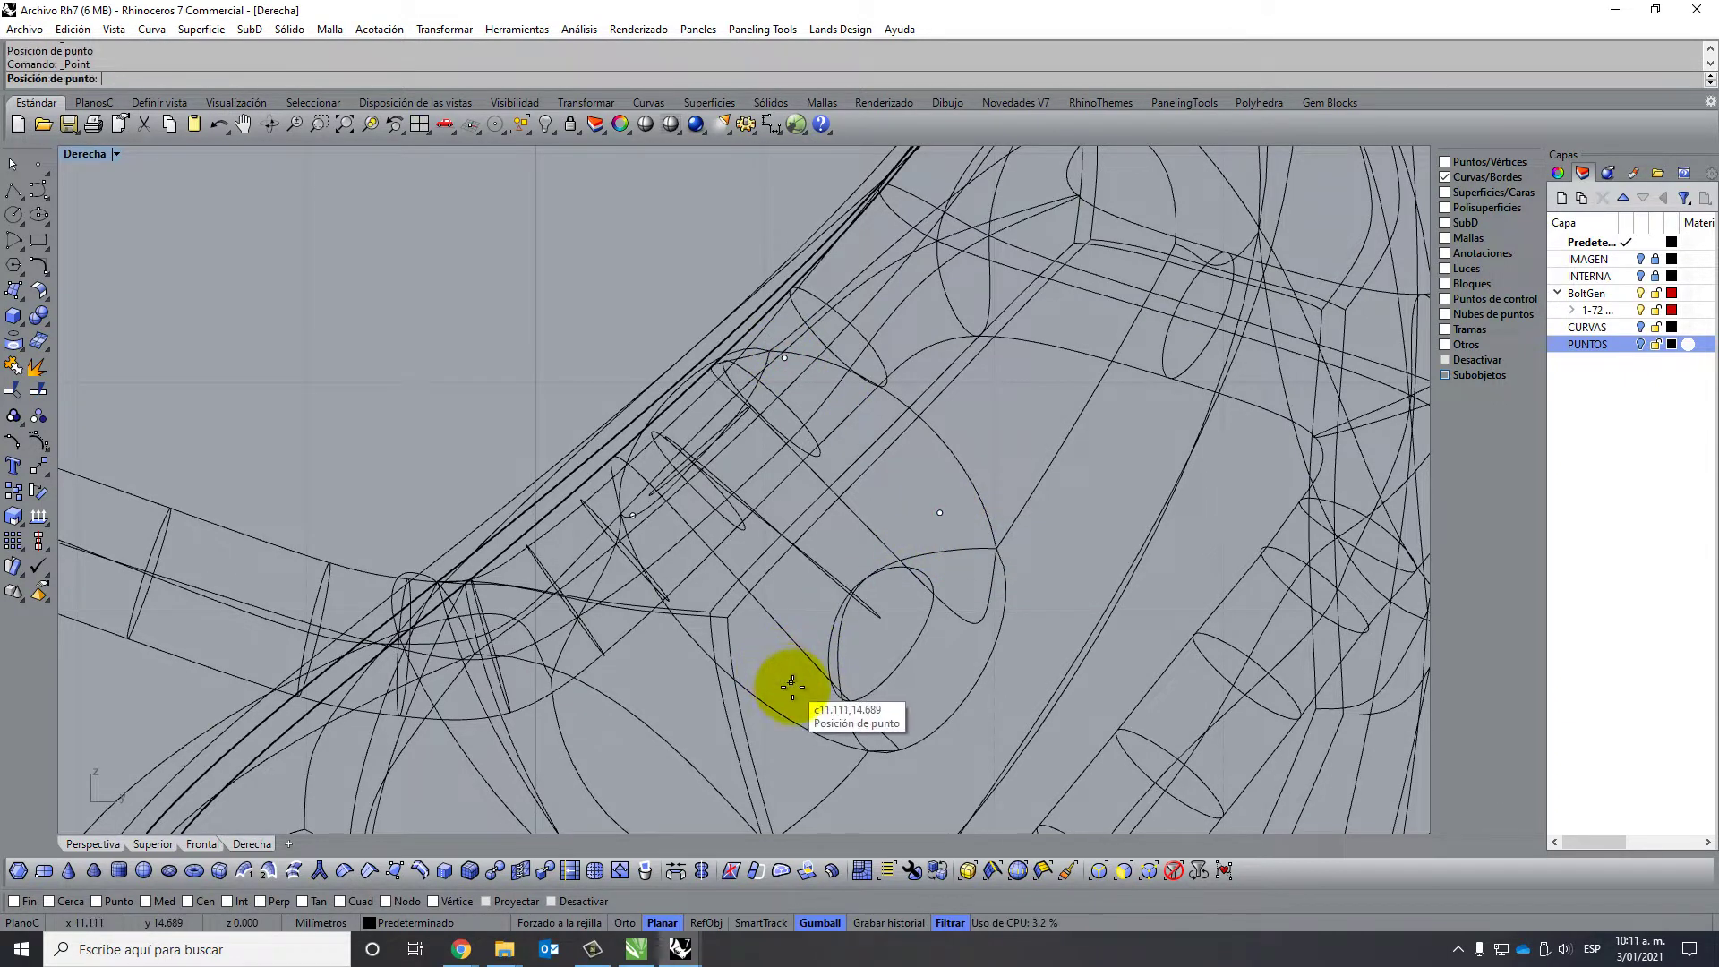
pyautogui.click(794, 690)
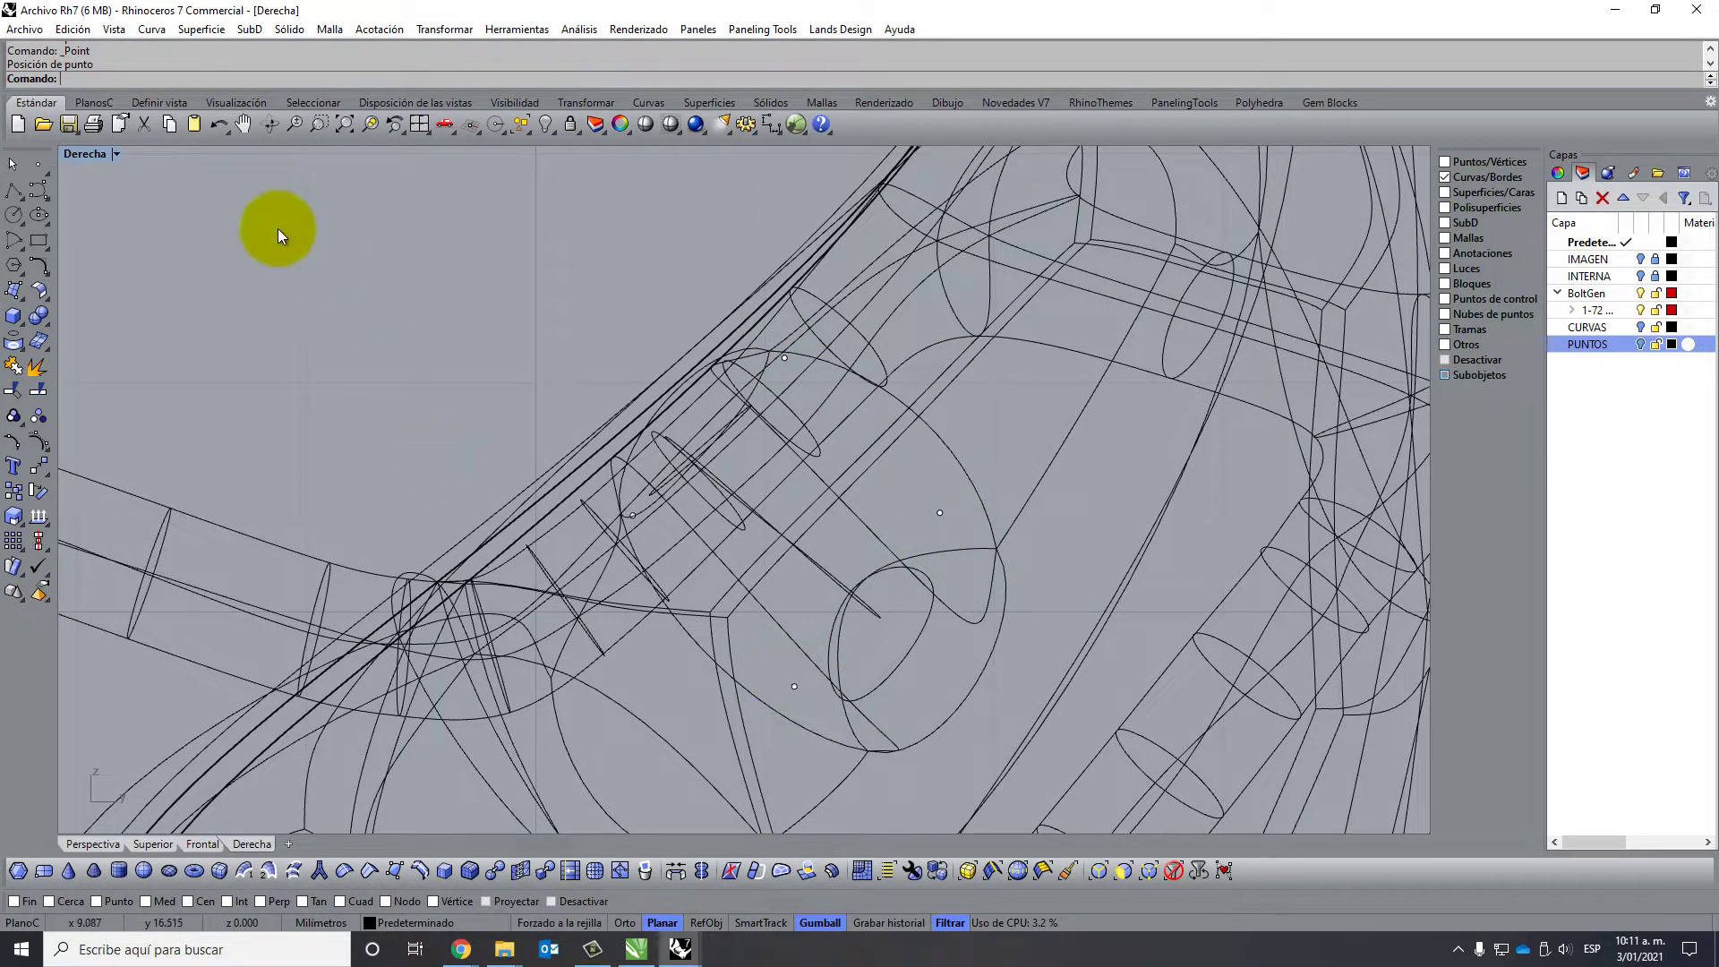
pyautogui.doubleClick(92, 153)
# Zoom out, maximize Derecha, start another Point, and return to the four-view layout.
pyautogui.scroll(-1, 1035, 582)
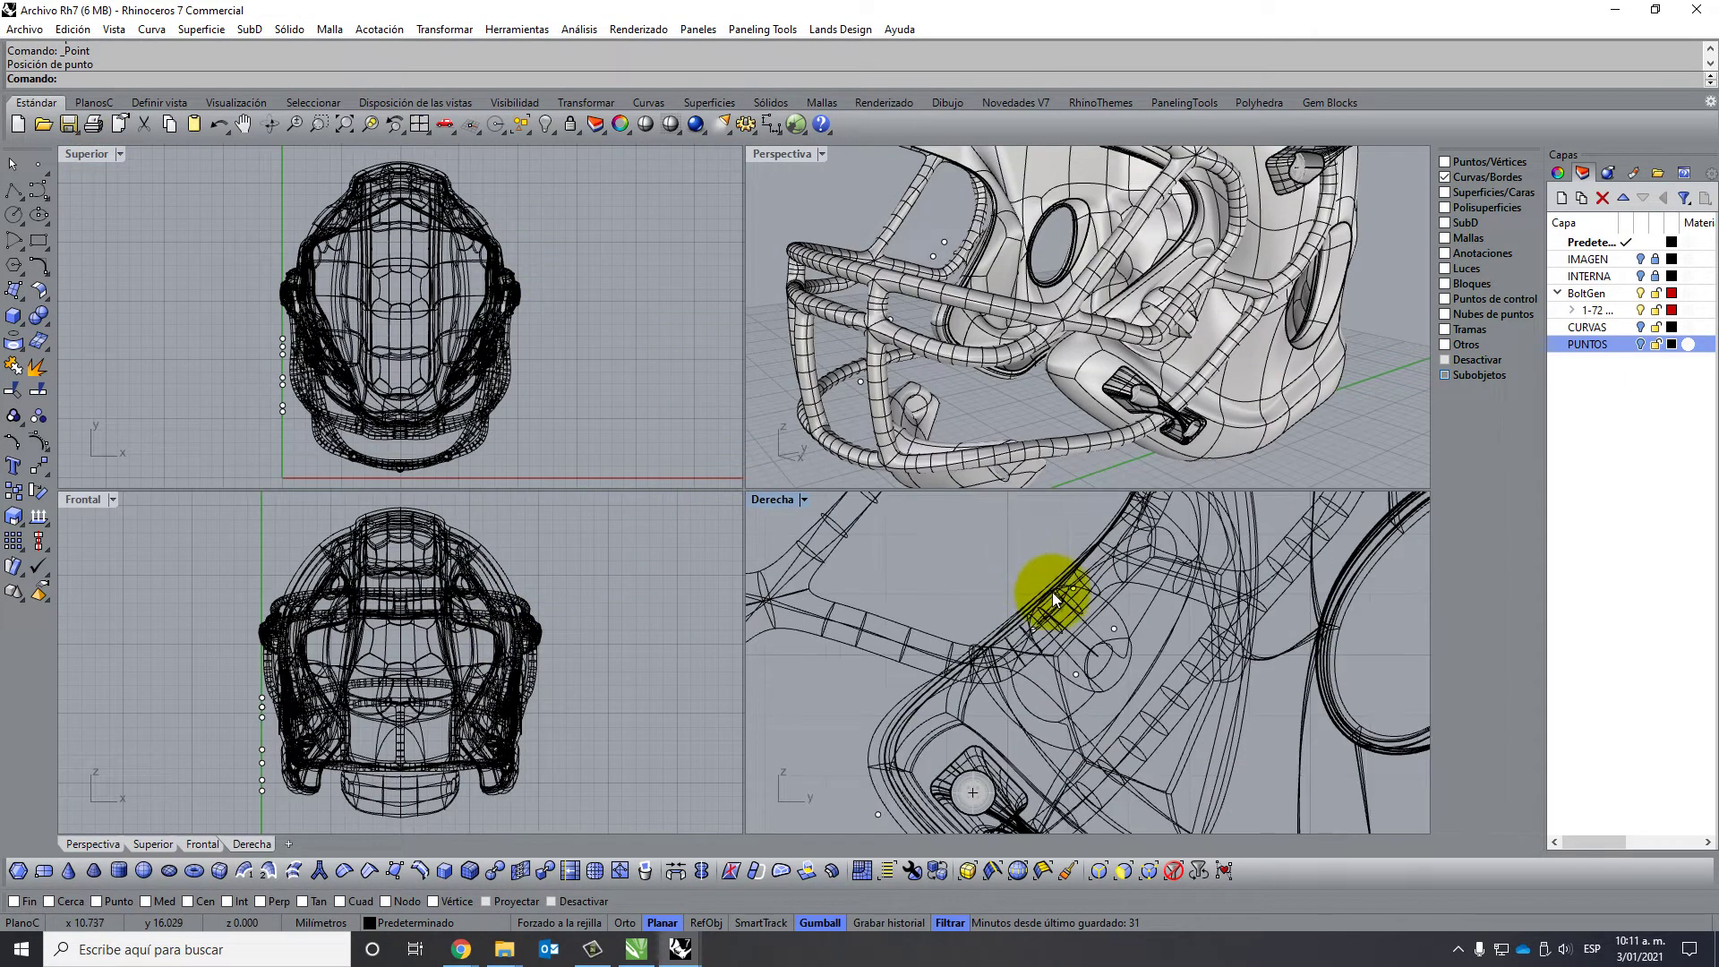
pyautogui.scroll(-1, 1051, 593)
pyautogui.scroll(-1, 1009, 614)
pyautogui.scroll(-2, 984, 595)
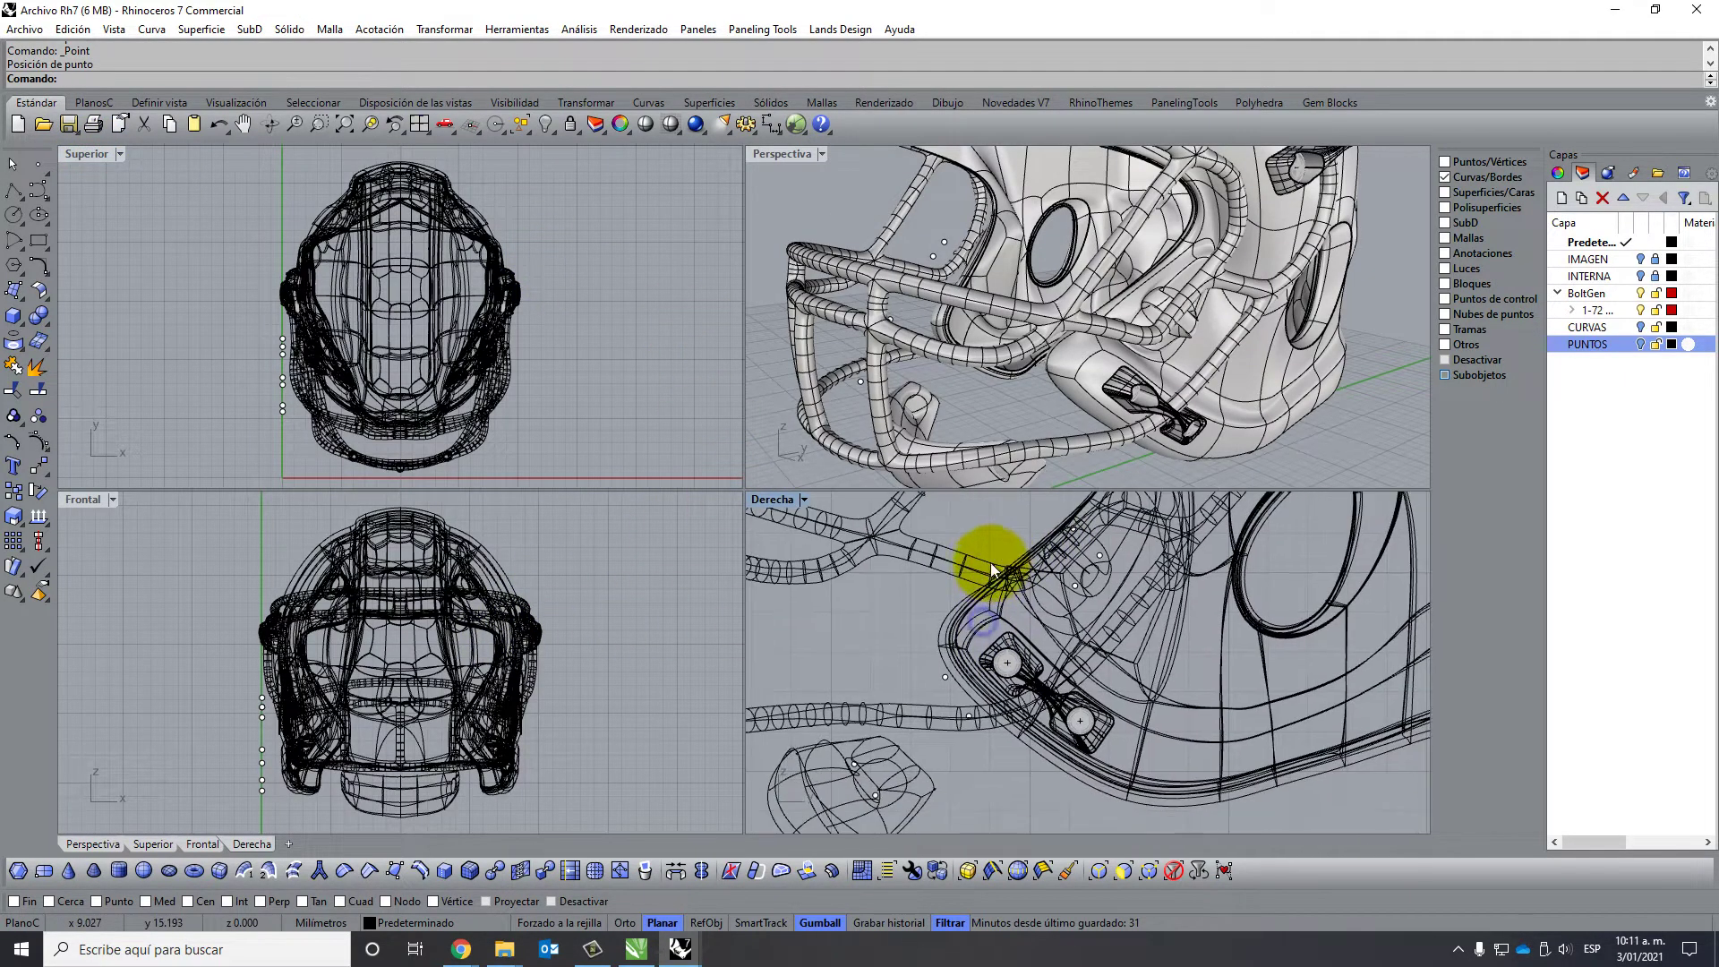
pyautogui.doubleClick(783, 502)
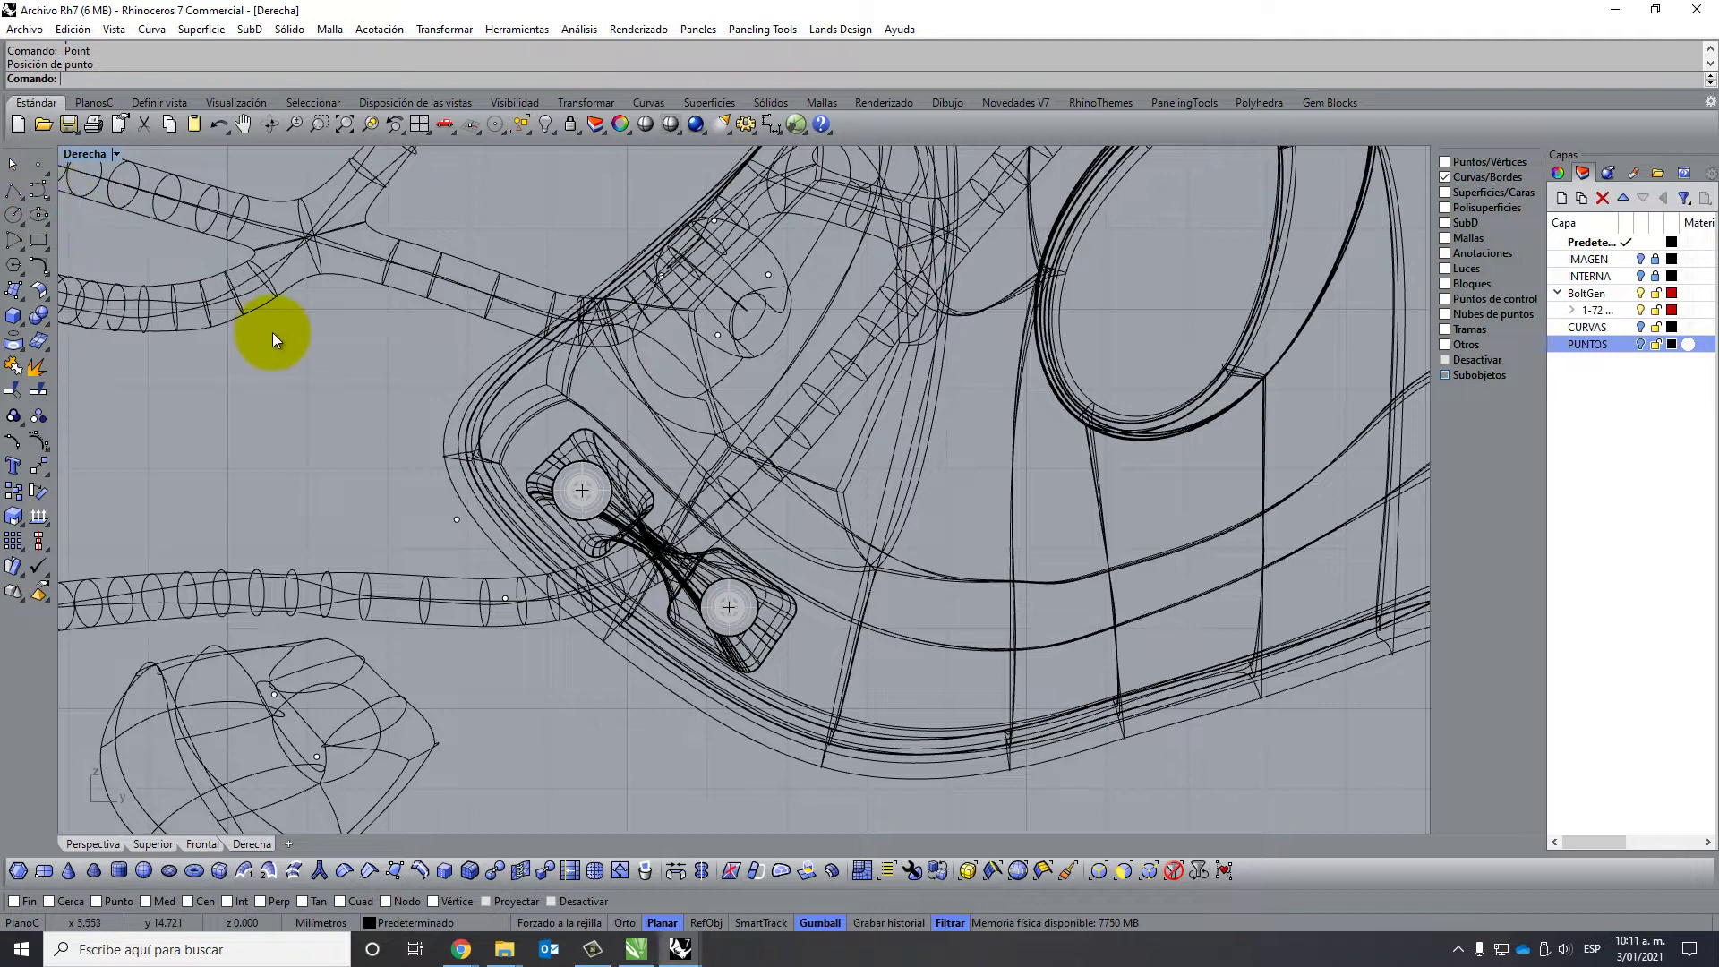
pyautogui.click(37, 164)
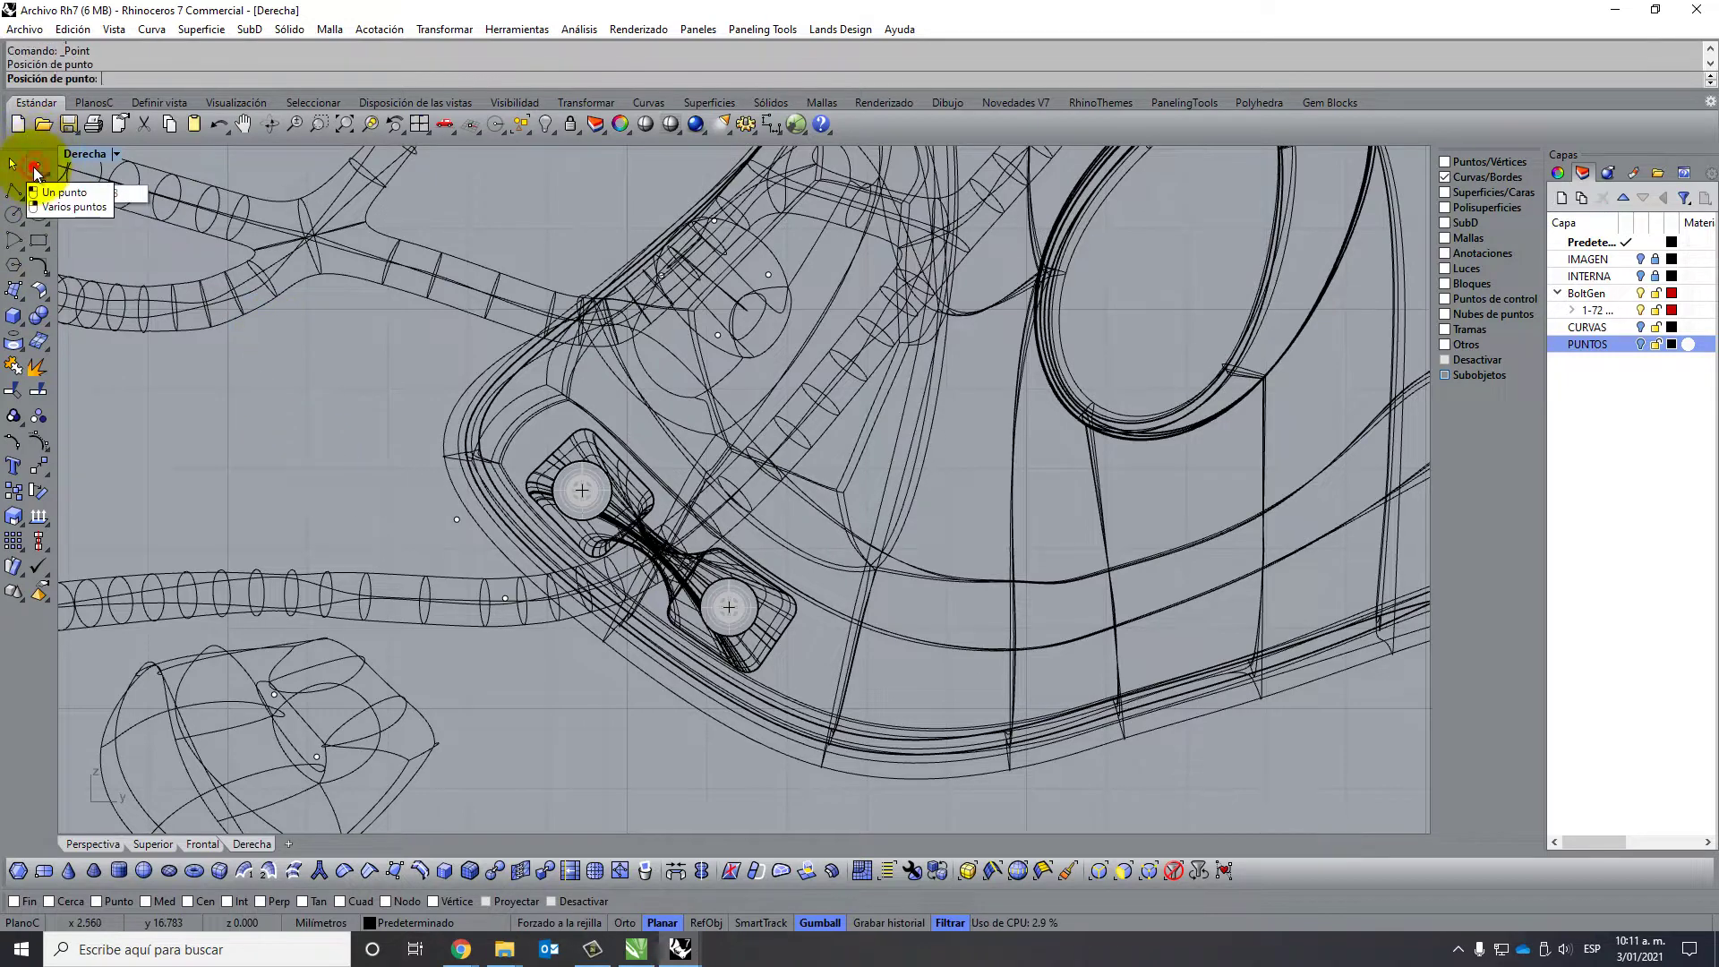
pyautogui.doubleClick(77, 153)
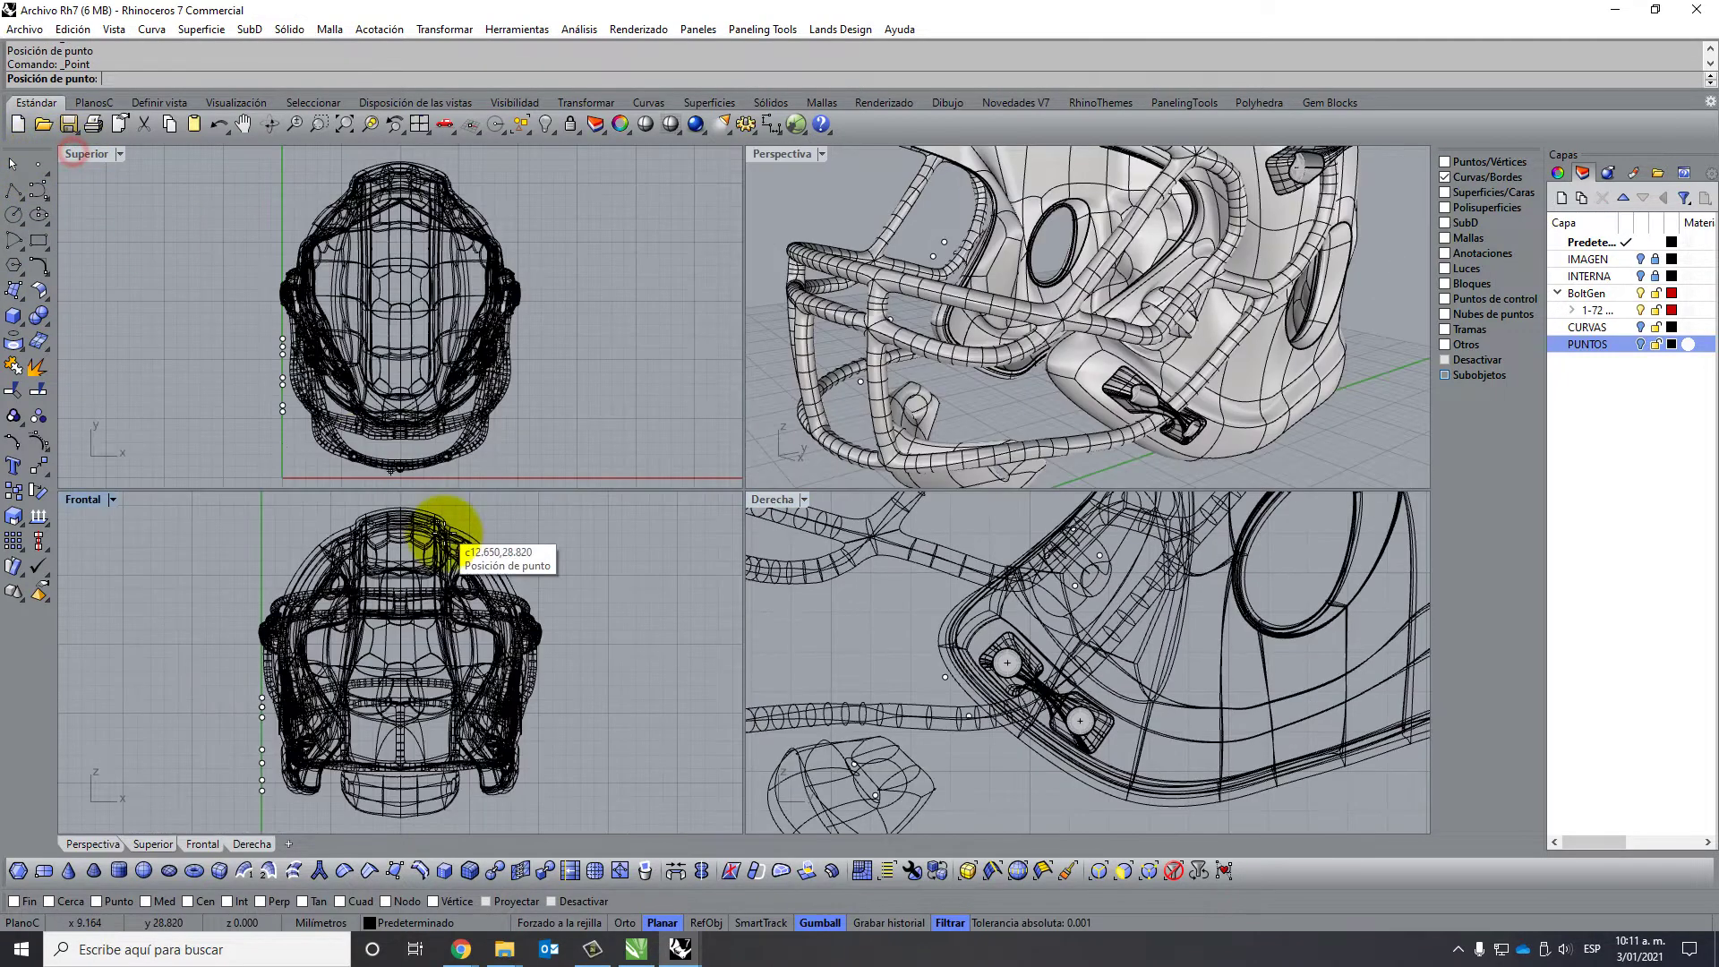
# Window-select SubD edges in Frontal, clear the selection, and pan the front view right.
pyautogui.click(243, 685)
pyautogui.moveTo(244, 685); pyautogui.dragTo(279, 808)
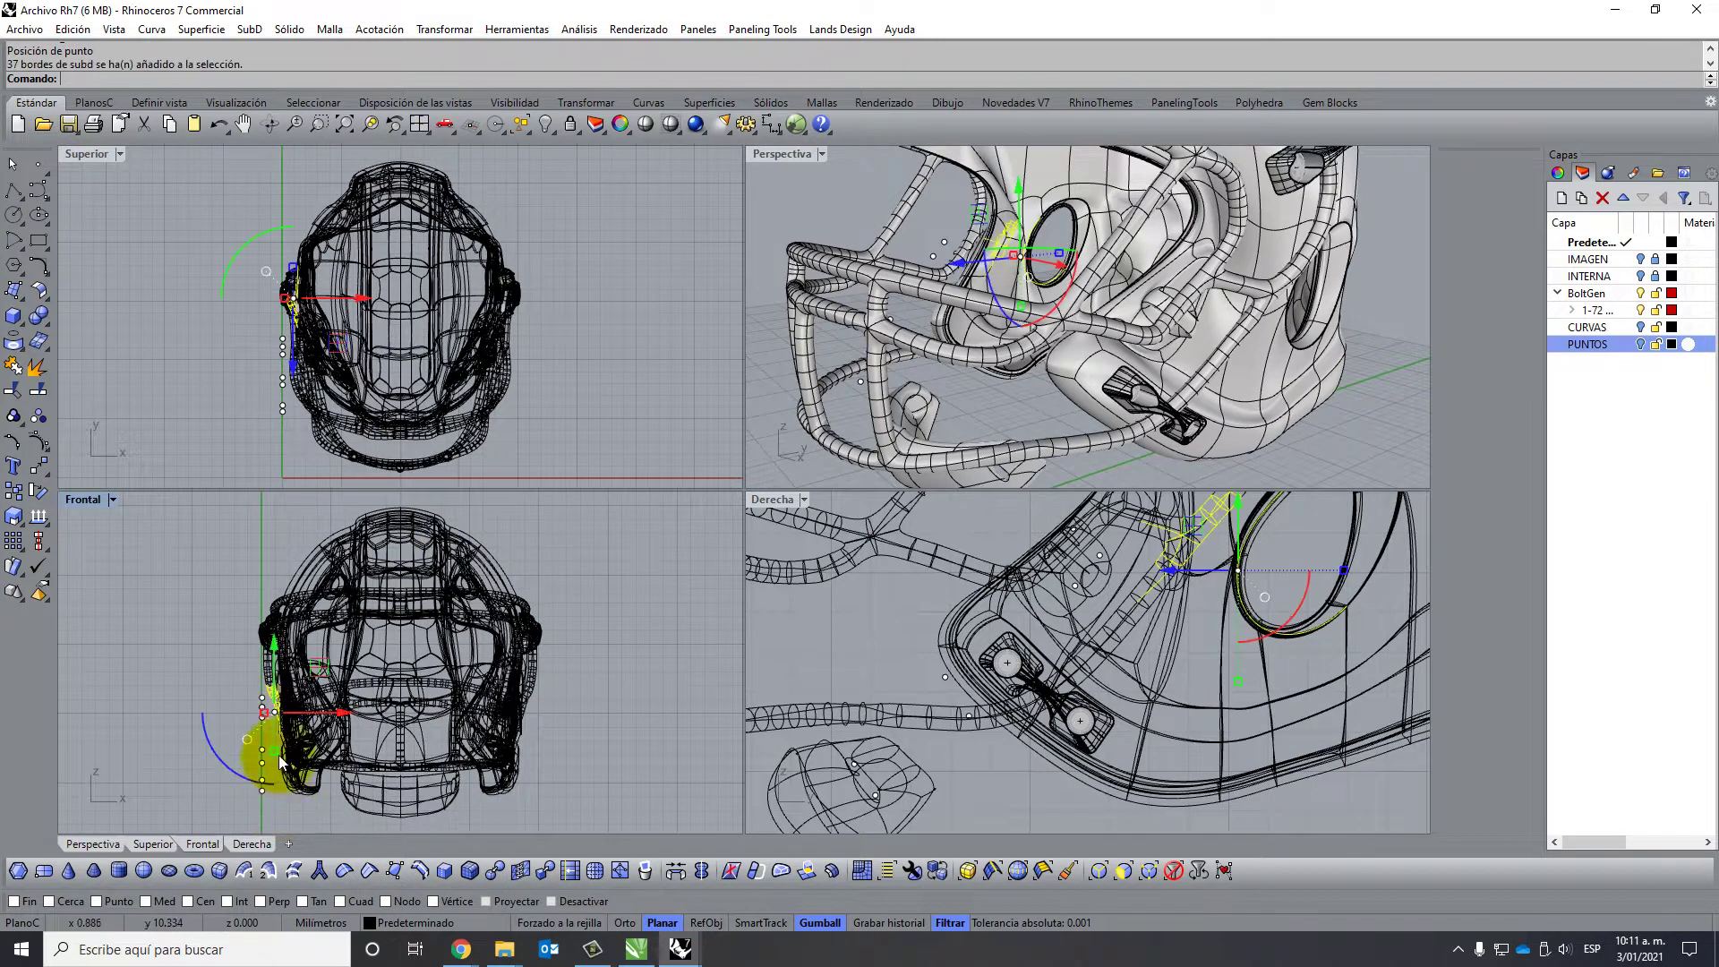
pyautogui.click(202, 701)
pyautogui.moveTo(203, 698); pyautogui.dragTo(300, 697, button='right')
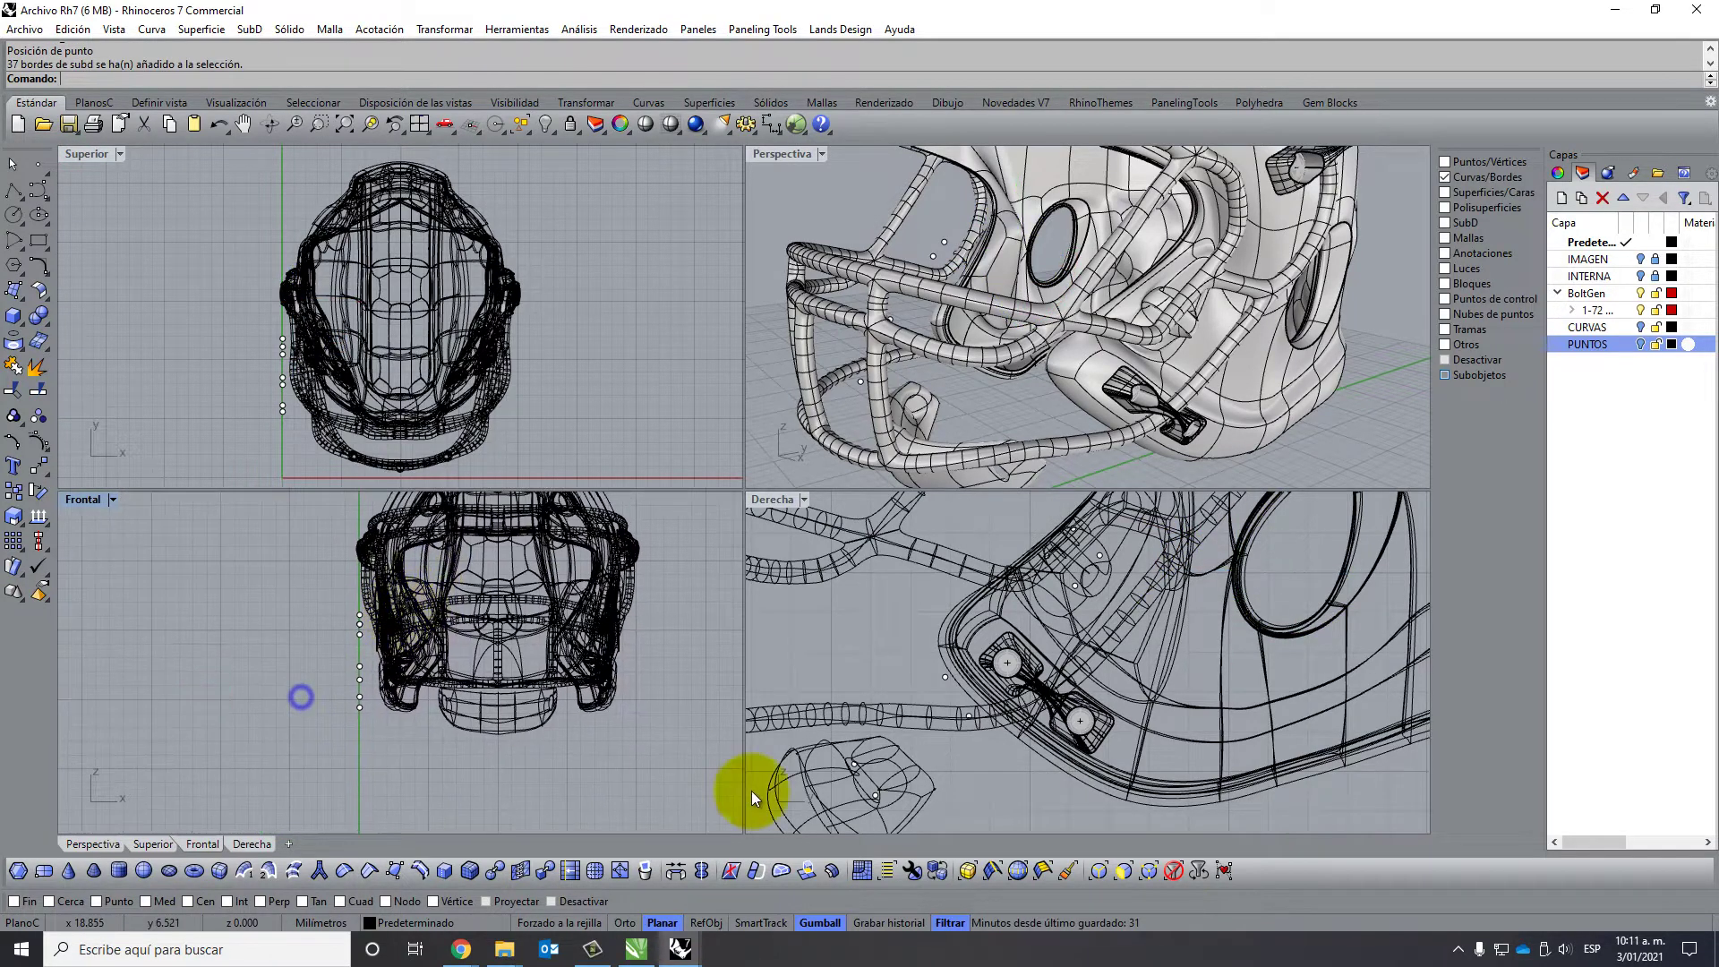
# Make all object types selectable and move eight guide-curve points 11.398 mm along X.
pyautogui.click(1177, 873)
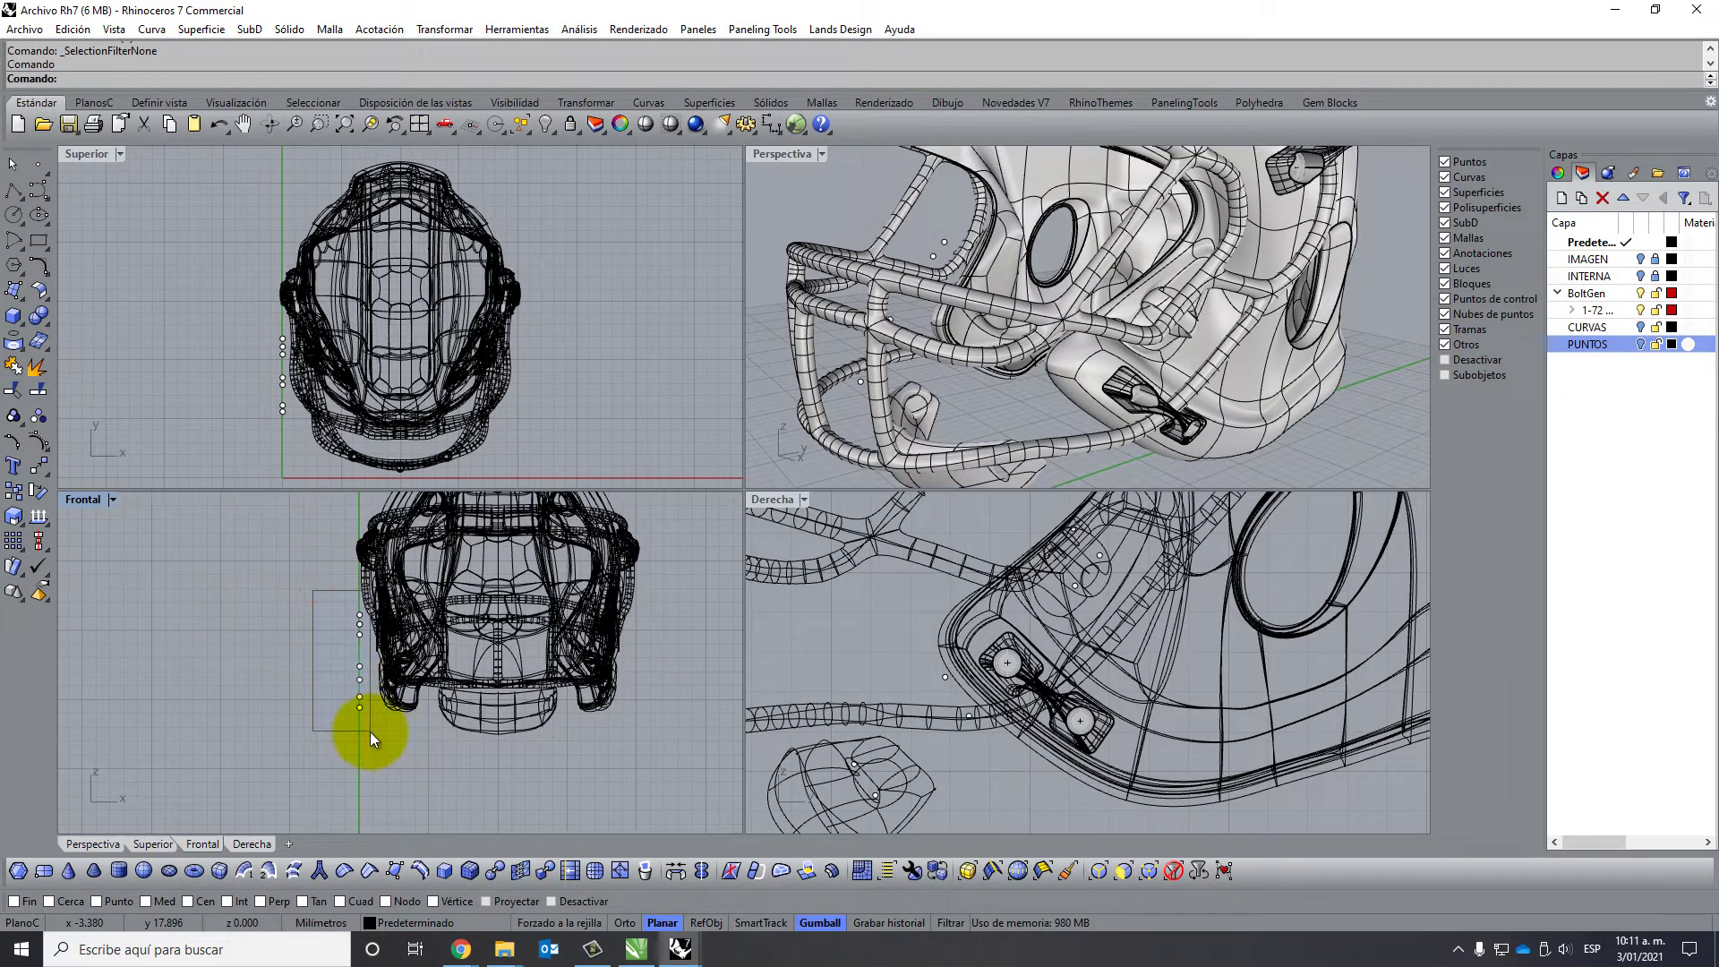
pyautogui.moveTo(346, 679); pyautogui.dragTo(369, 732)
pyautogui.scroll(2, 439, 673)
pyautogui.moveTo(438, 673); pyautogui.dragTo(297, 660, button='right')
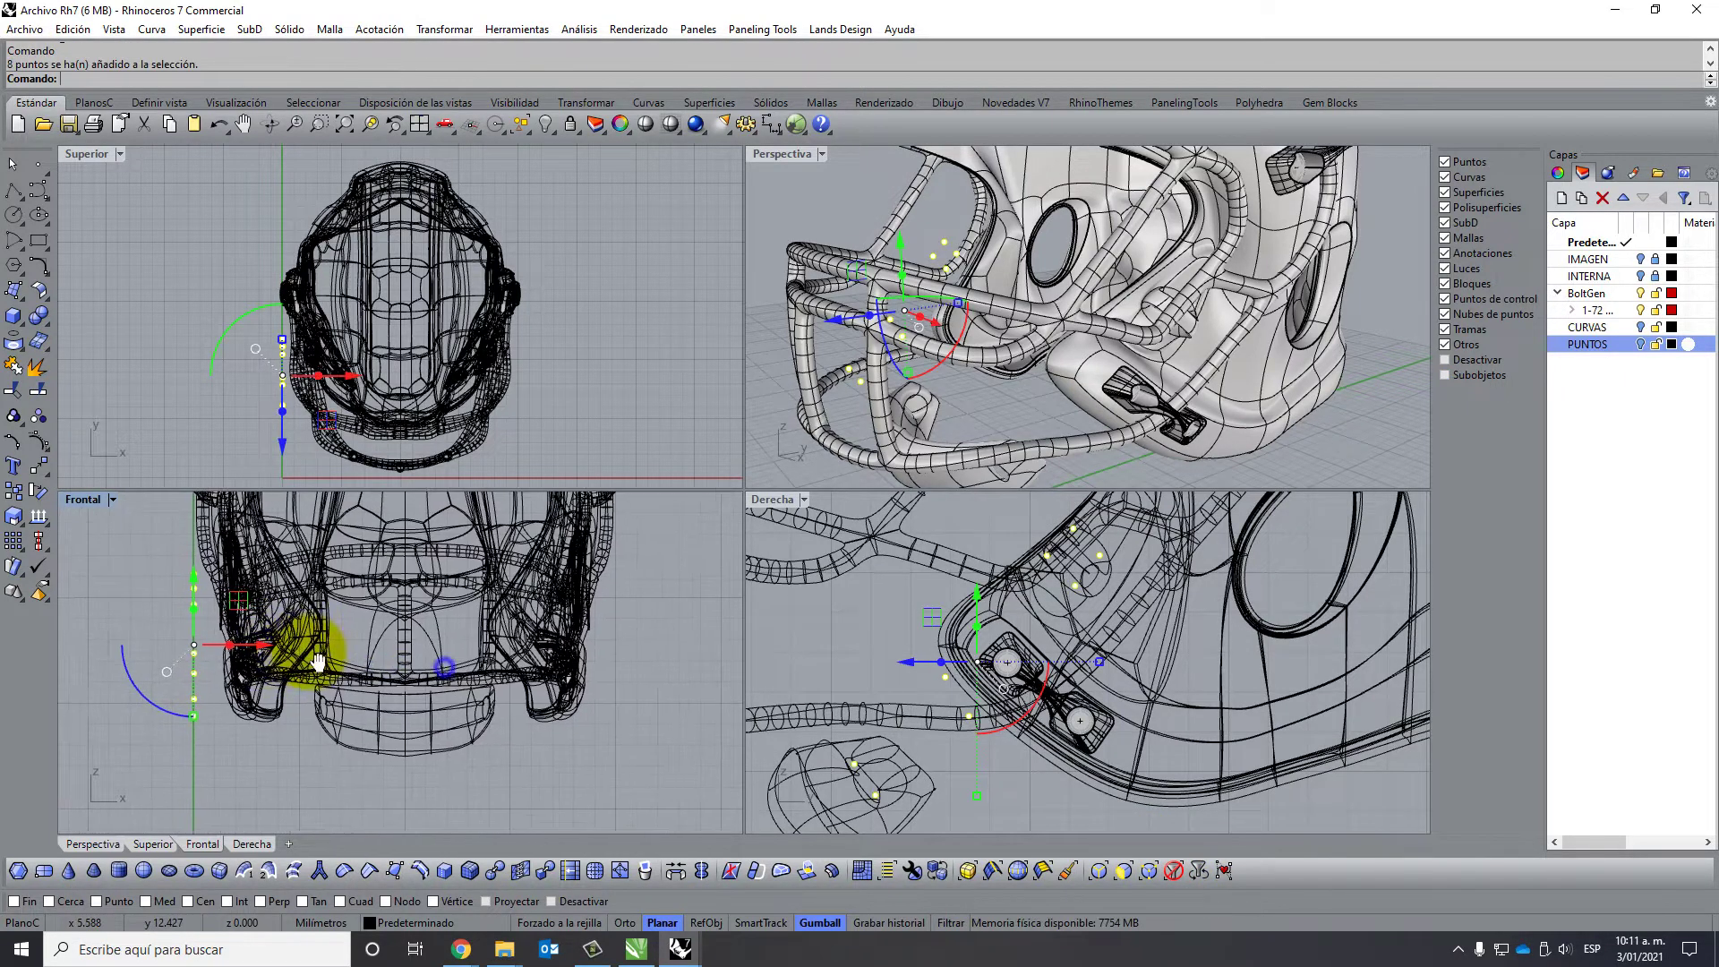
pyautogui.moveTo(259, 645); pyautogui.dragTo(552, 694)
pyautogui.click(626, 657)
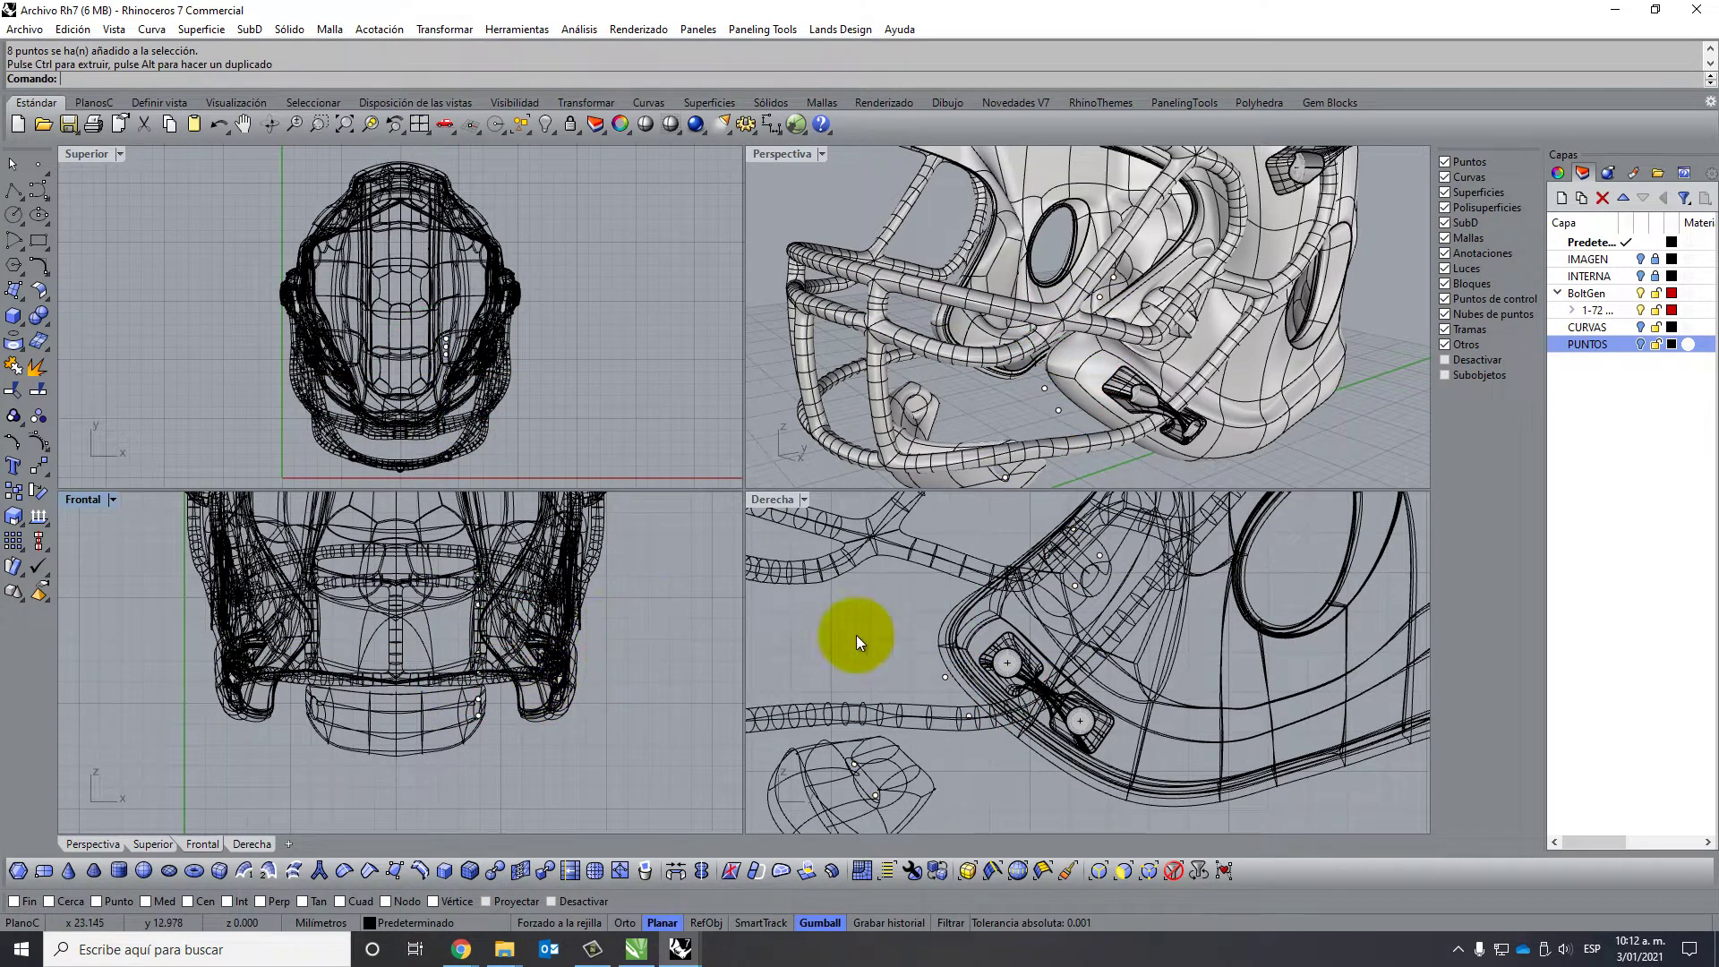
# Shift the two points beside the lower bolt along X.
pyautogui.moveTo(912, 665); pyautogui.dragTo(825, 664, button='right')
pyautogui.moveTo(894, 738); pyautogui.dragTo(899, 739)
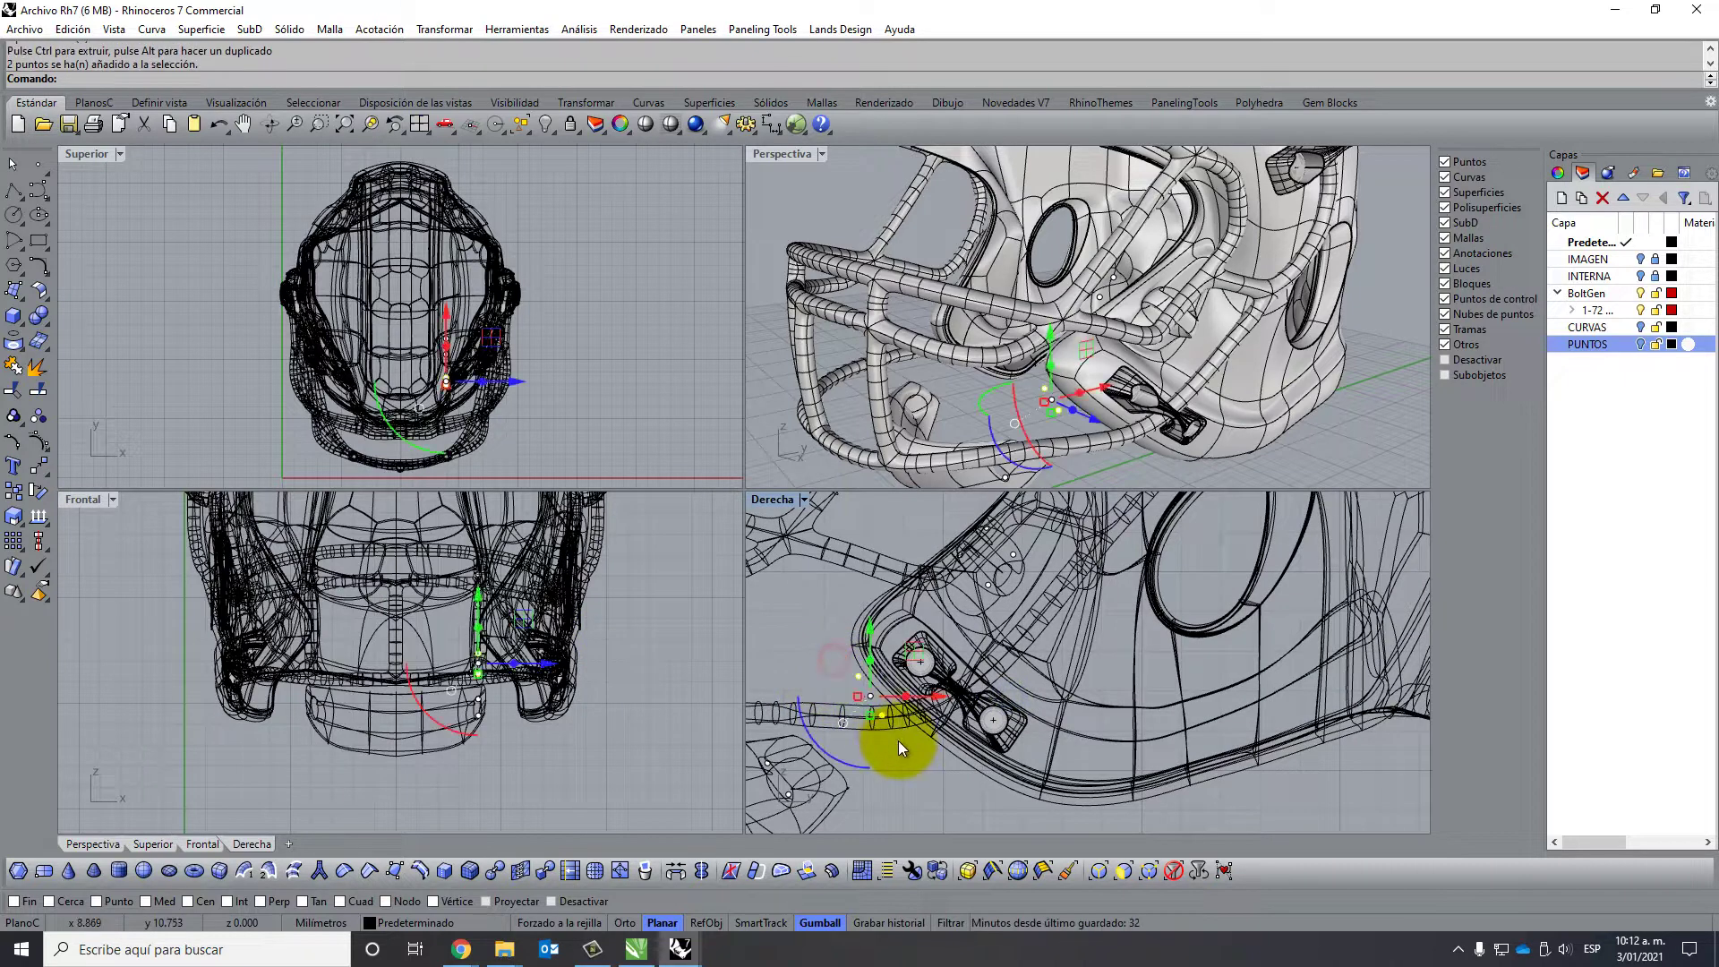
pyautogui.moveTo(1099, 448)
pyautogui.mouseDown(button='right')
pyautogui.moveTo(1158, 471)
pyautogui.moveTo(976, 323)
pyautogui.moveTo(1085, 377)
pyautogui.mouseUp(button='right')
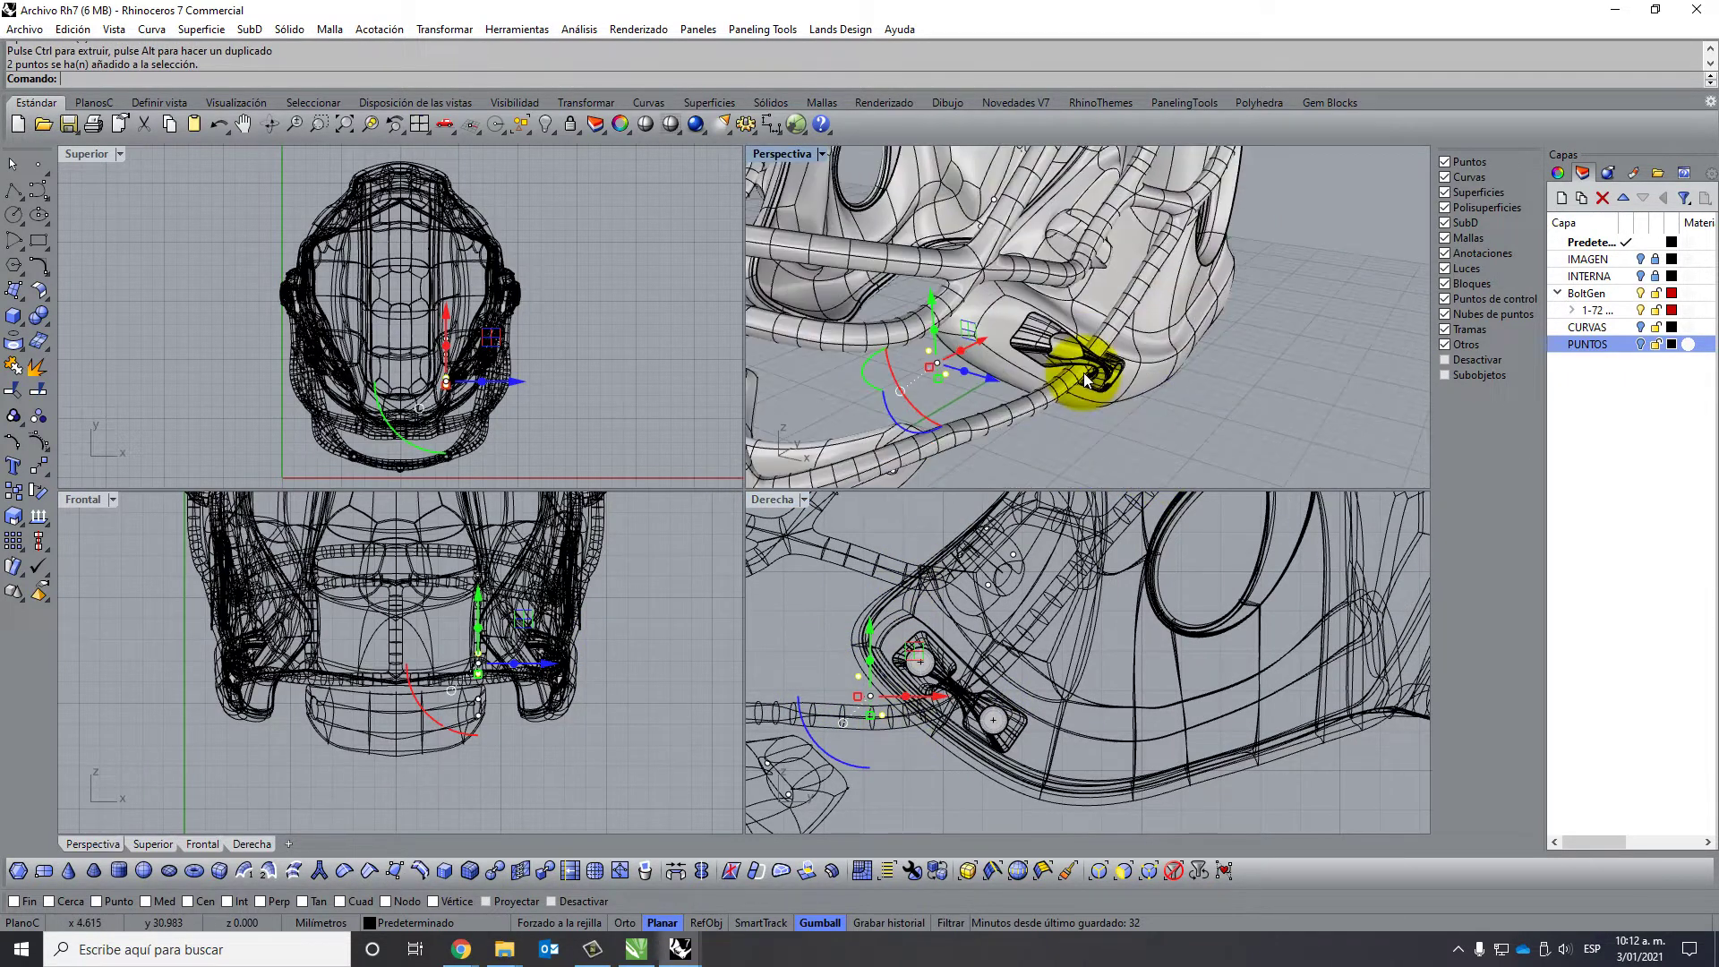
pyautogui.scroll(2, 992, 383)
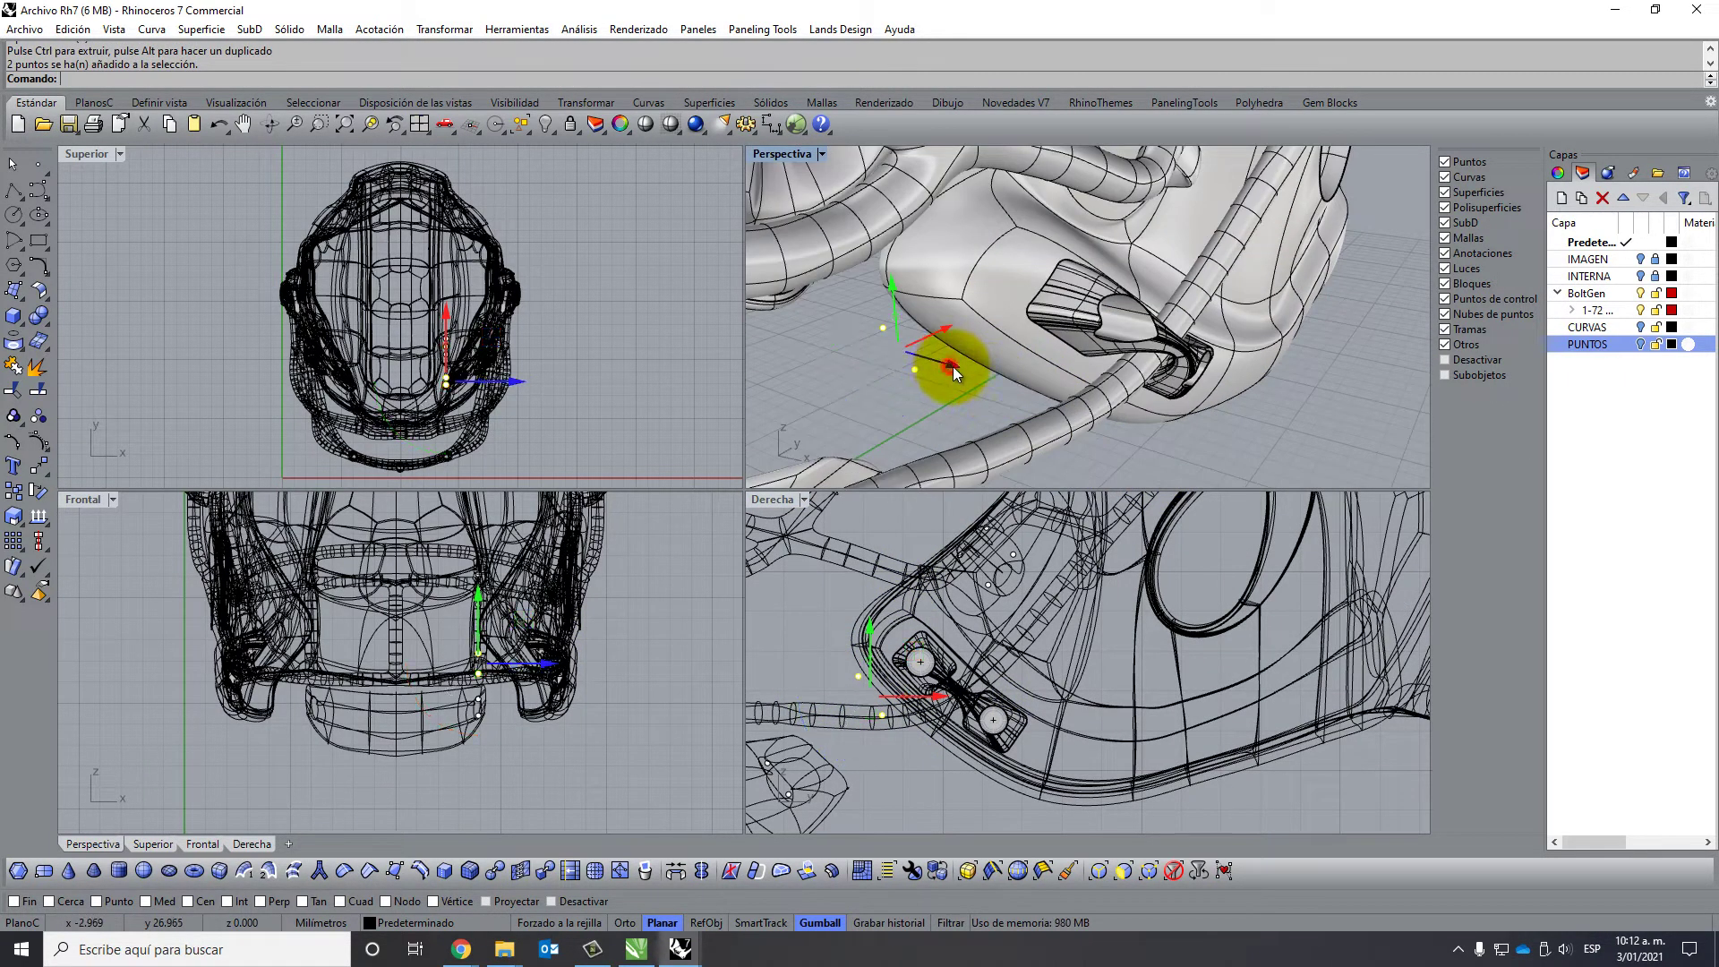
pyautogui.moveTo(949, 367); pyautogui.dragTo(1008, 387)
pyautogui.moveTo(1008, 386)
pyautogui.mouseDown(button='right')
pyautogui.moveTo(1068, 344)
pyautogui.moveTo(1151, 345)
pyautogui.moveTo(1017, 326)
pyautogui.moveTo(952, 356)
pyautogui.mouseUp(button='right')
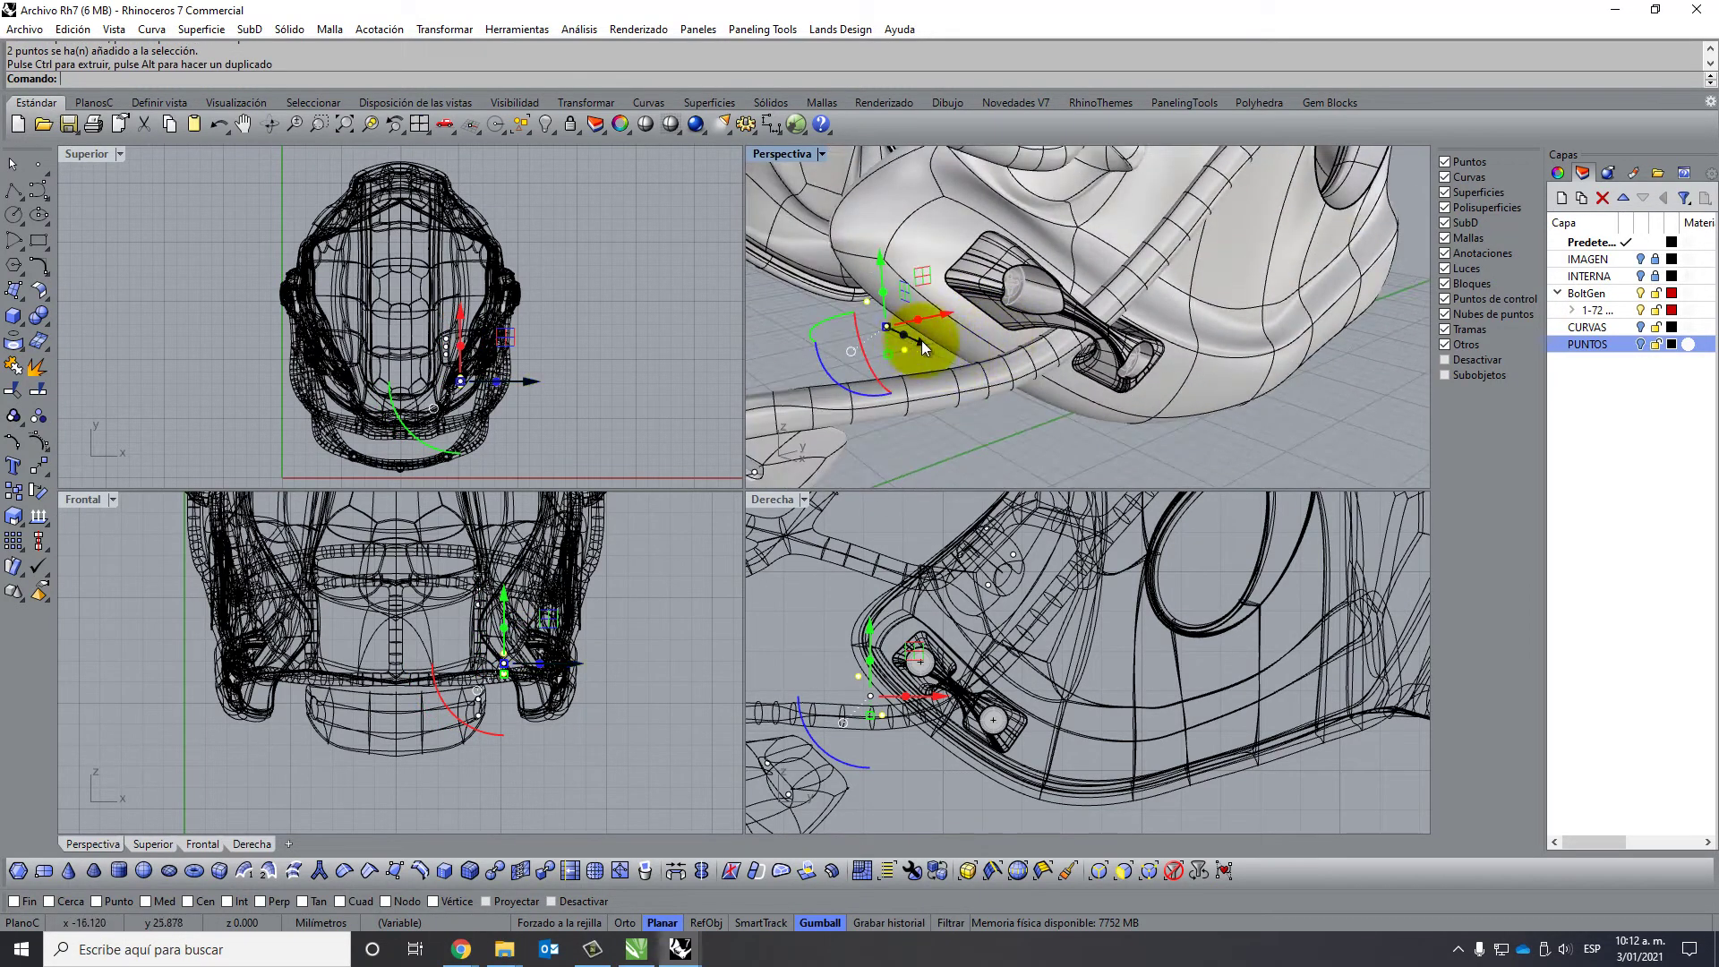
pyautogui.moveTo(921, 340); pyautogui.dragTo(952, 349)
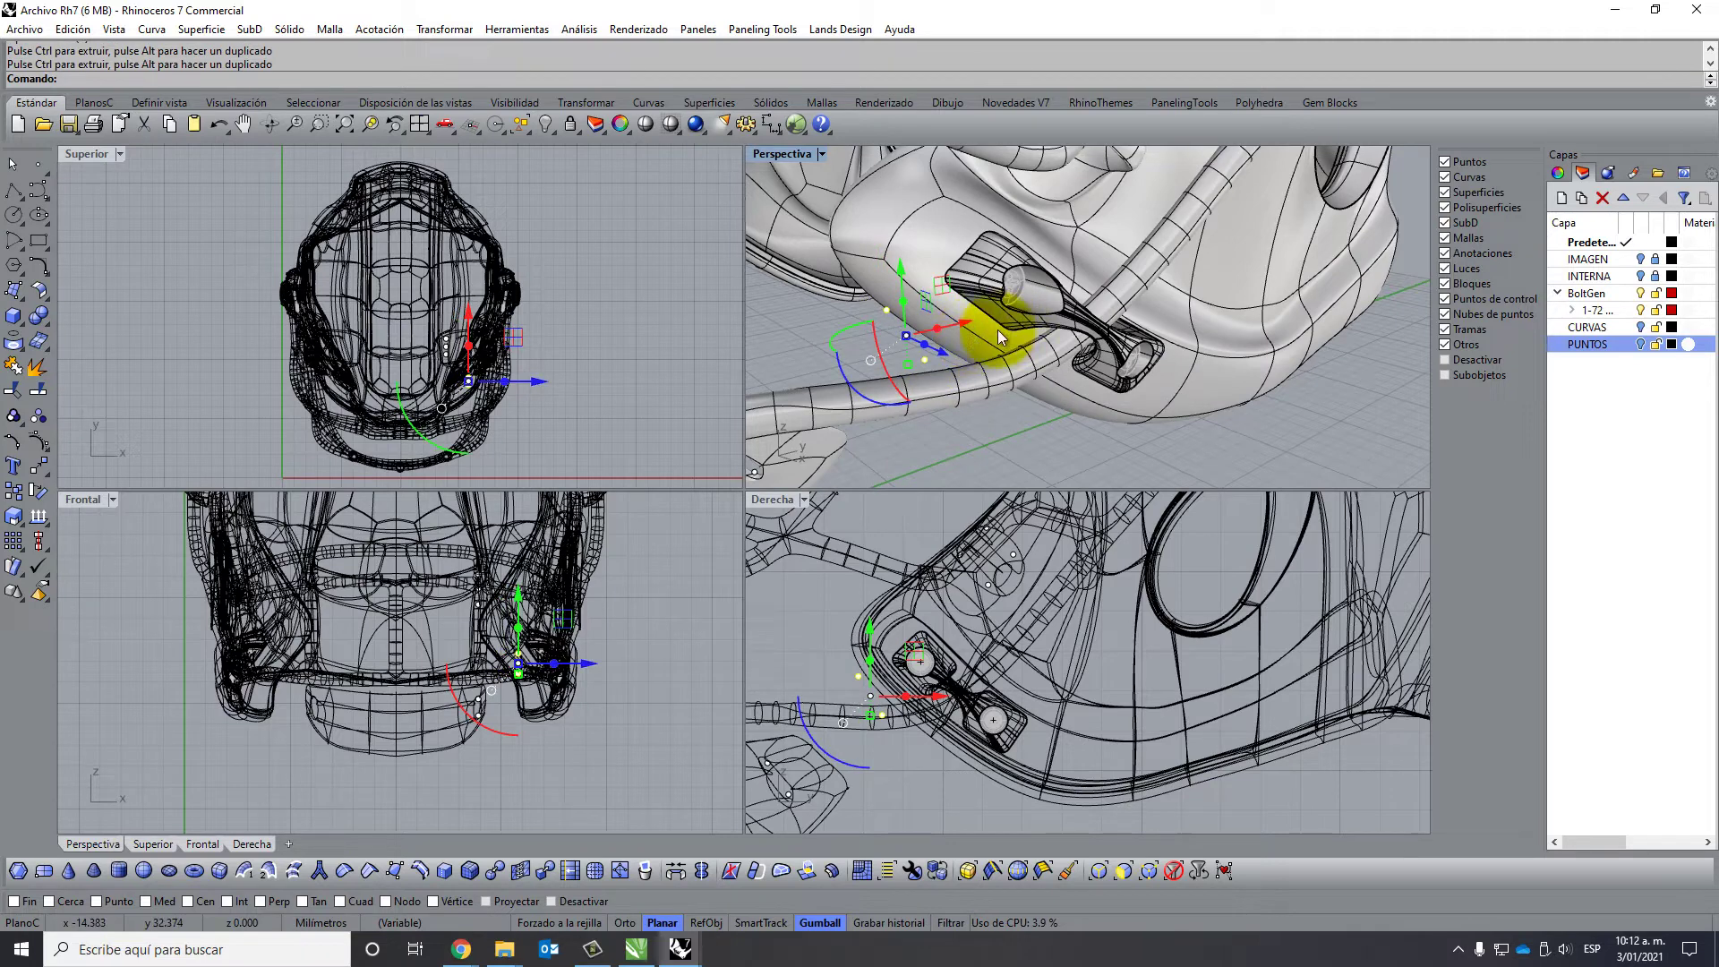
# Move the control points around the bolt 3.337 mm along the gumball axis.
pyautogui.moveTo(965, 583)
pyautogui.keyDown('ctrl'); pyautogui.mouseDown(button='right')
pyautogui.moveTo(989, 525)
pyautogui.moveTo(916, 584)
pyautogui.moveTo(879, 545)
pyautogui.mouseUp(button='right'); pyautogui.keyUp('ctrl')
pyautogui.moveTo(876, 536); pyautogui.dragTo(1067, 752)
pyautogui.moveTo(1050, 335)
pyautogui.mouseDown(button='right')
pyautogui.moveTo(920, 403)
pyautogui.moveTo(997, 364)
pyautogui.moveTo(970, 280)
pyautogui.mouseUp(button='right')
pyautogui.moveTo(989, 299); pyautogui.dragTo(1094, 344)
pyautogui.moveTo(1140, 364)
pyautogui.mouseDown(button='right')
pyautogui.moveTo(1164, 399)
pyautogui.moveTo(929, 374)
pyautogui.moveTo(970, 346)
pyautogui.mouseUp(button='right')
pyautogui.scroll(3, 985, 345)
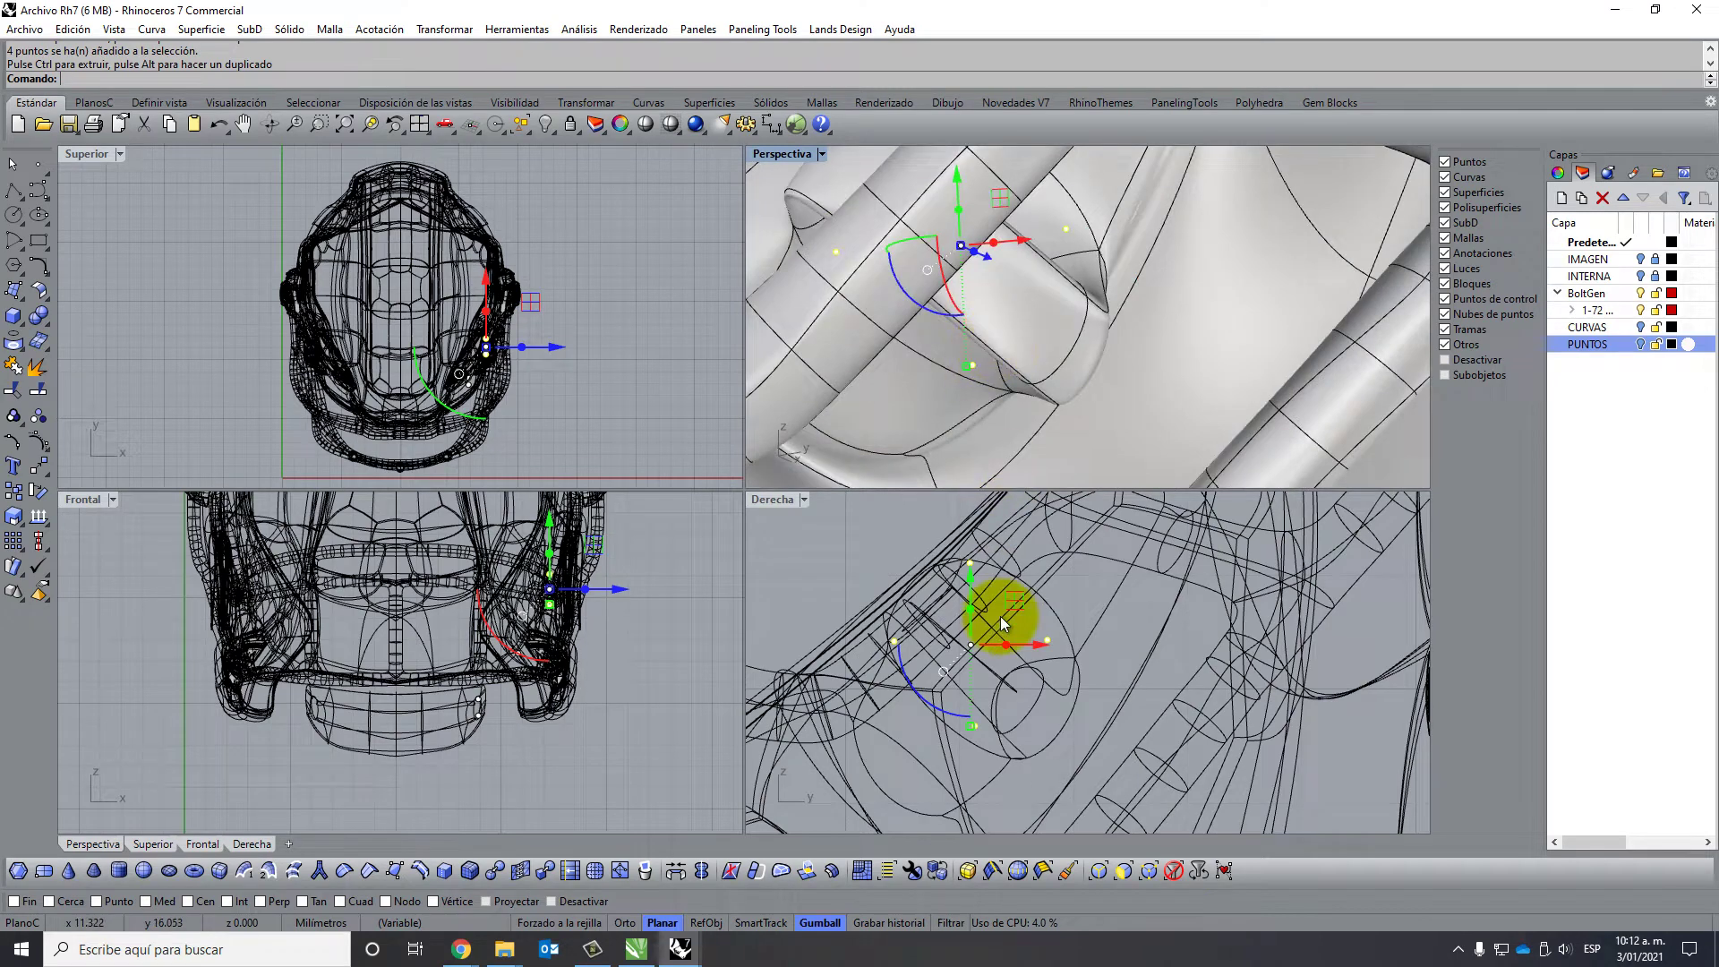
# Nudge two points on the clip -0.373 mm along the gumball axis.
pyautogui.click(1097, 609)
pyautogui.click(835, 517)
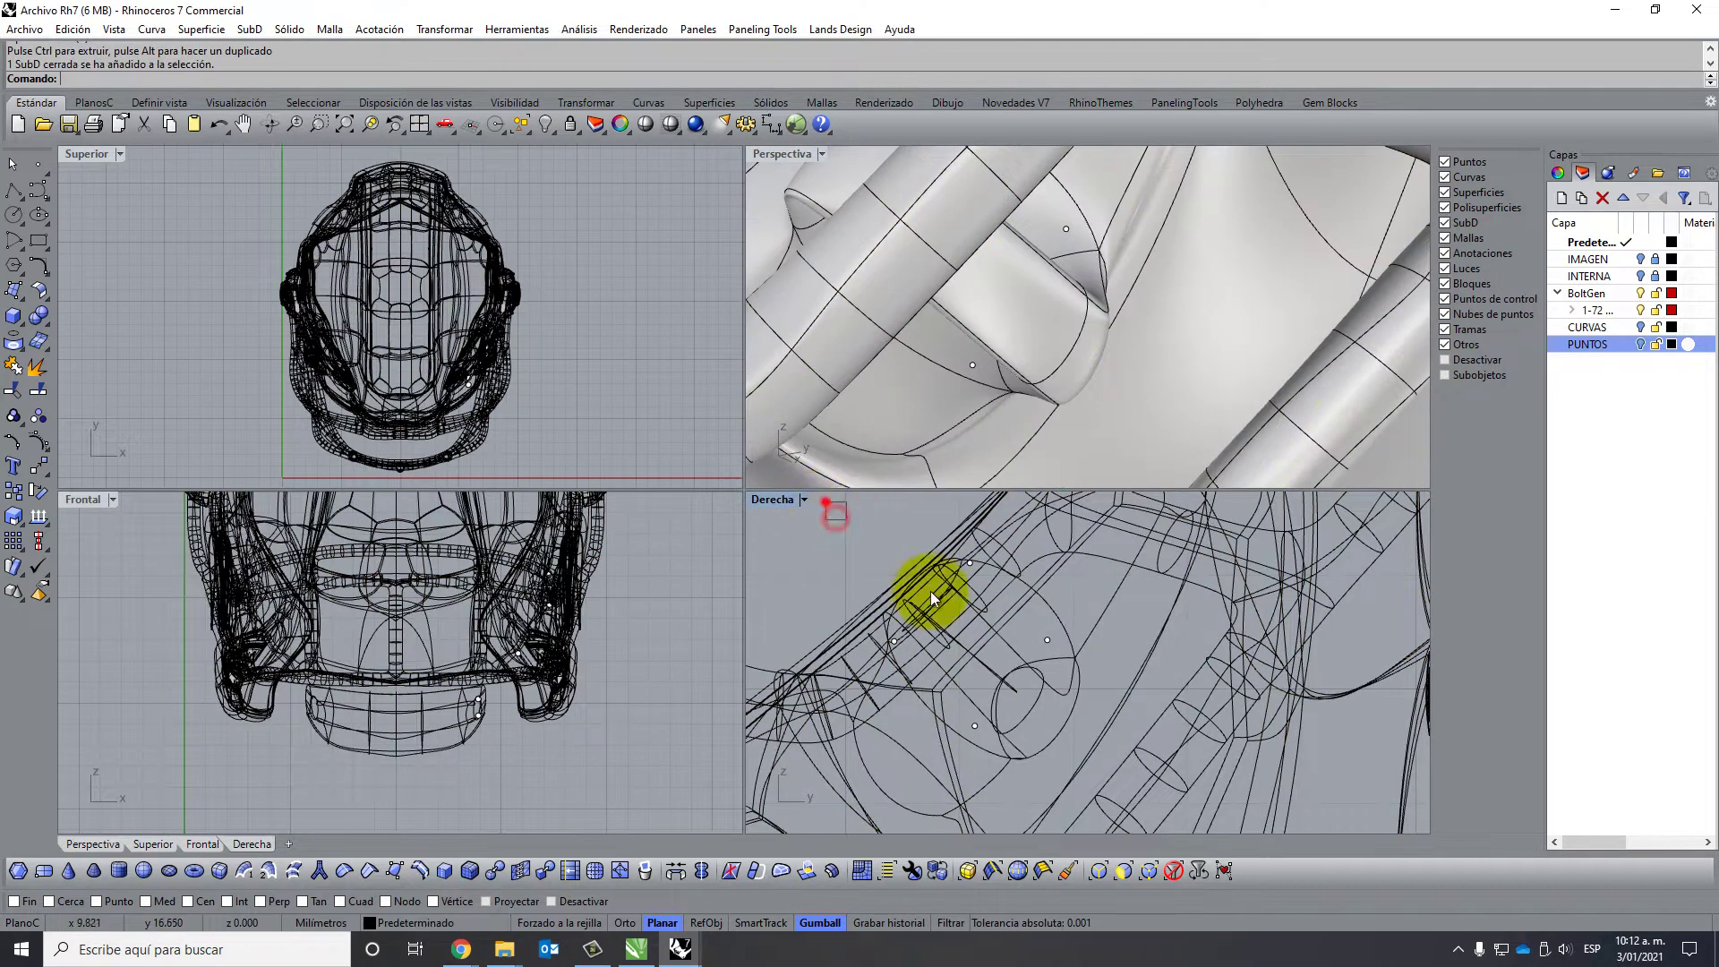
pyautogui.moveTo(995, 660); pyautogui.dragTo(991, 659)
pyautogui.scroll(-3, 922, 313)
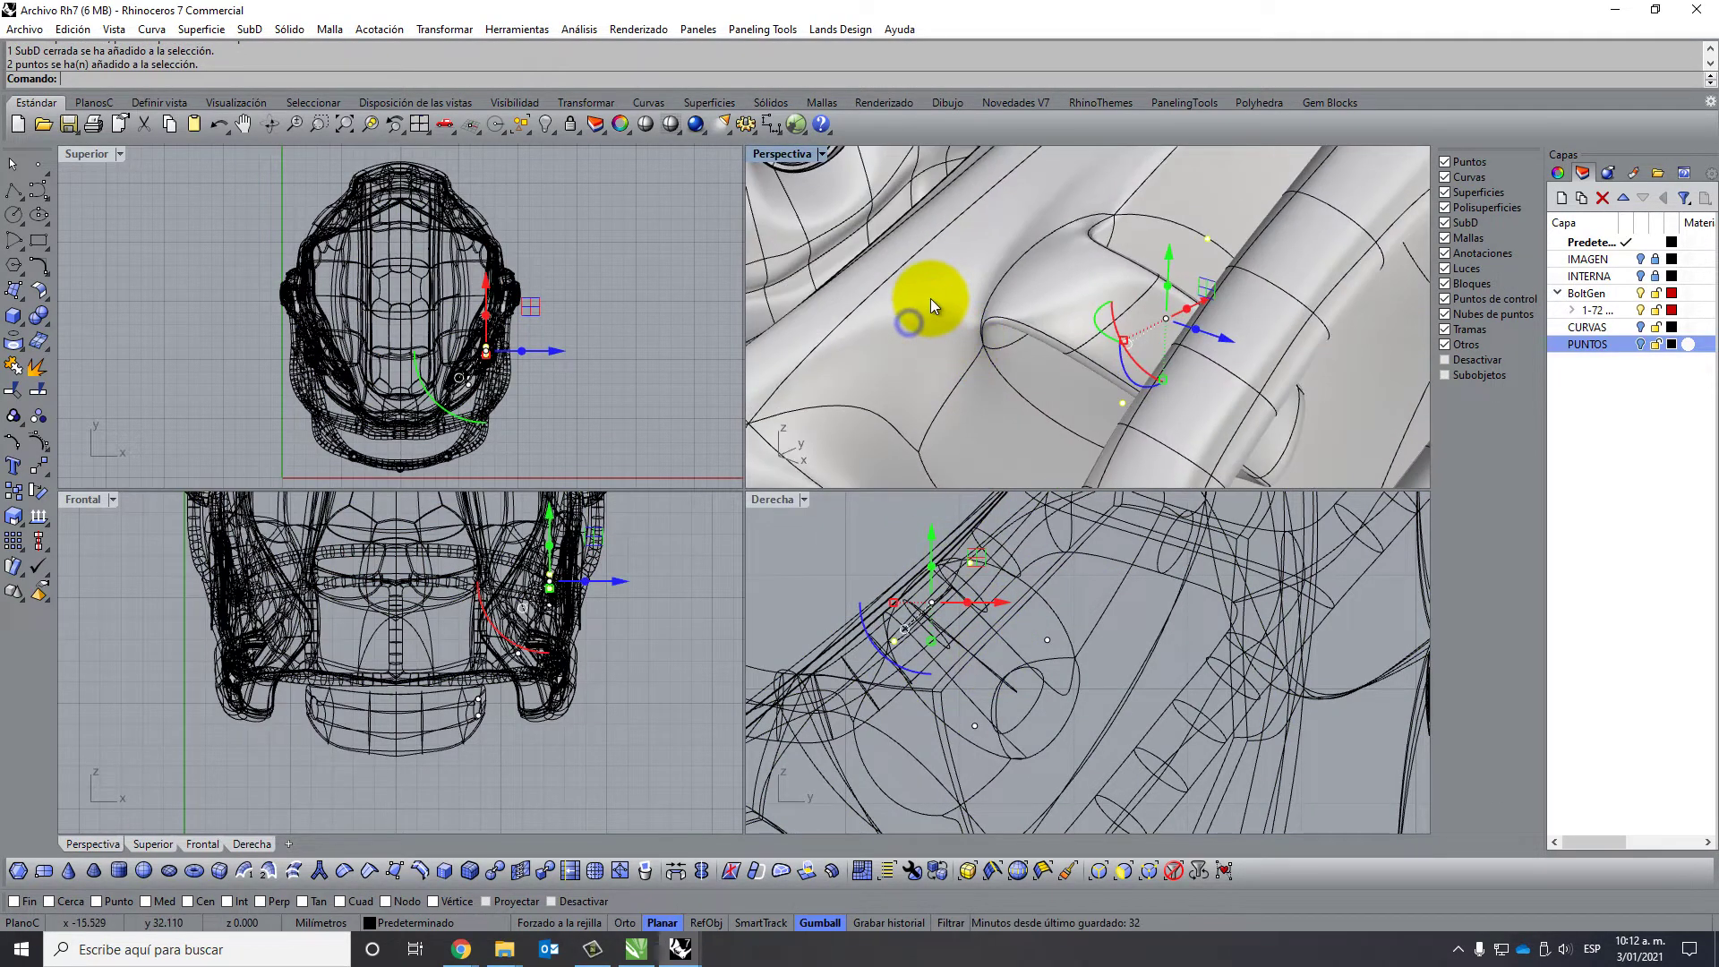
pyautogui.scroll(4, 1041, 351)
pyautogui.moveTo(1041, 352); pyautogui.dragTo(1213, 357, button='right')
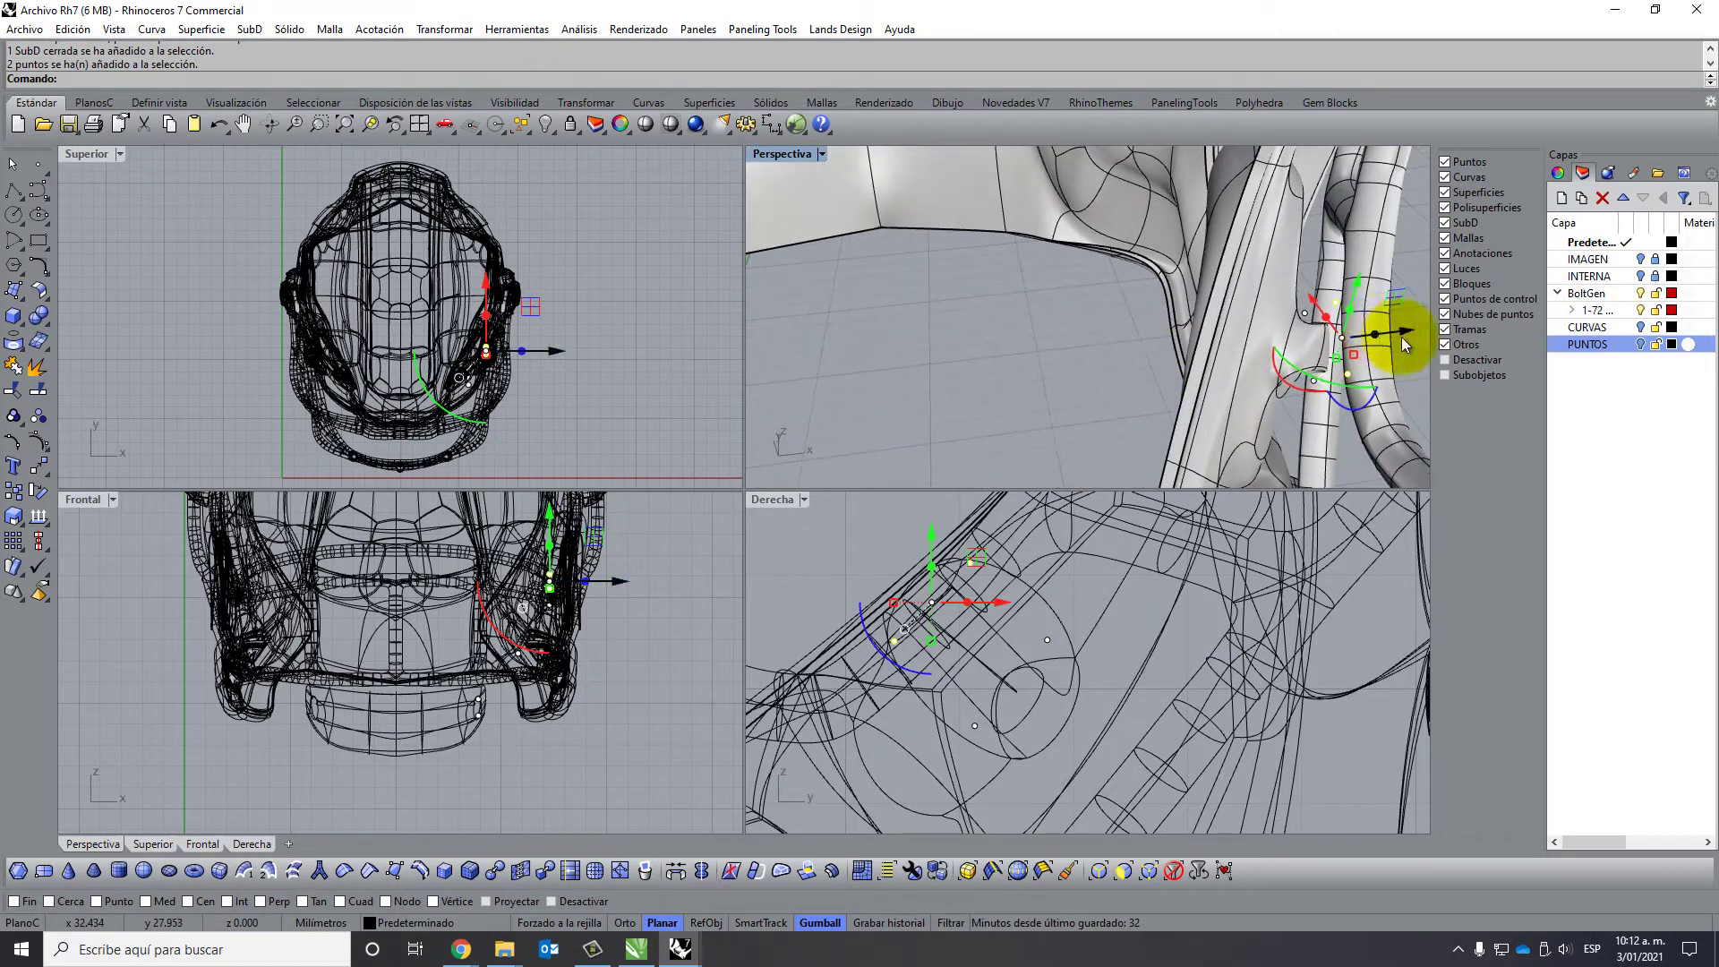
pyautogui.moveTo(1350, 340); pyautogui.dragTo(1290, 361)
pyautogui.moveTo(1226, 434); pyautogui.dragTo(1191, 424, button='right')
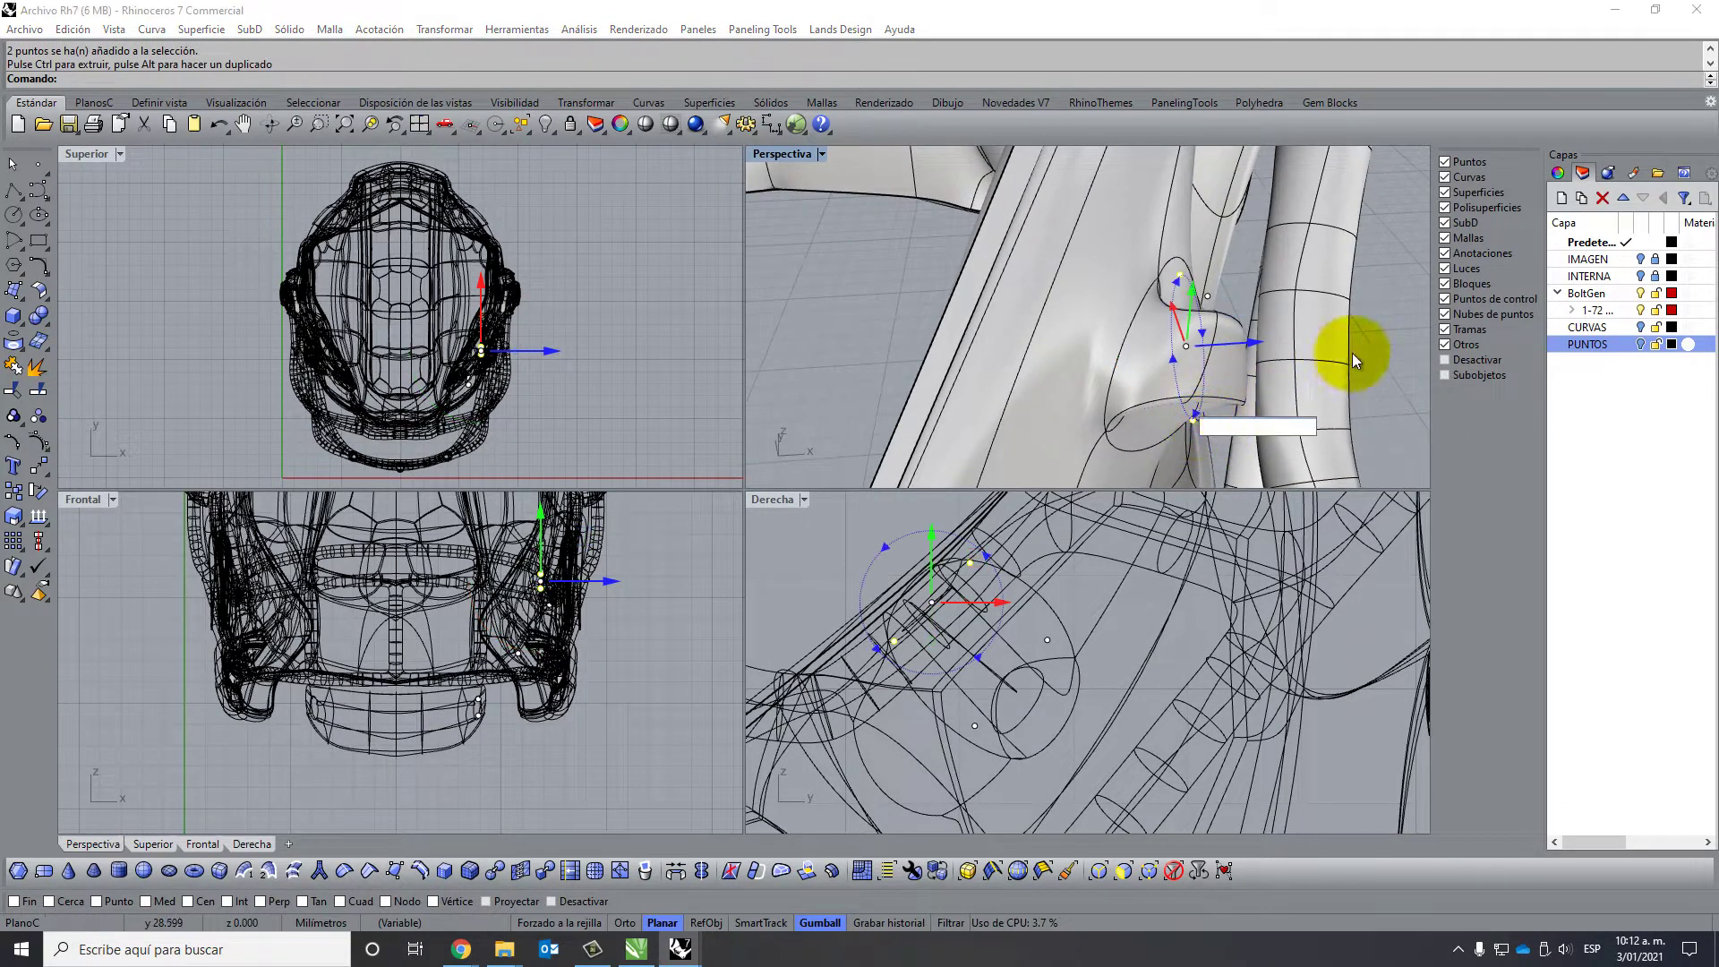
pyautogui.click(1399, 342)
# Move a single clip control point -0.286 mm along X.
pyautogui.click(1194, 422)
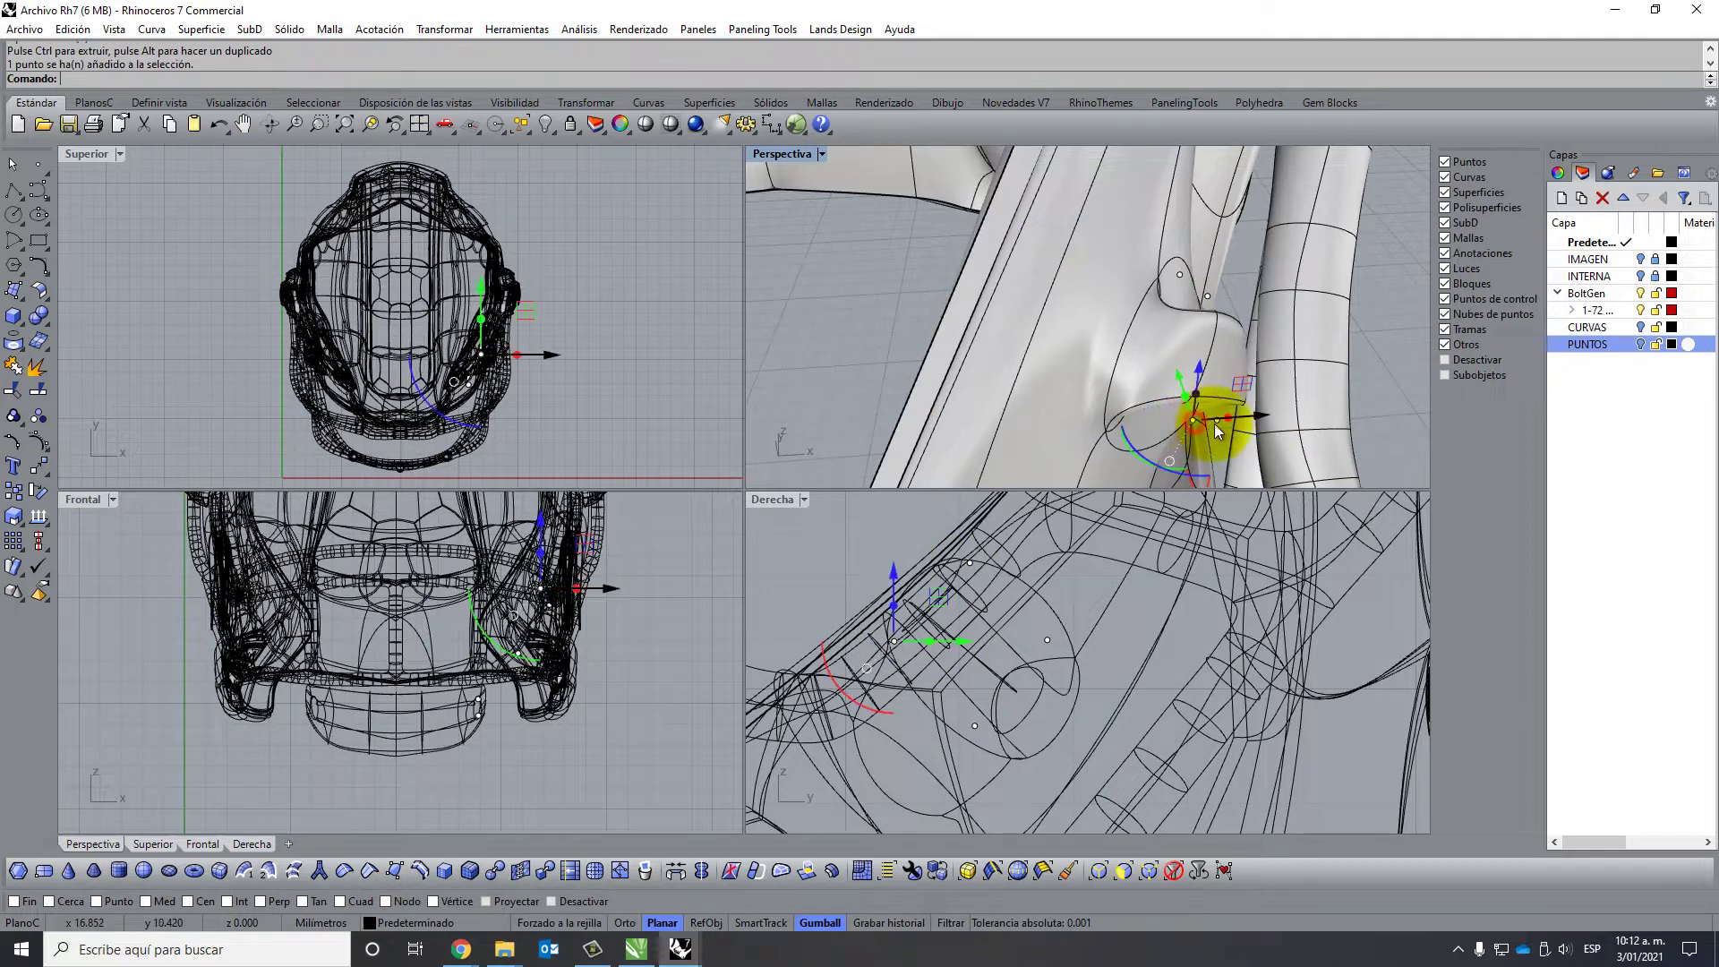
pyautogui.moveTo(1261, 419); pyautogui.dragTo(1216, 433)
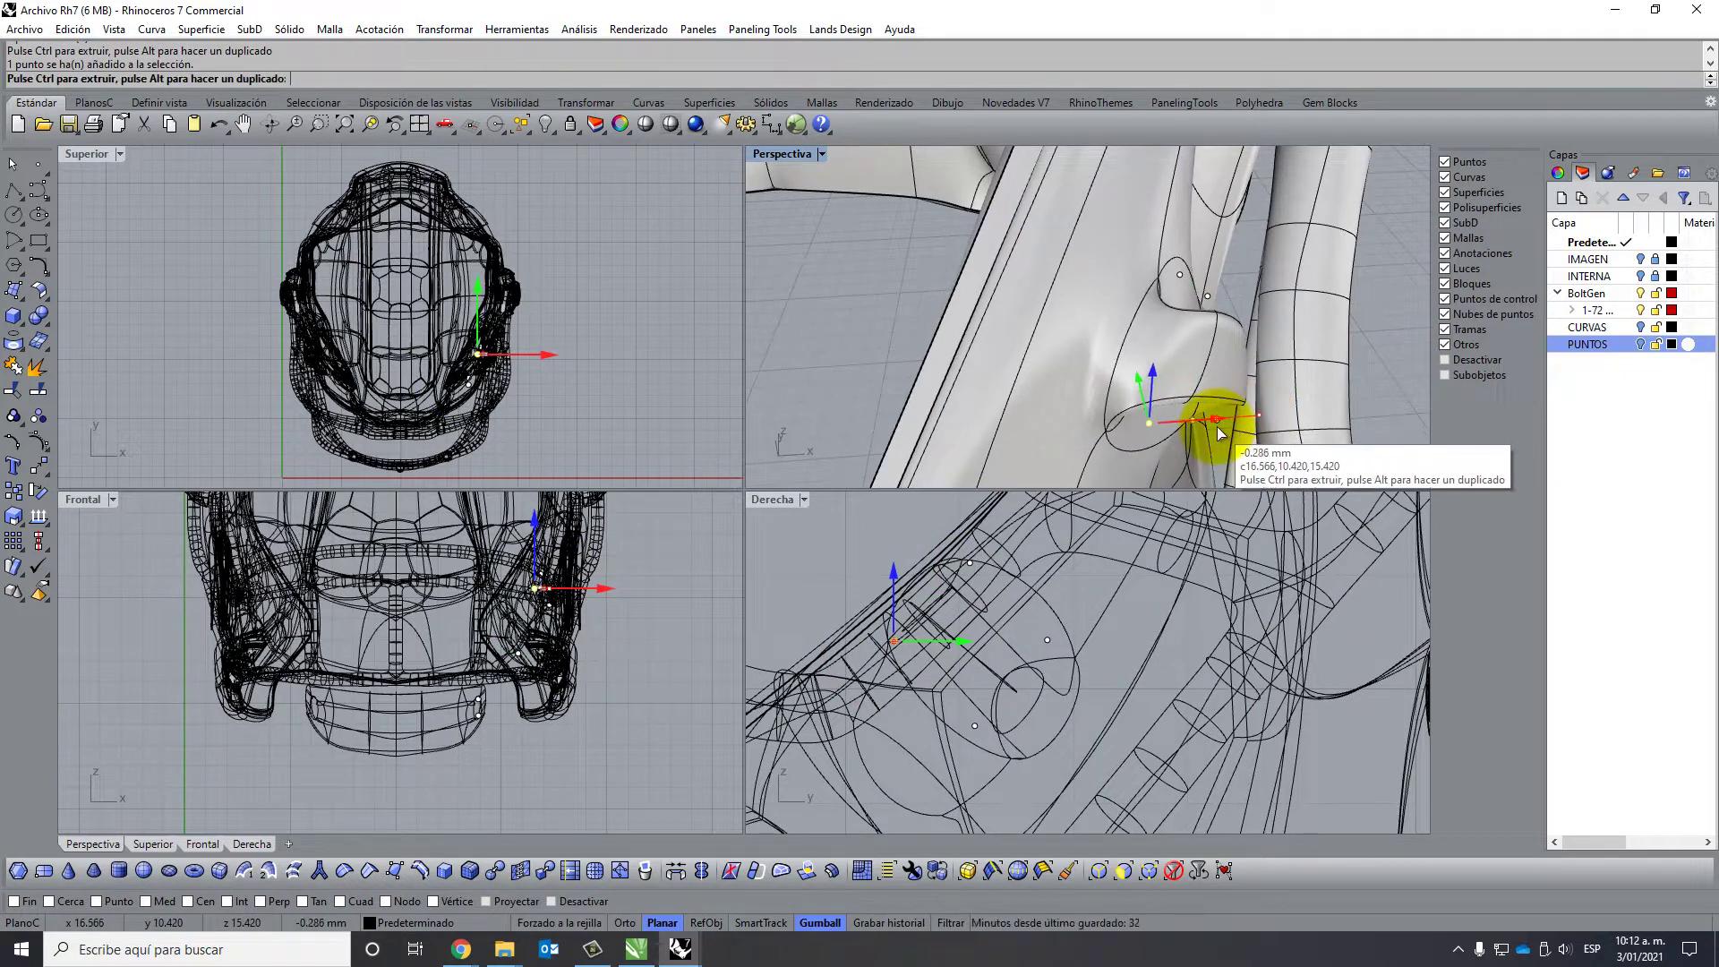
pyautogui.moveTo(1220, 413)
pyautogui.mouseDown(button='right')
pyautogui.moveTo(1238, 391)
pyautogui.moveTo(1254, 422)
pyautogui.mouseUp(button='right')
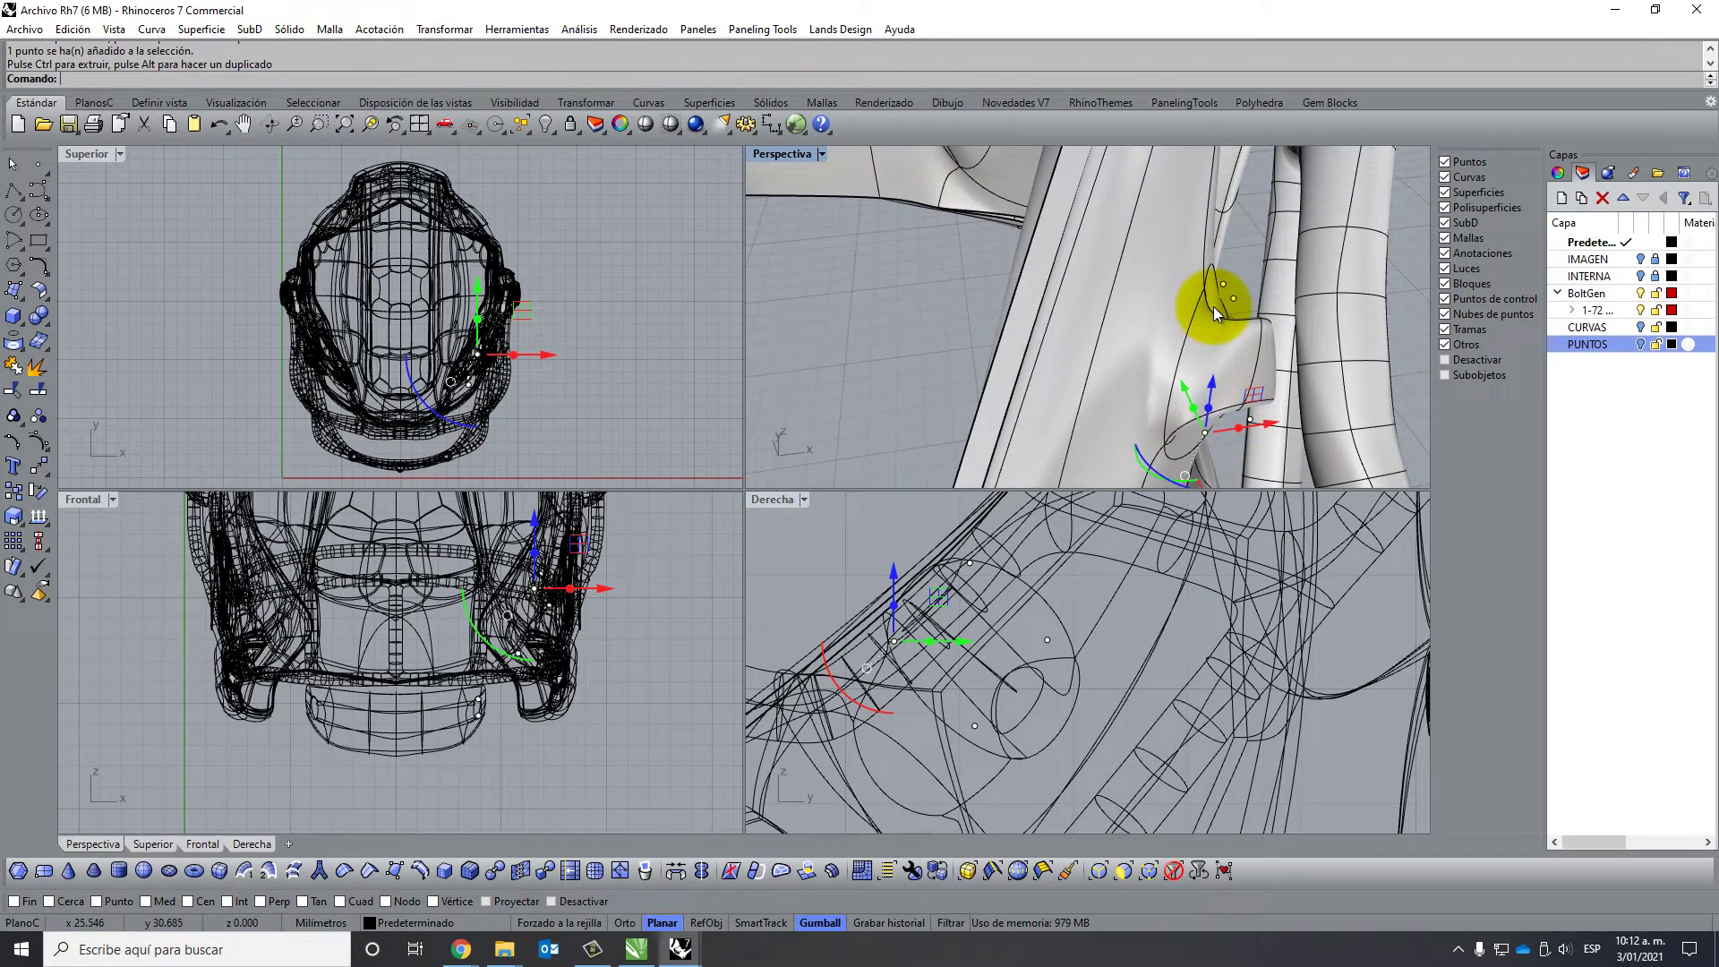
pyautogui.scroll(2, 1221, 288)
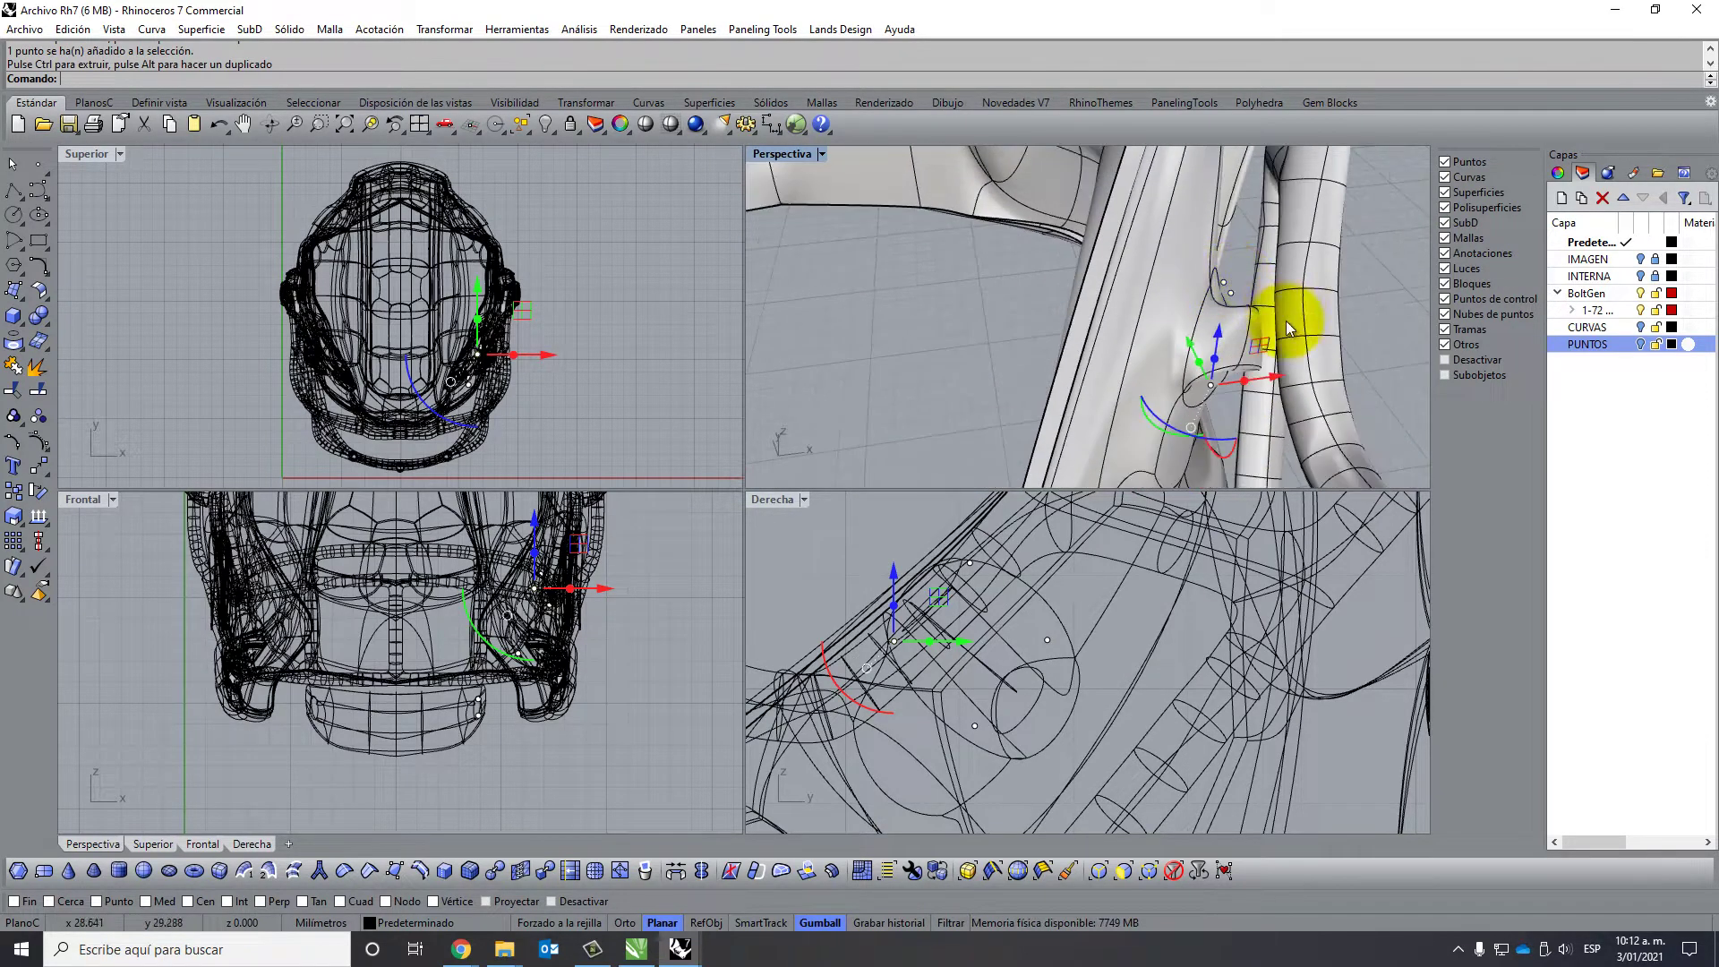
pyautogui.scroll(2, 1285, 335)
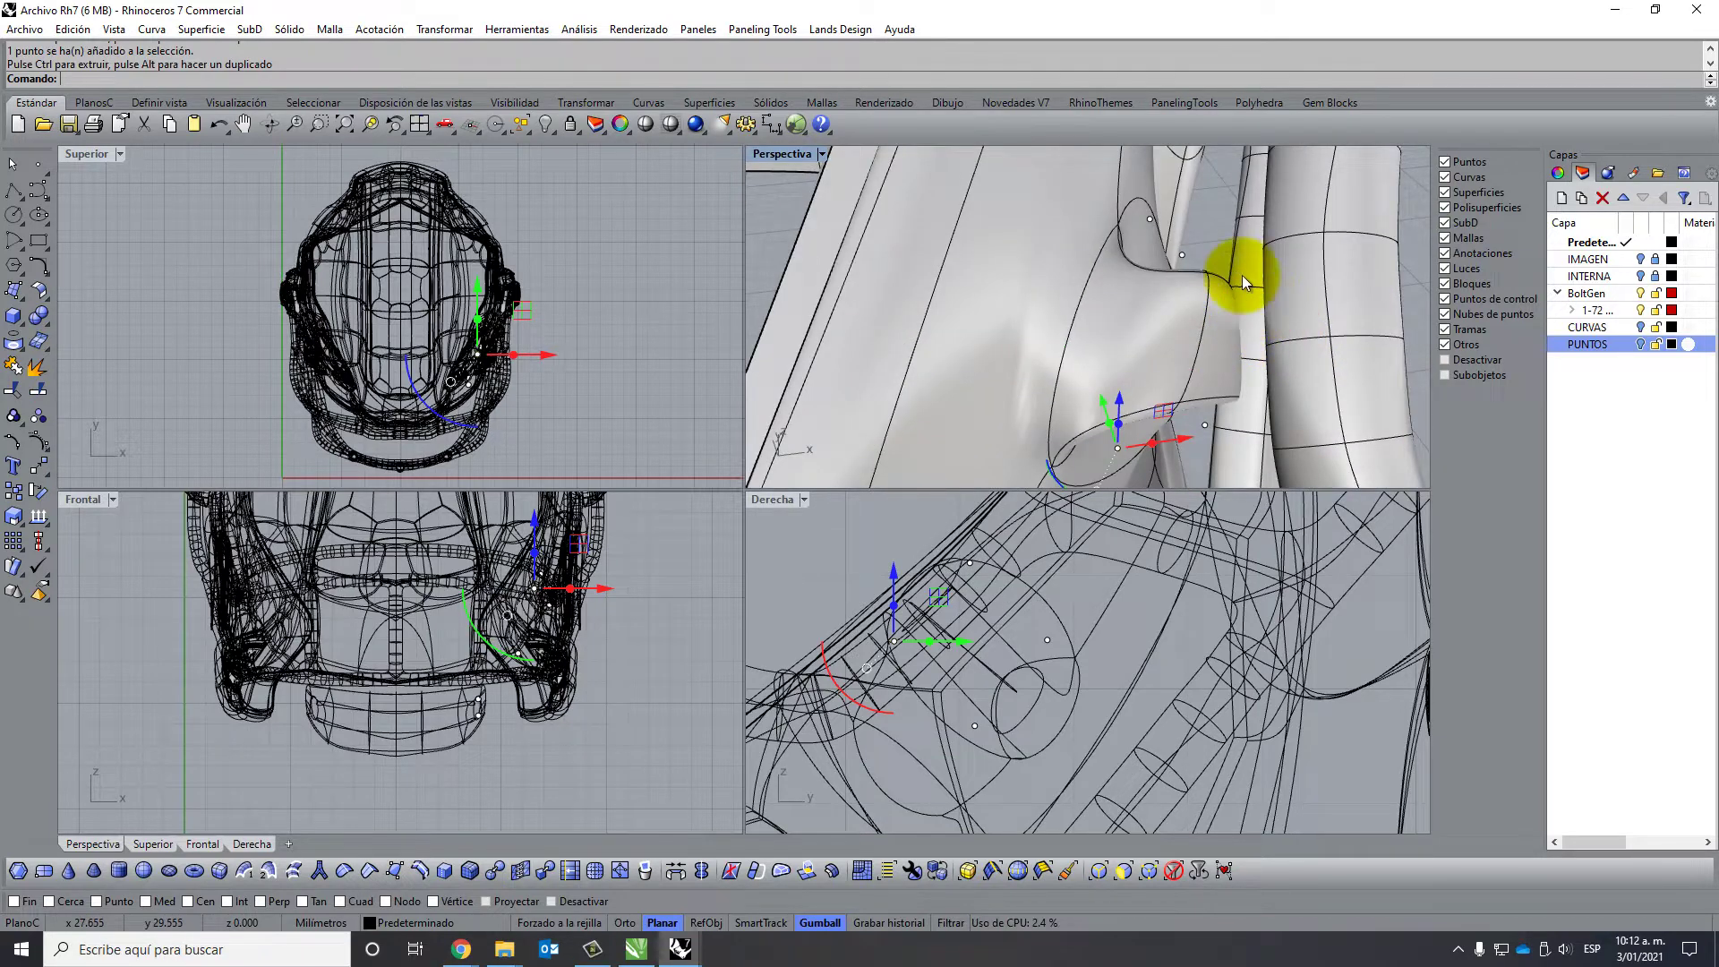
# Move the two upper control points near the clip -0.179 mm along the axis.
pyautogui.click(1149, 220)
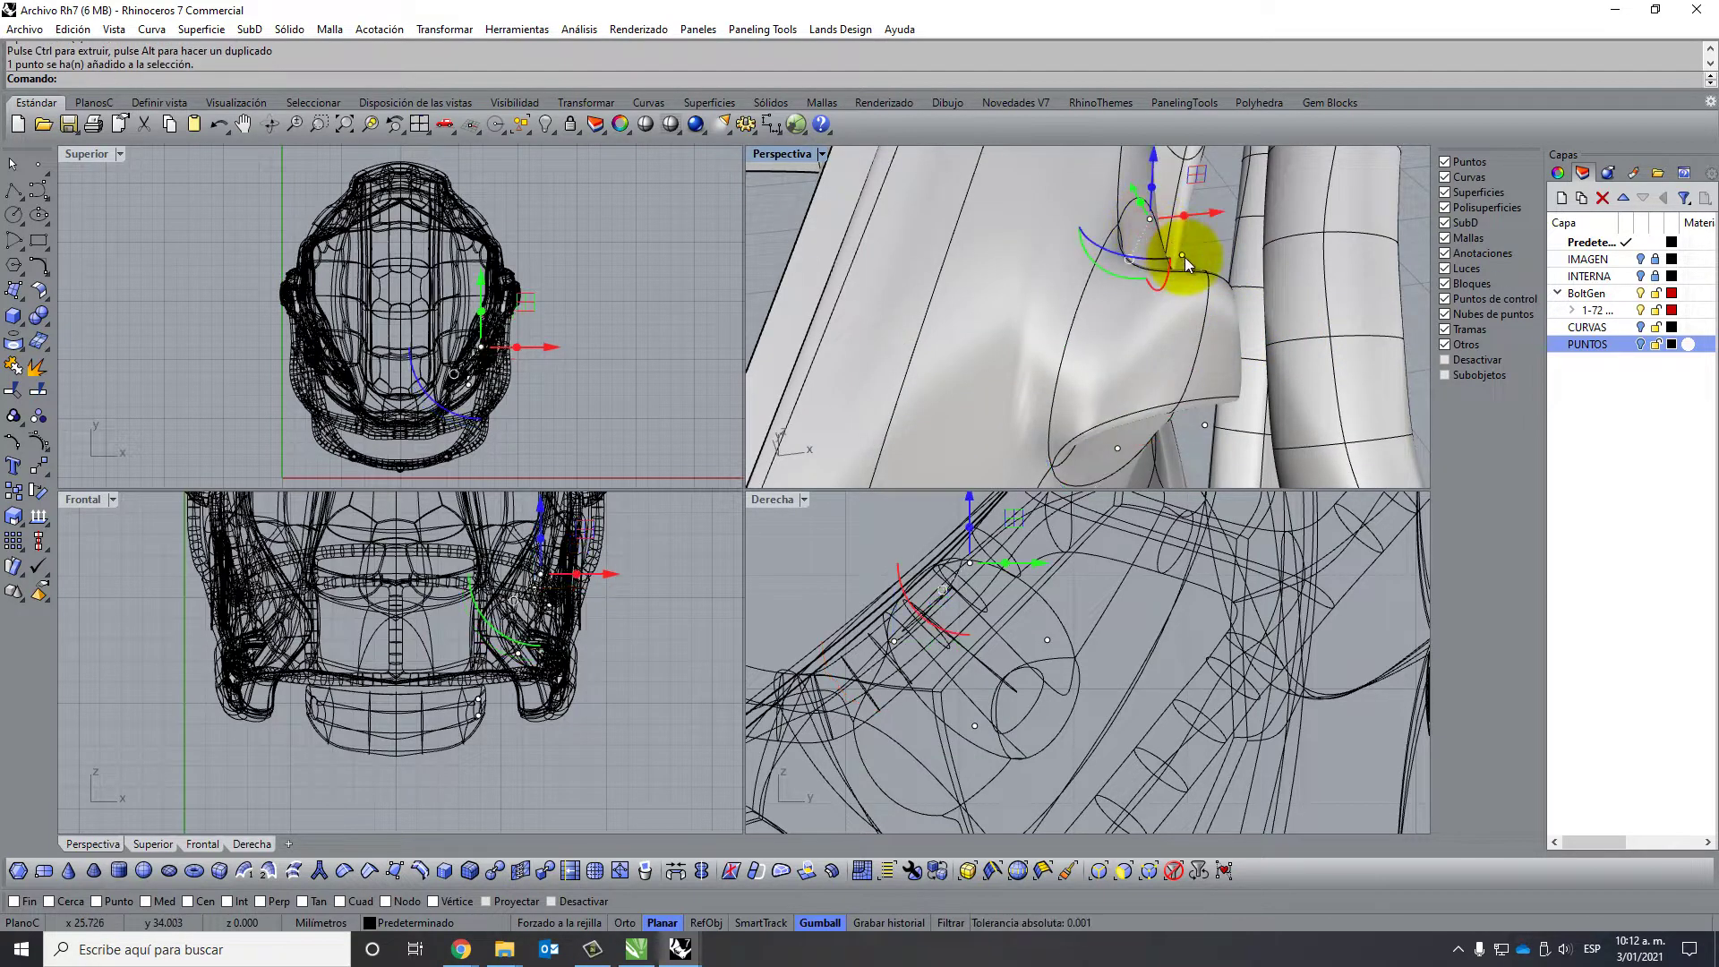
pyautogui.keyDown('shift'); pyautogui.click(1185, 256); pyautogui.keyUp('shift')
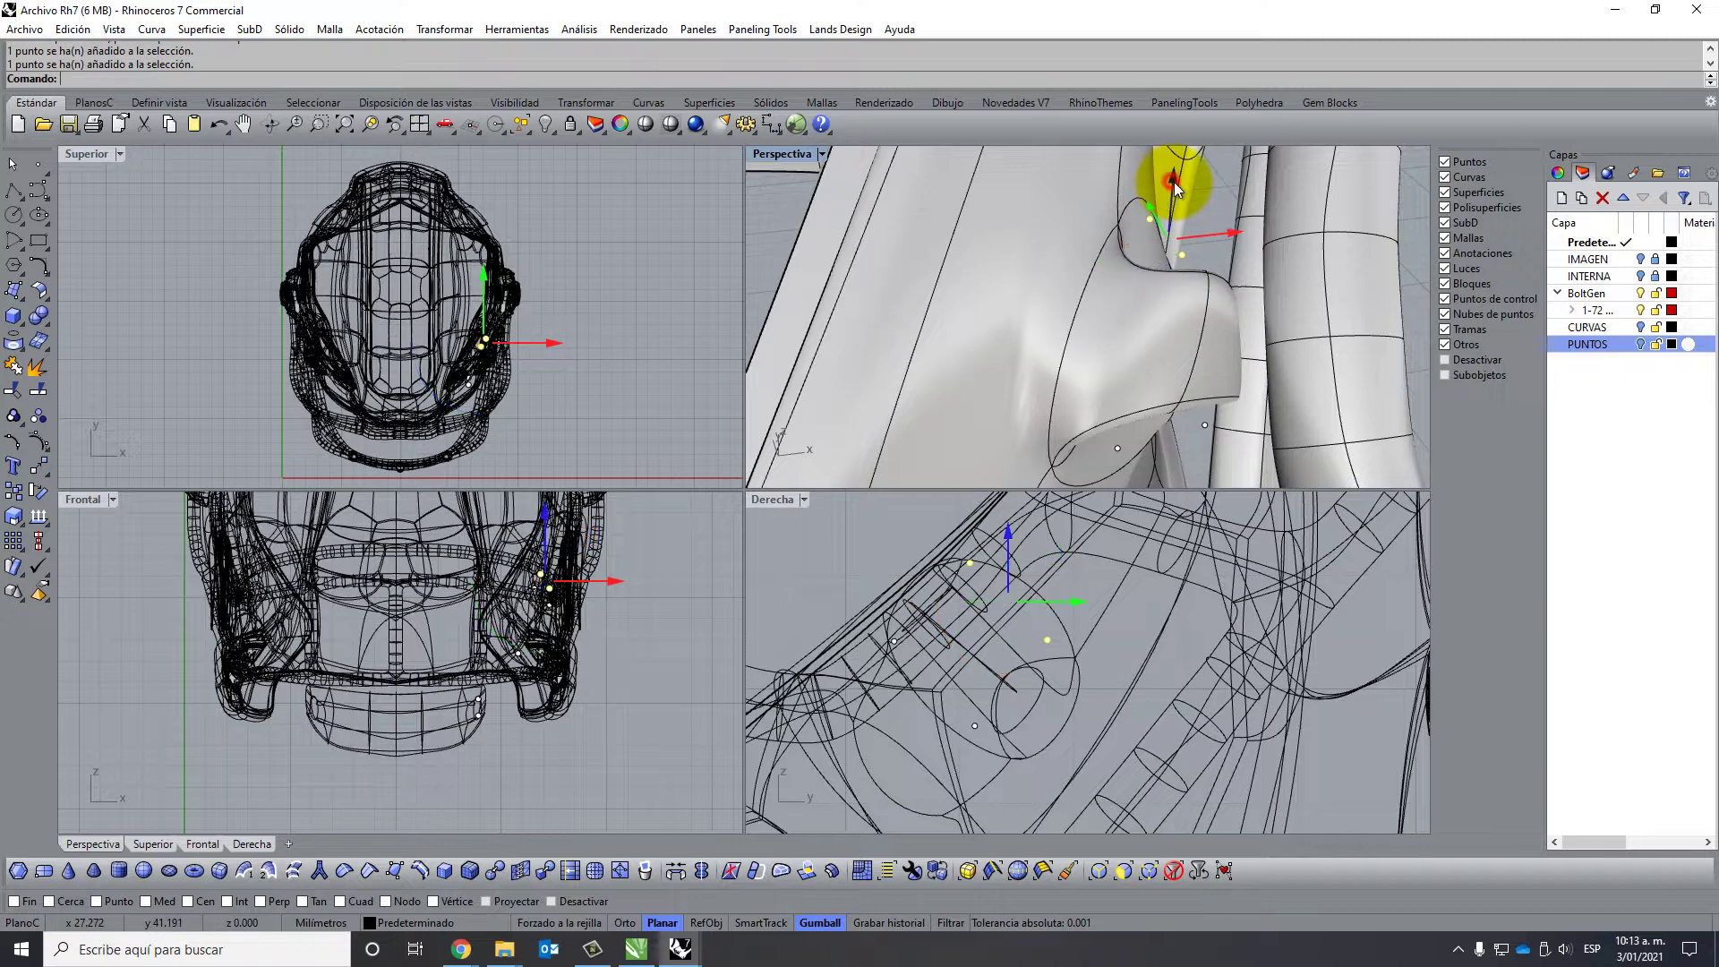
pyautogui.moveTo(1175, 188); pyautogui.dragTo(1176, 224)
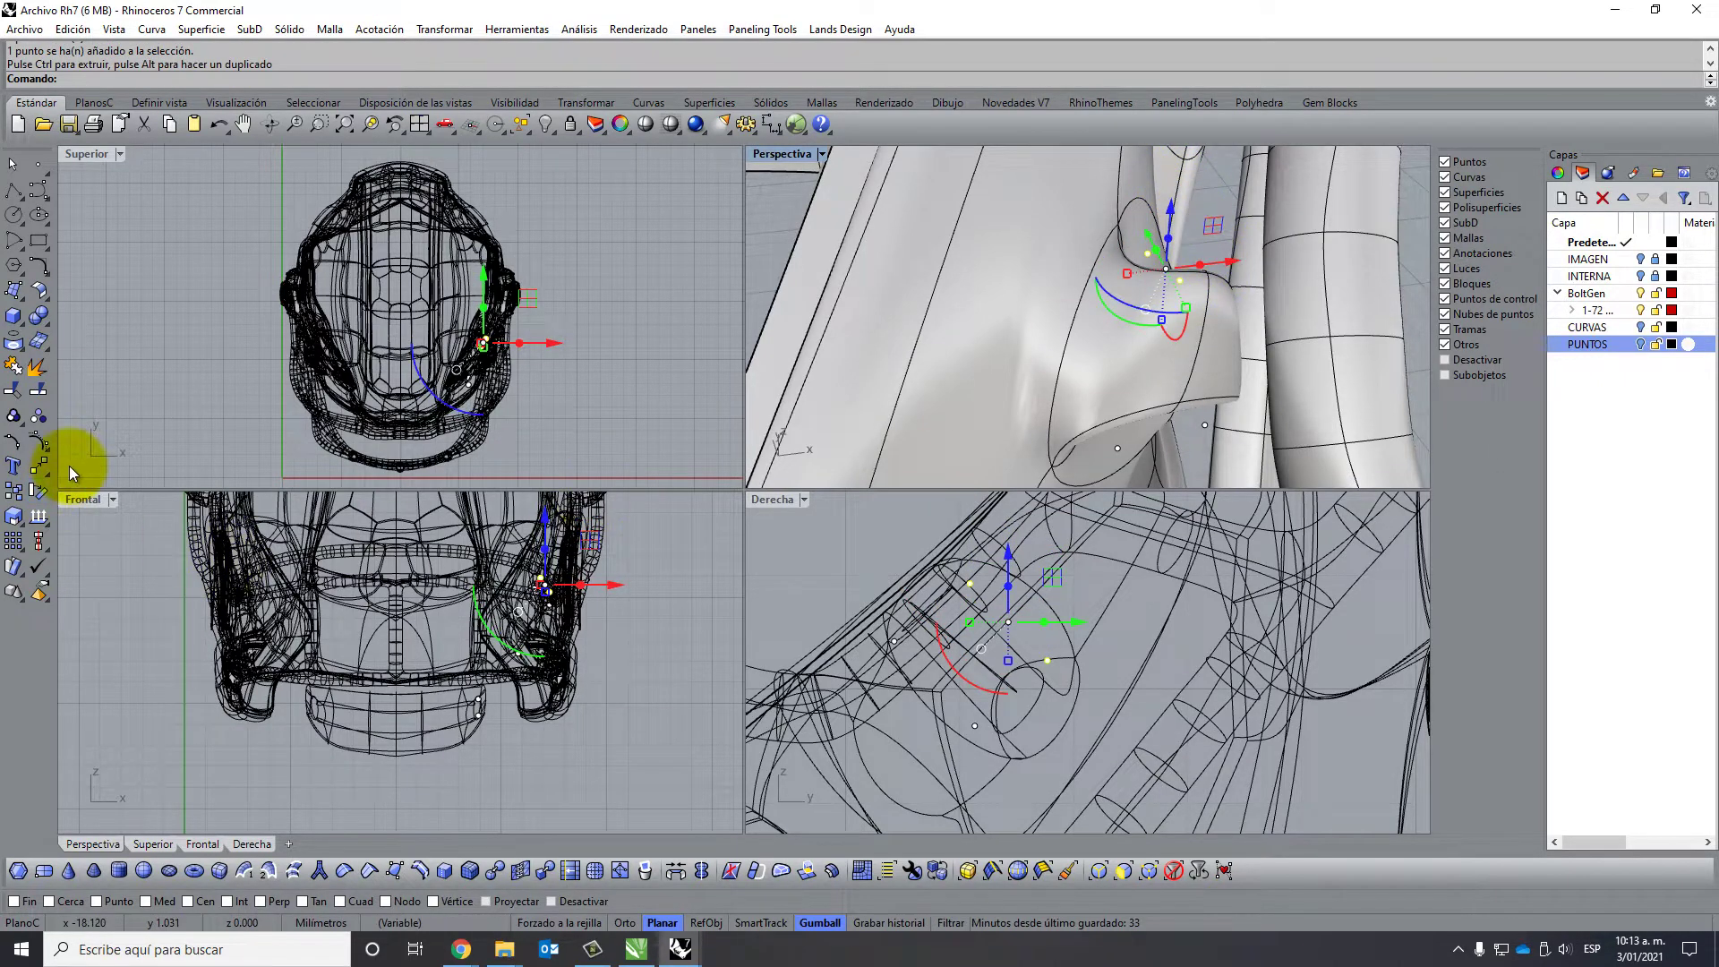
pyautogui.scroll(4, 471, 344)
pyautogui.scroll(2, 492, 342)
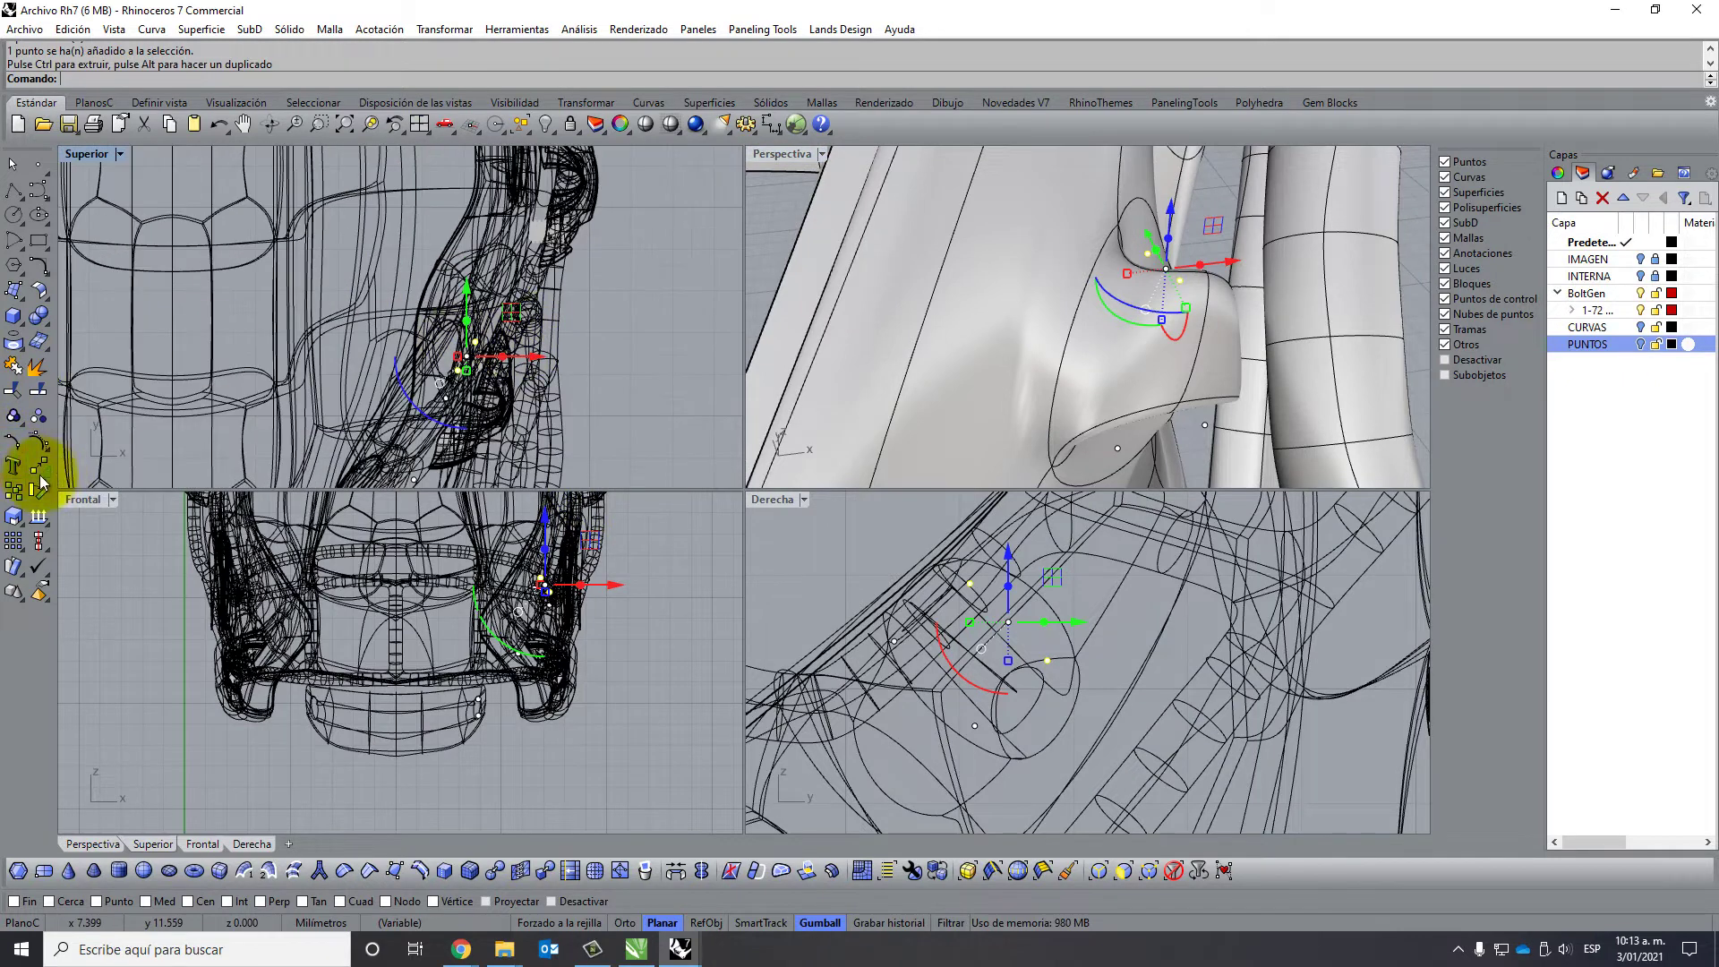
# Copy the selected points a short distance beside the originals.
pyautogui.click(18, 494)
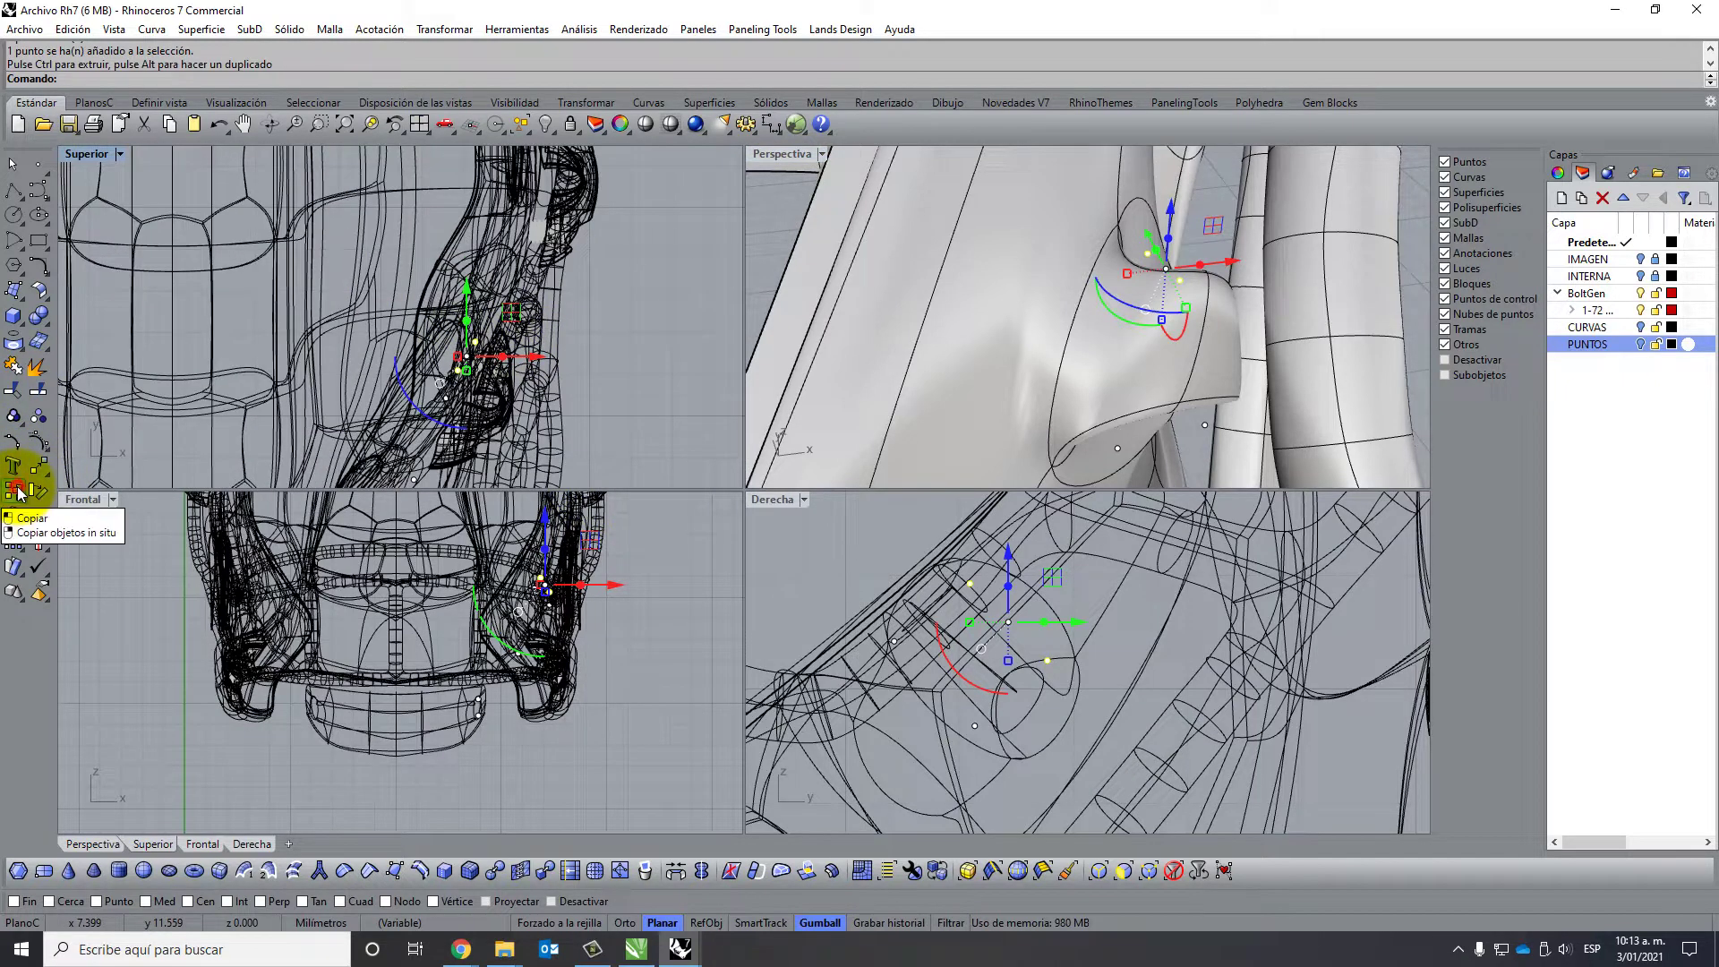
pyautogui.click(582, 410)
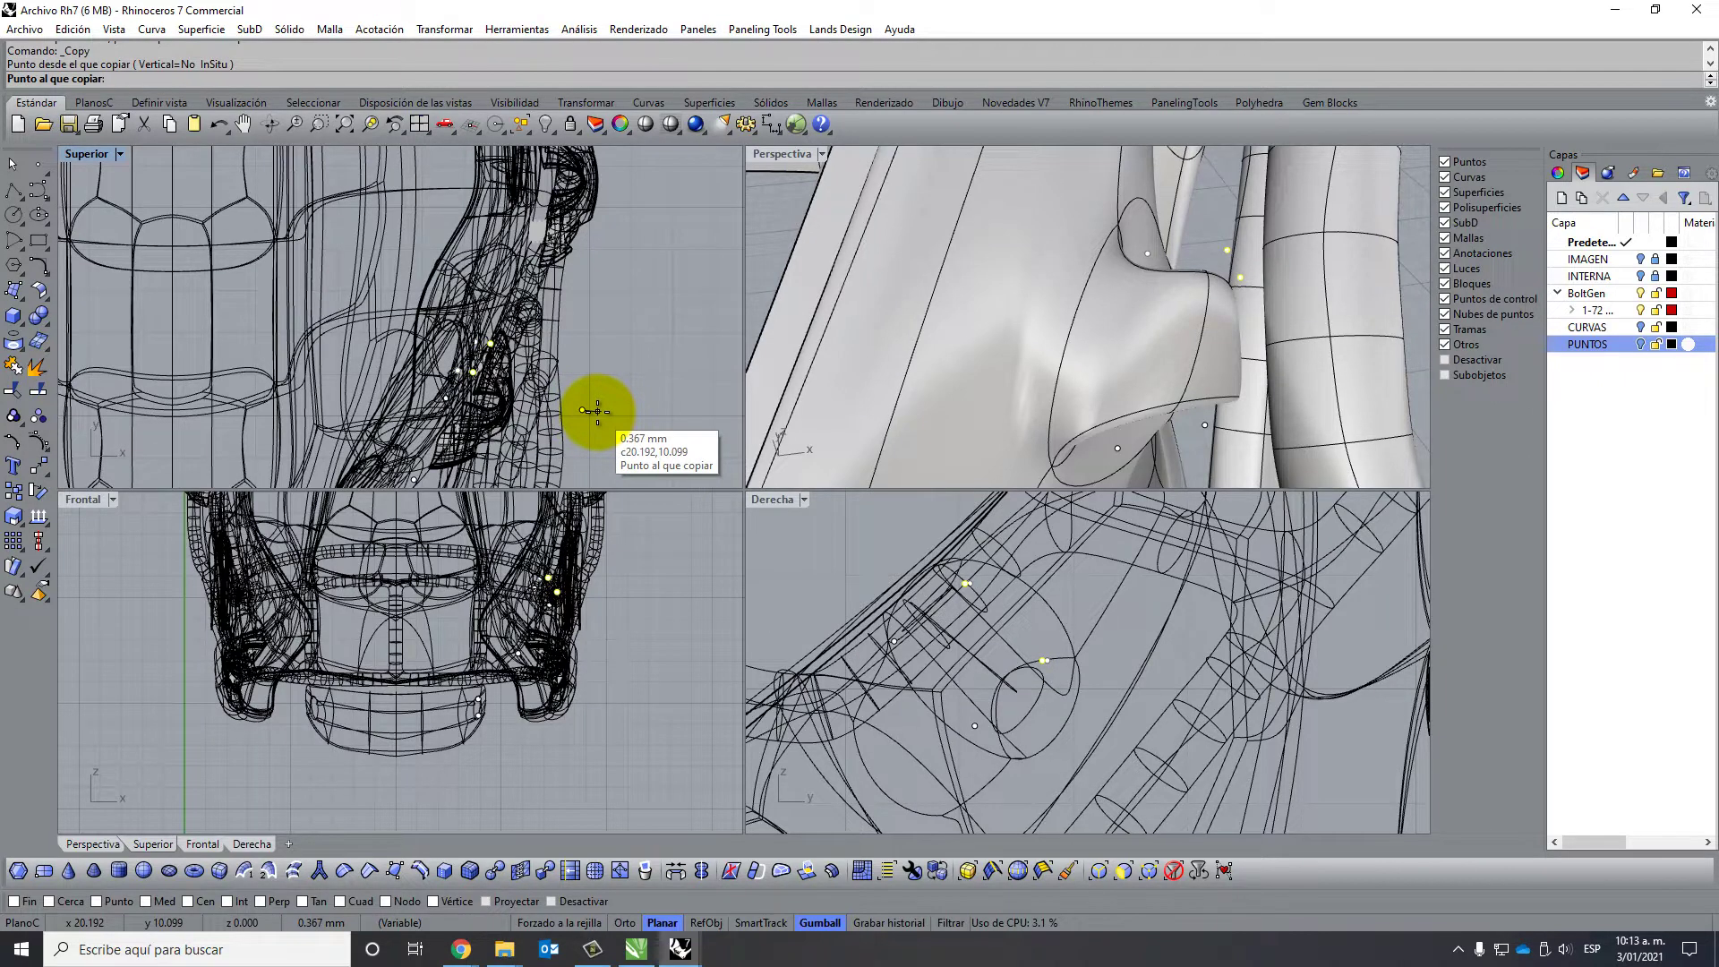
pyautogui.click(597, 411)
pyautogui.press('Return')
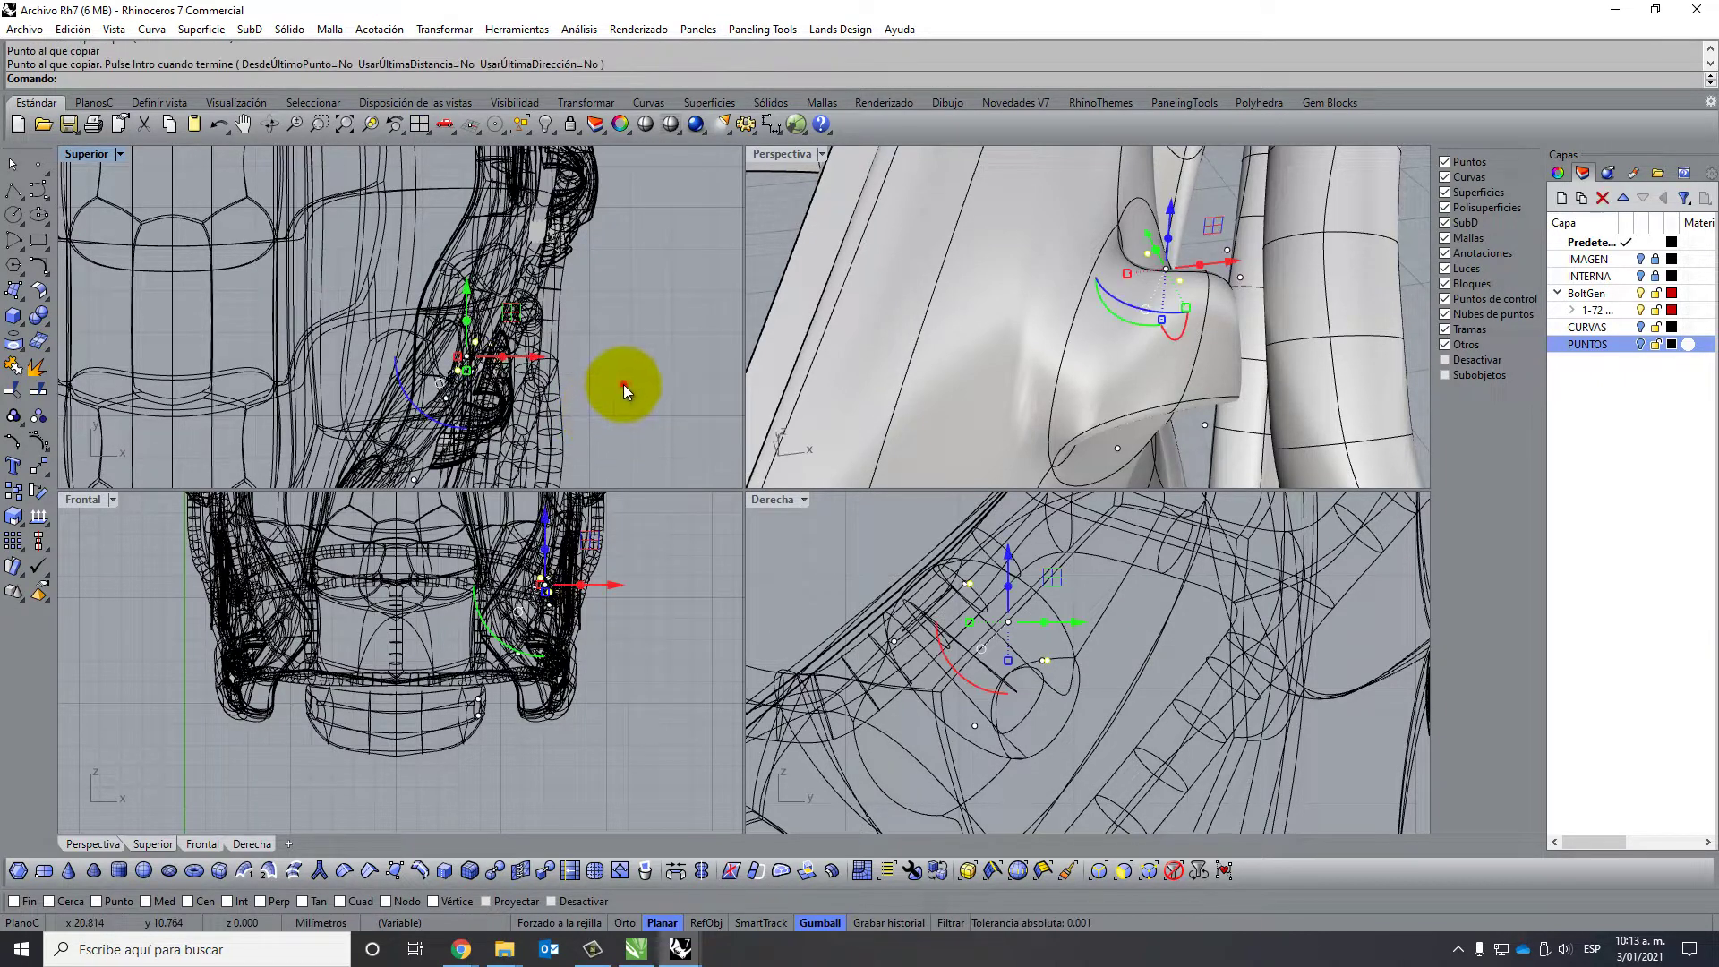
pyautogui.click(623, 384)
# Move clip control points along X, then undo the last move.
pyautogui.moveTo(1071, 341)
pyautogui.mouseDown(button='right')
pyautogui.moveTo(1227, 354)
pyautogui.moveTo(1220, 337)
pyautogui.moveTo(1200, 349)
pyautogui.moveTo(1208, 374)
pyautogui.moveTo(1253, 340)
pyautogui.mouseUp(button='right')
pyautogui.click(1192, 380)
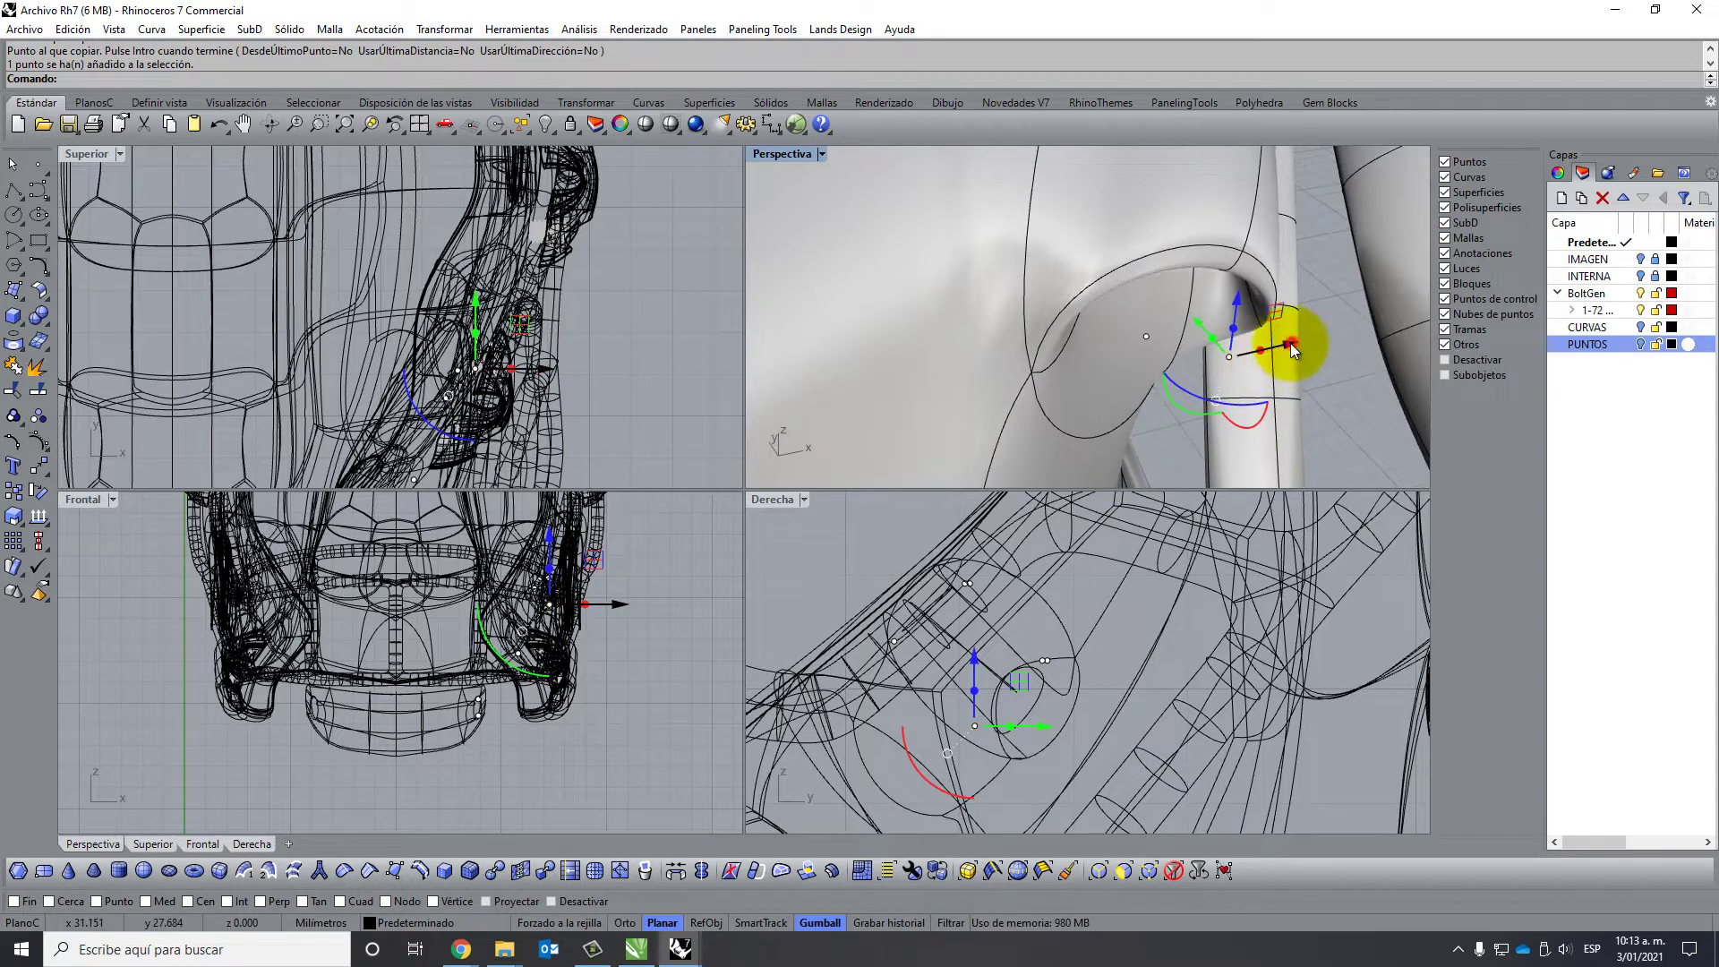
pyautogui.moveTo(1291, 342); pyautogui.dragTo(1178, 360)
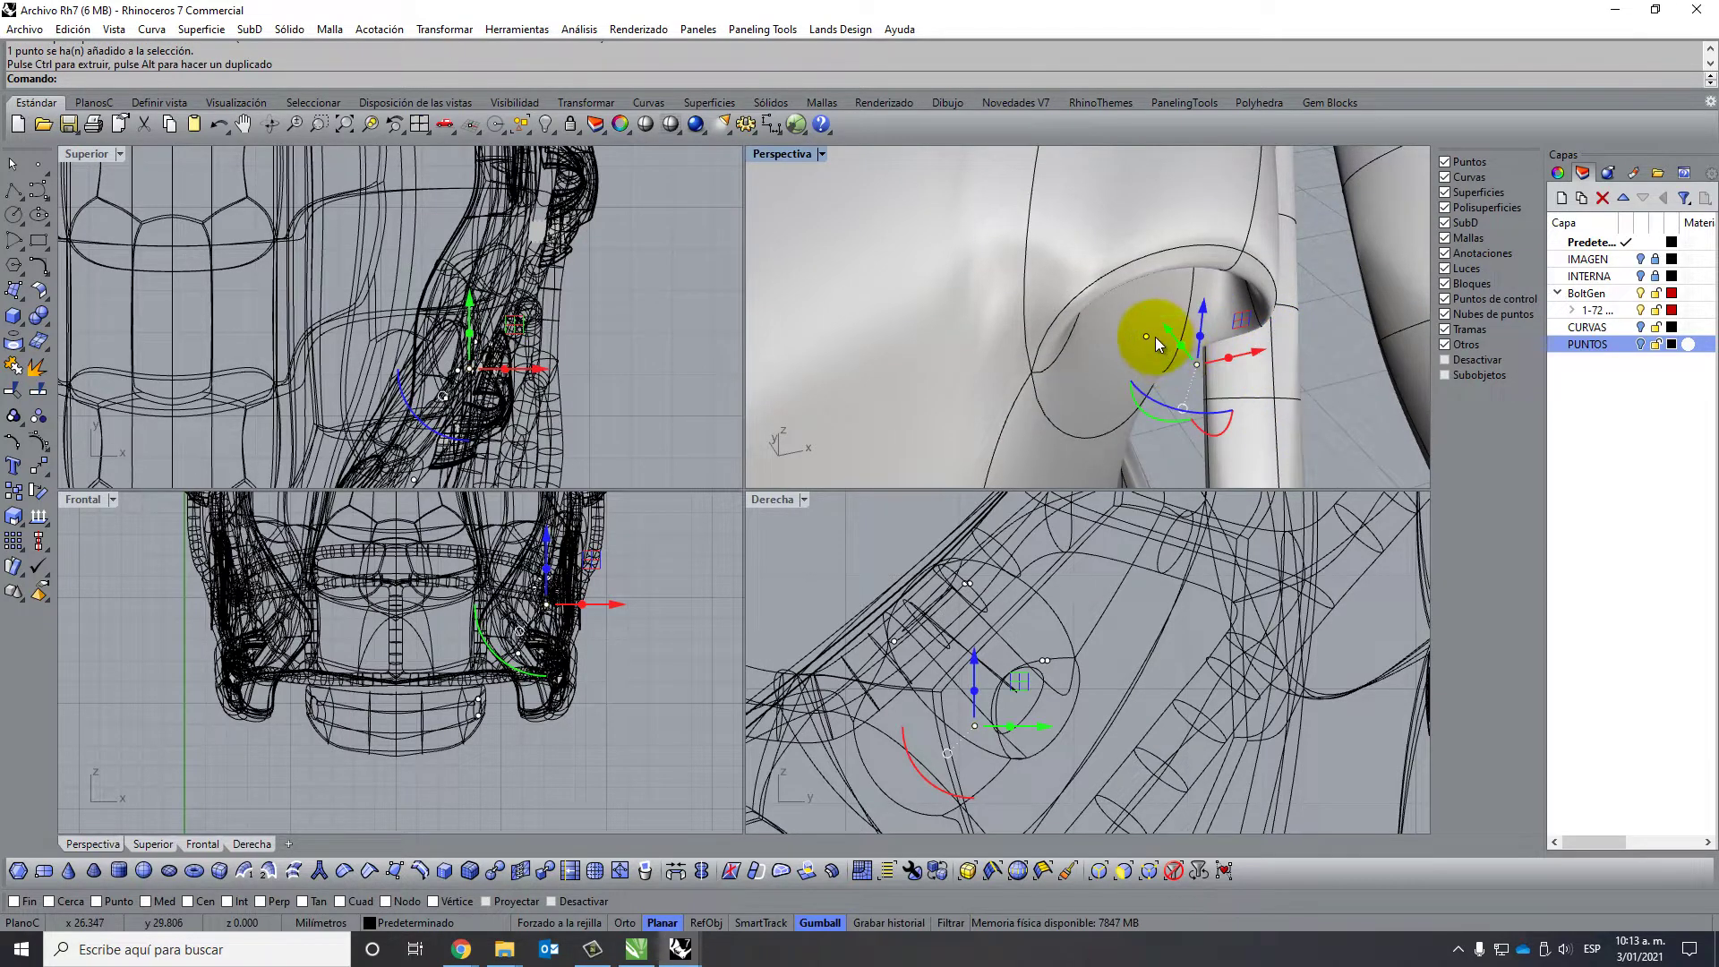
pyautogui.click(1148, 336)
pyautogui.moveTo(1158, 329)
pyautogui.mouseDown(button='right')
pyautogui.moveTo(1235, 326)
pyautogui.moveTo(1339, 277)
pyautogui.mouseUp(button='right')
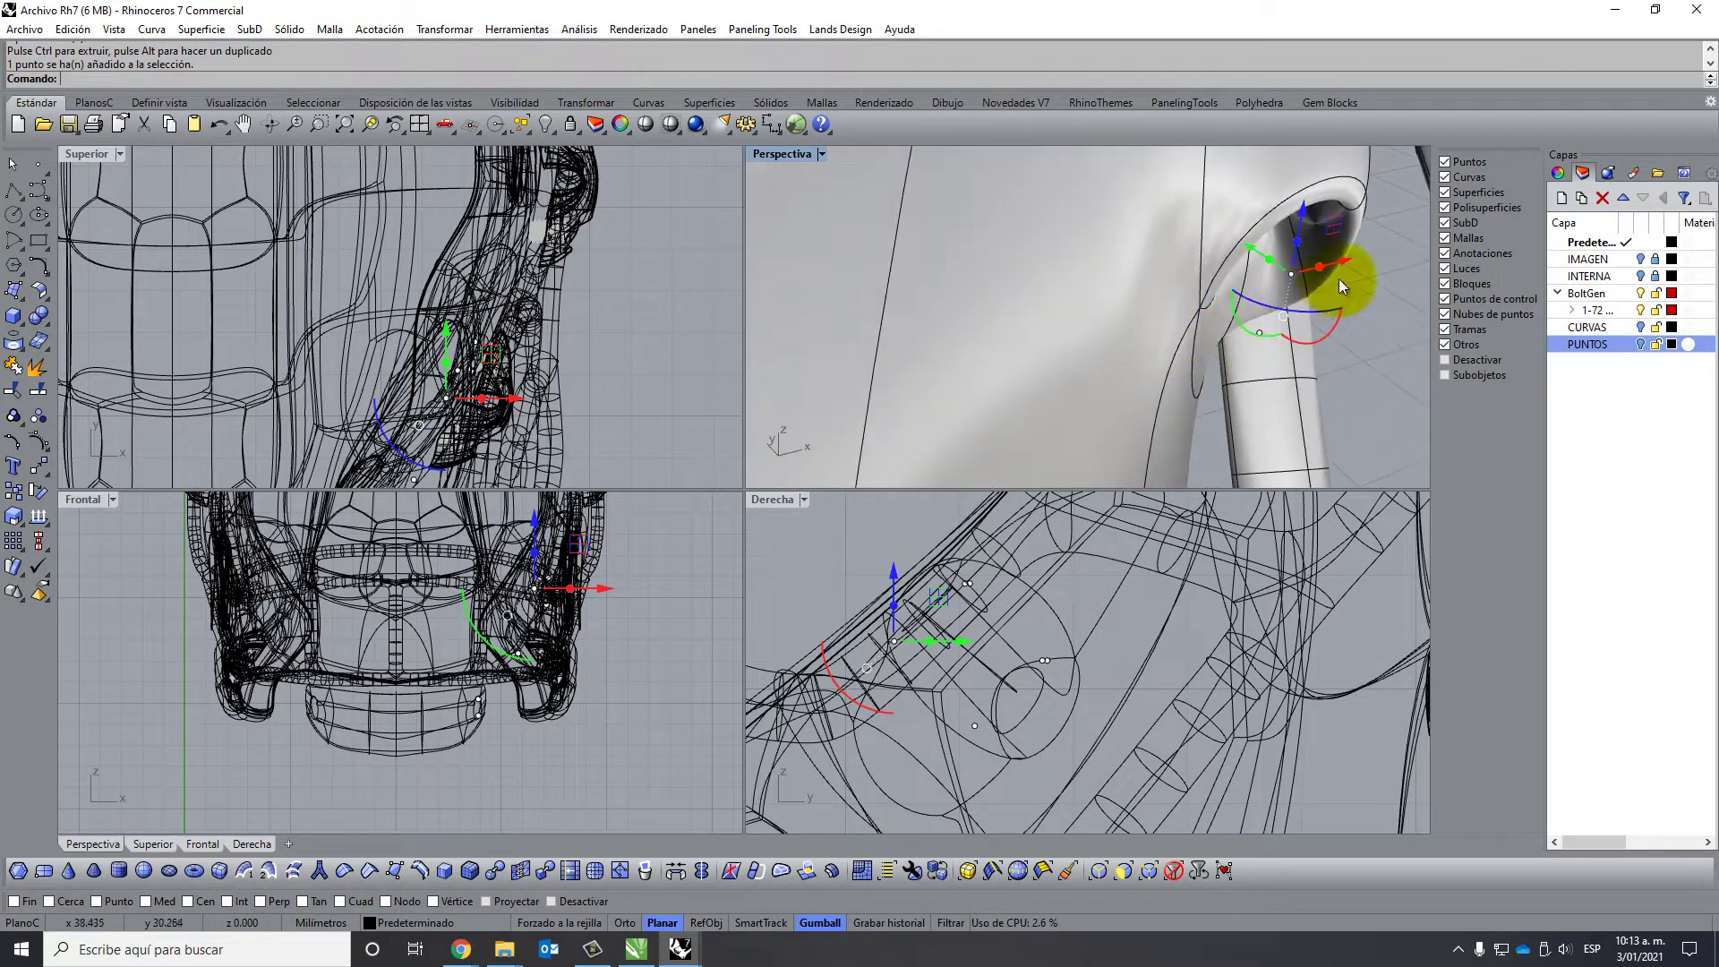
pyautogui.moveTo(1339, 284); pyautogui.dragTo(1298, 279)
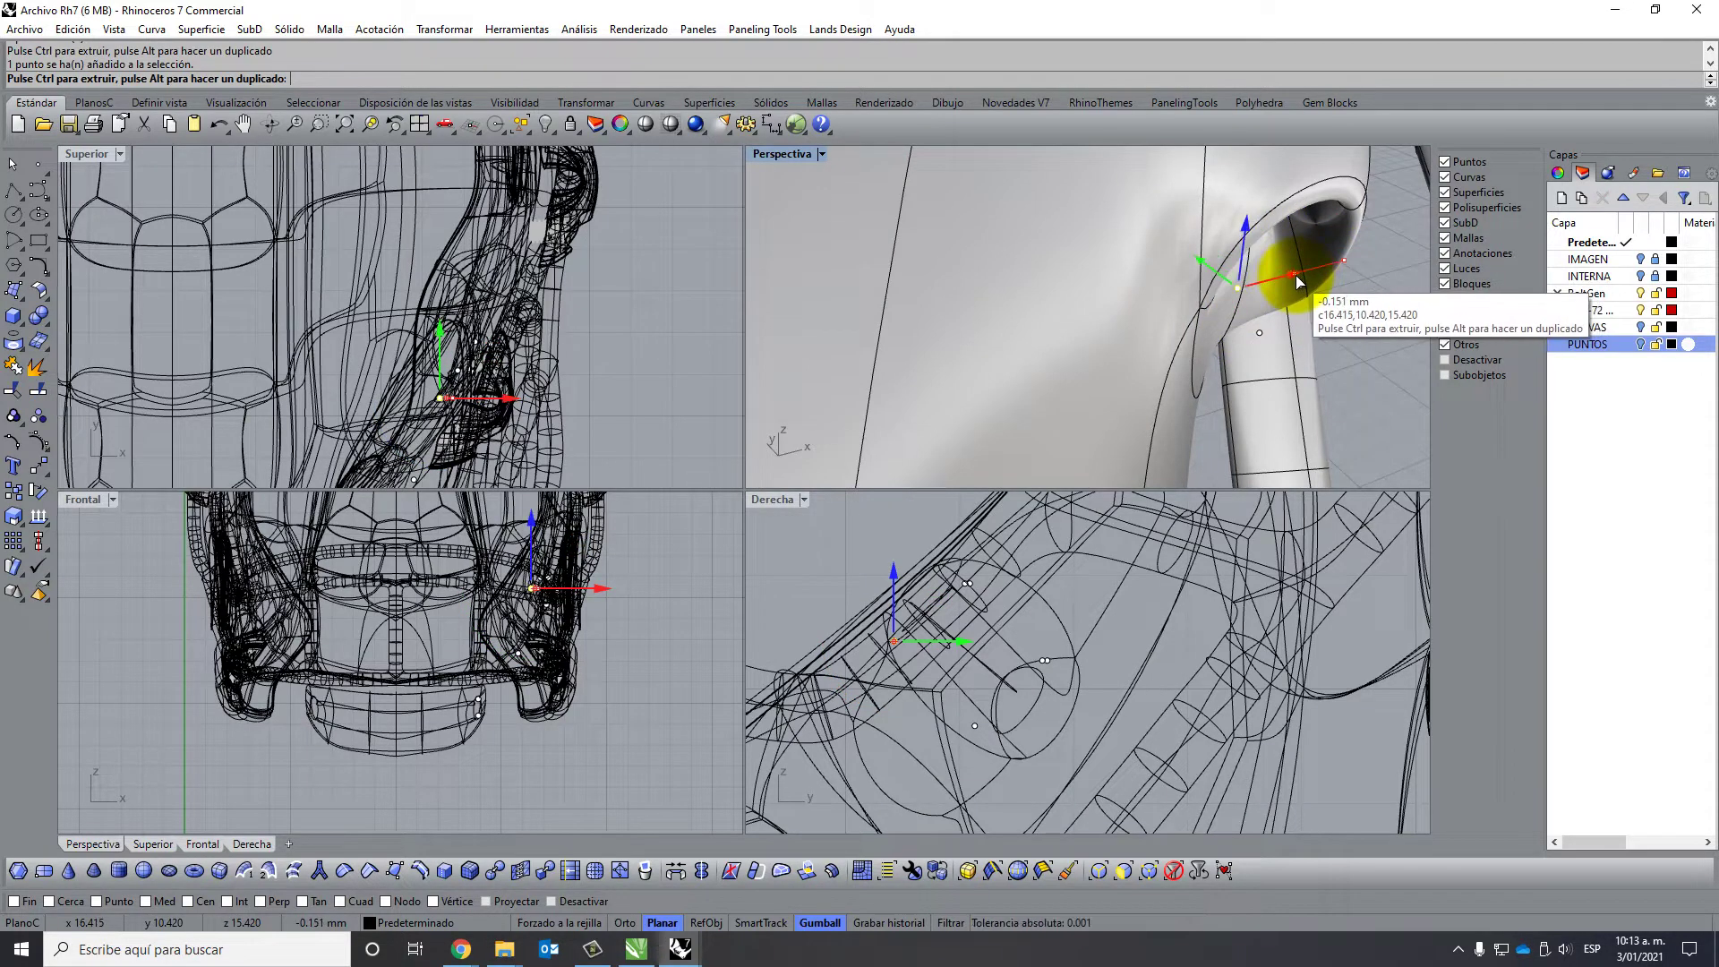
pyautogui.moveTo(1297, 280); pyautogui.dragTo(1331, 289)
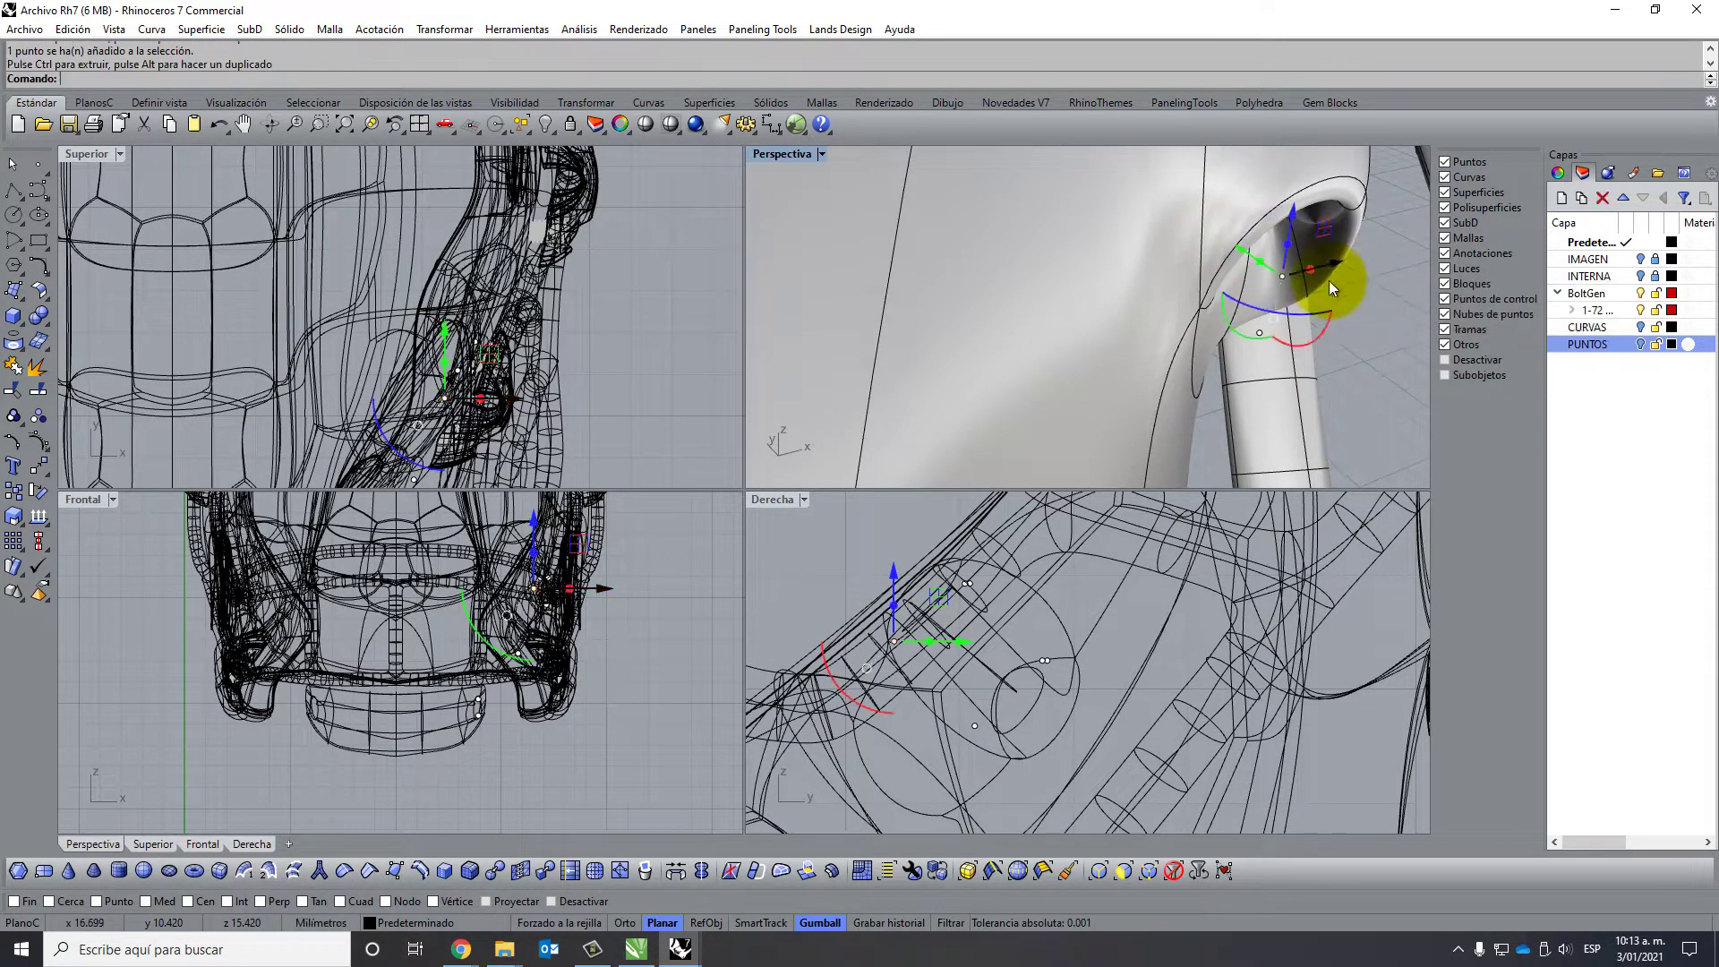
pyautogui.hotkey('ctrl', 'z')
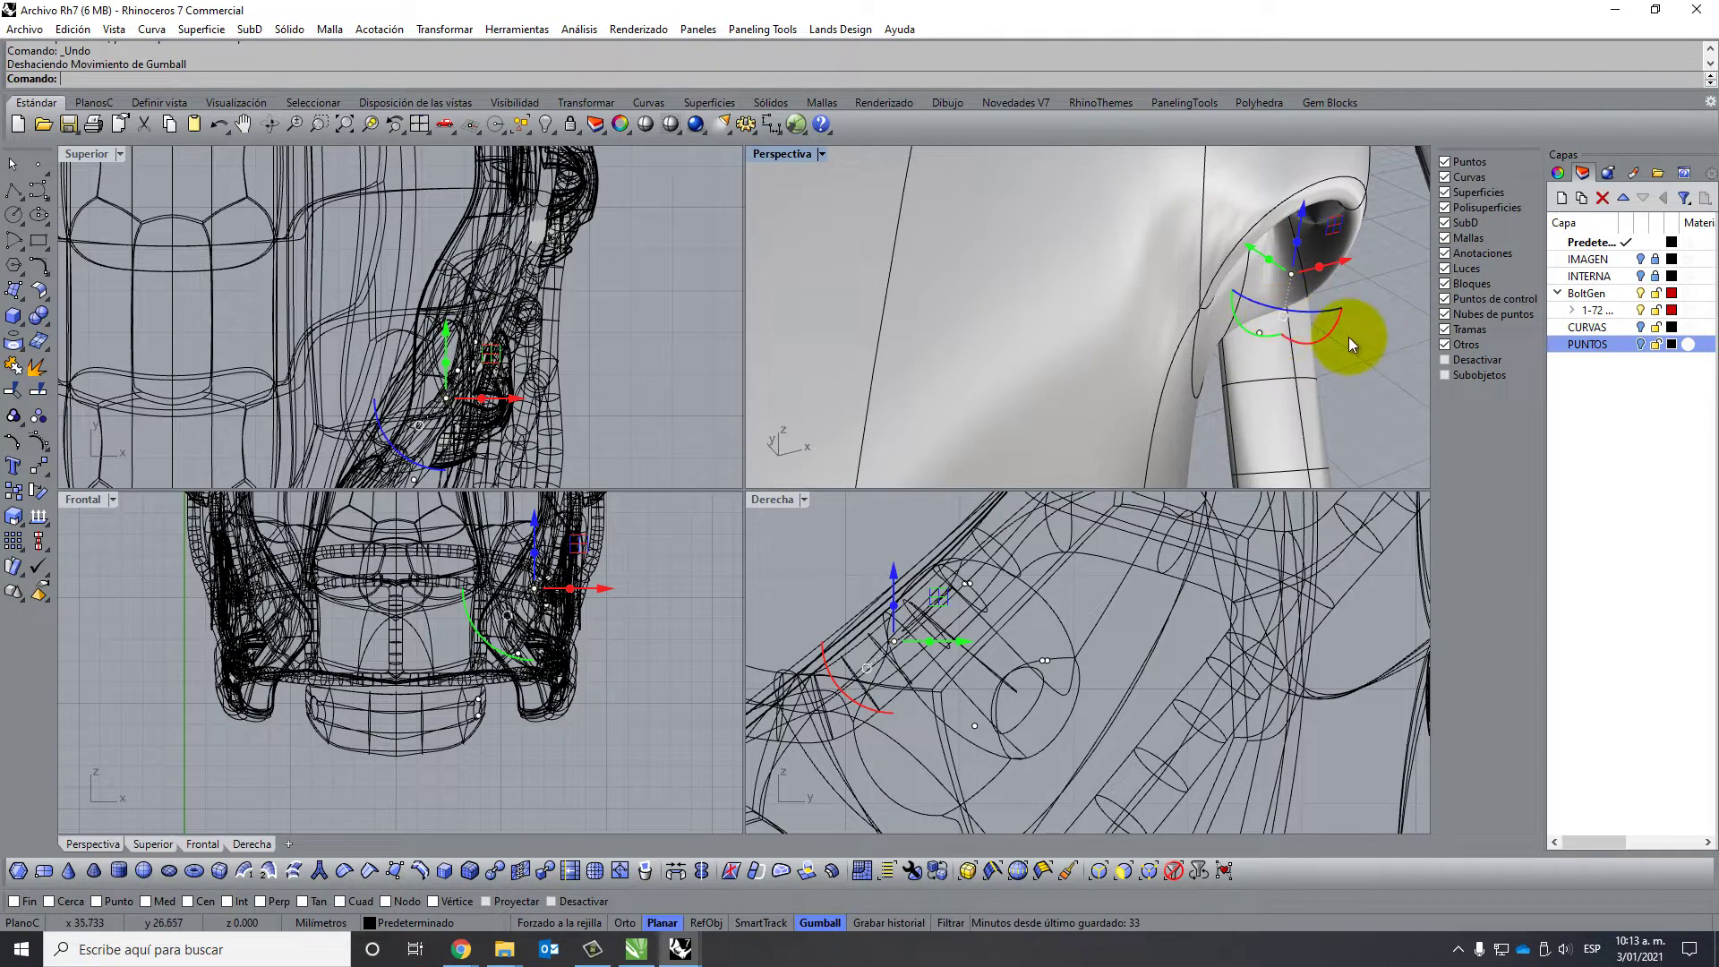
pyautogui.click(1348, 336)
# Nudge two points on the clip opening slightly along X, then pick another clip point.
pyautogui.moveTo(1375, 303)
pyautogui.mouseDown(button='right')
pyautogui.moveTo(1189, 314)
pyautogui.moveTo(1220, 307)
pyautogui.moveTo(1215, 325)
pyautogui.mouseUp(button='right')
pyautogui.click(1231, 308)
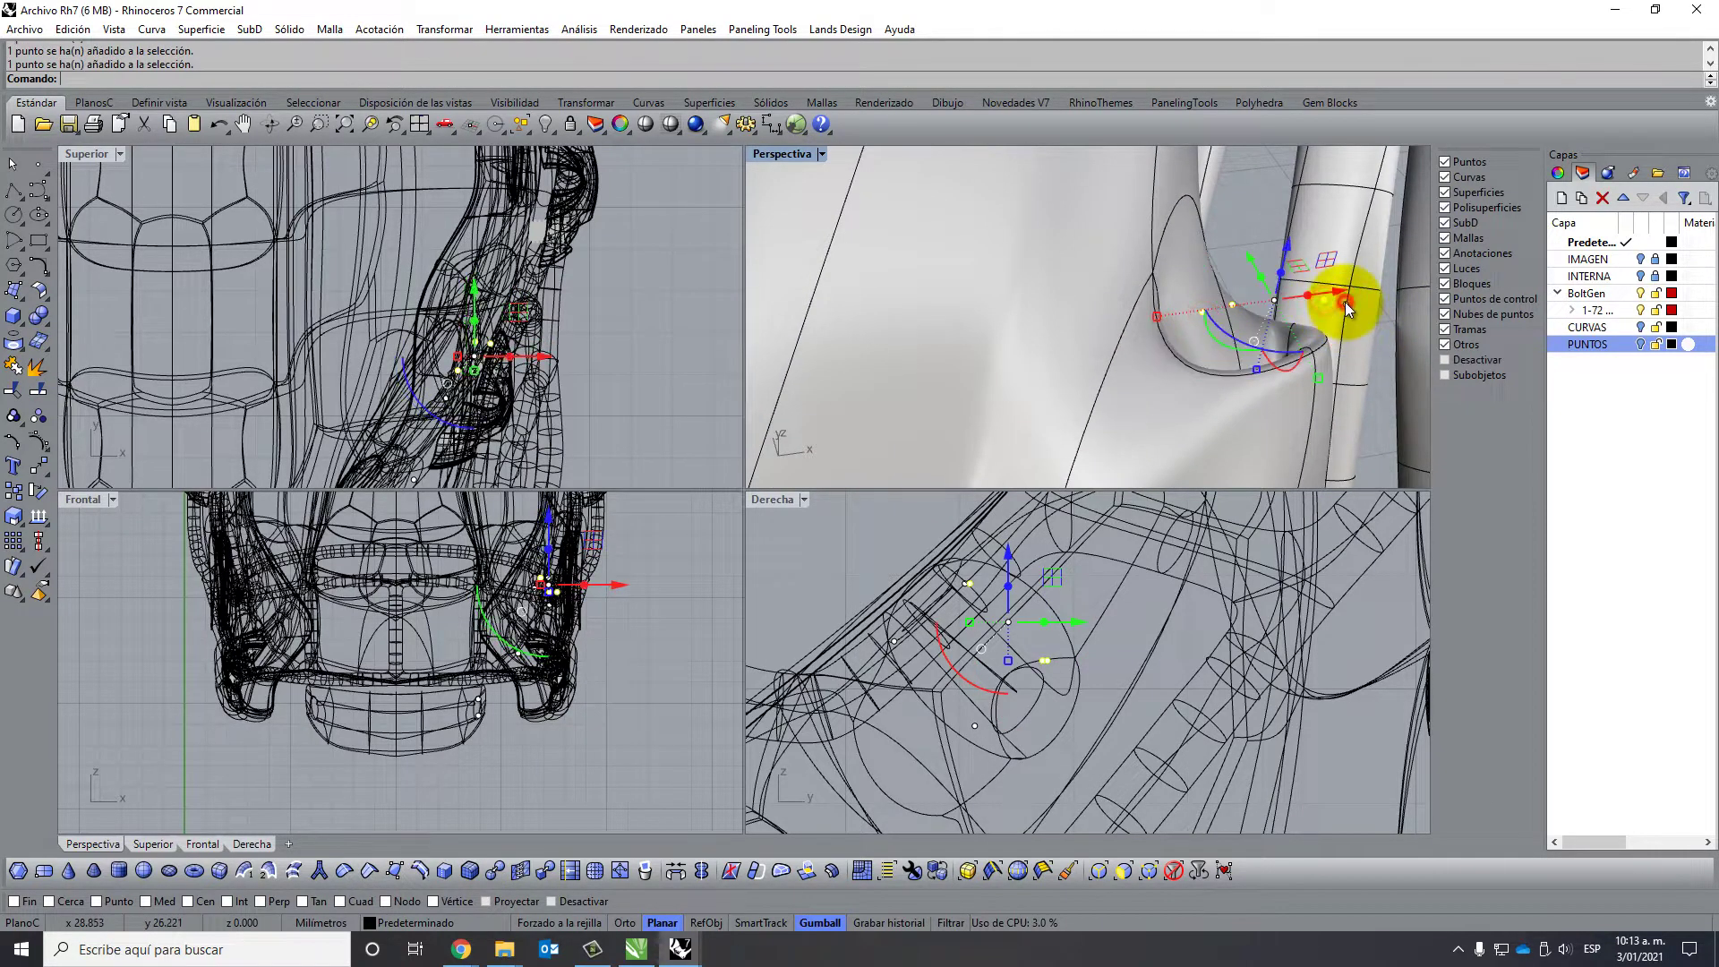
pyautogui.moveTo(1345, 302); pyautogui.dragTo(1377, 280)
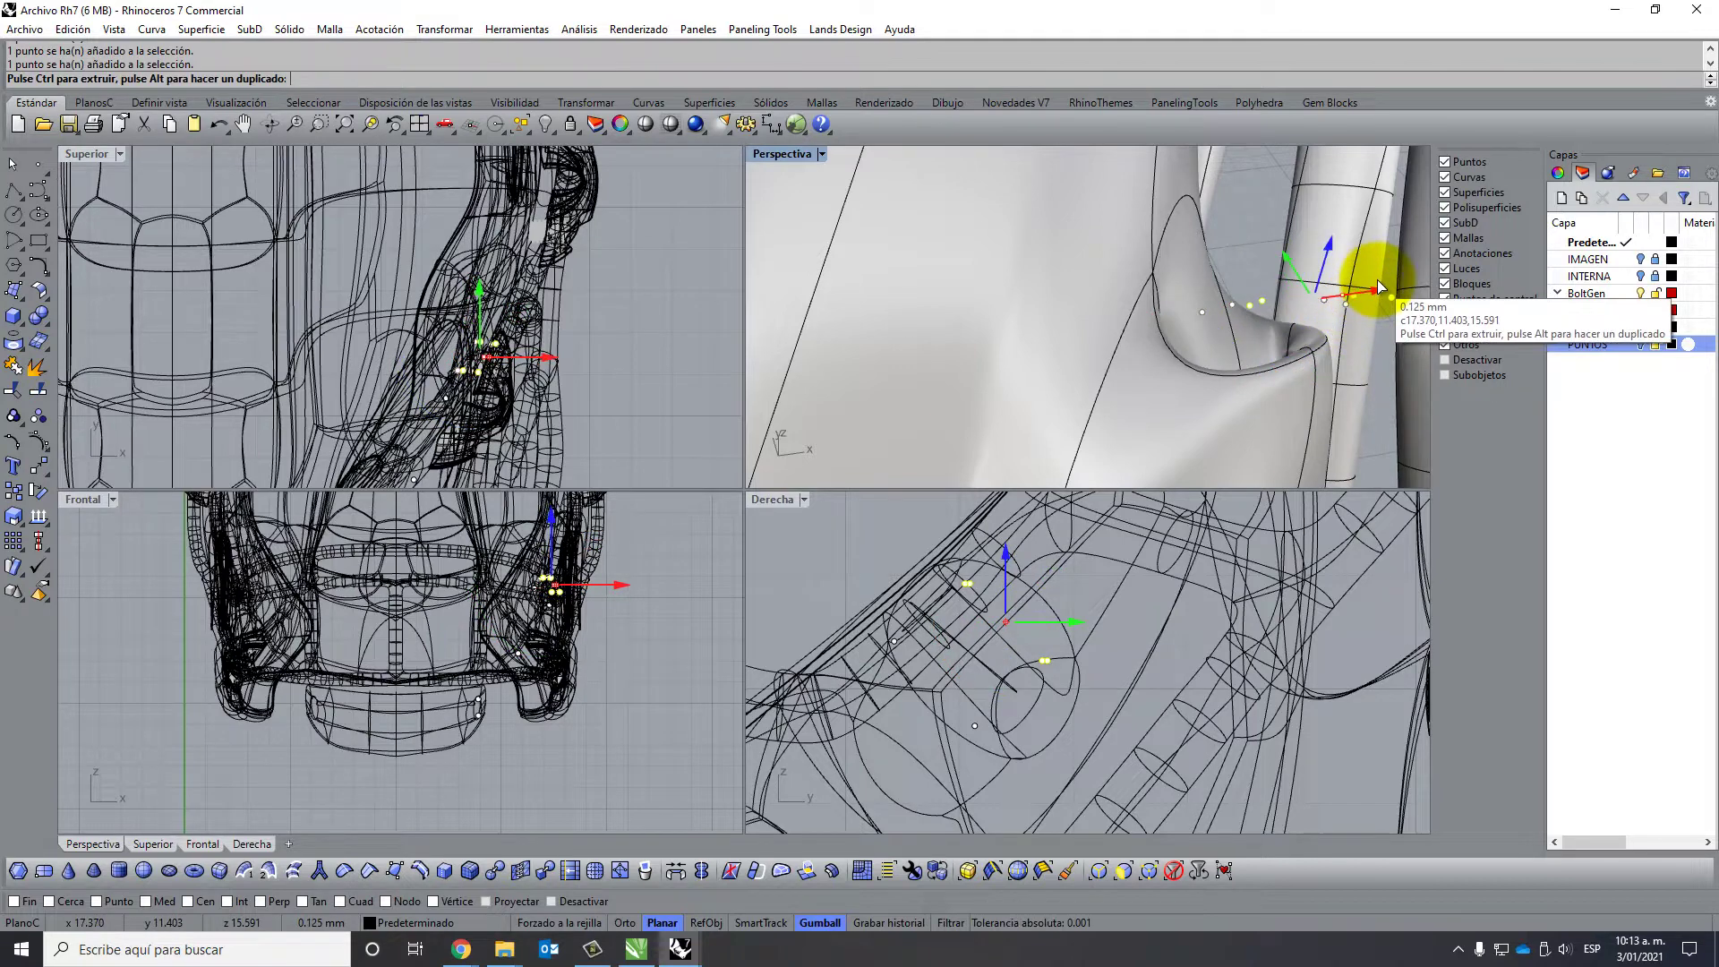
pyautogui.moveTo(1266, 261)
pyautogui.mouseDown(button='right')
pyautogui.moveTo(1292, 259)
pyautogui.moveTo(1256, 369)
pyautogui.mouseUp(button='right')
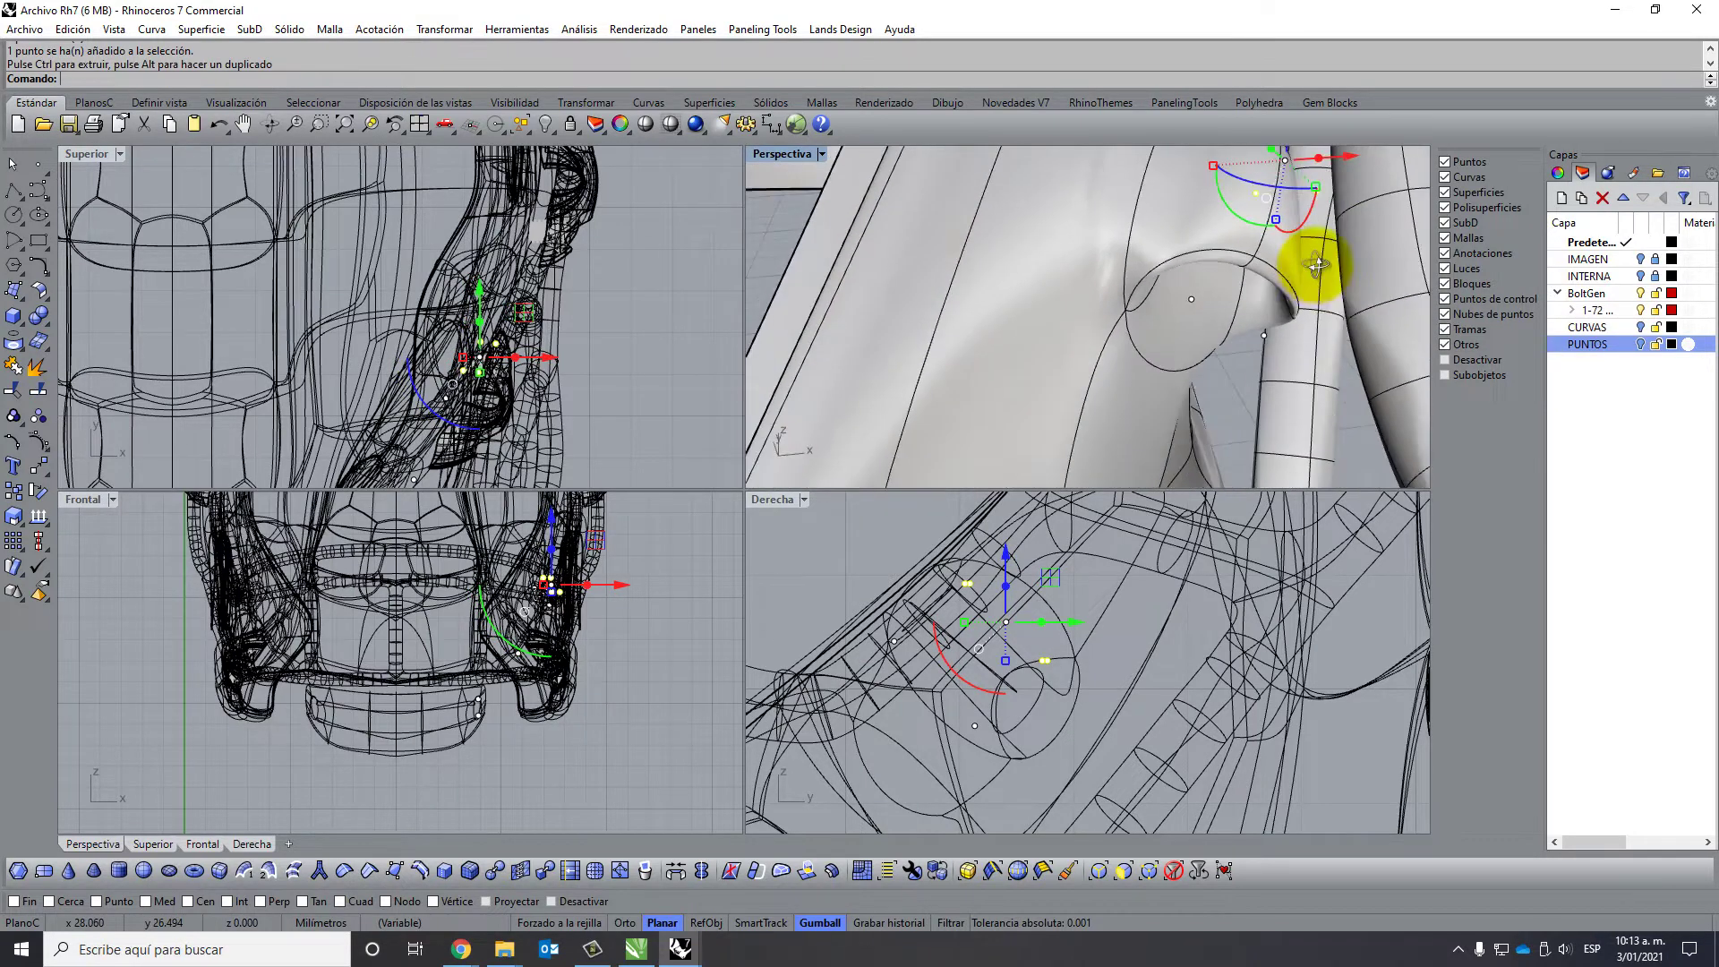
pyautogui.click(1255, 367)
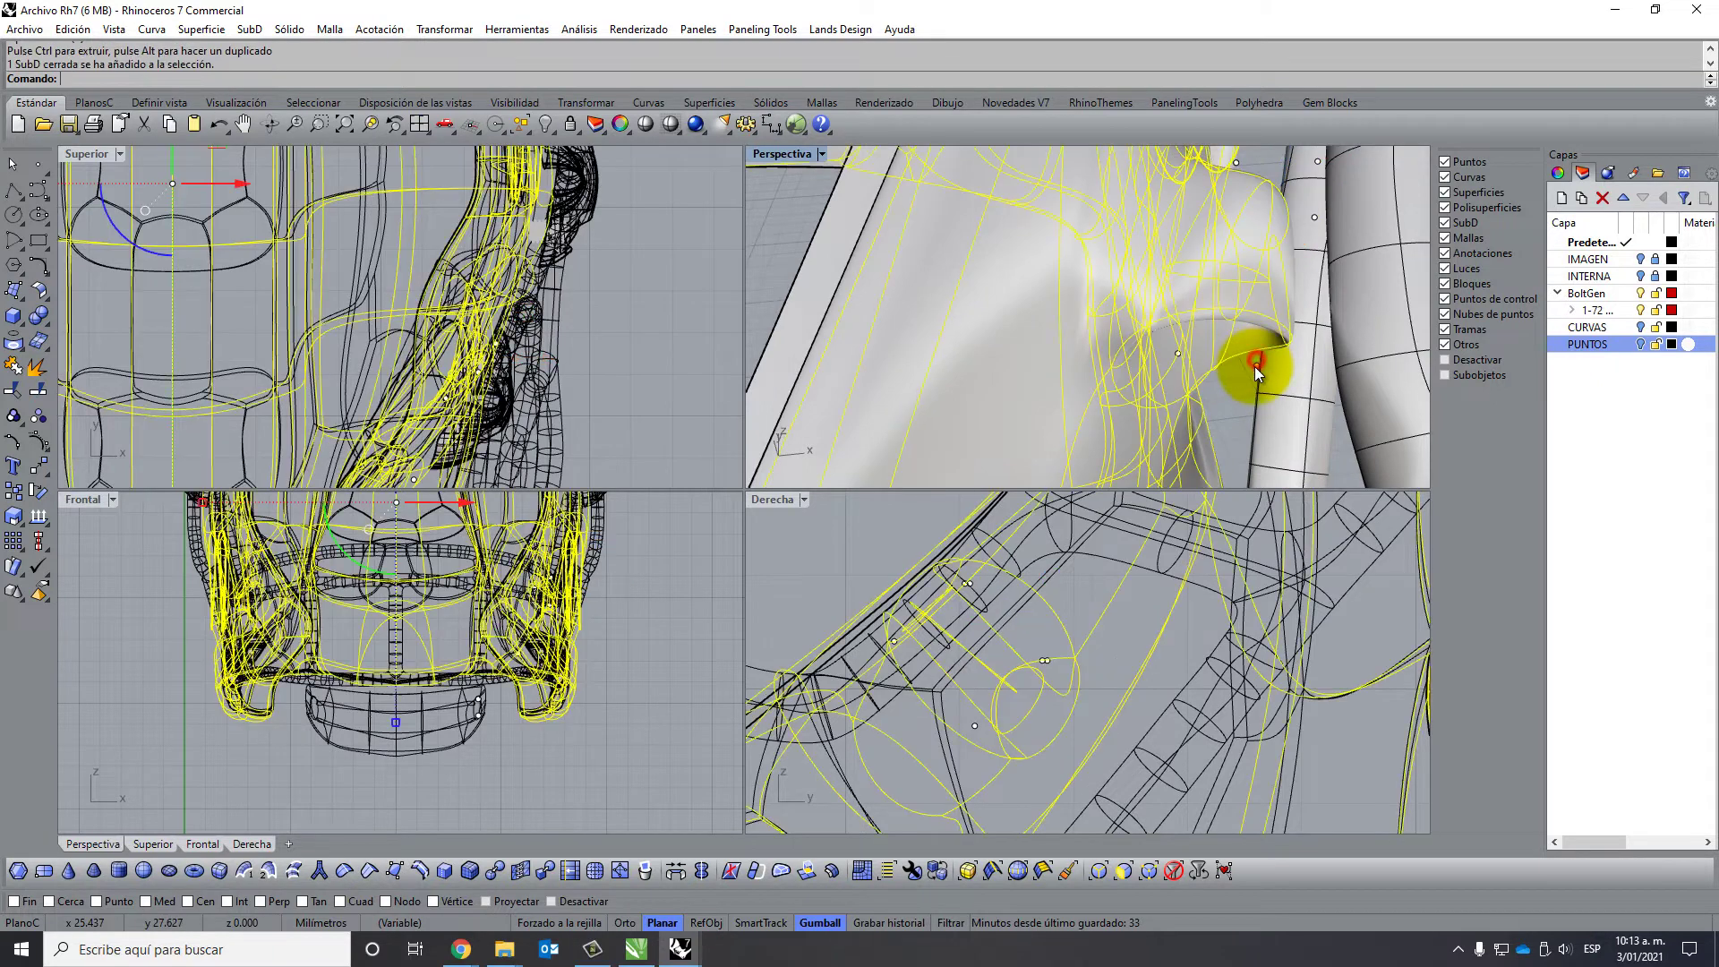
pyautogui.press('Escape')
pyautogui.click(1178, 357)
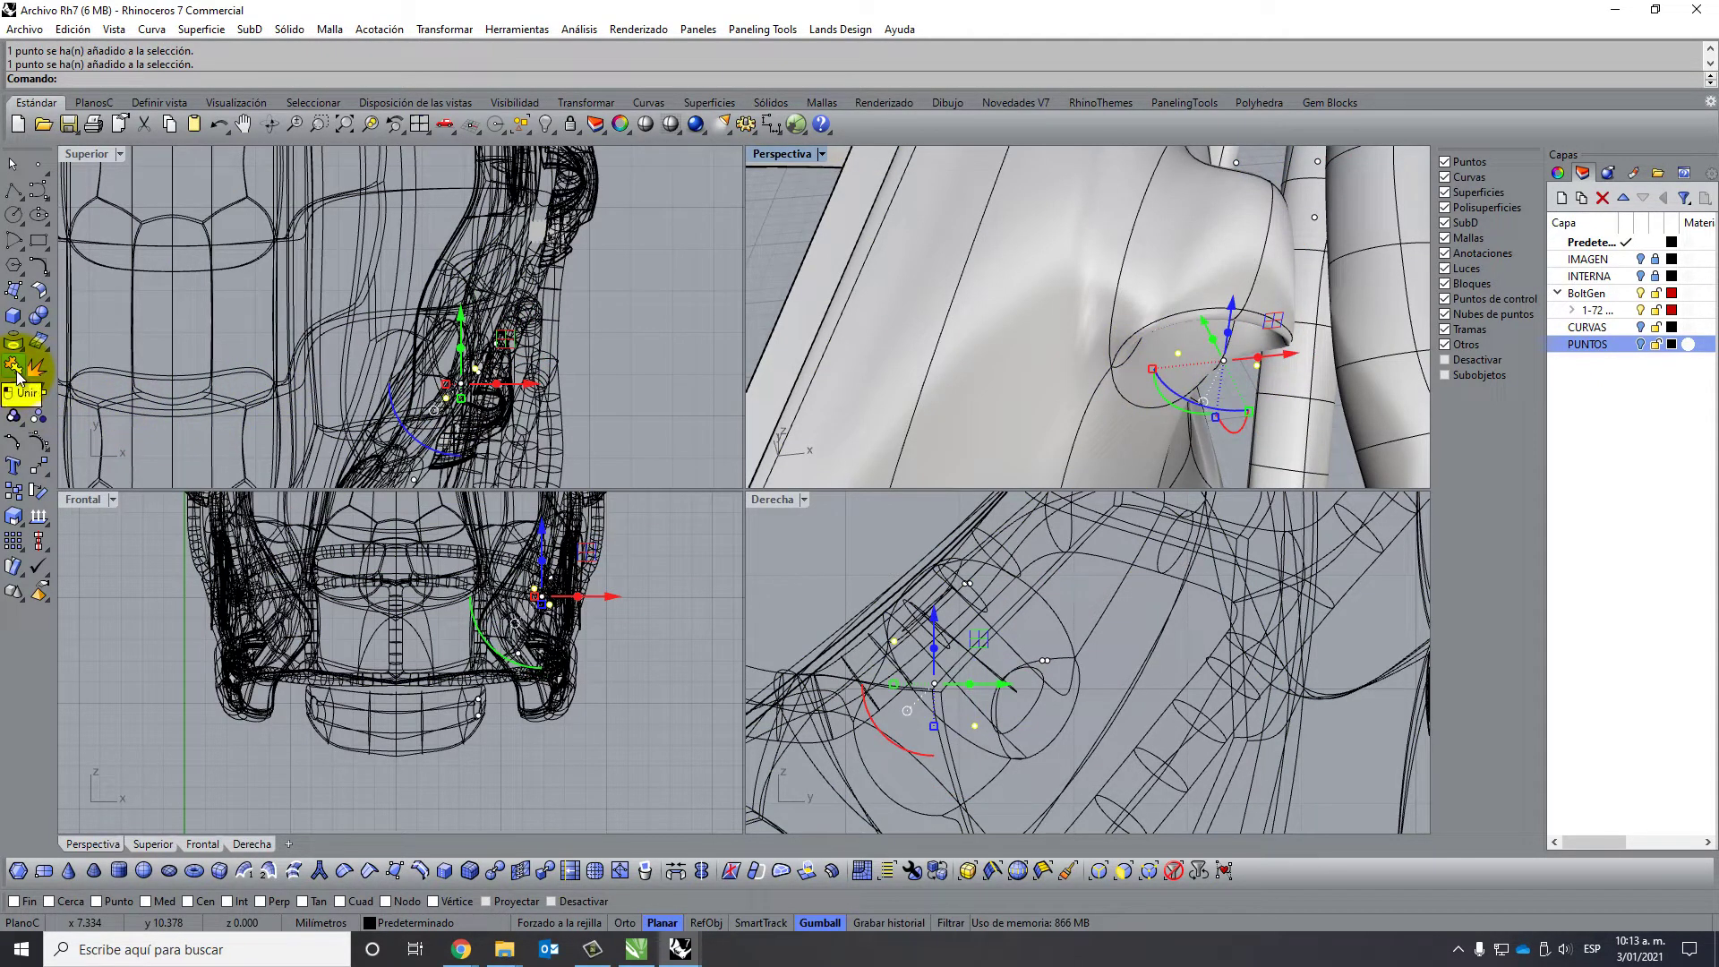
# Copy the selected points just beside the originals with Orto turned on.
pyautogui.click(14, 491)
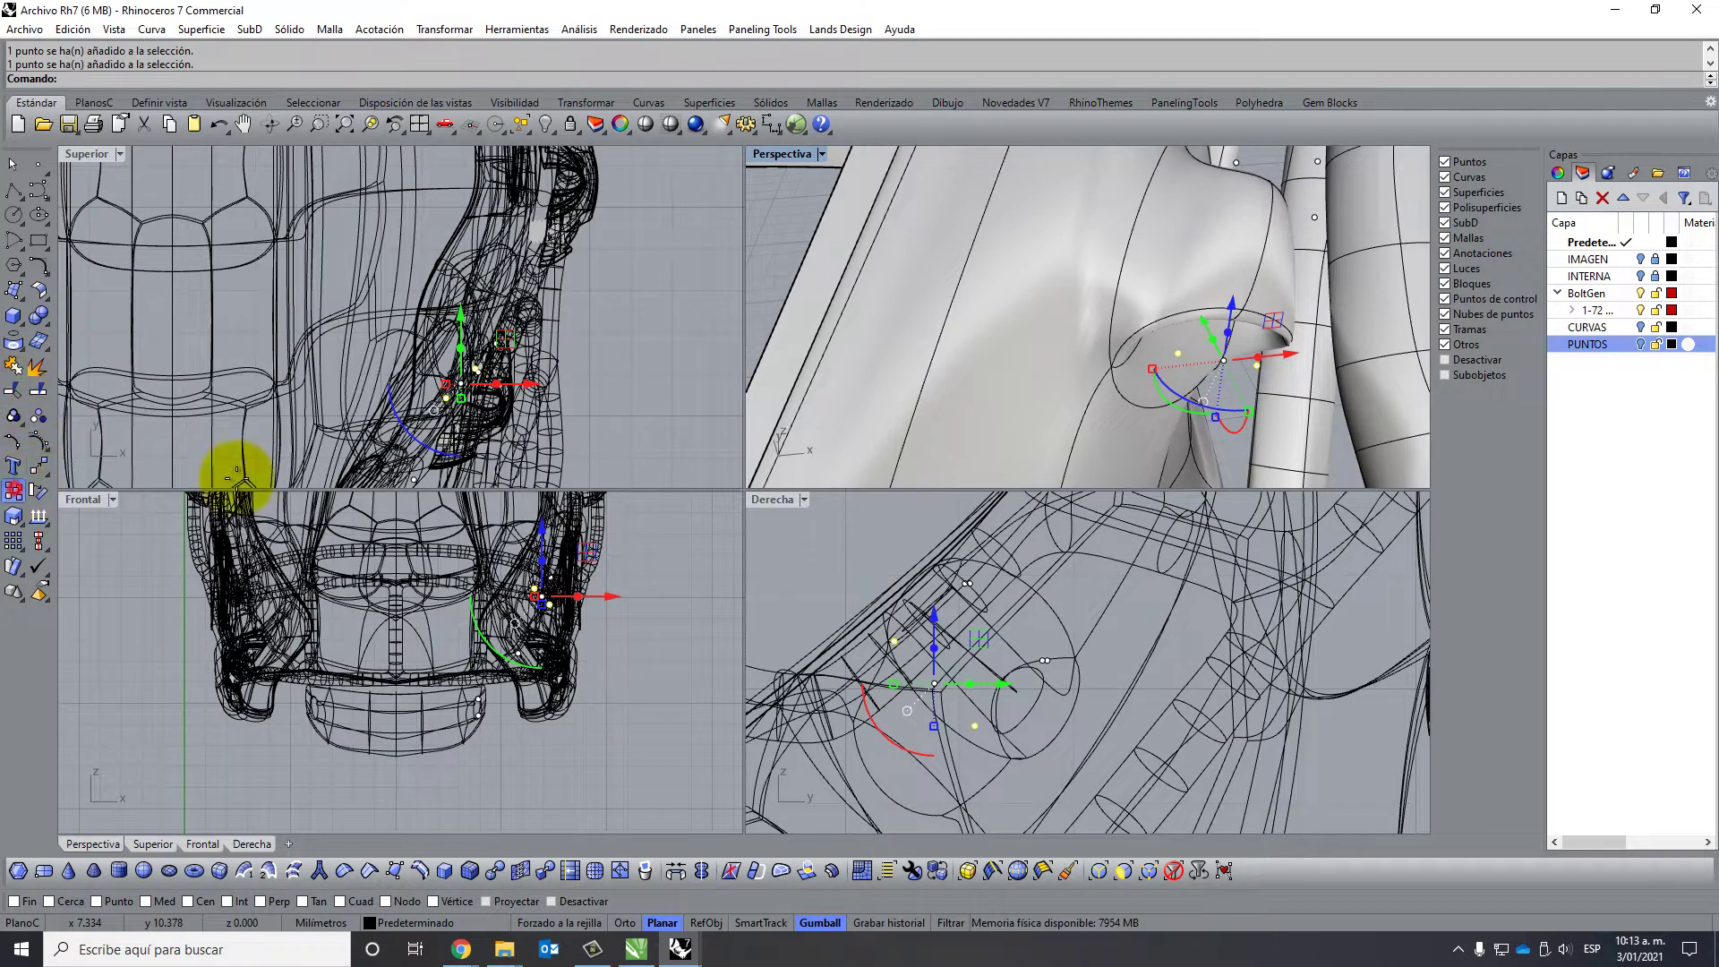
pyautogui.click(635, 415)
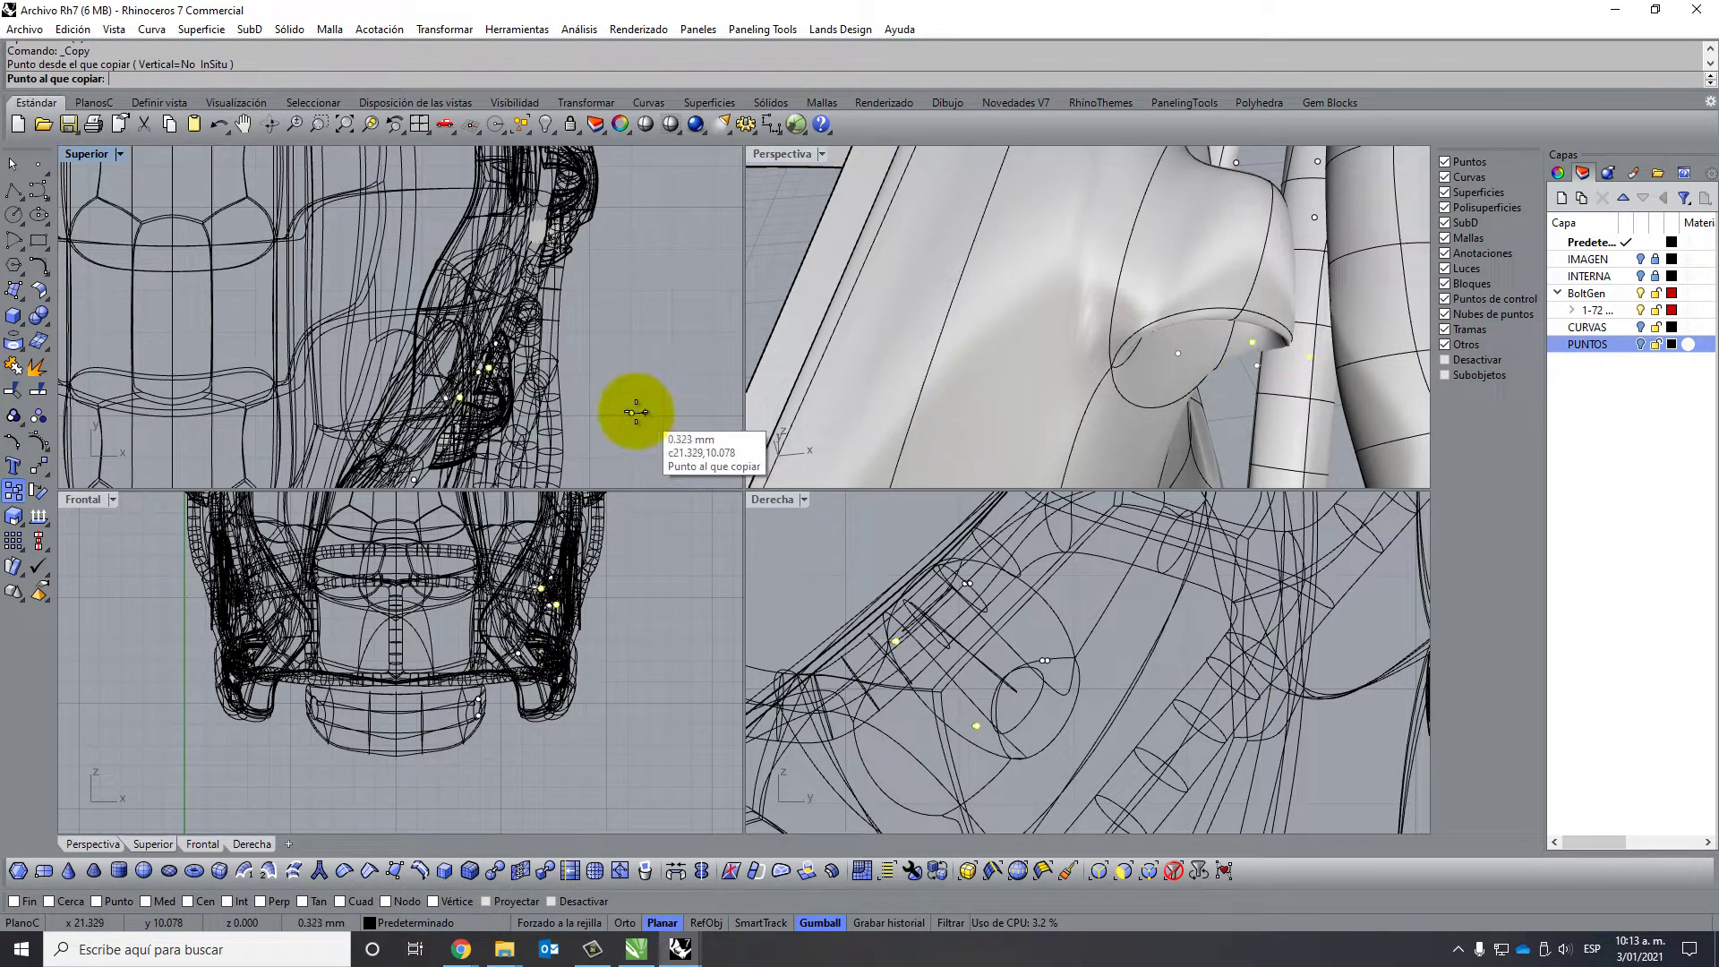
pyautogui.click(626, 922)
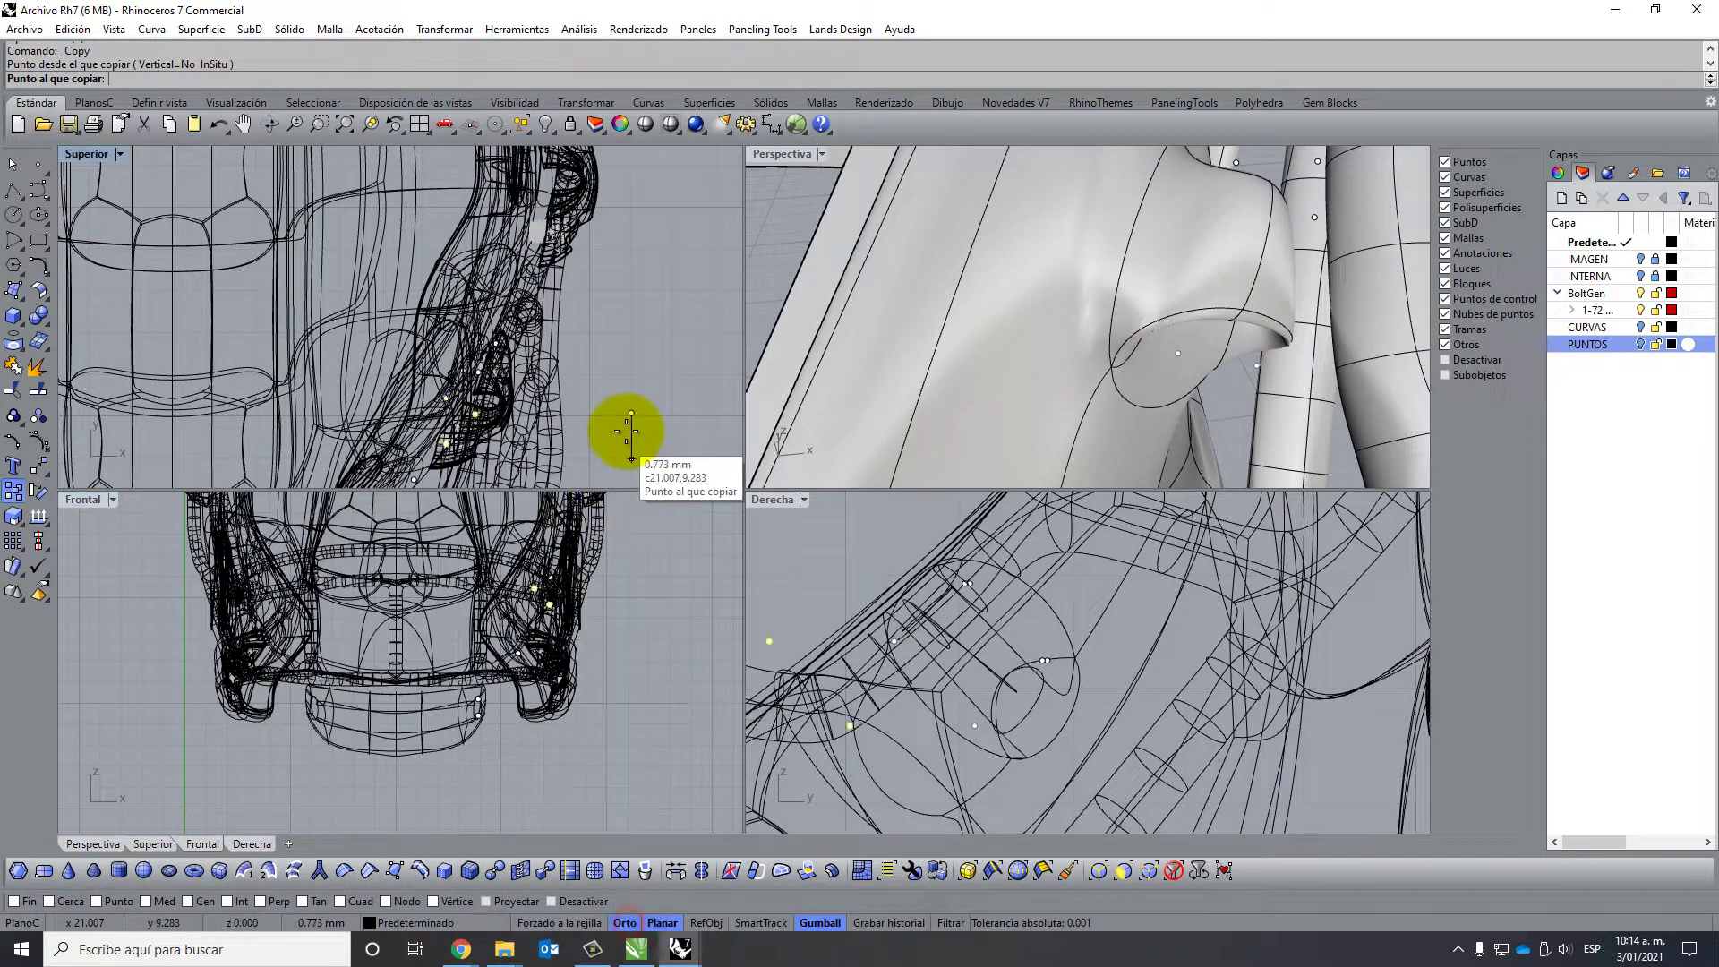
pyautogui.click(645, 416)
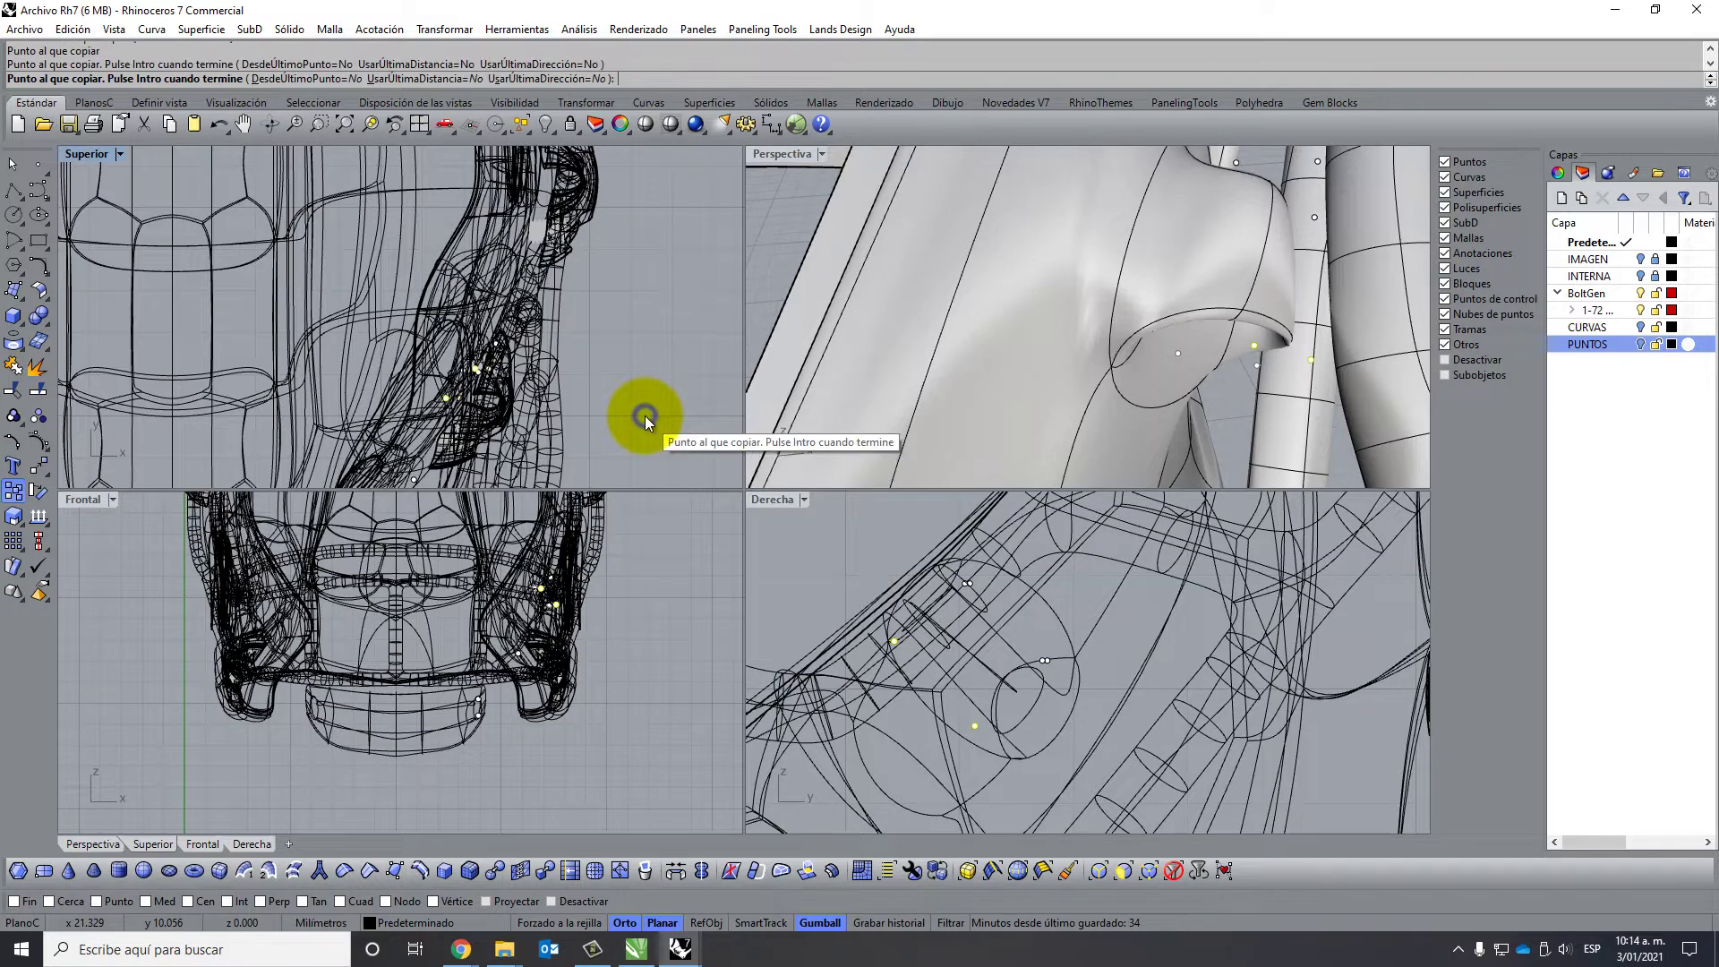
pyautogui.rightClick(659, 371)
# Zoom in and select two points on the clip hole.
pyautogui.moveTo(782, 340)
pyautogui.mouseDown(button='right')
pyautogui.moveTo(1164, 265)
pyautogui.moveTo(1036, 223)
pyautogui.moveTo(1114, 238)
pyautogui.moveTo(1216, 221)
pyautogui.moveTo(1173, 280)
pyautogui.moveTo(1071, 238)
pyautogui.moveTo(1124, 180)
pyautogui.moveTo(1305, 169)
pyautogui.moveTo(1228, 268)
pyautogui.moveTo(1082, 331)
pyautogui.moveTo(1125, 357)
pyautogui.moveTo(1189, 307)
pyautogui.moveTo(1013, 293)
pyautogui.mouseUp(button='right')
pyautogui.scroll(3, 996, 363)
pyautogui.scroll(3, 1002, 407)
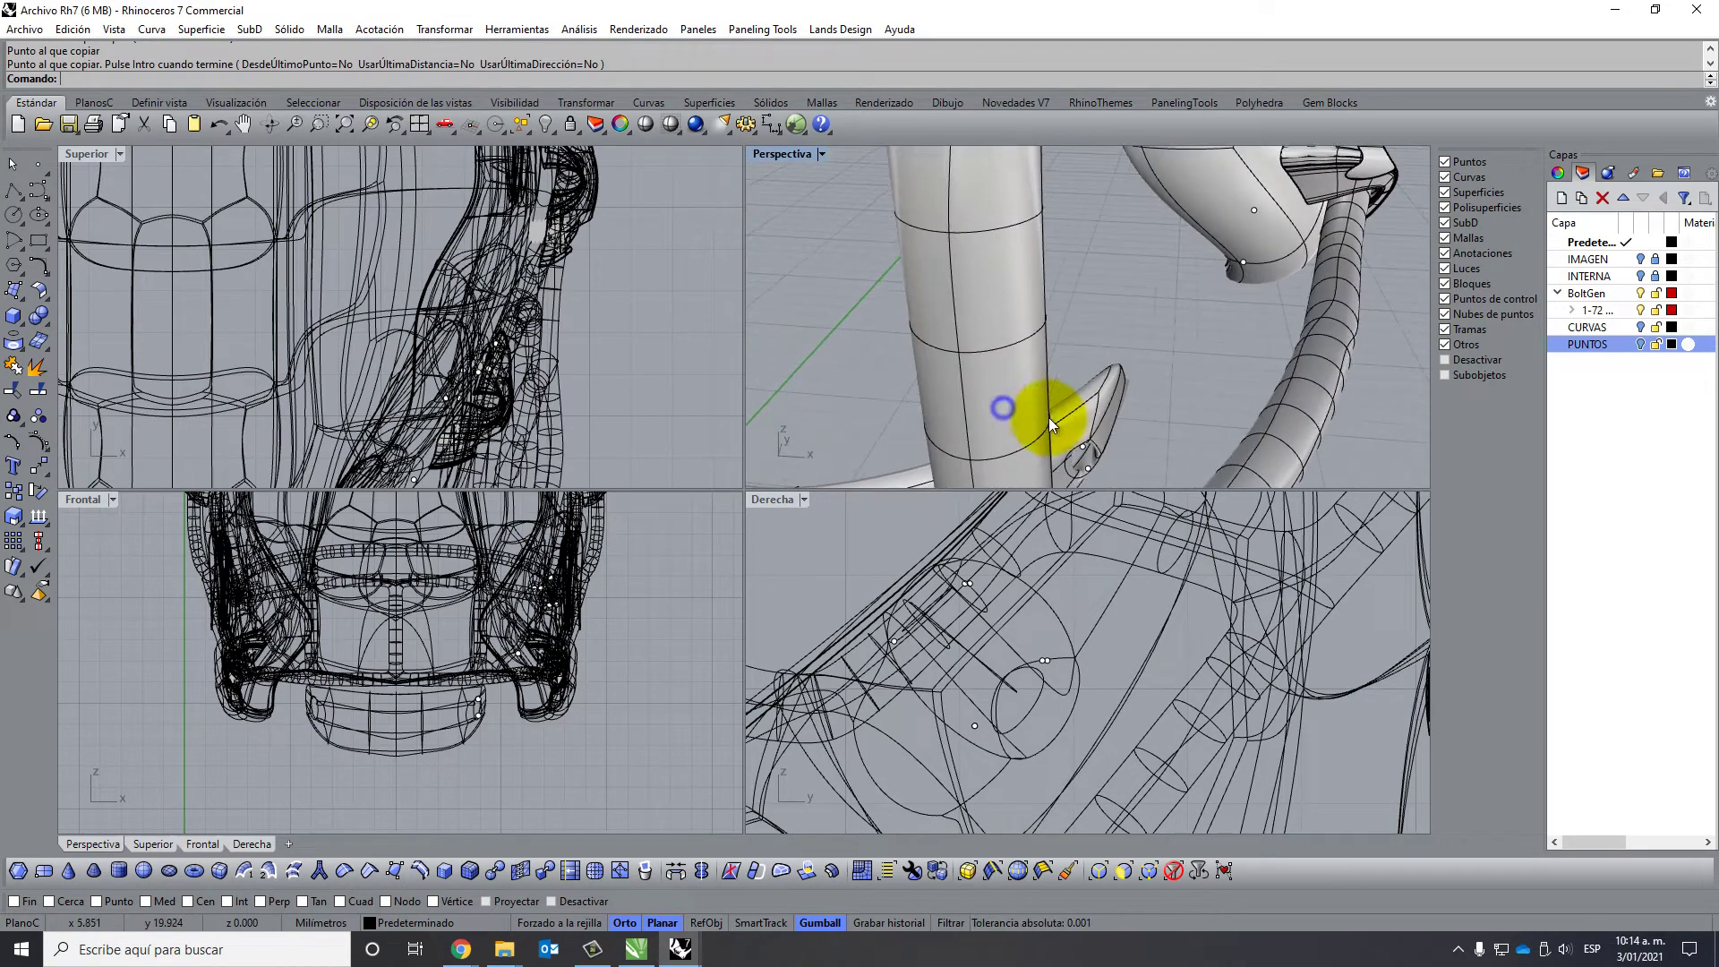
pyautogui.scroll(3, 1049, 417)
pyautogui.scroll(2, 1128, 465)
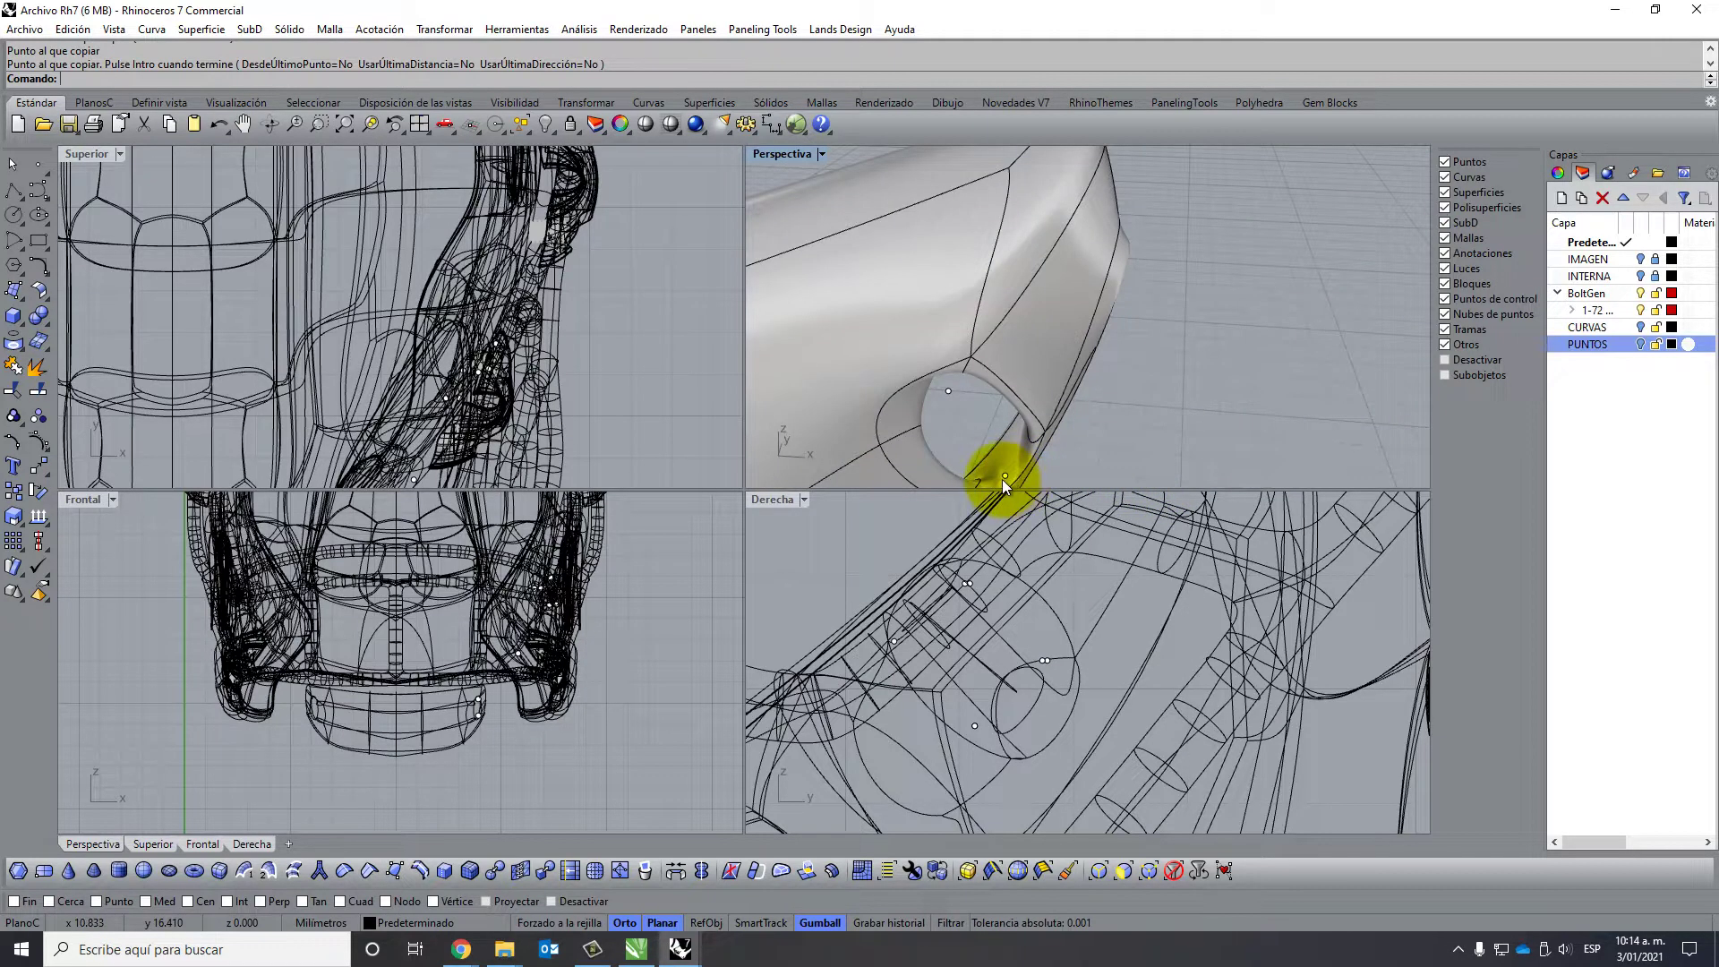
pyautogui.click(1005, 477)
pyautogui.keyDown('shift'); pyautogui.click(948, 391); pyautogui.keyUp('shift')
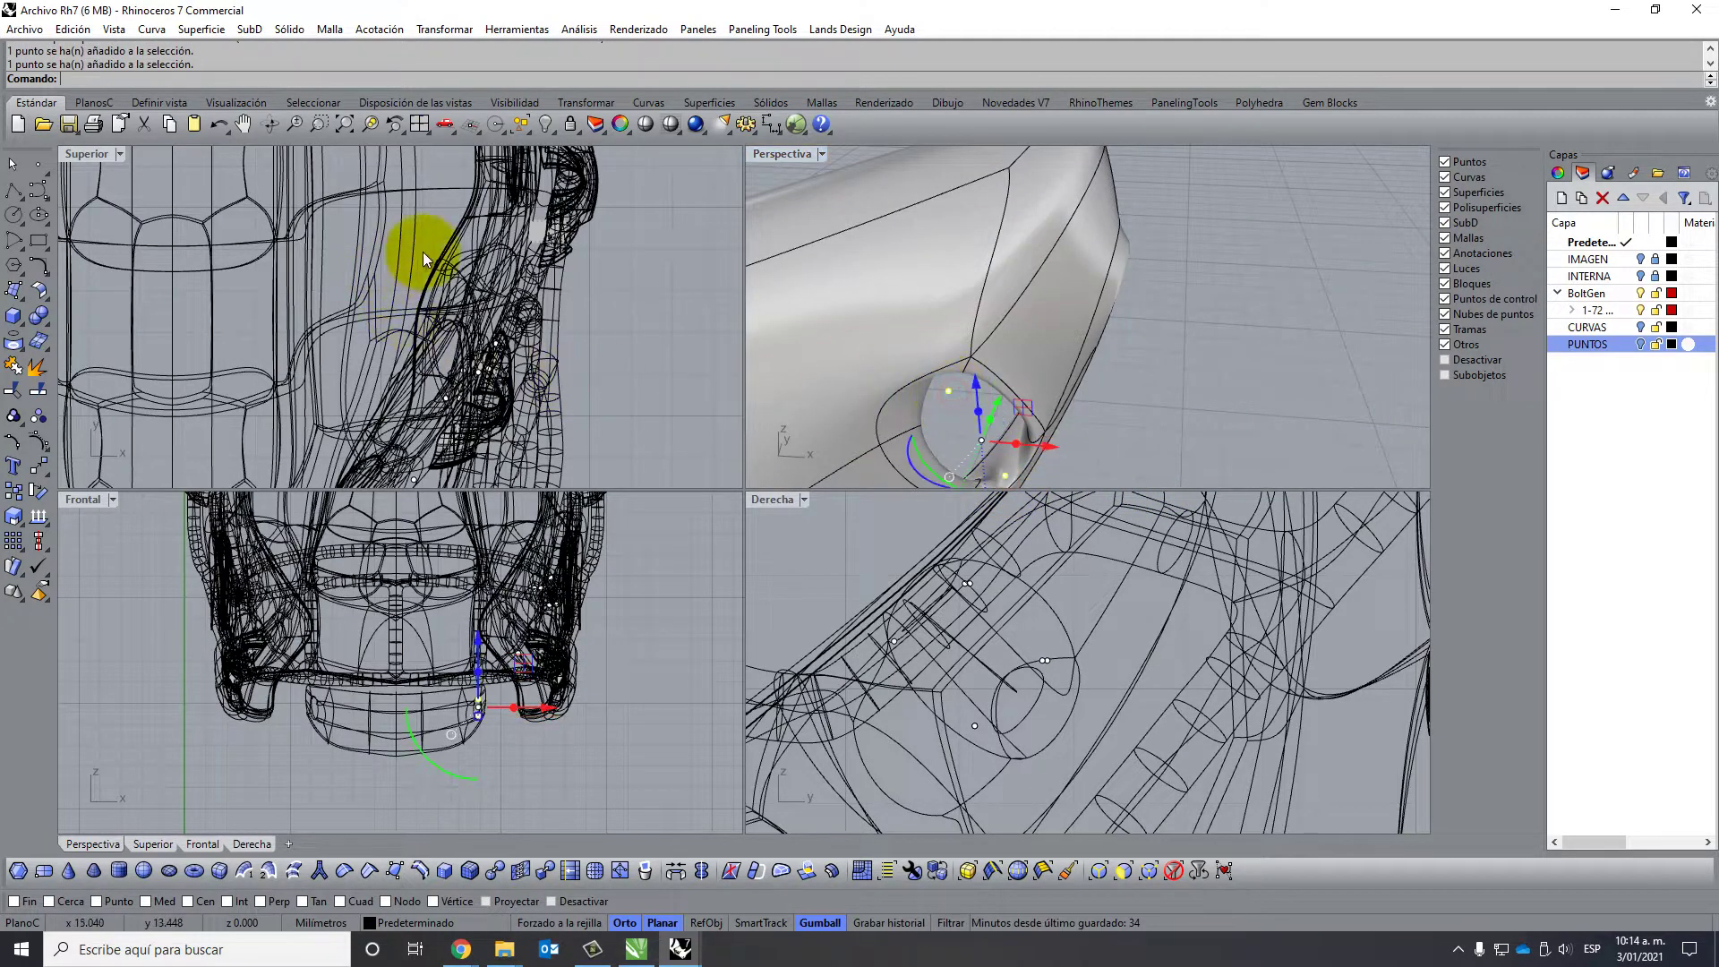
pyautogui.moveTo(423, 251); pyautogui.dragTo(385, 206, button='right')
# Copy those two points with C, placing them just beside the originals.
pyautogui.write('c')
pyautogui.press('Return')
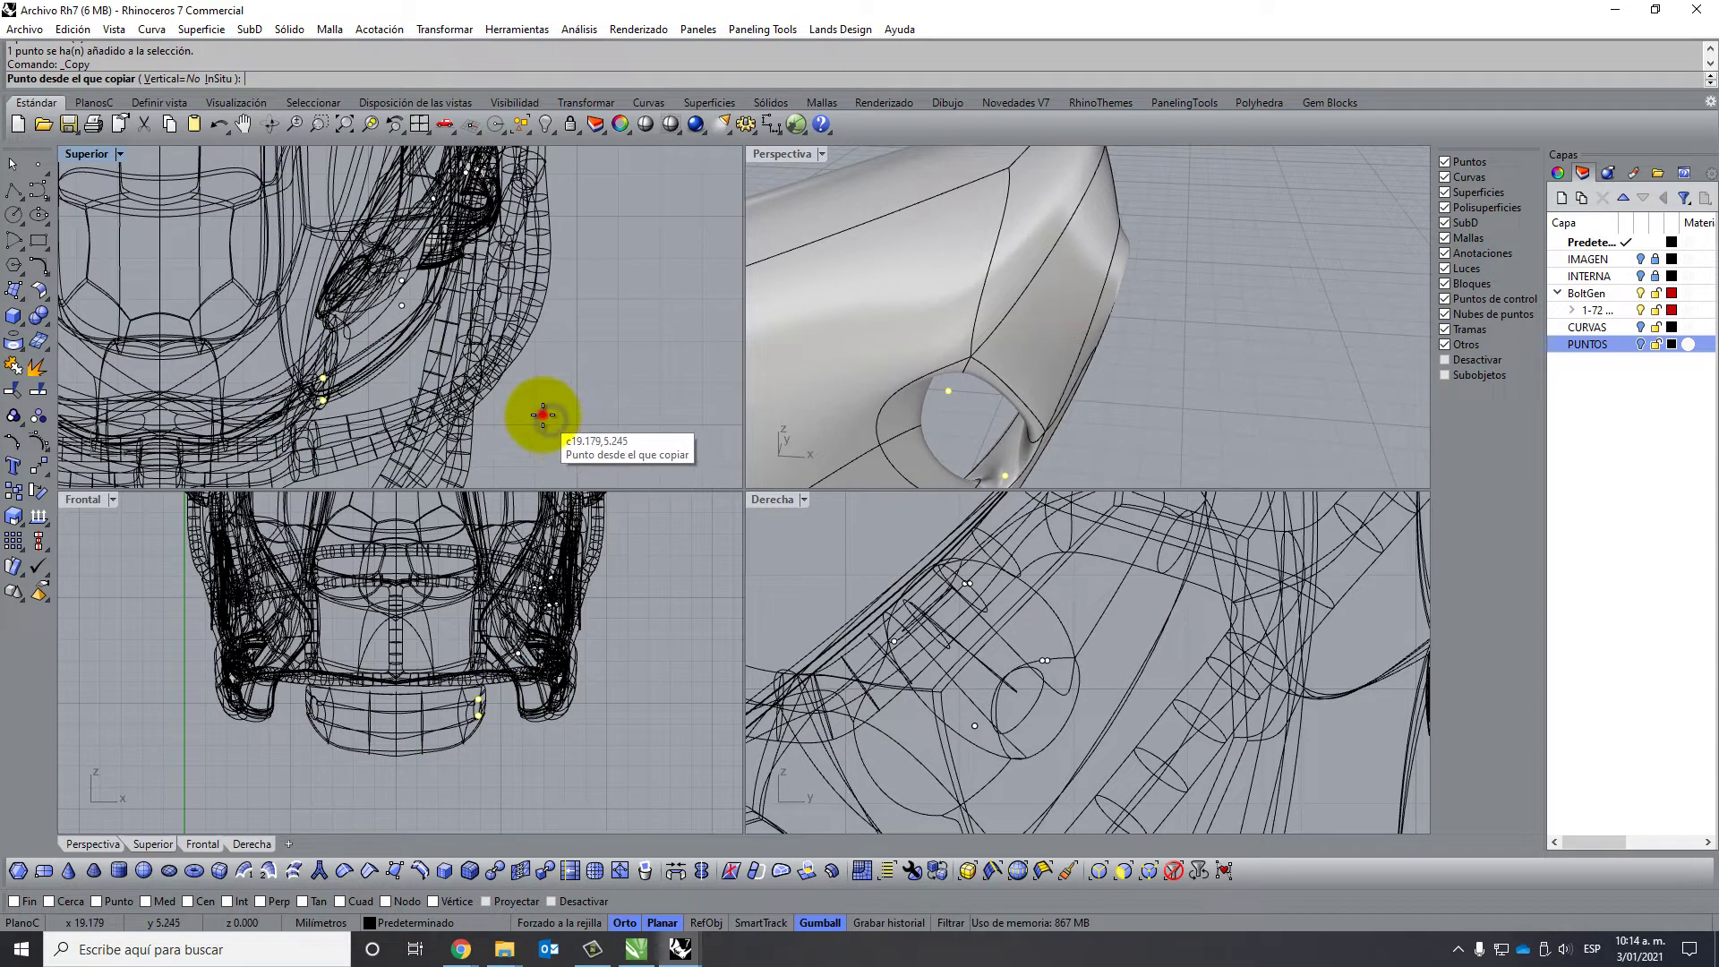
pyautogui.click(544, 415)
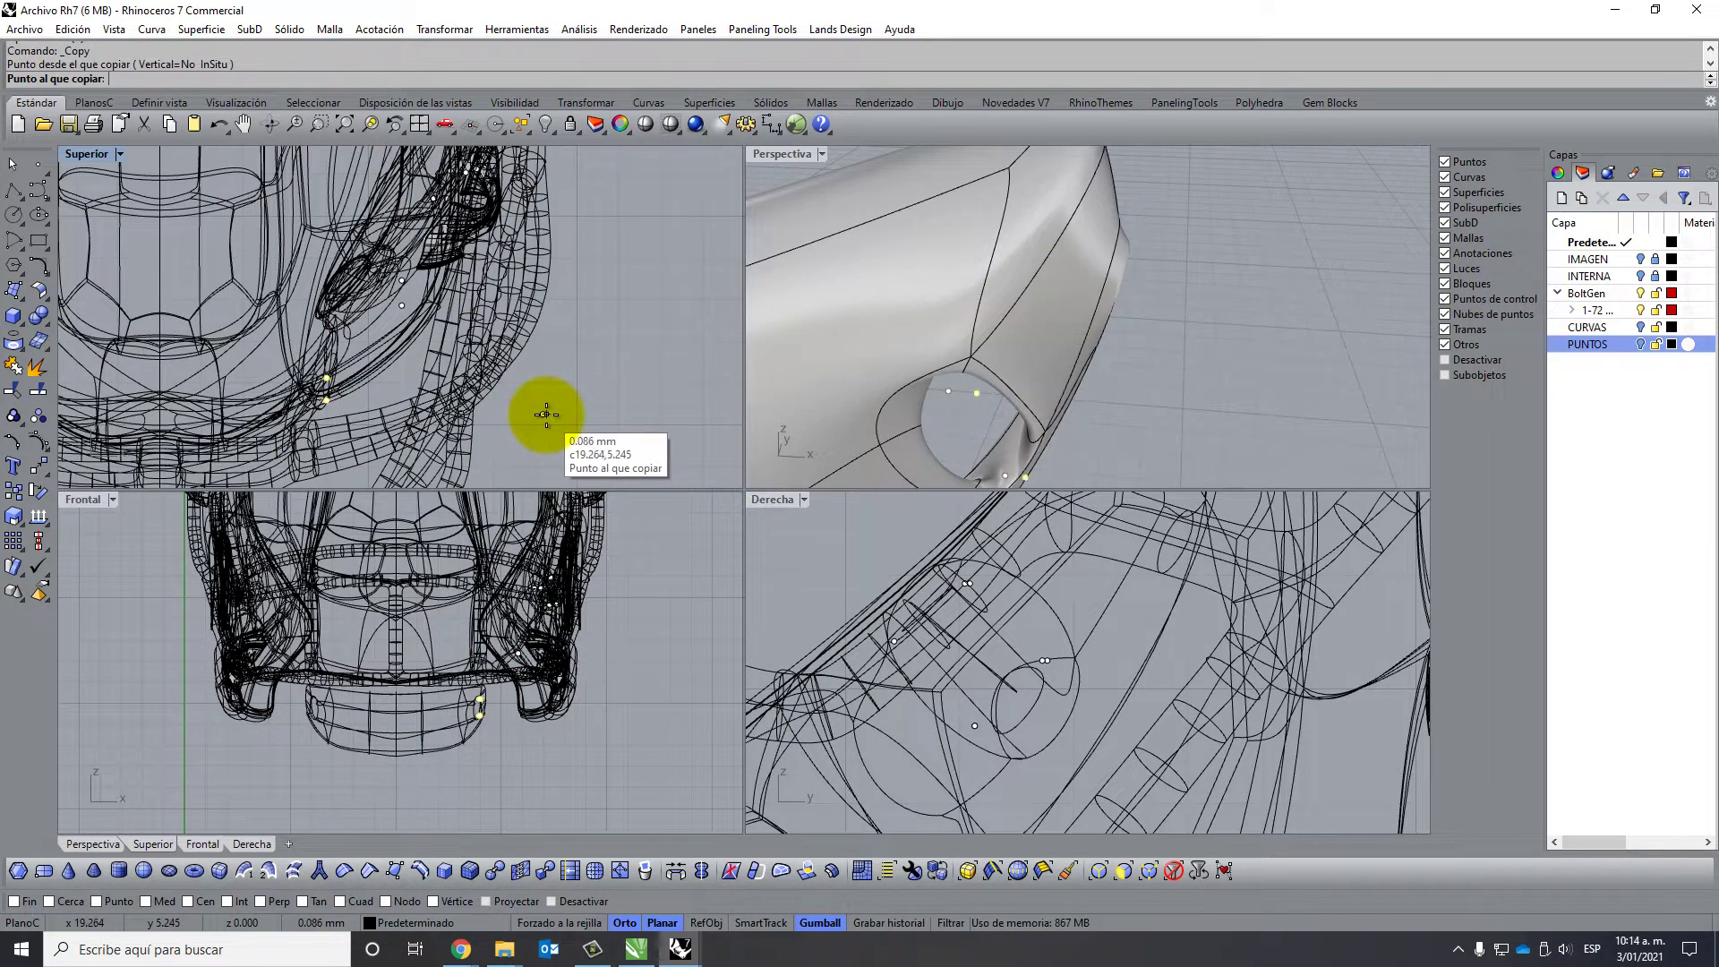
pyautogui.click(546, 415)
pyautogui.press('Return')
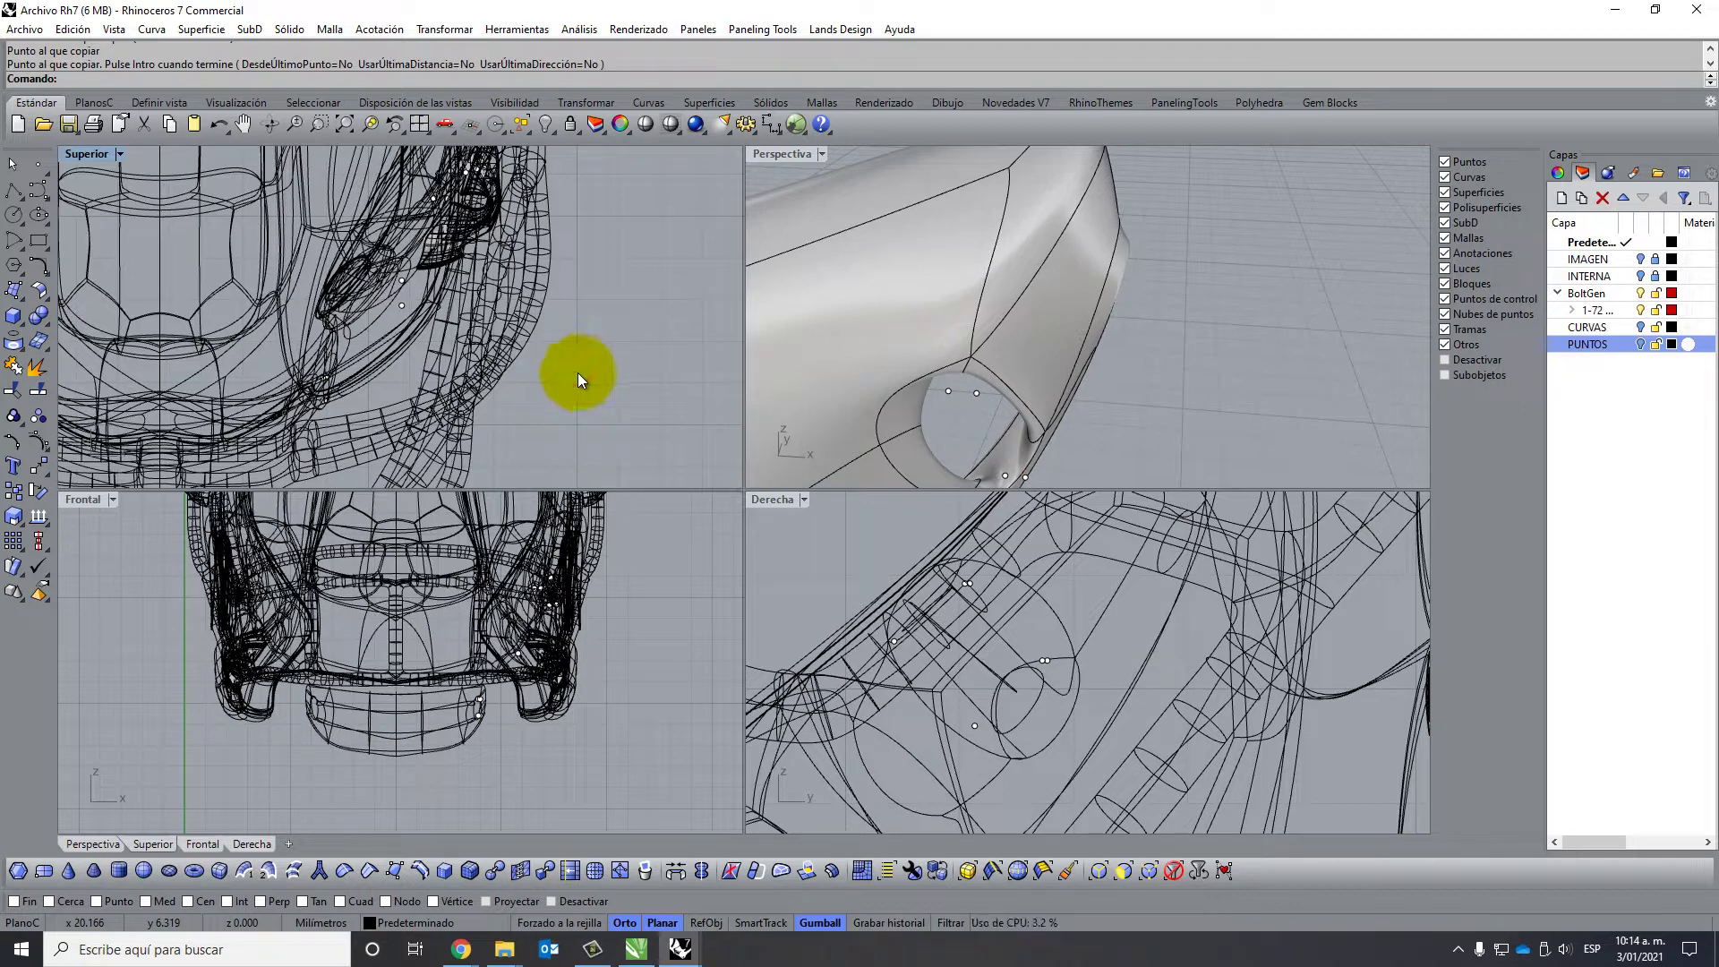
pyautogui.moveTo(1035, 338)
pyautogui.mouseDown(button='right')
pyautogui.moveTo(1009, 277)
pyautogui.moveTo(1078, 326)
pyautogui.moveTo(1051, 329)
pyautogui.mouseUp(button='right')
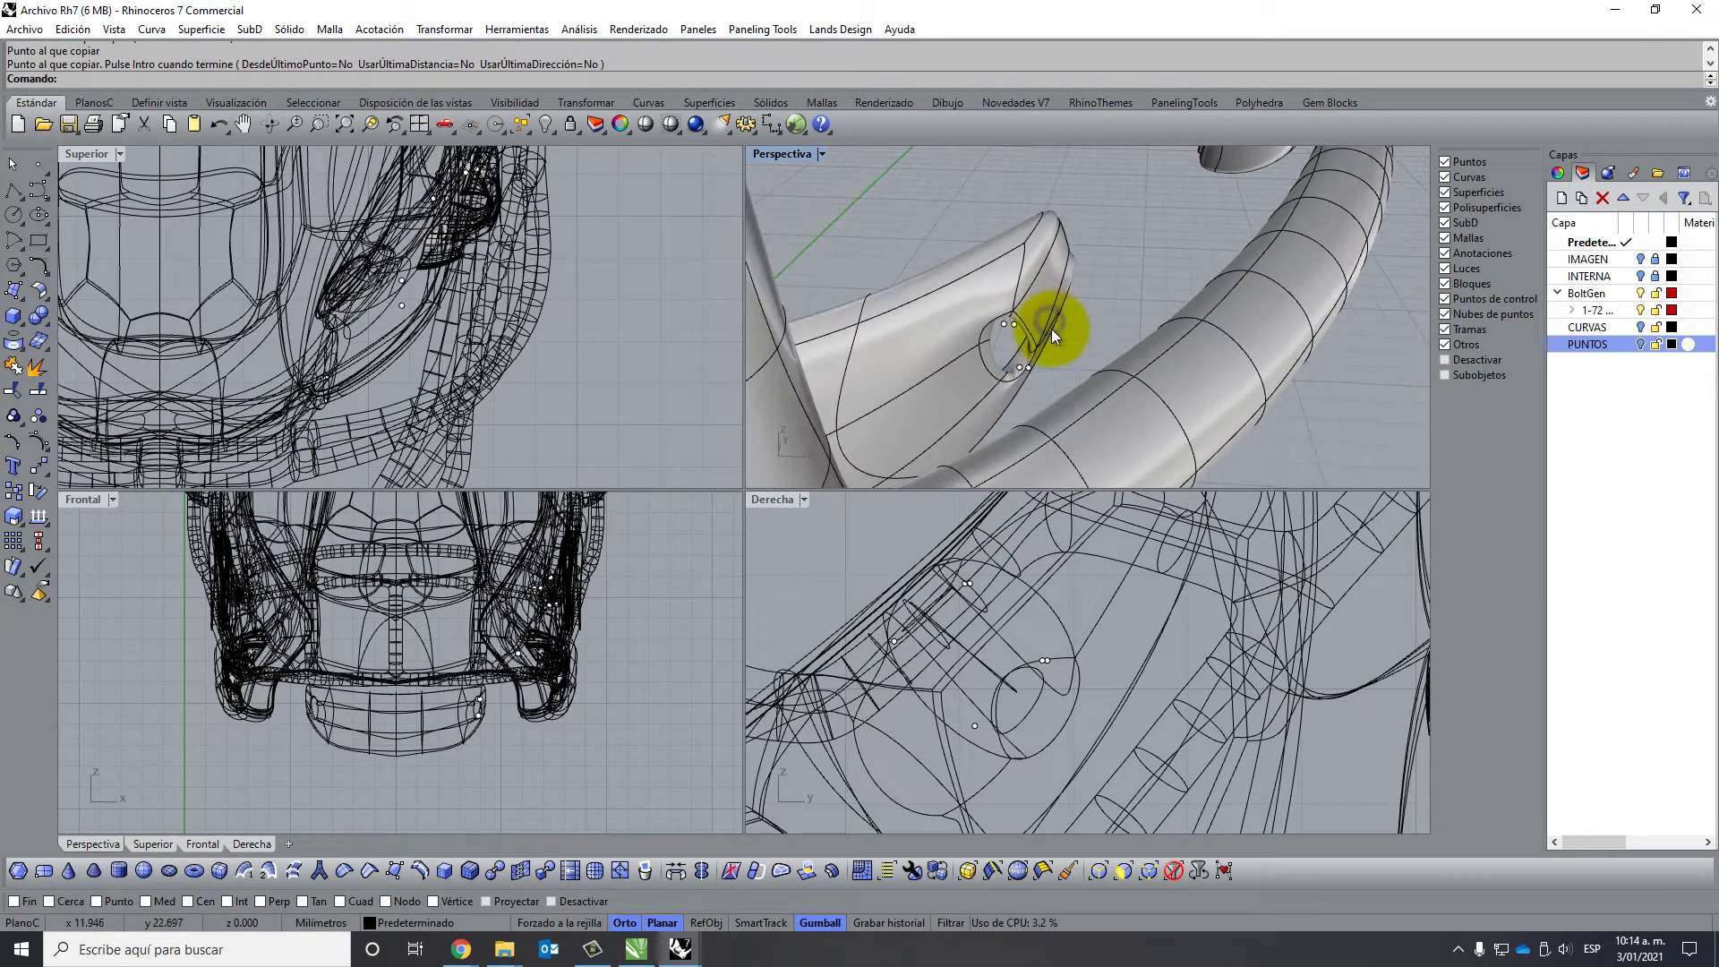
# Zoom the Perspectiva view in on the clip hole and its four guide points.
pyautogui.scroll(4, 1051, 330)
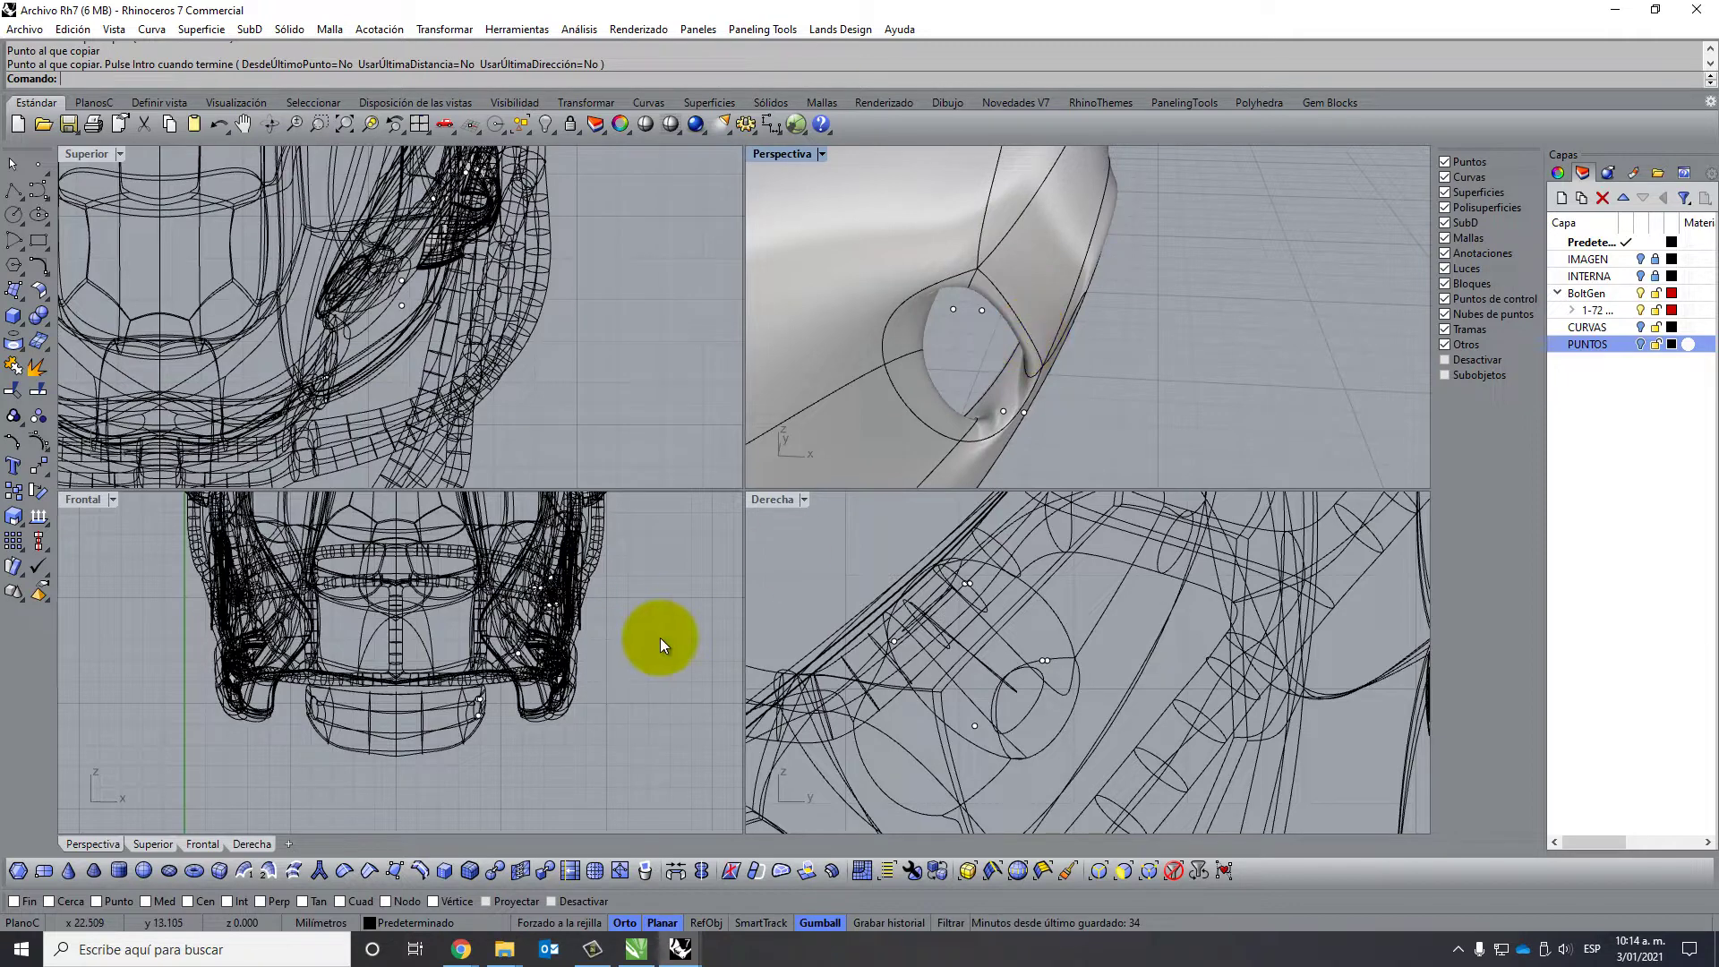
# Draw a SubD plane across the clip hole through three guide points, with Cerca osnap off.
pyautogui.click(41, 870)
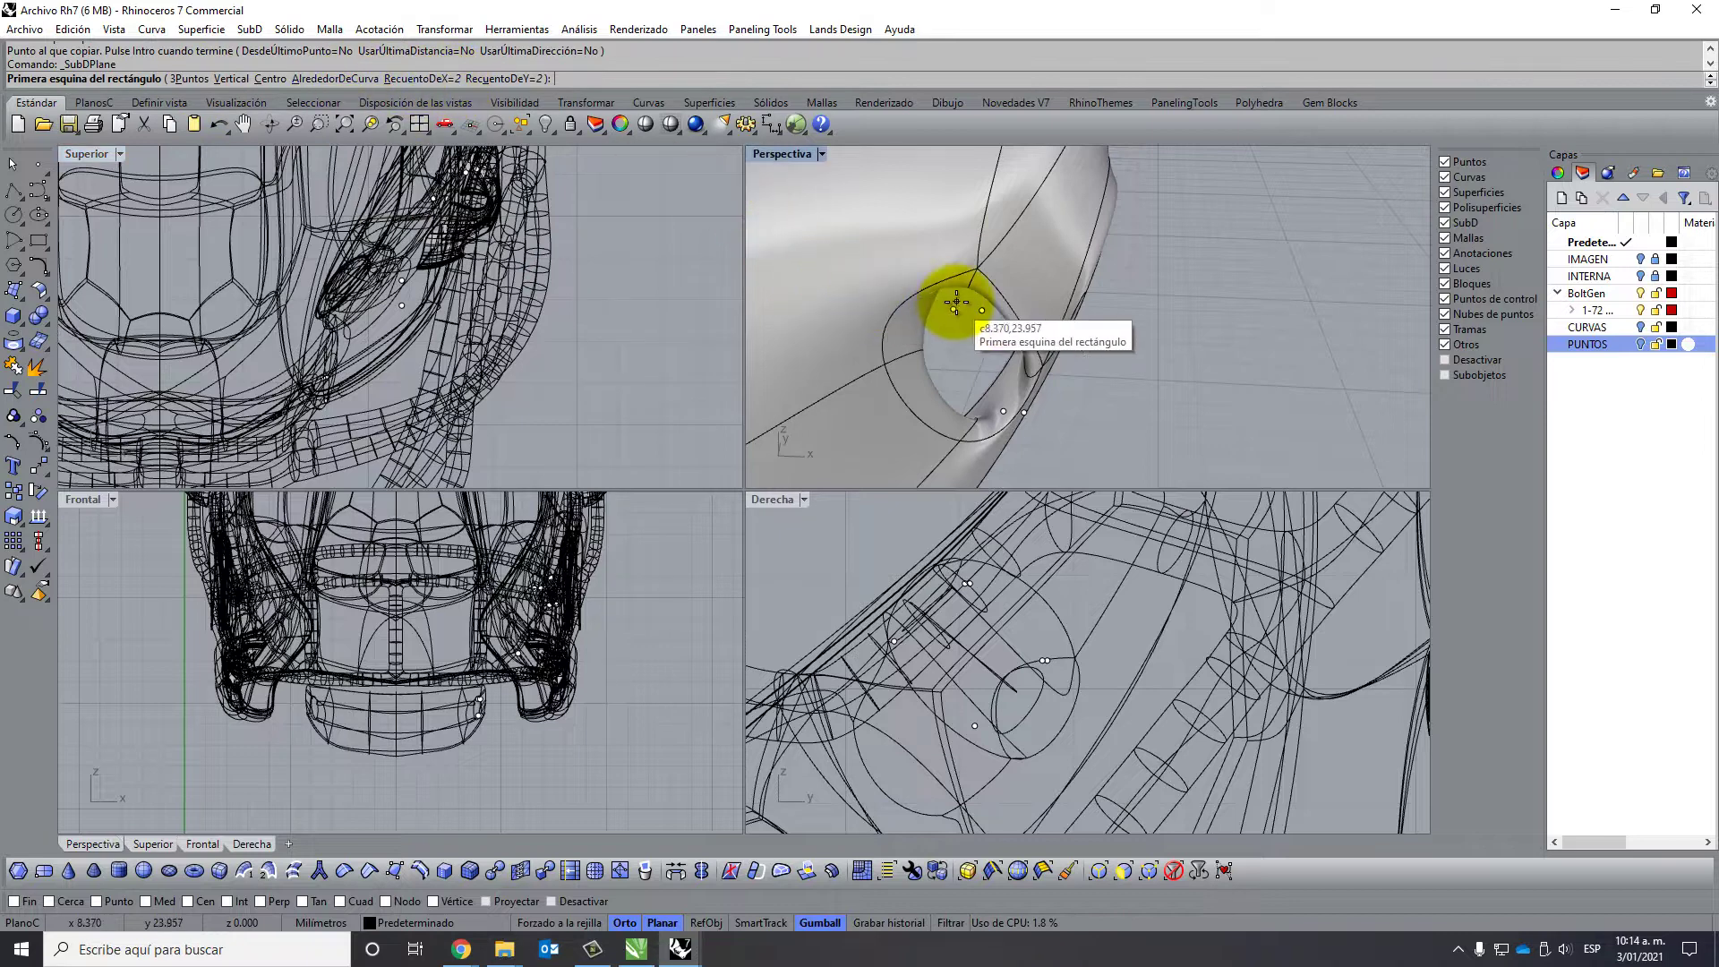
pyautogui.click(67, 903)
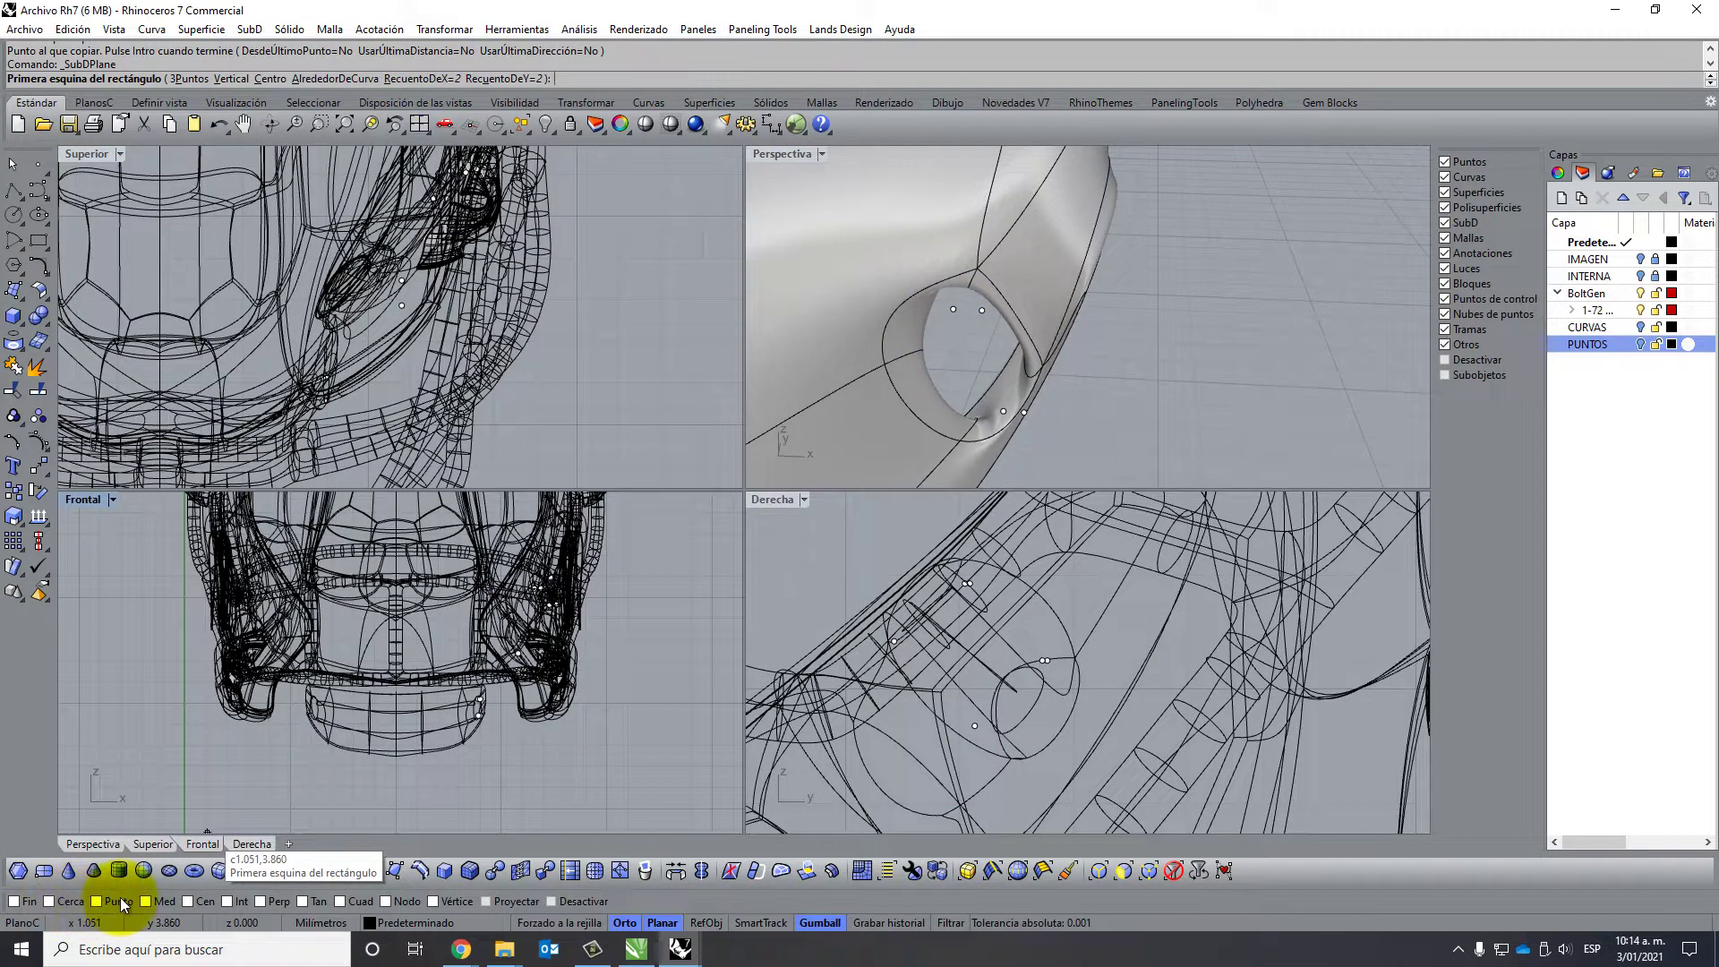
pyautogui.click(950, 312)
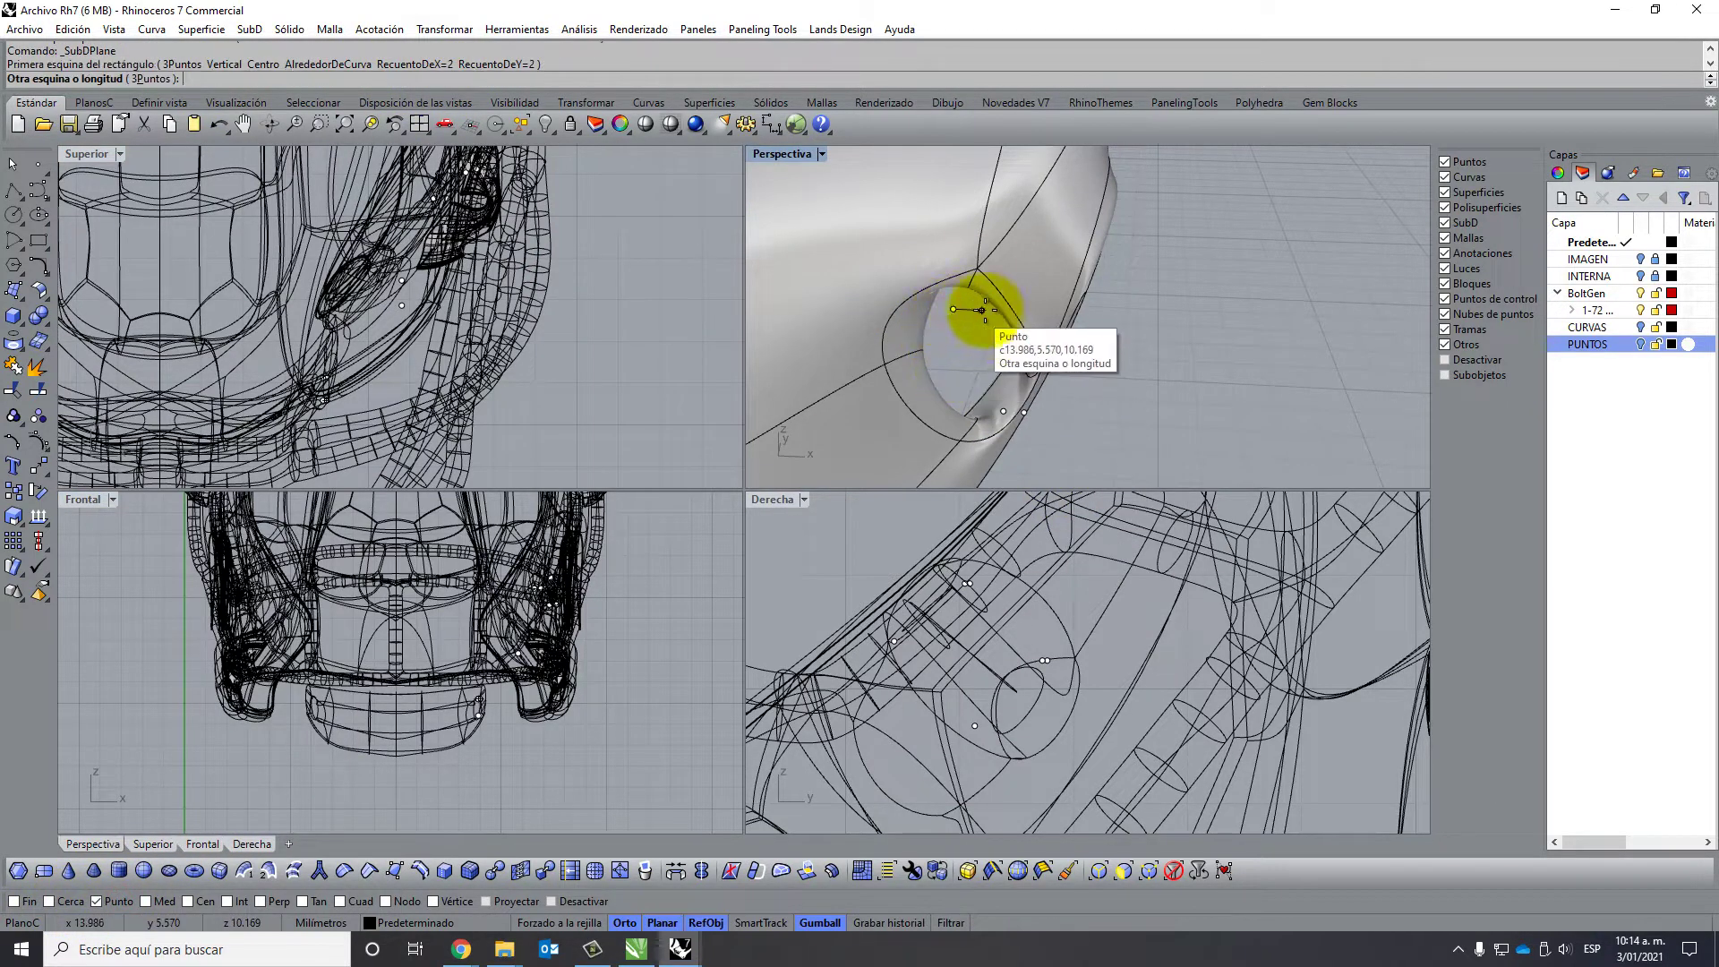
pyautogui.click(985, 310)
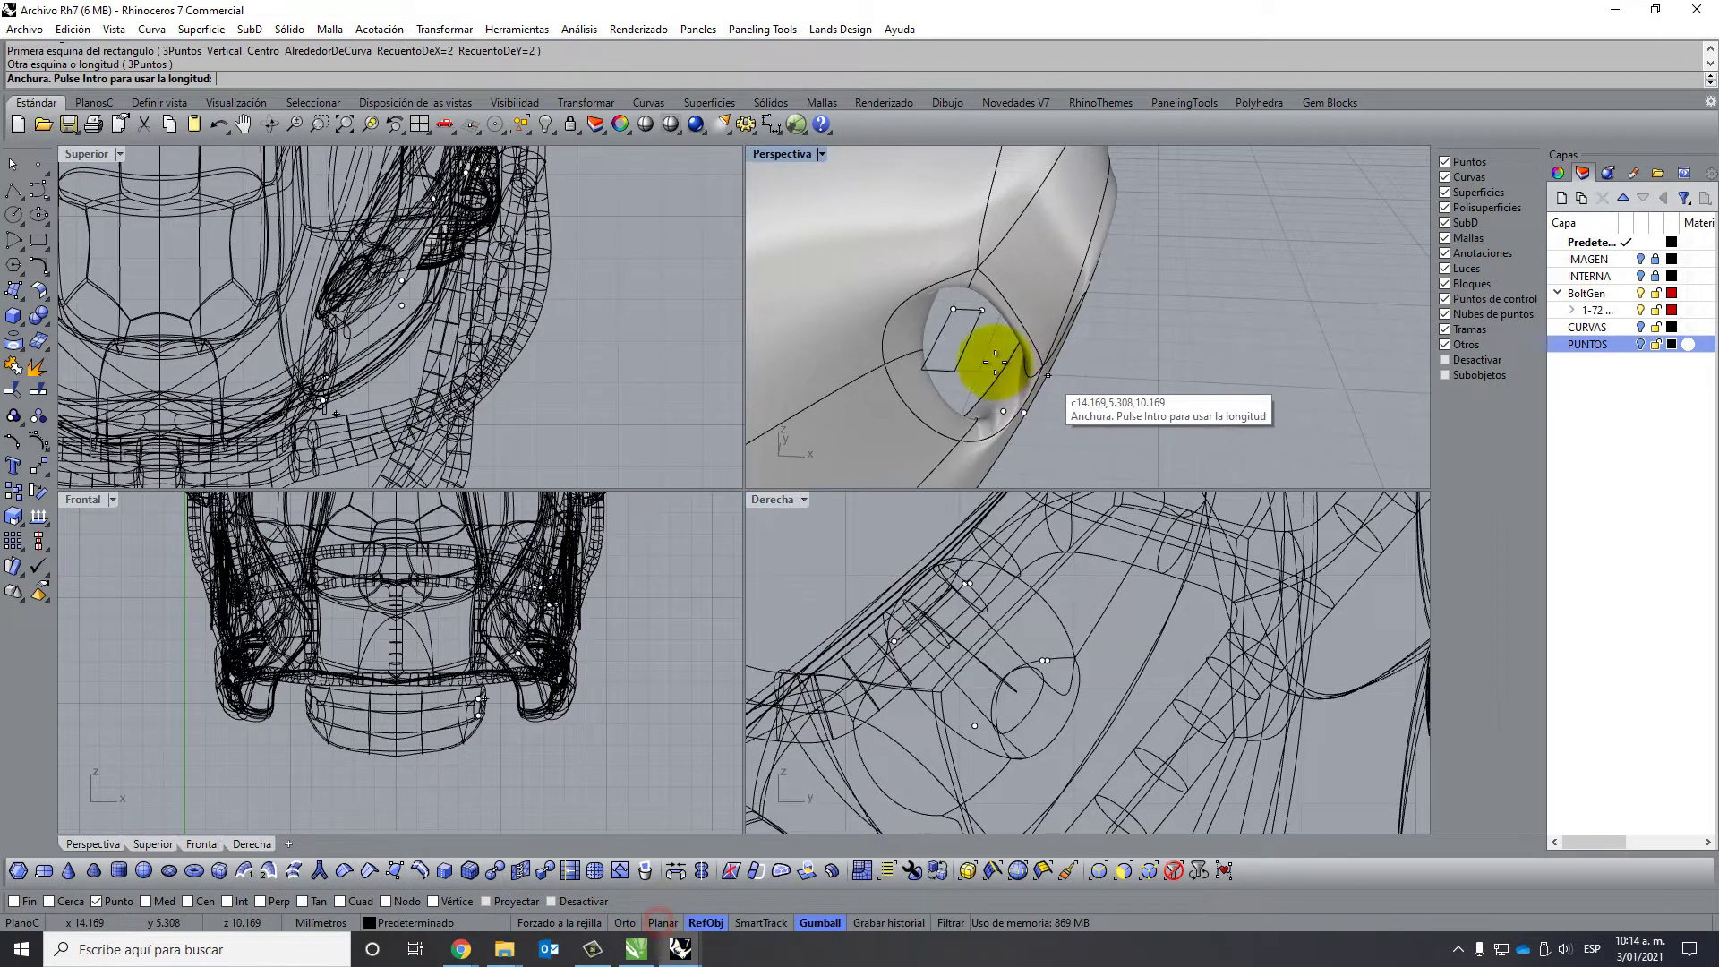
pyautogui.click(1026, 418)
pyautogui.click(968, 303)
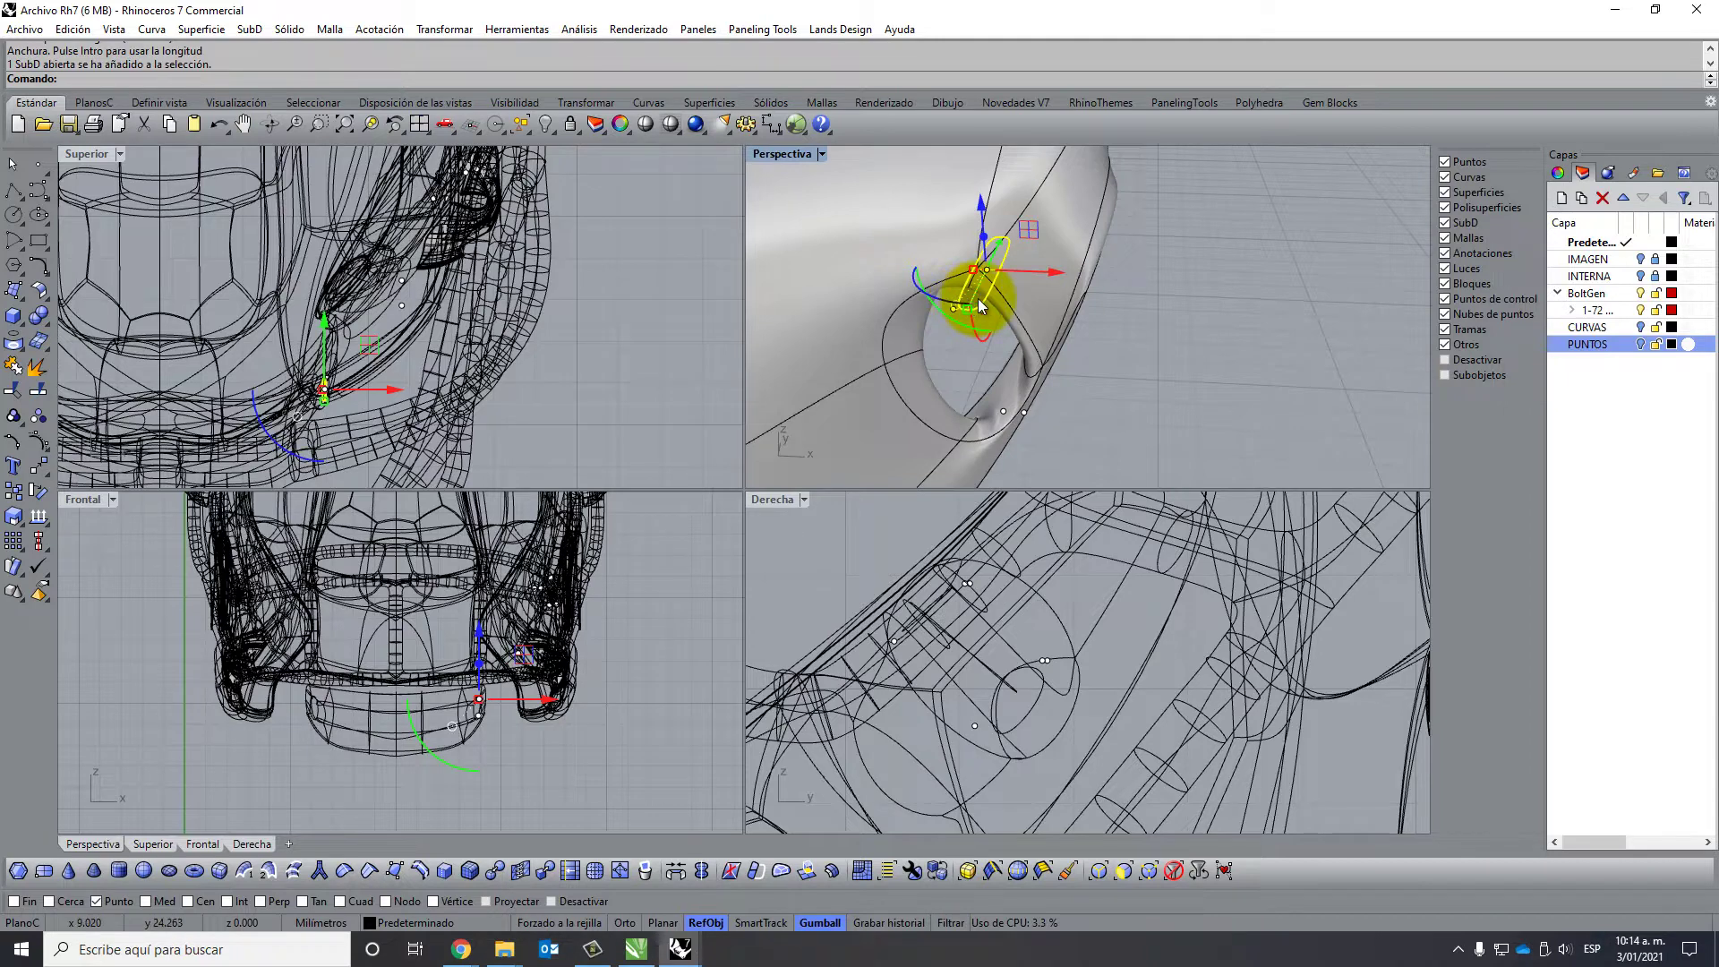
# Undo the SubD plane and maximize the Perspective view around the clip hole.
pyautogui.hotkey('ctrl', 'z')
pyautogui.scroll(2, 1078, 363)
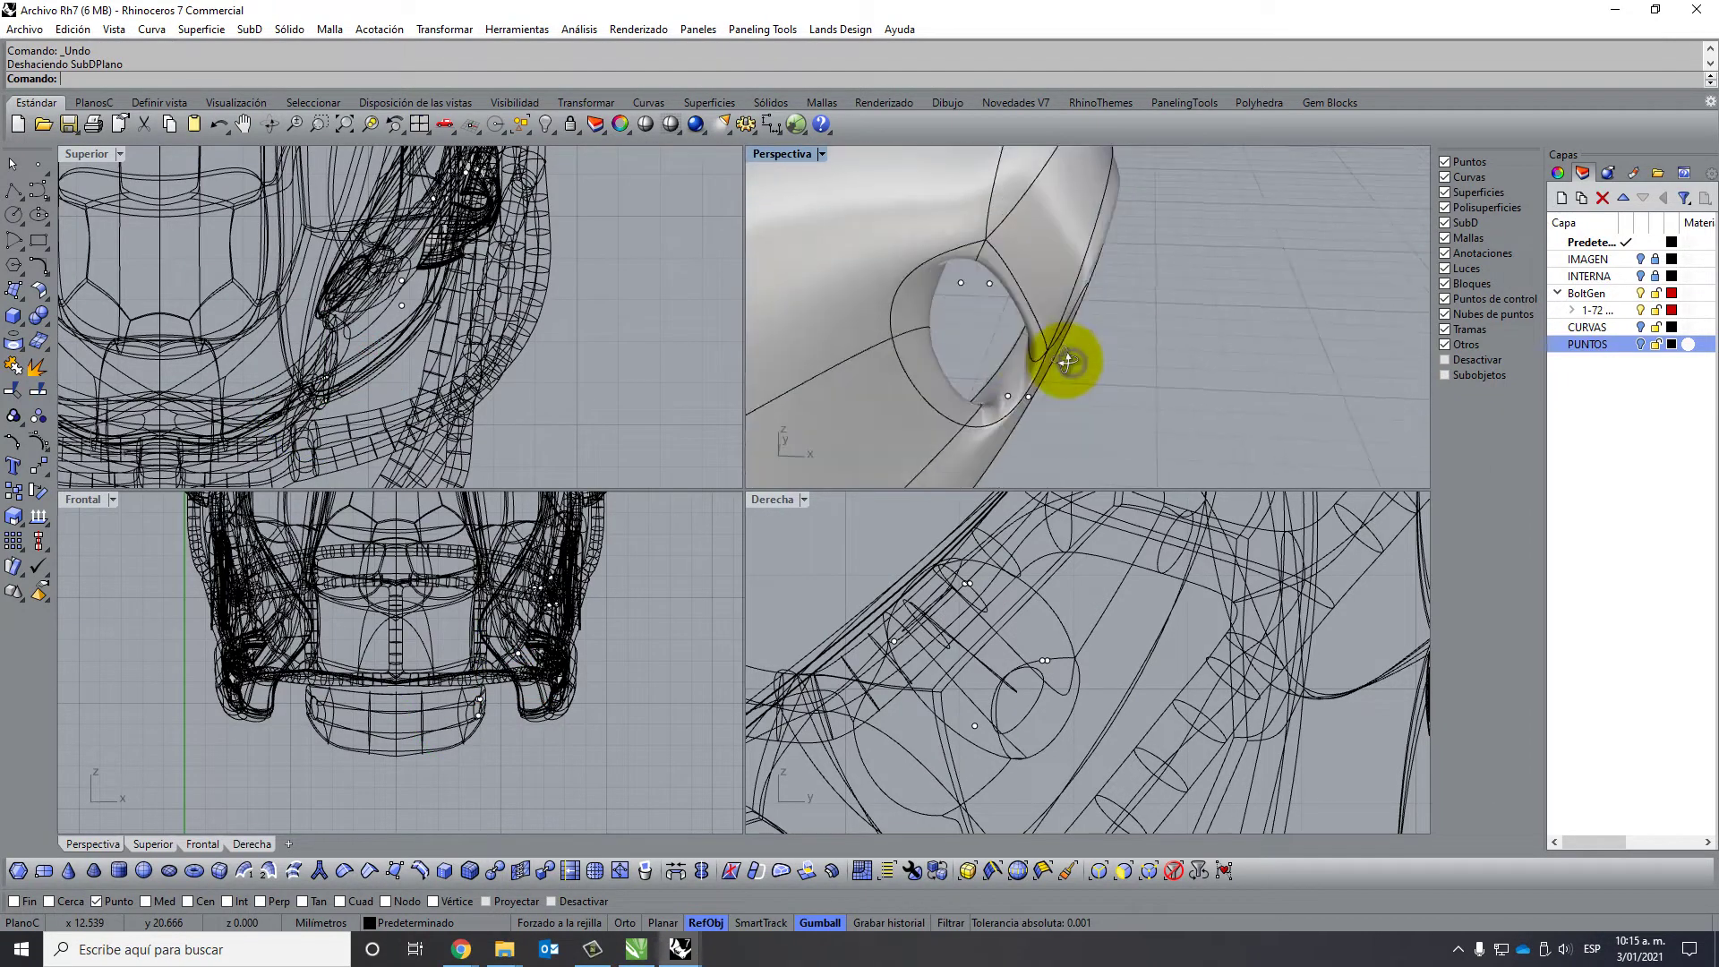
pyautogui.scroll(1, 1064, 364)
pyautogui.scroll(2, 913, 288)
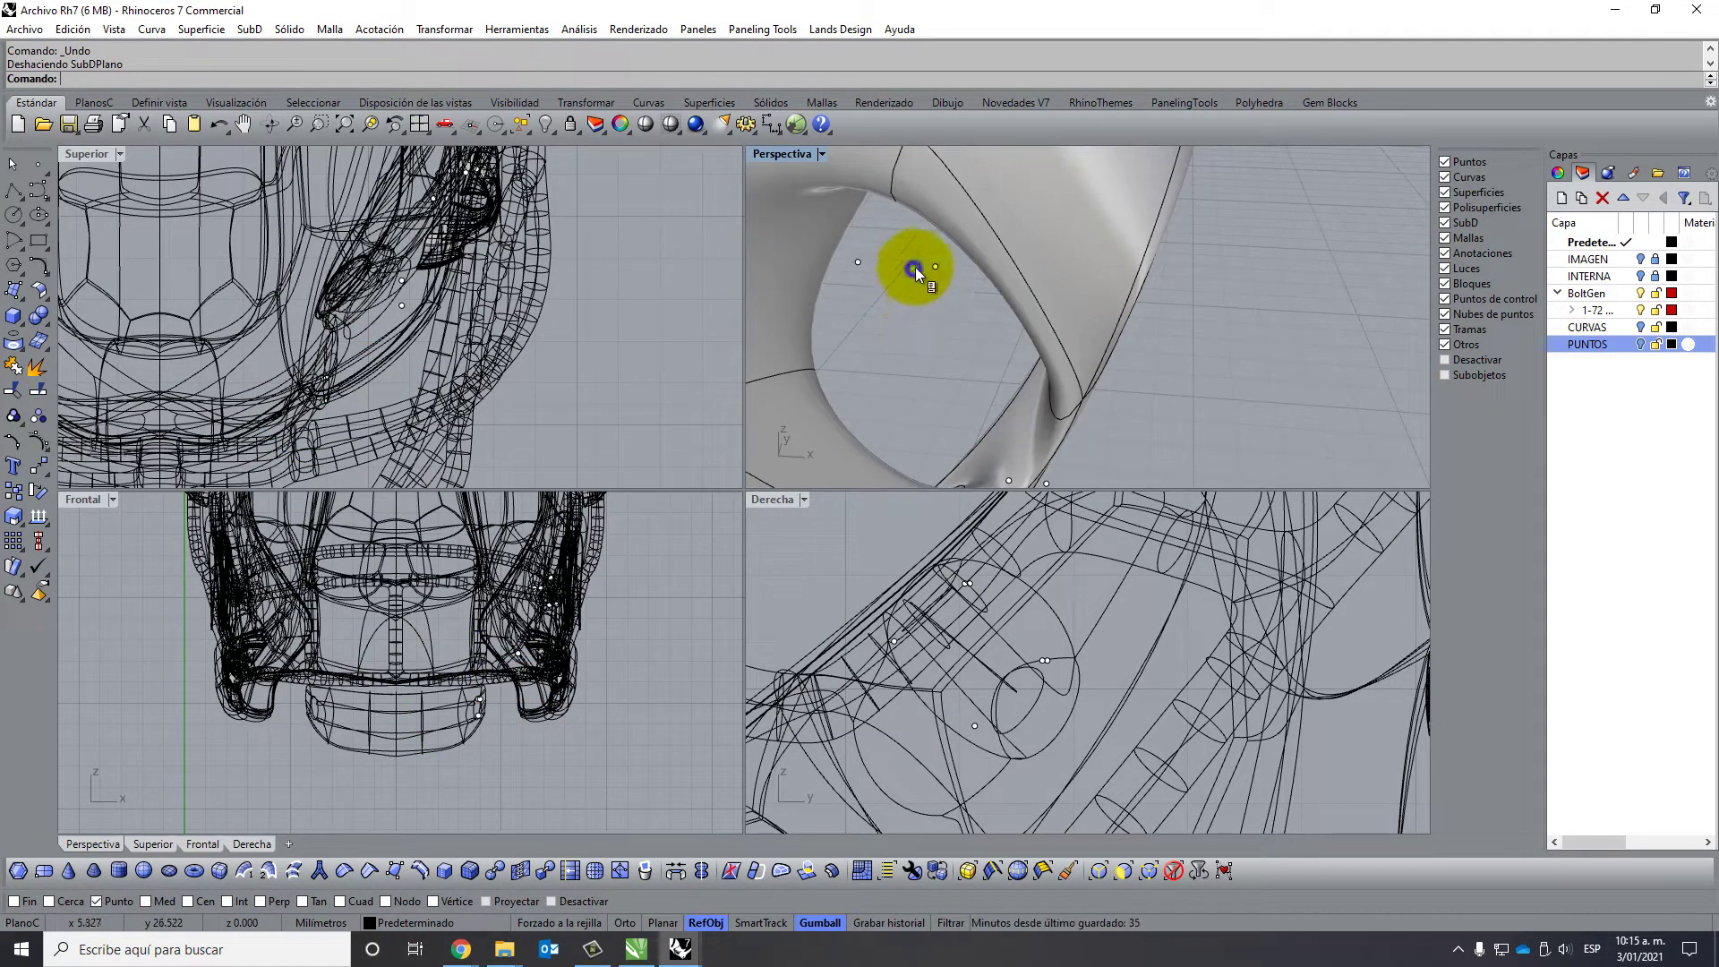
pyautogui.moveTo(914, 267); pyautogui.dragTo(786, 222, button='right')
pyautogui.doubleClick(766, 156)
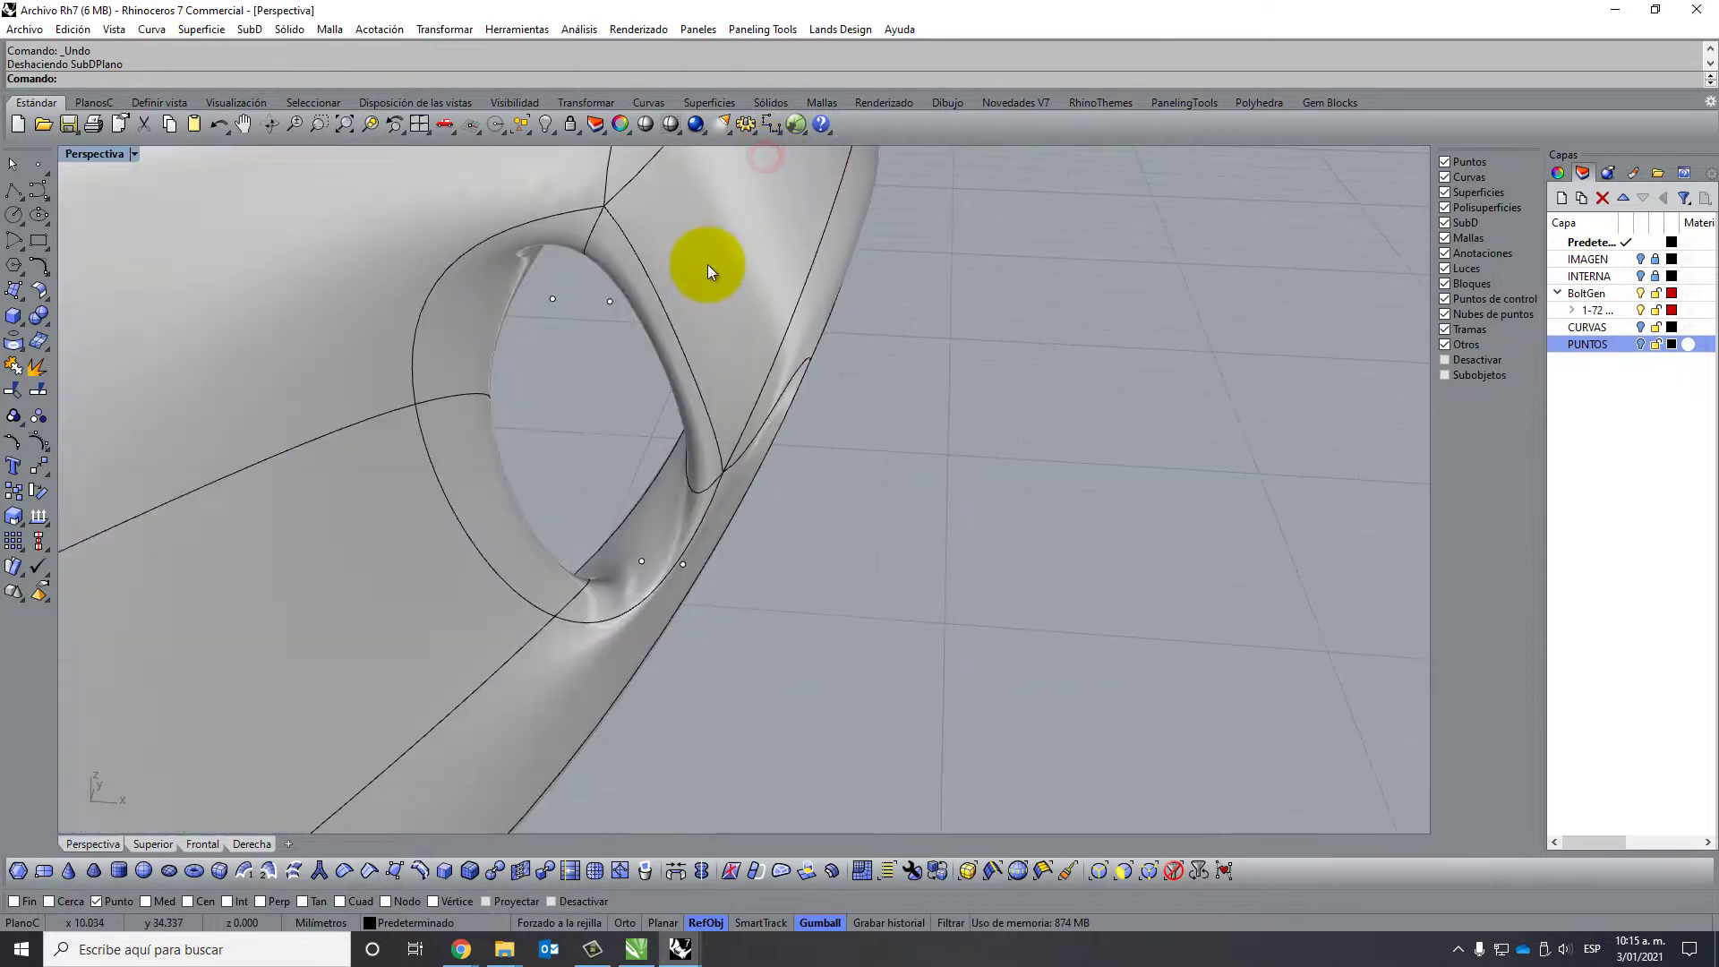
pyautogui.scroll(3, 537, 340)
# Recreate a SubD plane across the facemask clip hole.
pyautogui.press('Return')
pyautogui.click(555, 284)
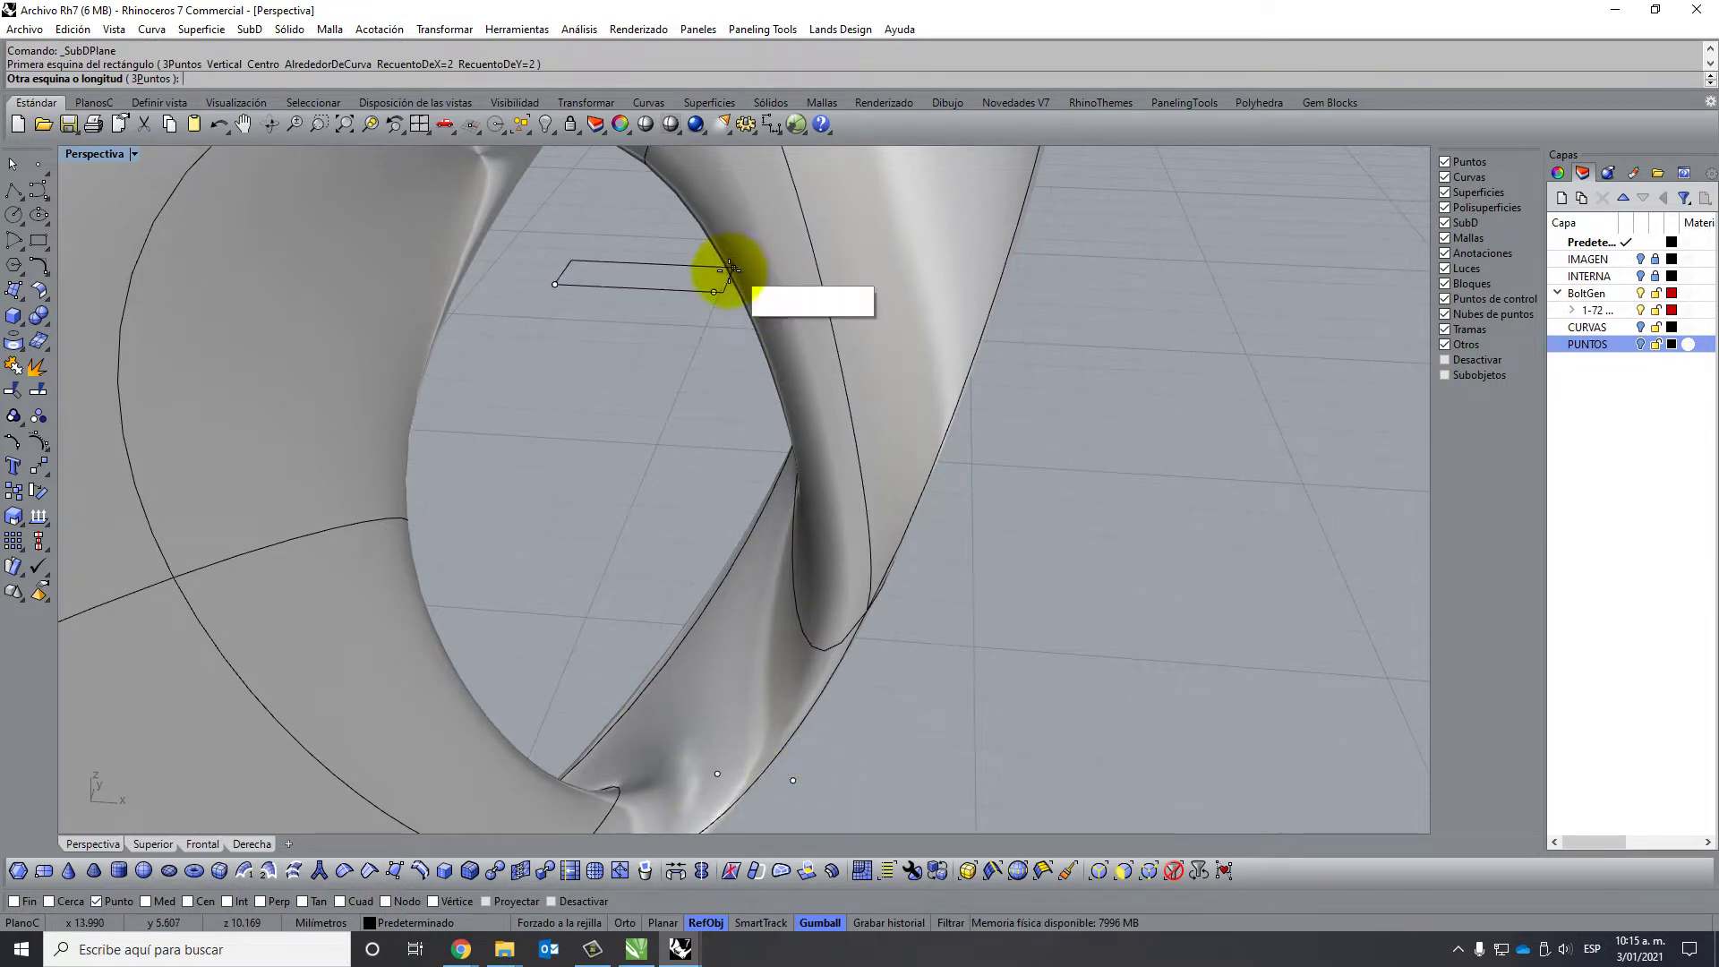
pyautogui.click(713, 292)
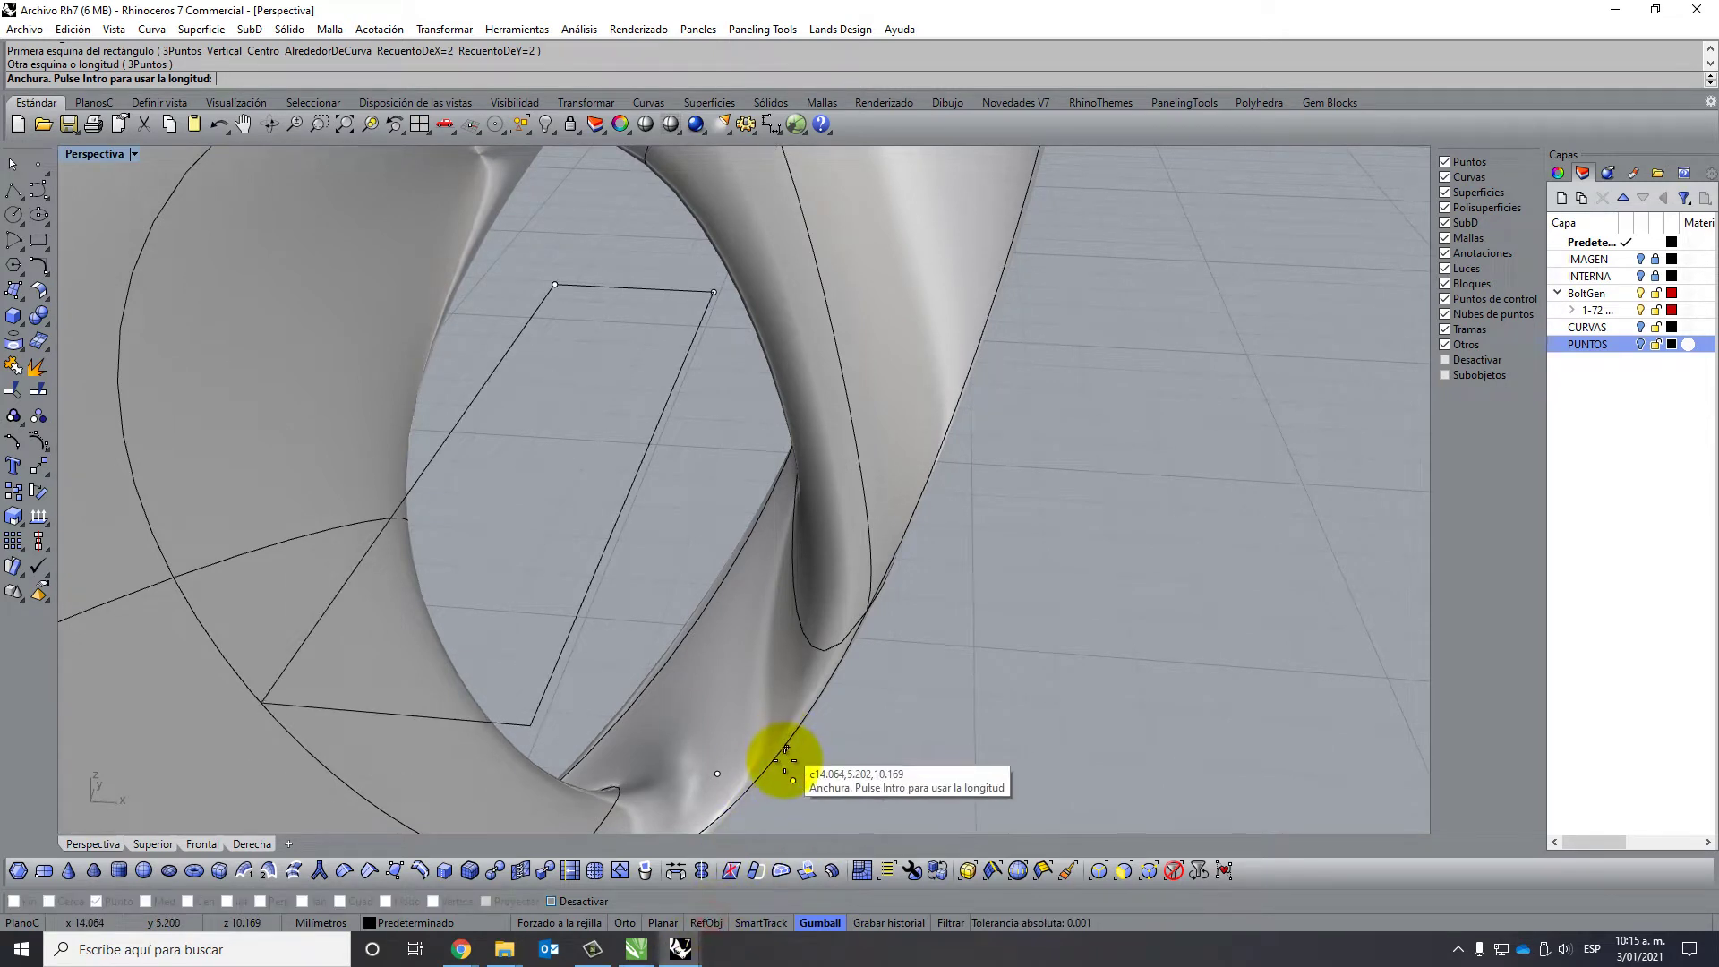
pyautogui.click(715, 922)
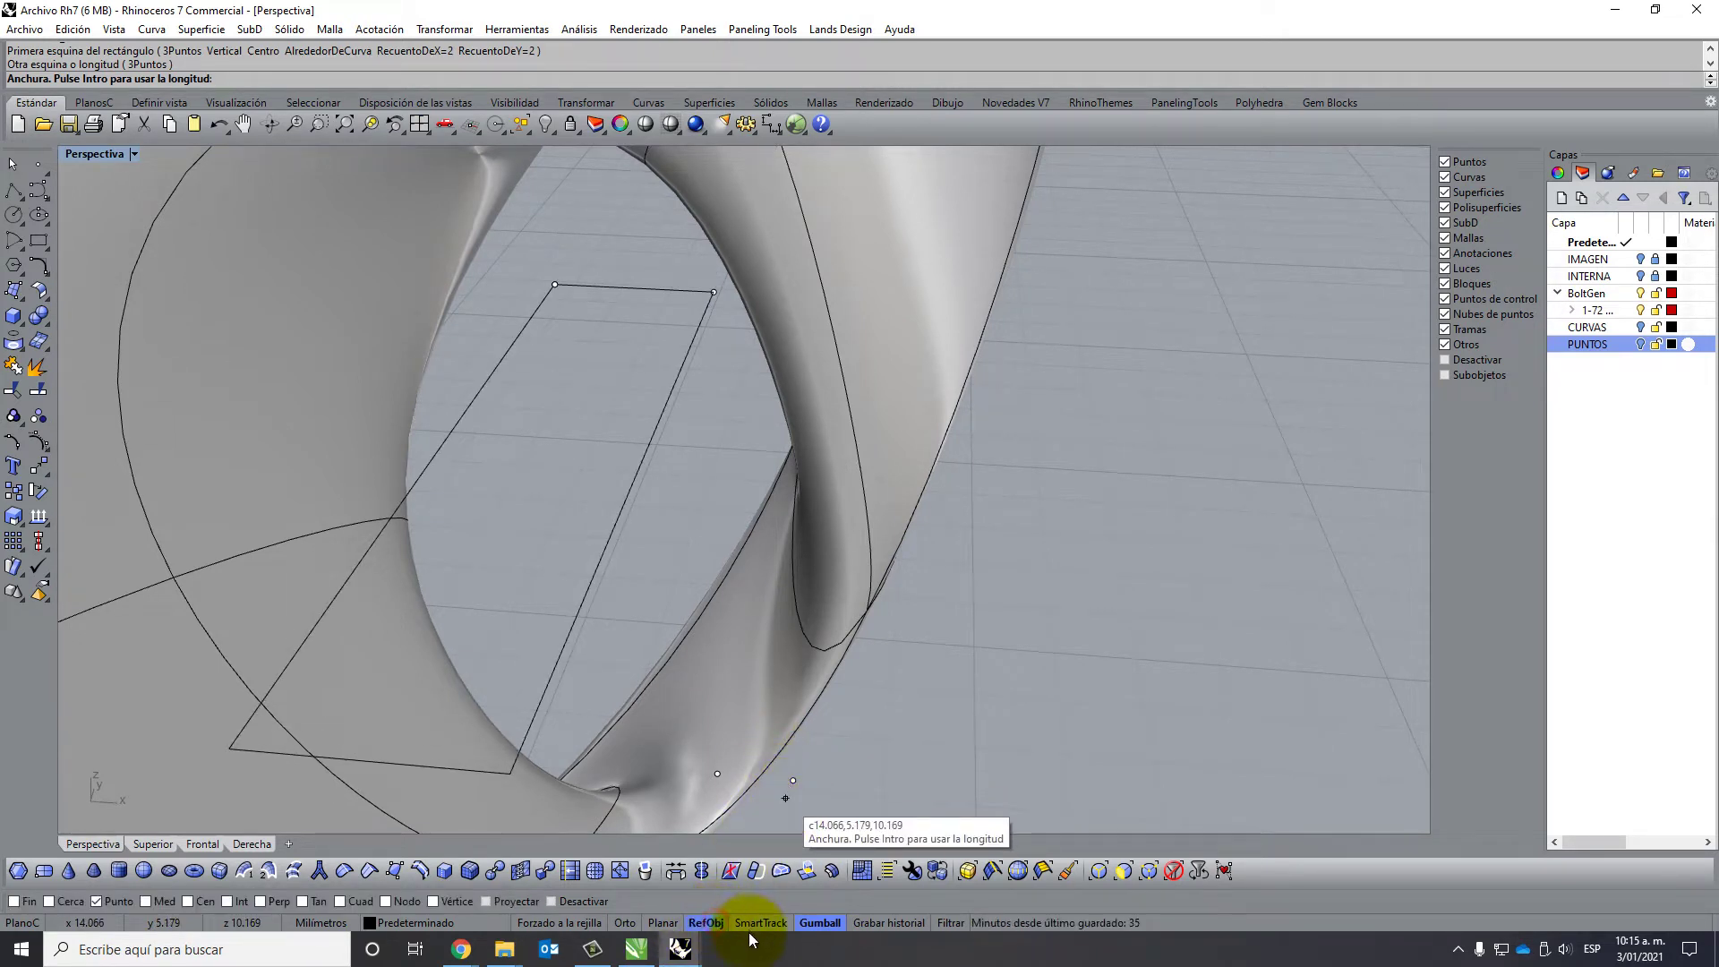
pyautogui.click(664, 922)
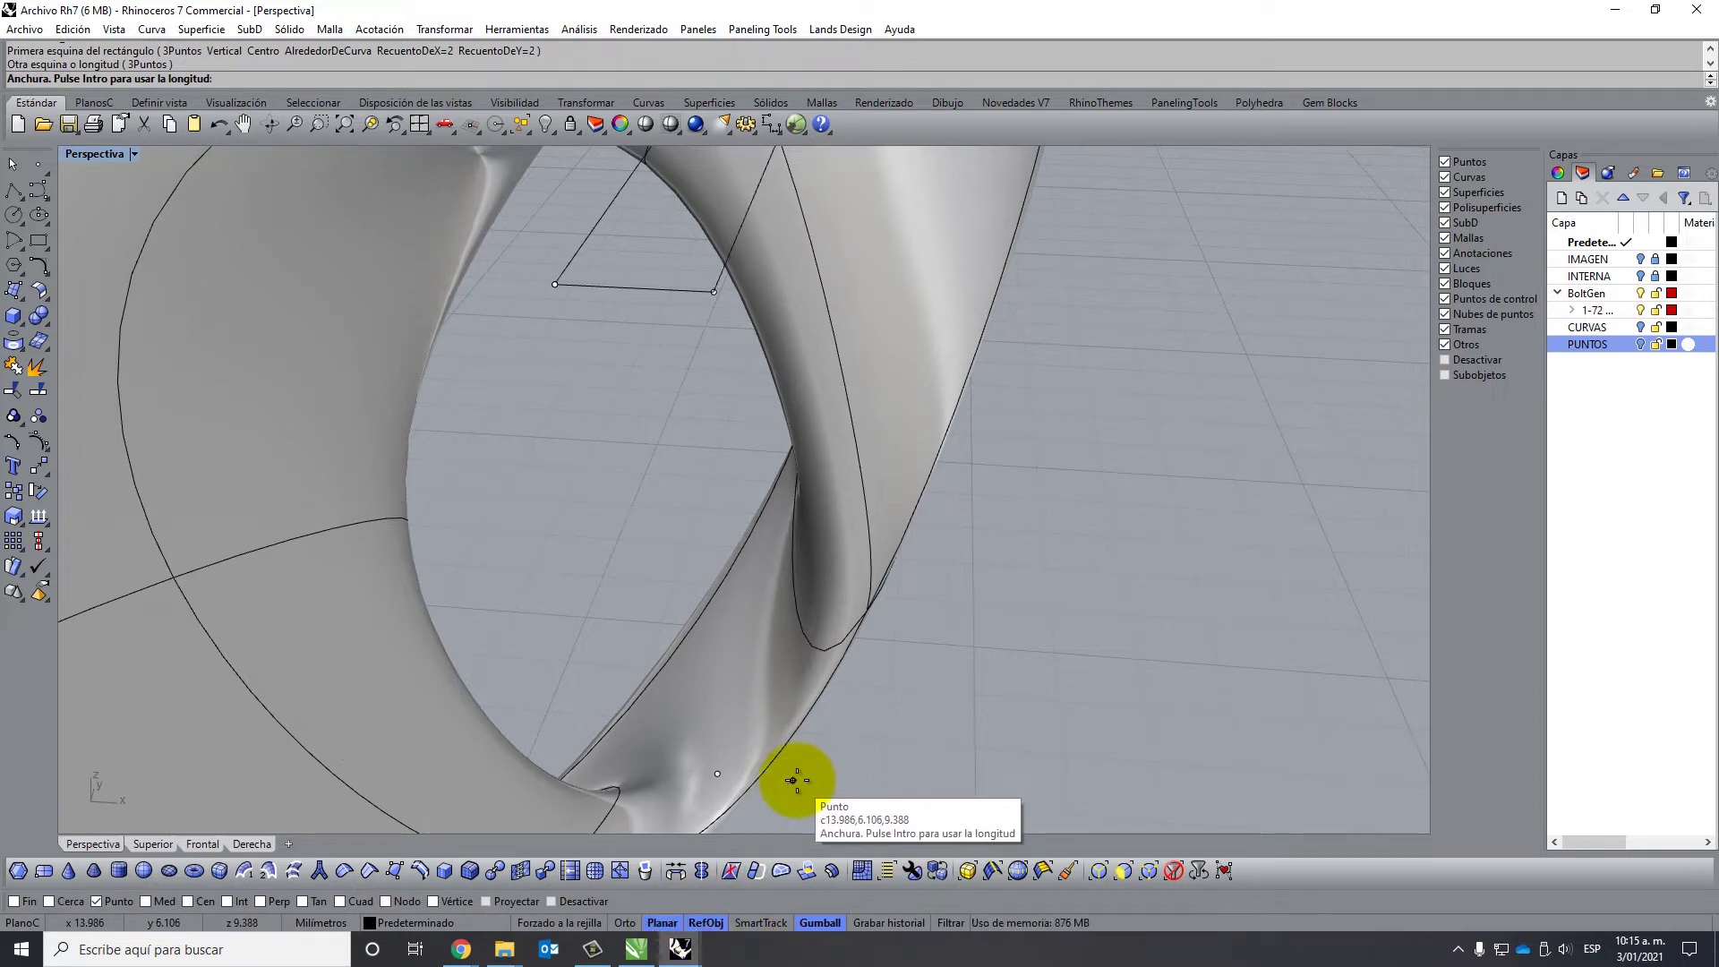
pyautogui.click(795, 779)
# Delete the stray open SubD plane and restore the four-viewport layout.
pyautogui.moveTo(799, 787); pyautogui.dragTo(799, 548, button='right')
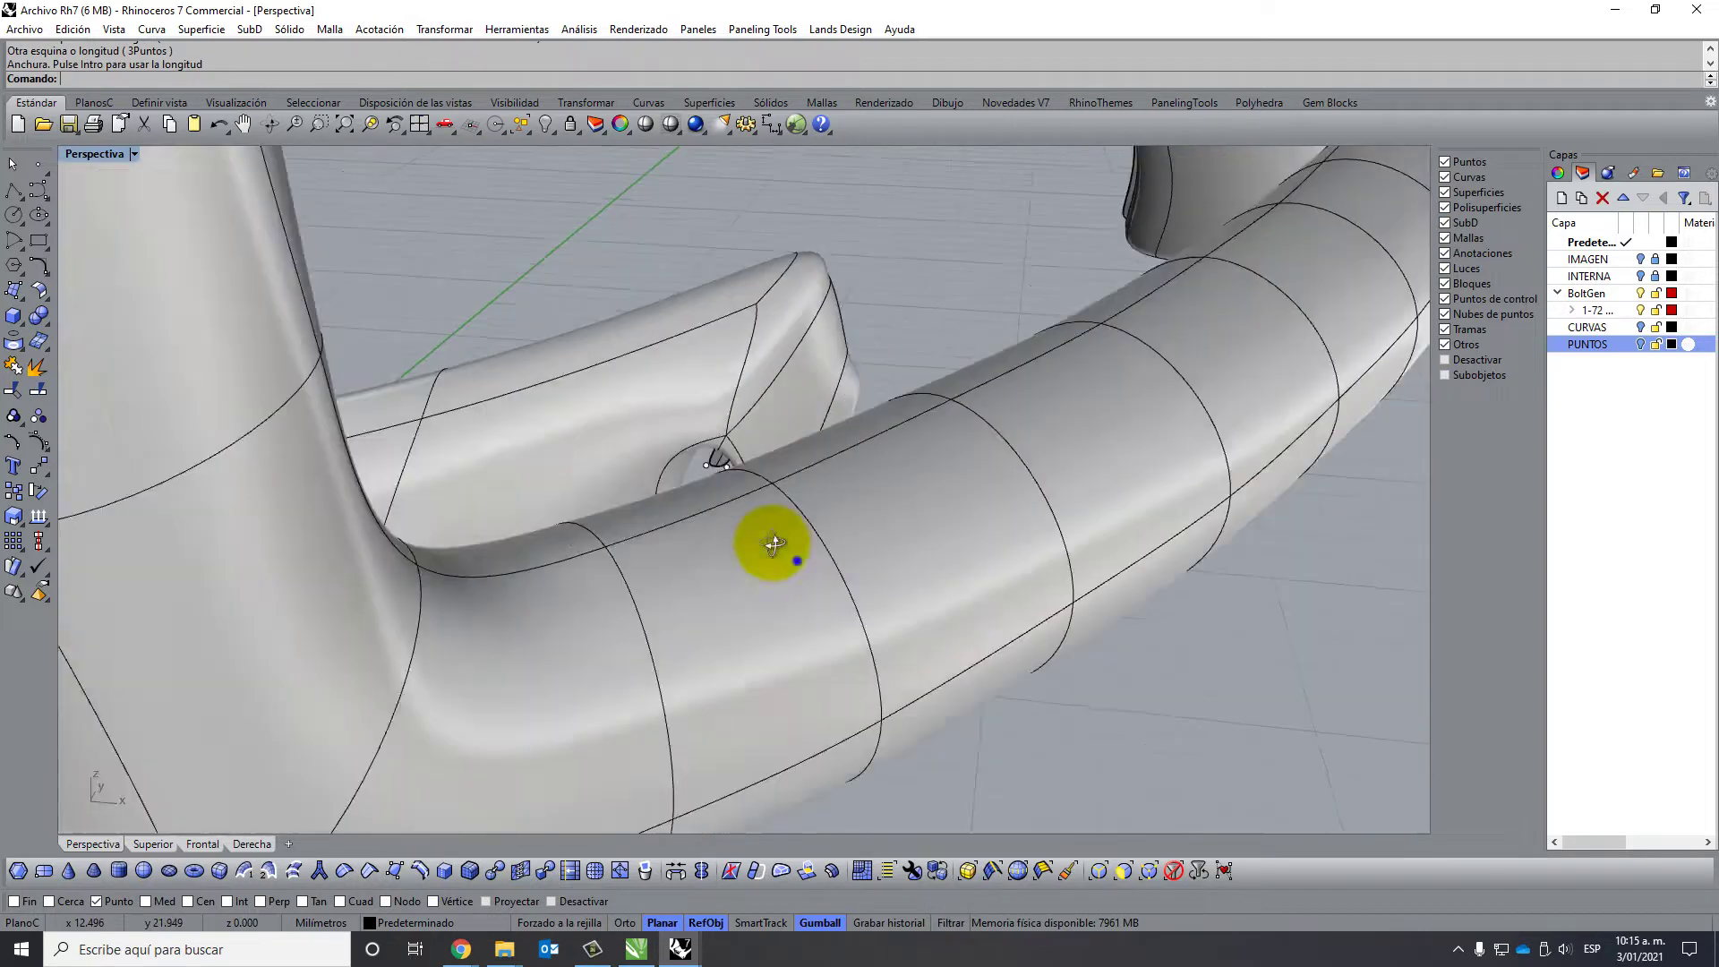
pyautogui.scroll(-3, 796, 549)
pyautogui.scroll(3, 790, 539)
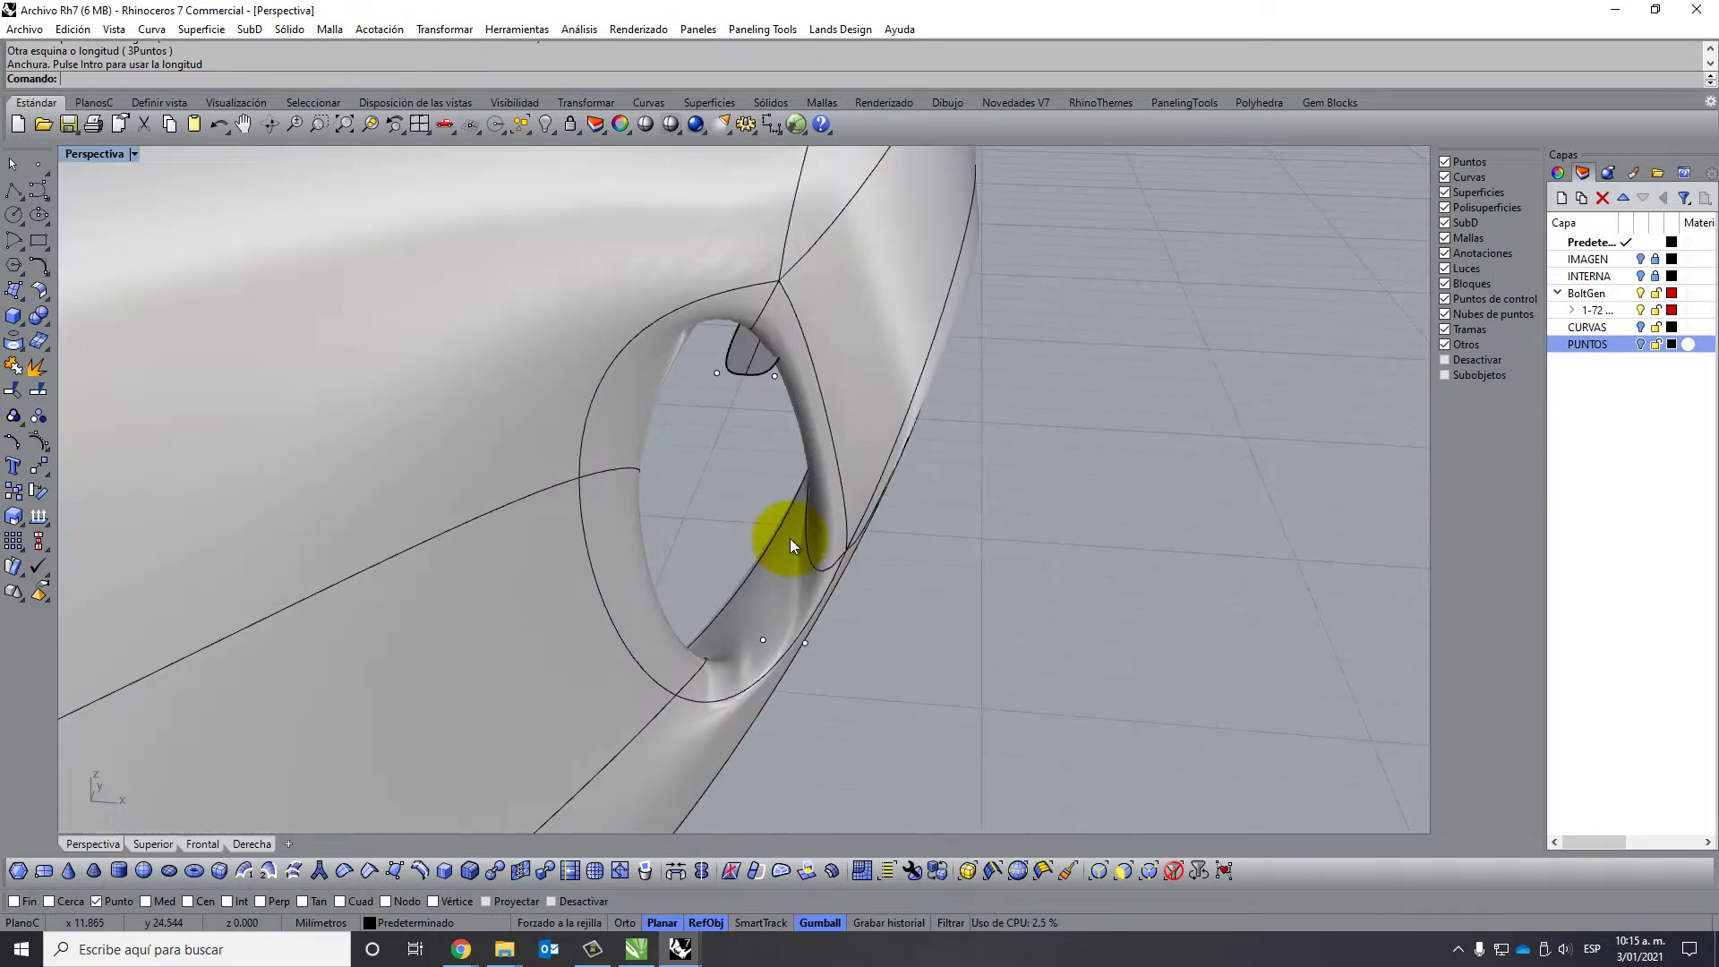
pyautogui.scroll(2, 789, 538)
pyautogui.scroll(-2, 788, 537)
pyautogui.click(749, 362)
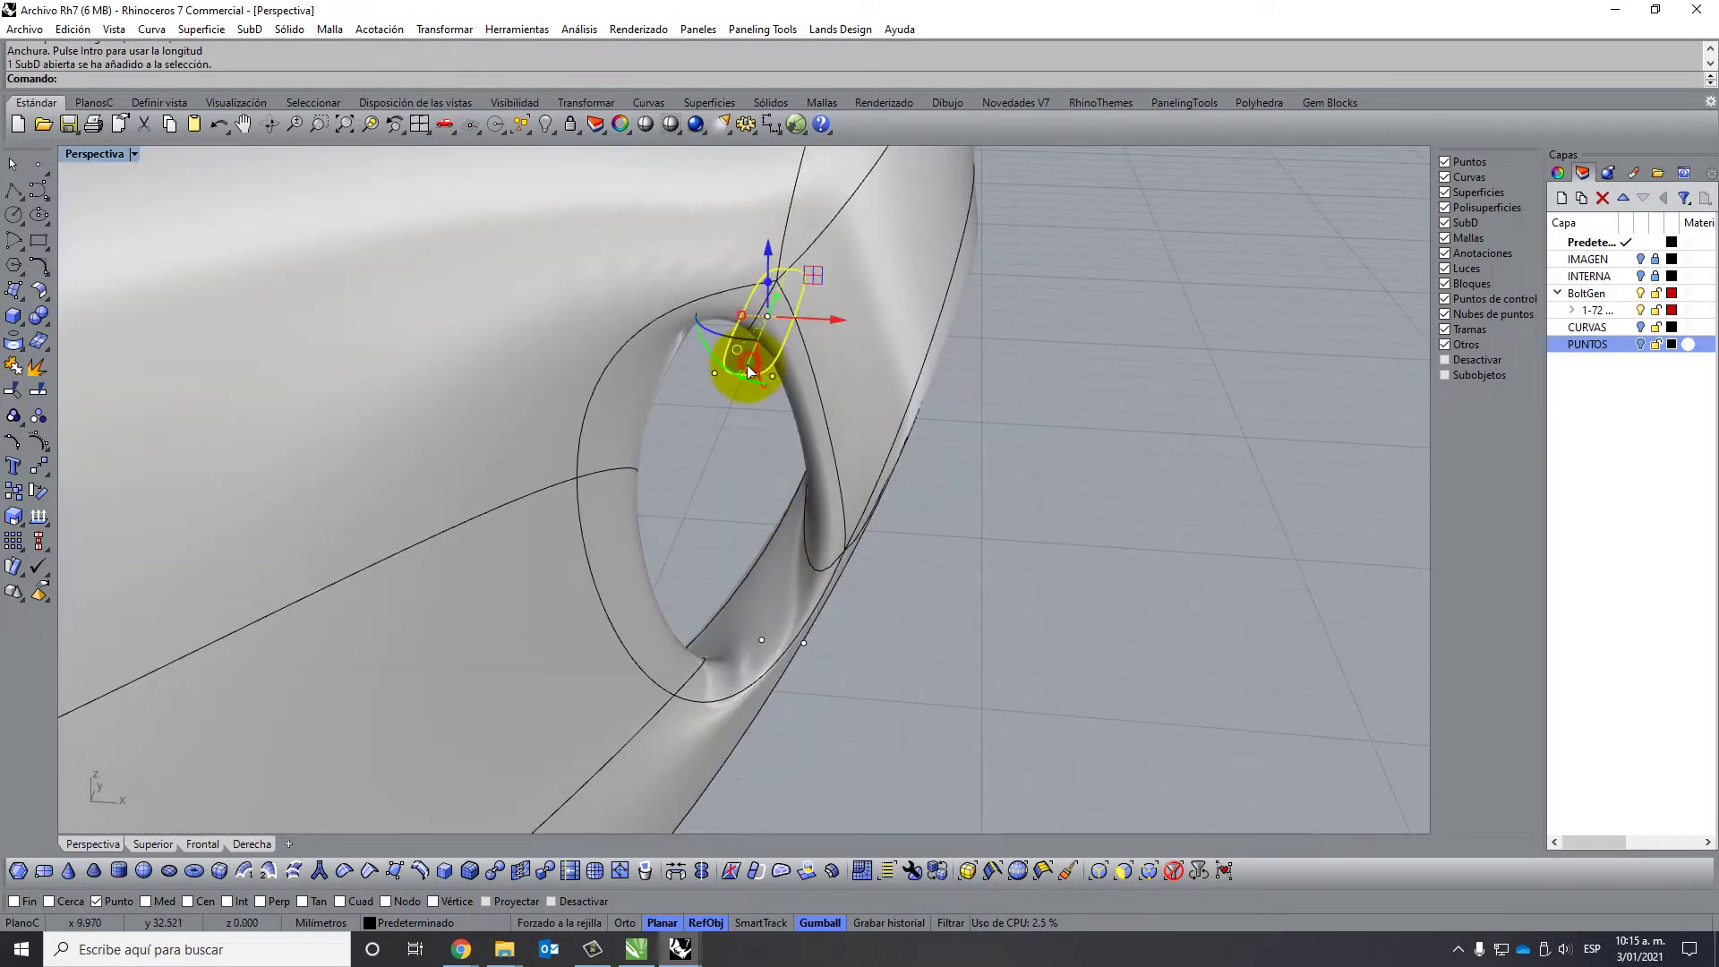
pyautogui.press('Delete')
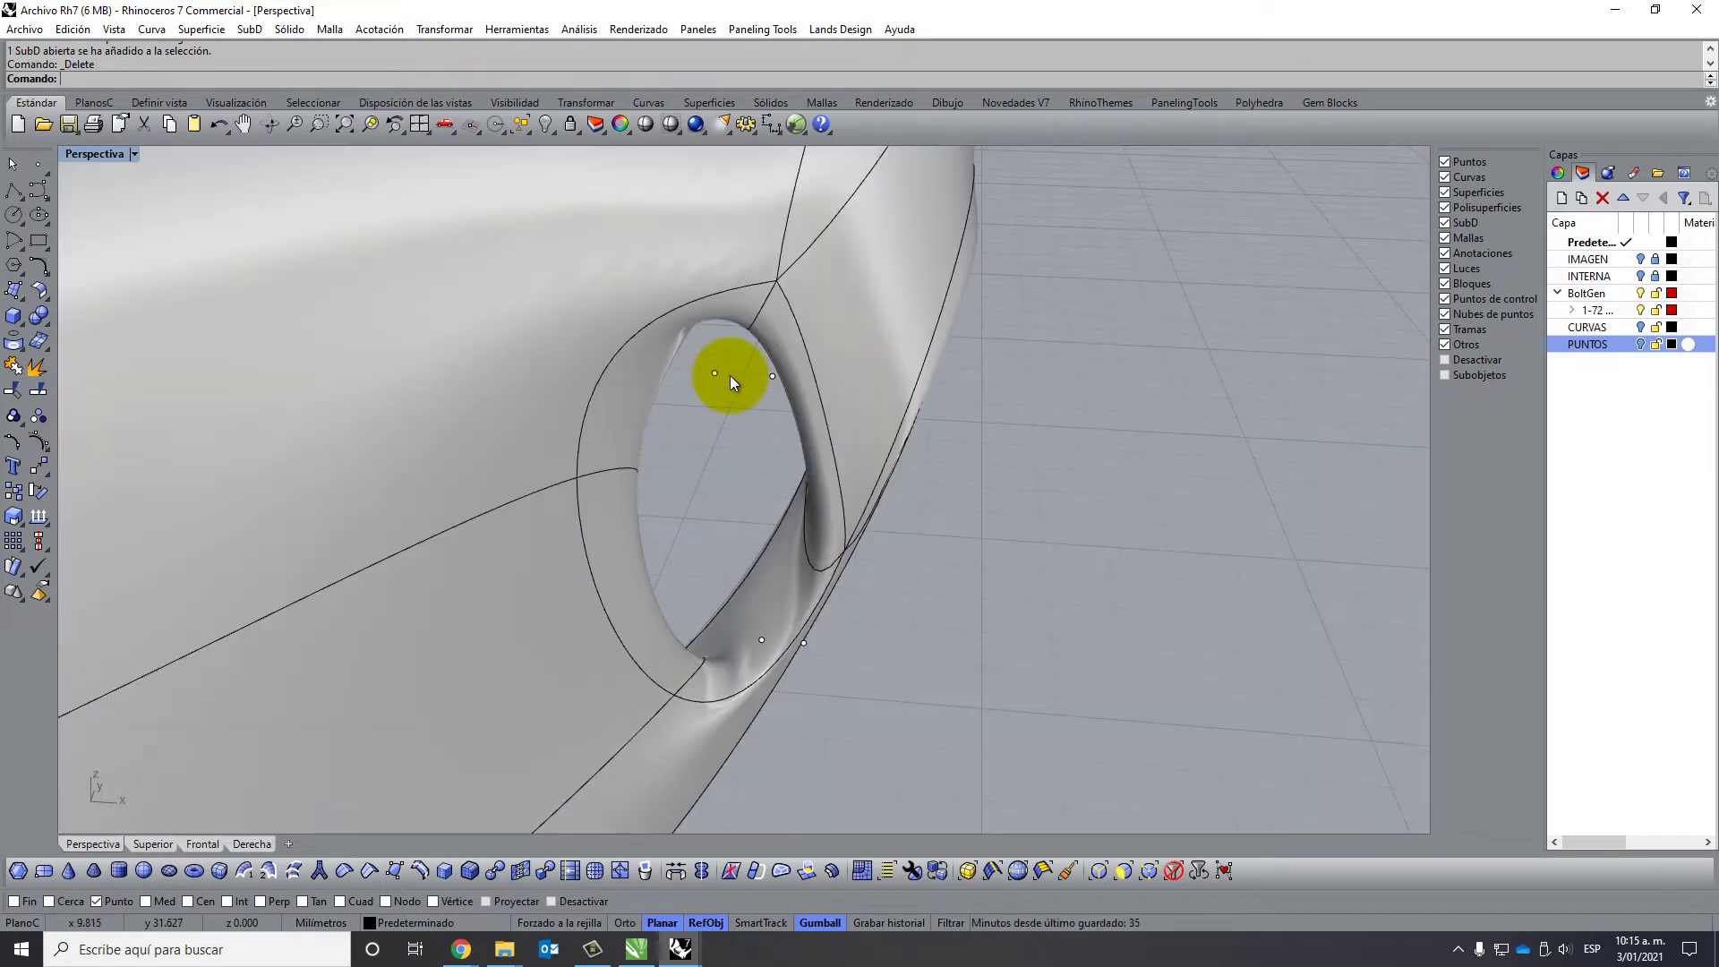
pyautogui.doubleClick(79, 150)
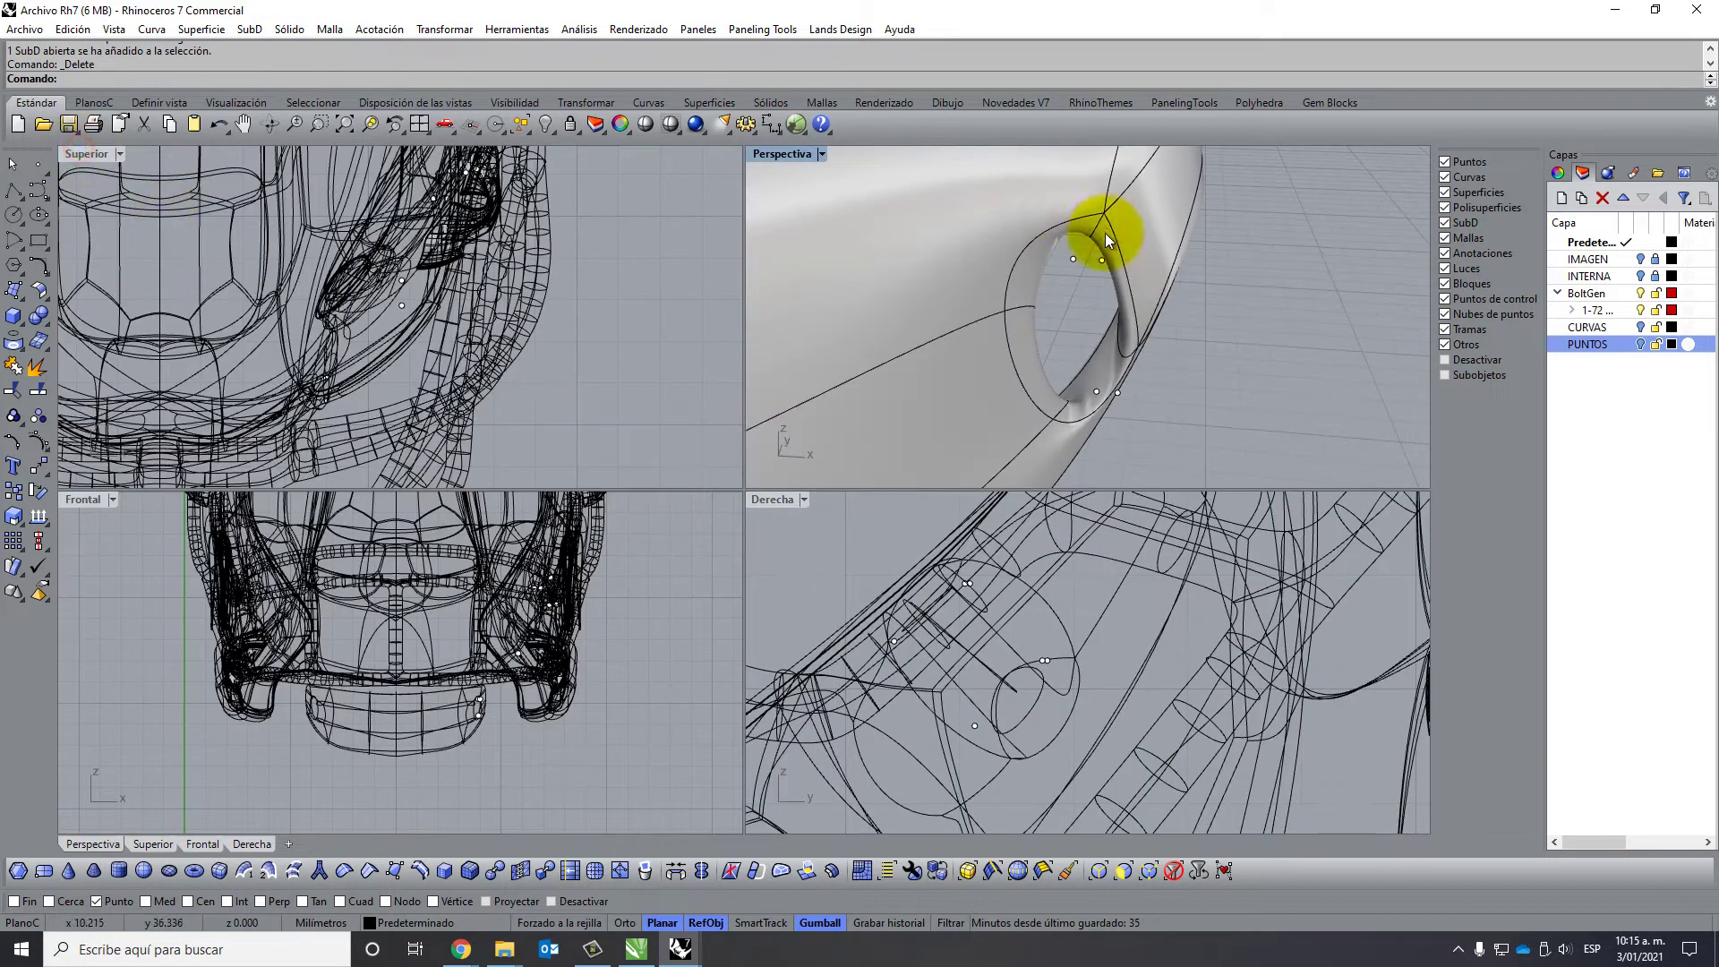
# Launch Curve: Interpolate Points from the curve flyout, with Perspective facing the tube end.
pyautogui.moveTo(1105, 233); pyautogui.dragTo(881, 437, button='right')
pyautogui.scroll(-3, 994, 658)
pyautogui.moveTo(1110, 375); pyautogui.dragTo(1014, 419, button='right')
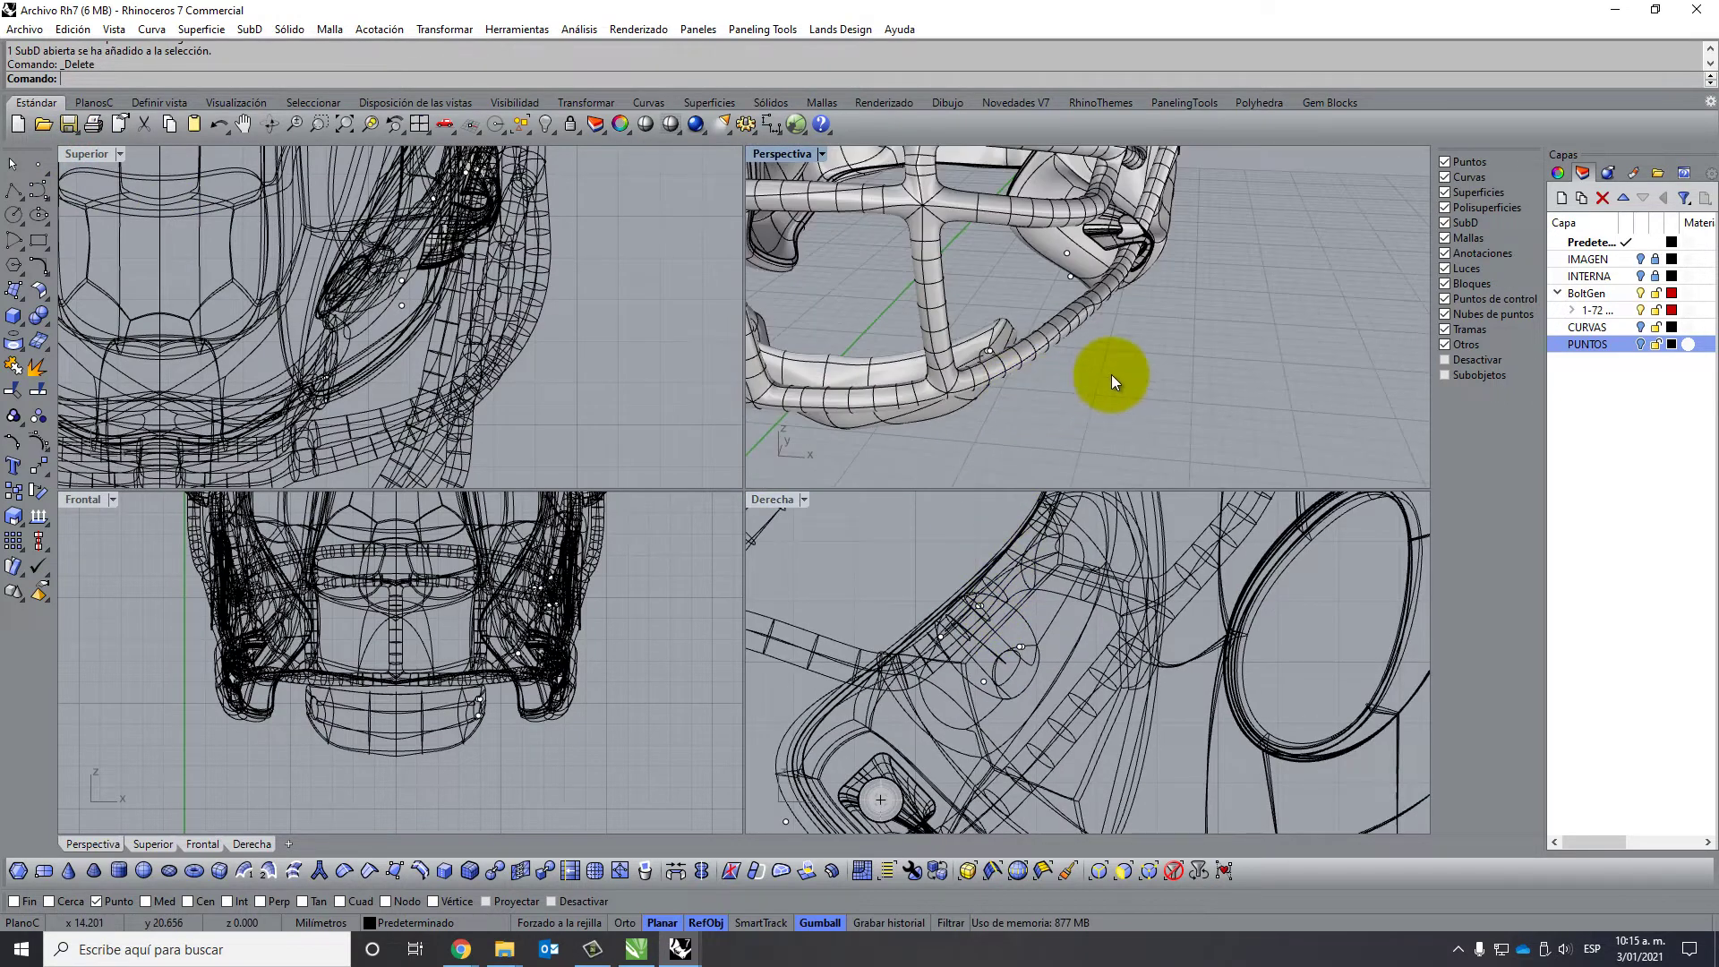
pyautogui.scroll(2, 1013, 297)
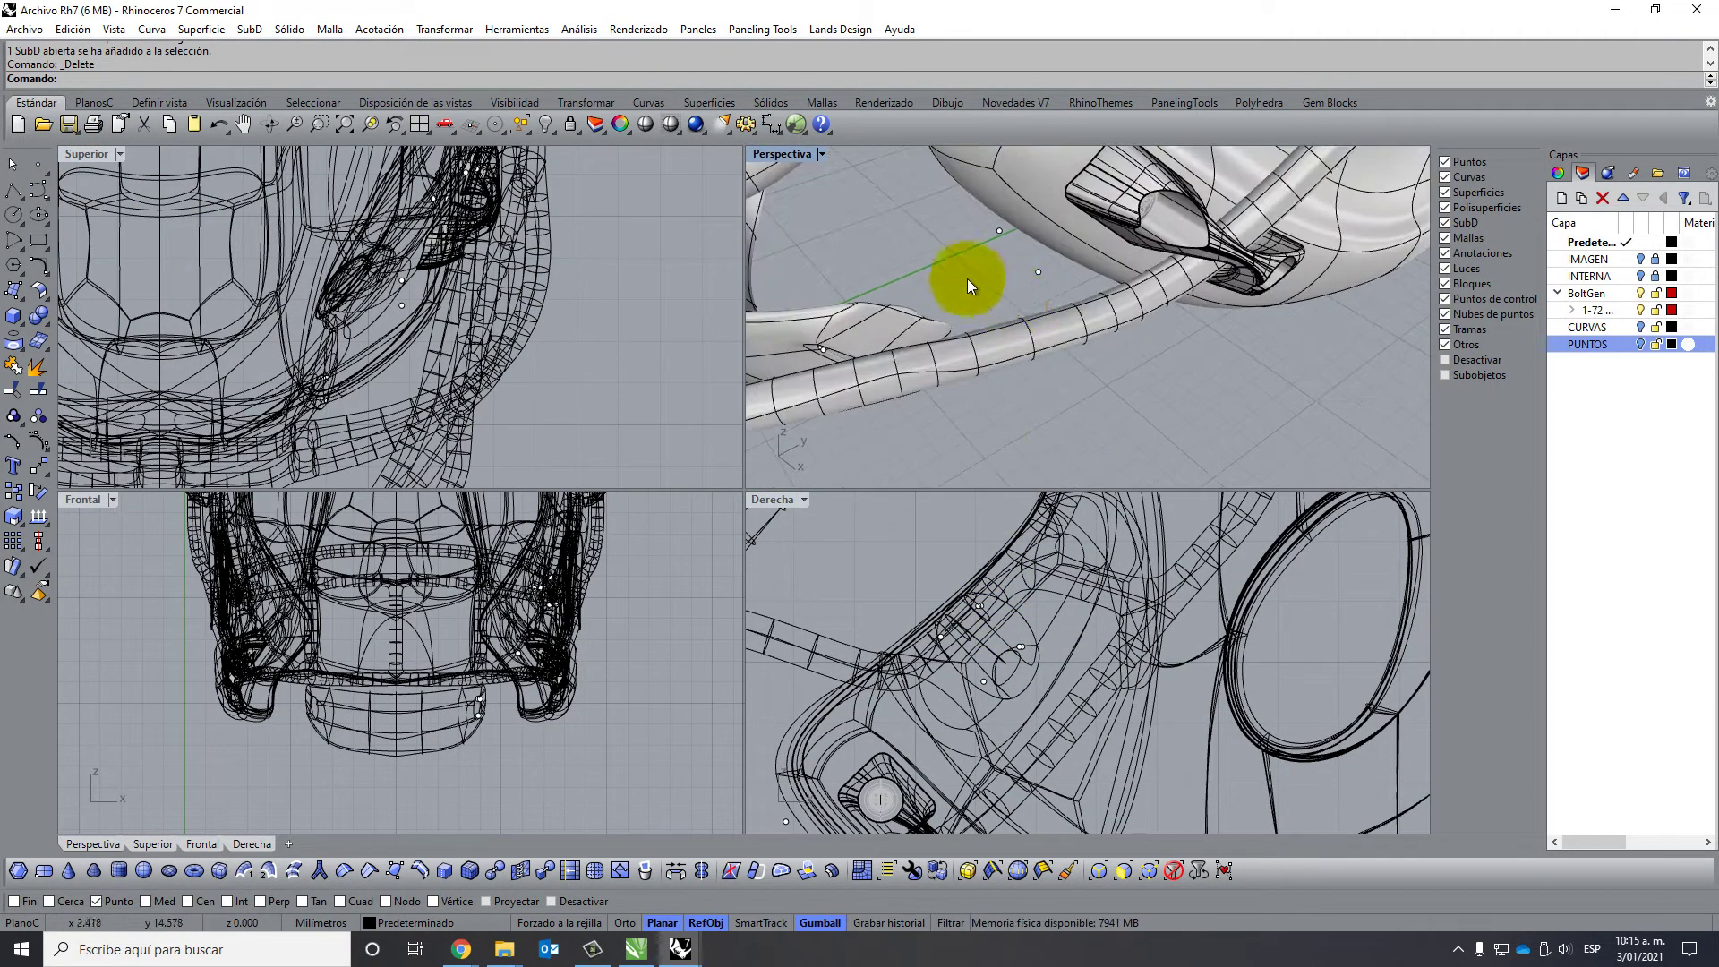
pyautogui.scroll(2, 967, 278)
pyautogui.scroll(2, 937, 260)
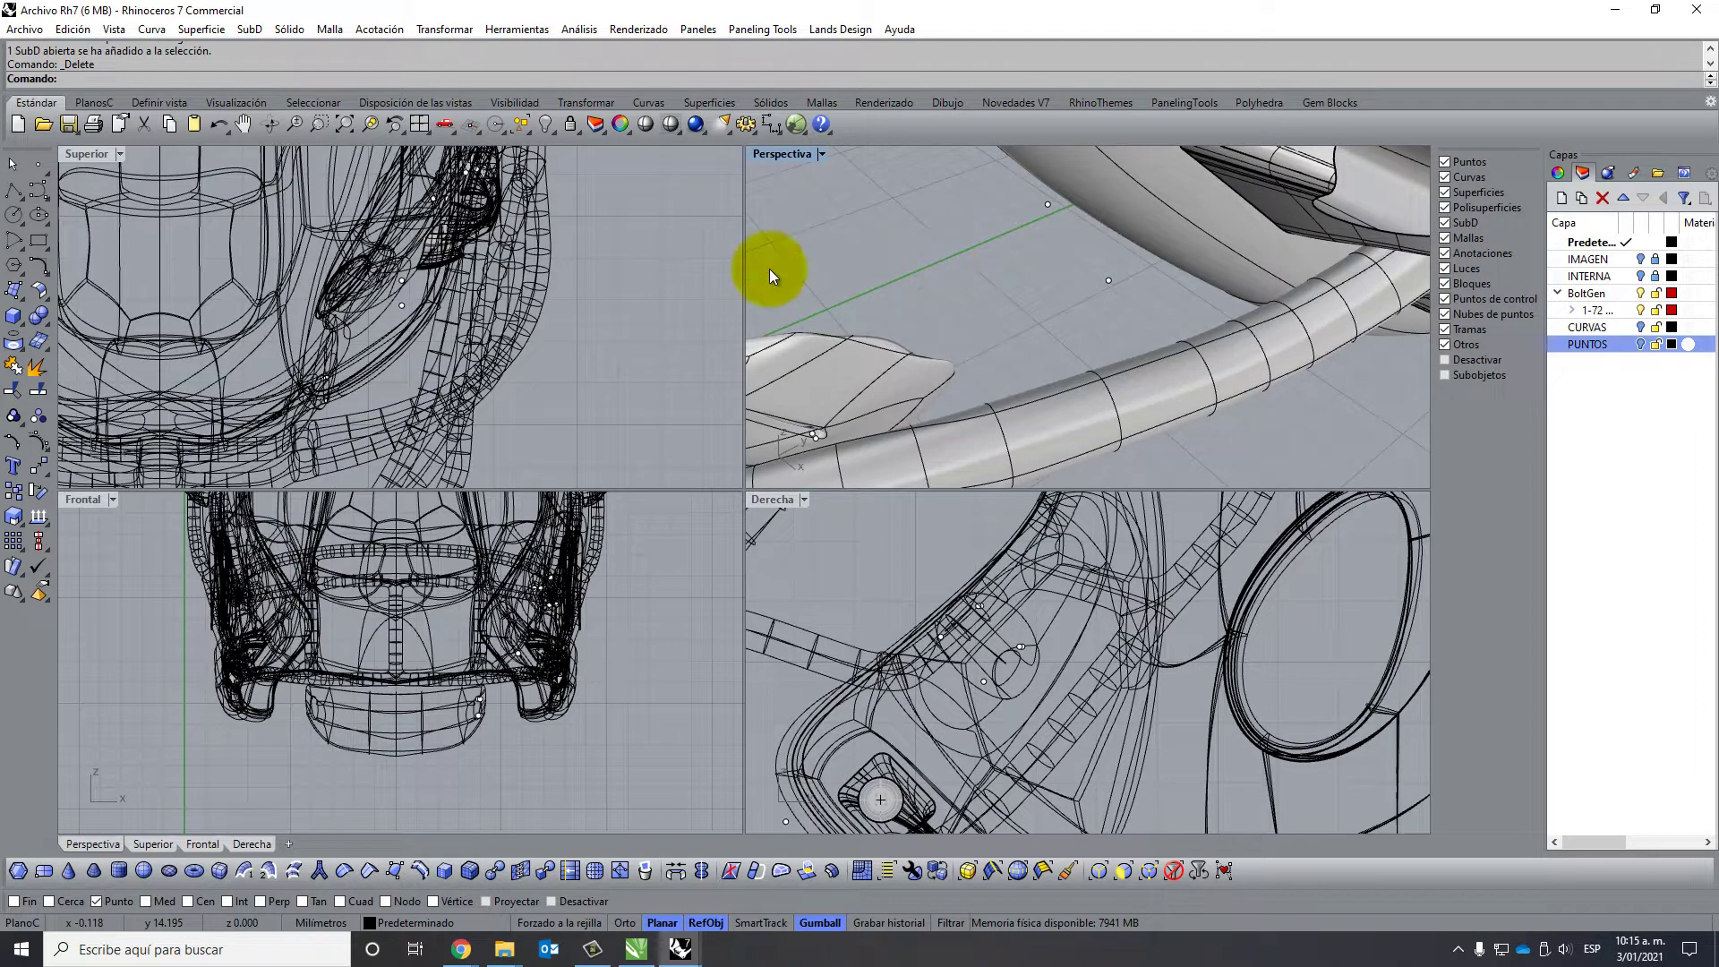
pyautogui.click(49, 206)
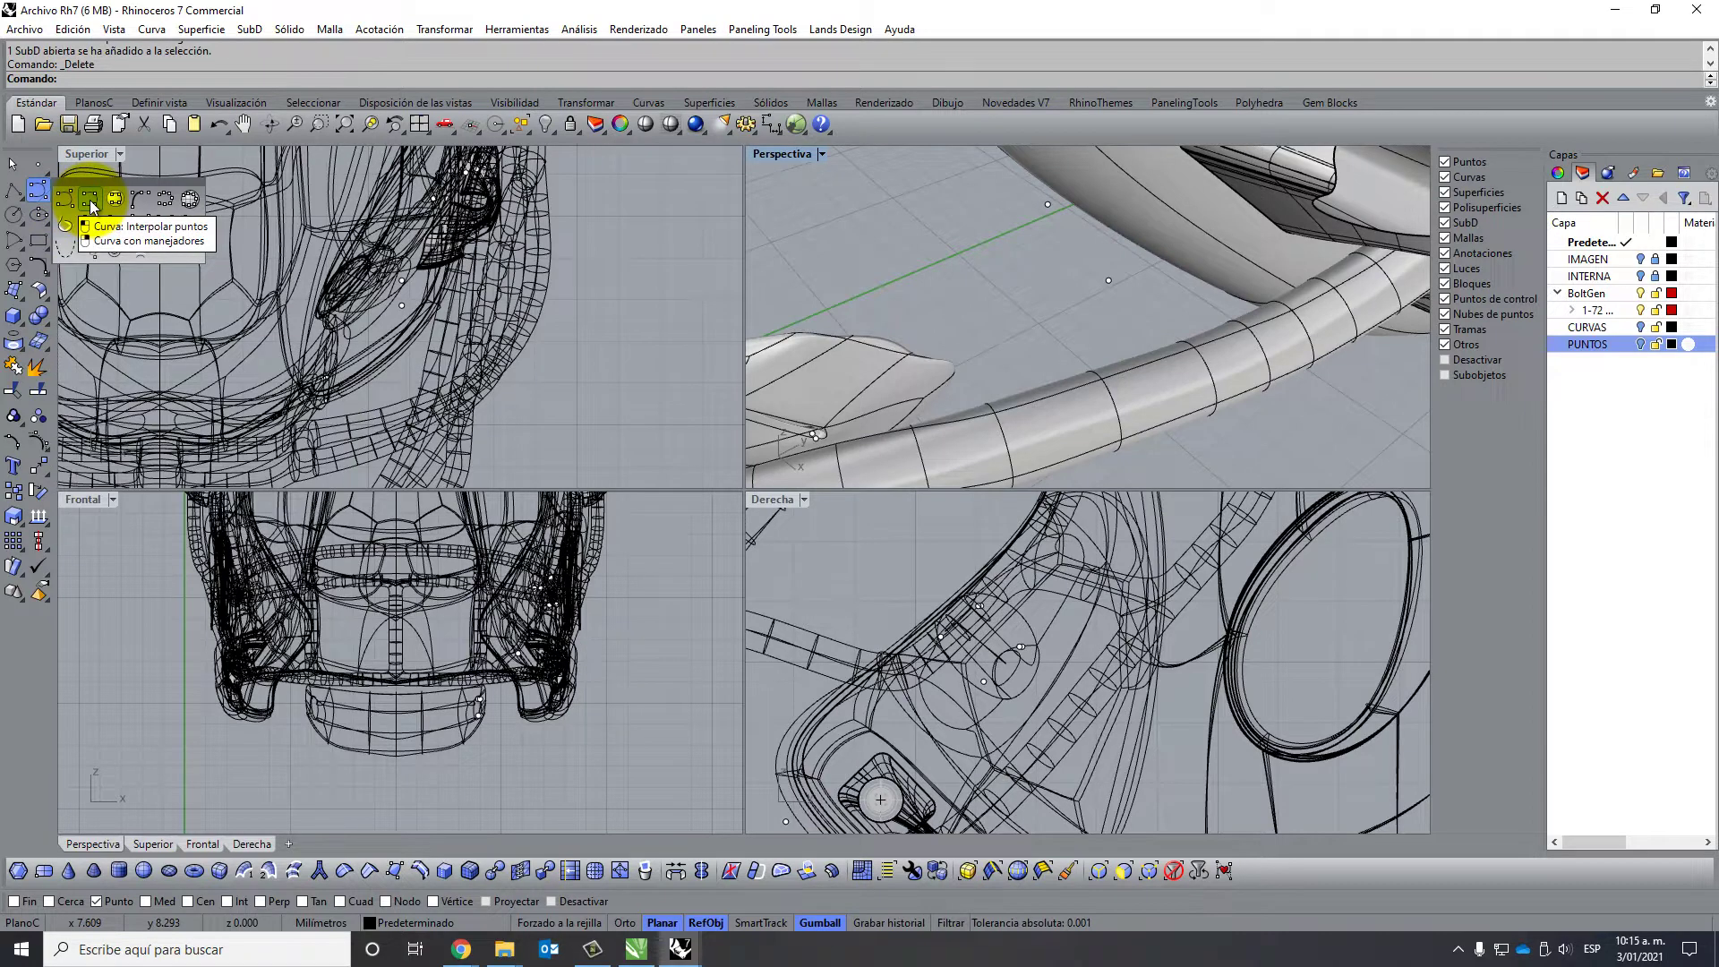
pyautogui.click(90, 204)
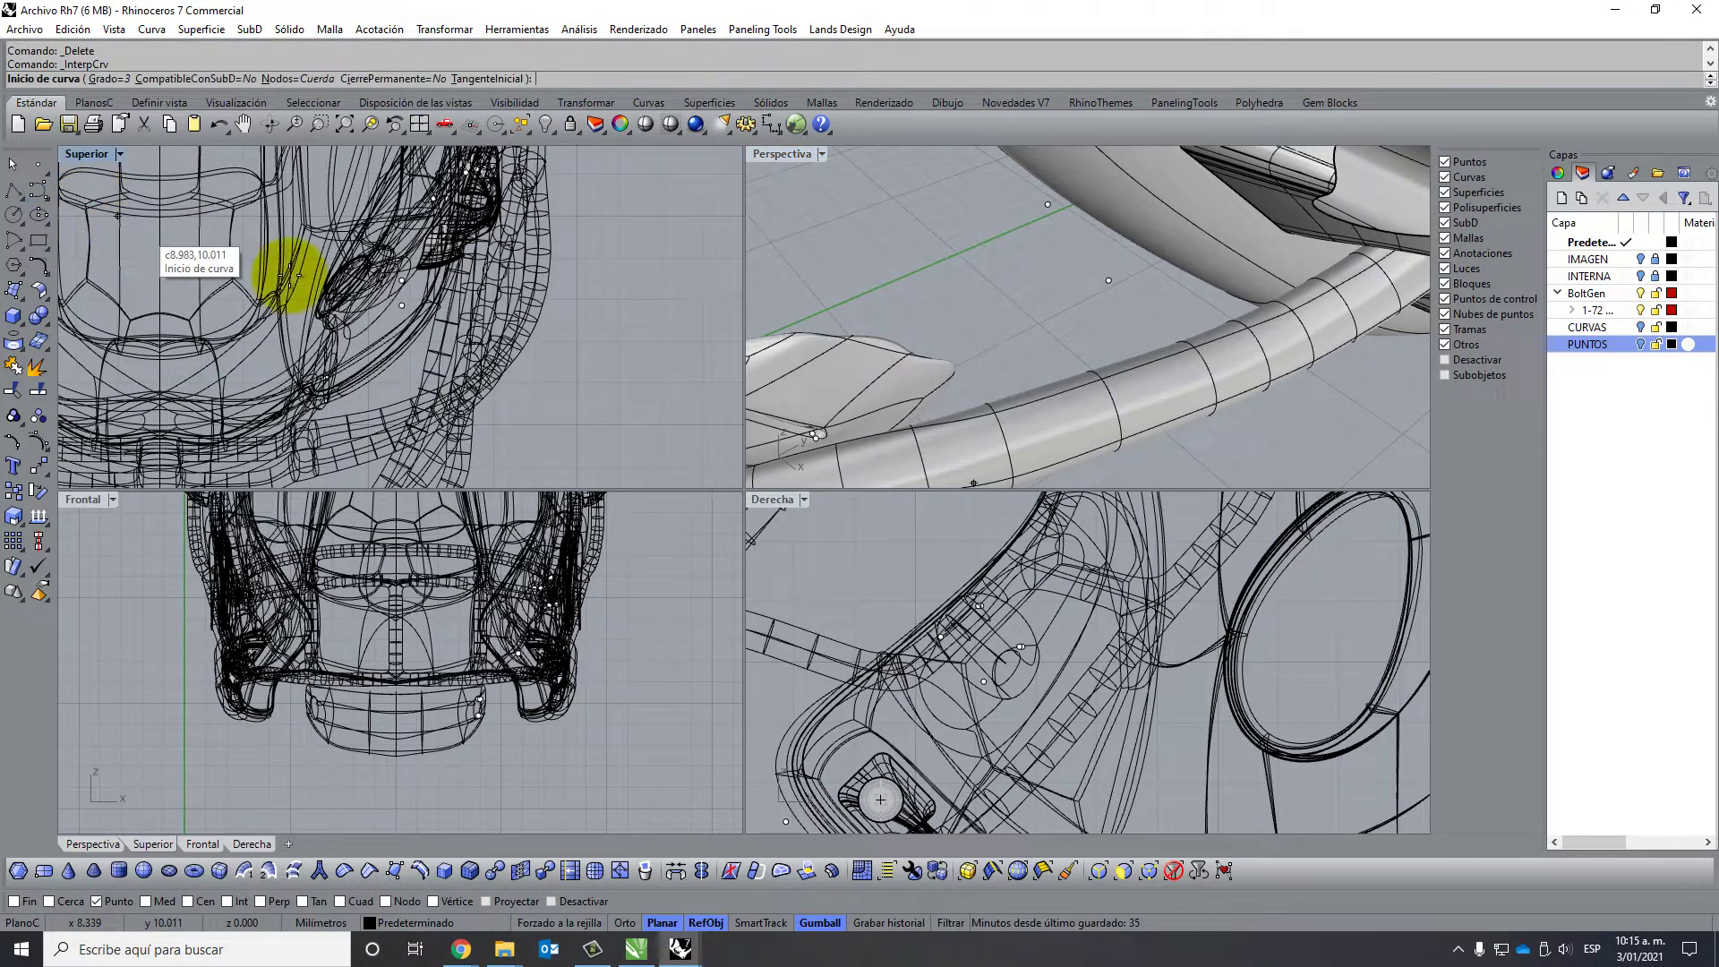
pyautogui.scroll(-3, 1048, 210)
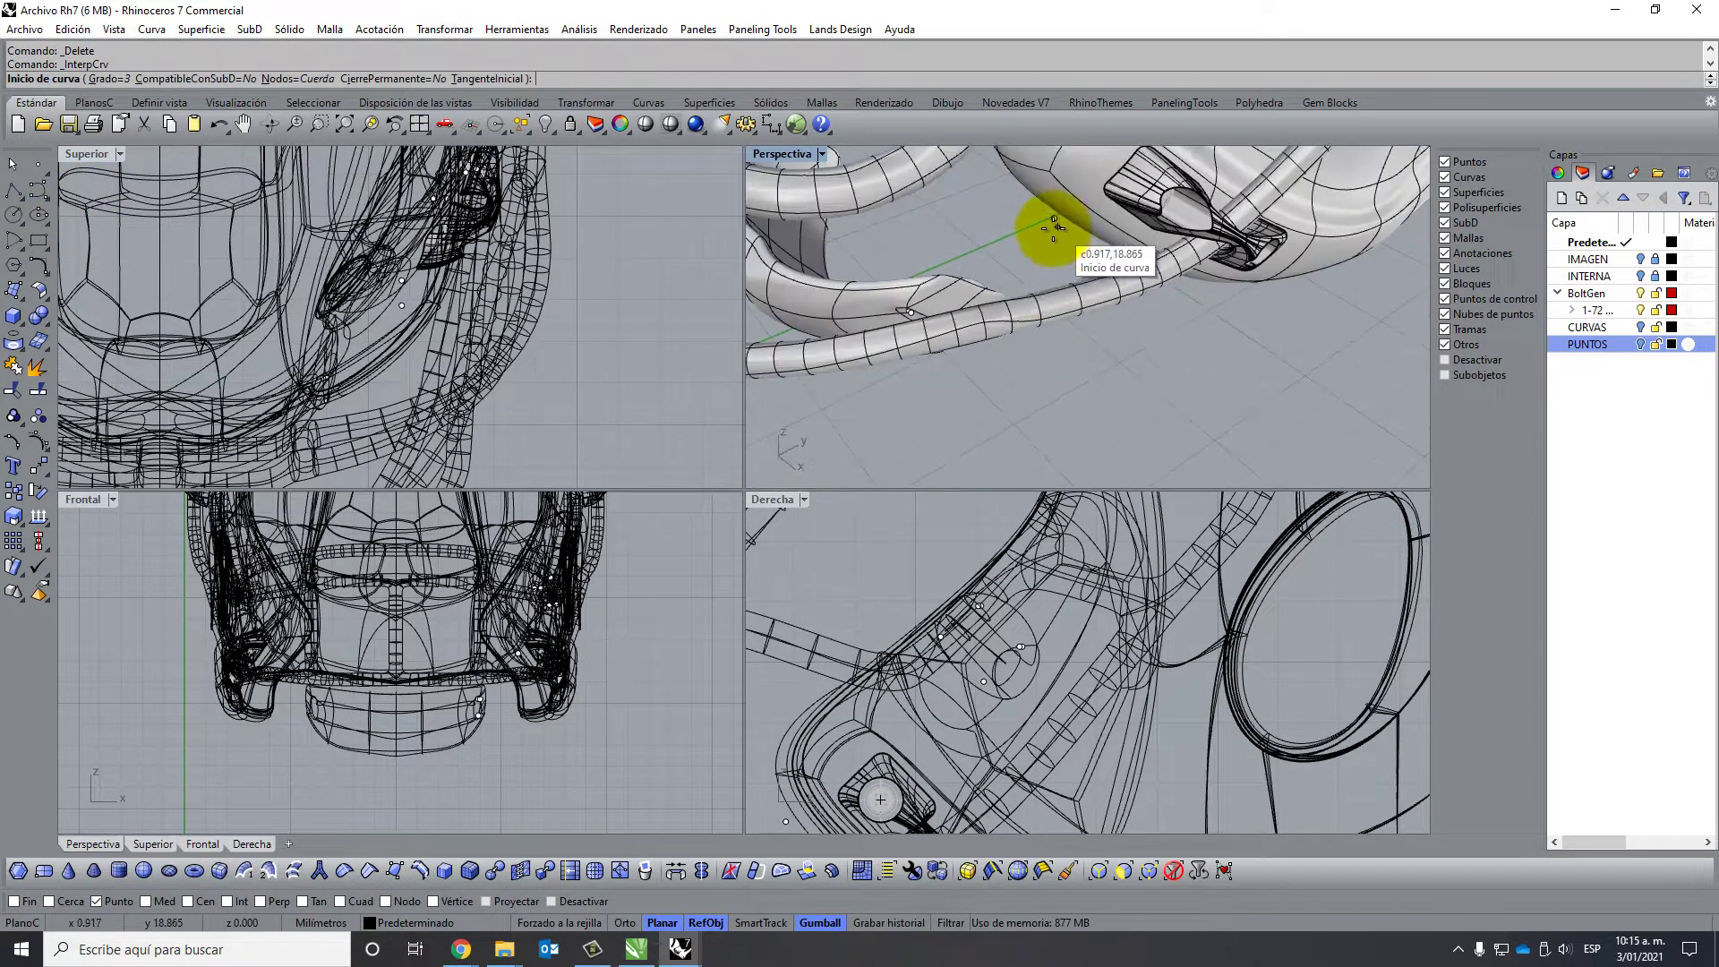
pyautogui.scroll(5, 918, 312)
pyautogui.moveTo(907, 310); pyautogui.dragTo(1017, 338, button='right')
pyautogui.scroll(3, 1030, 380)
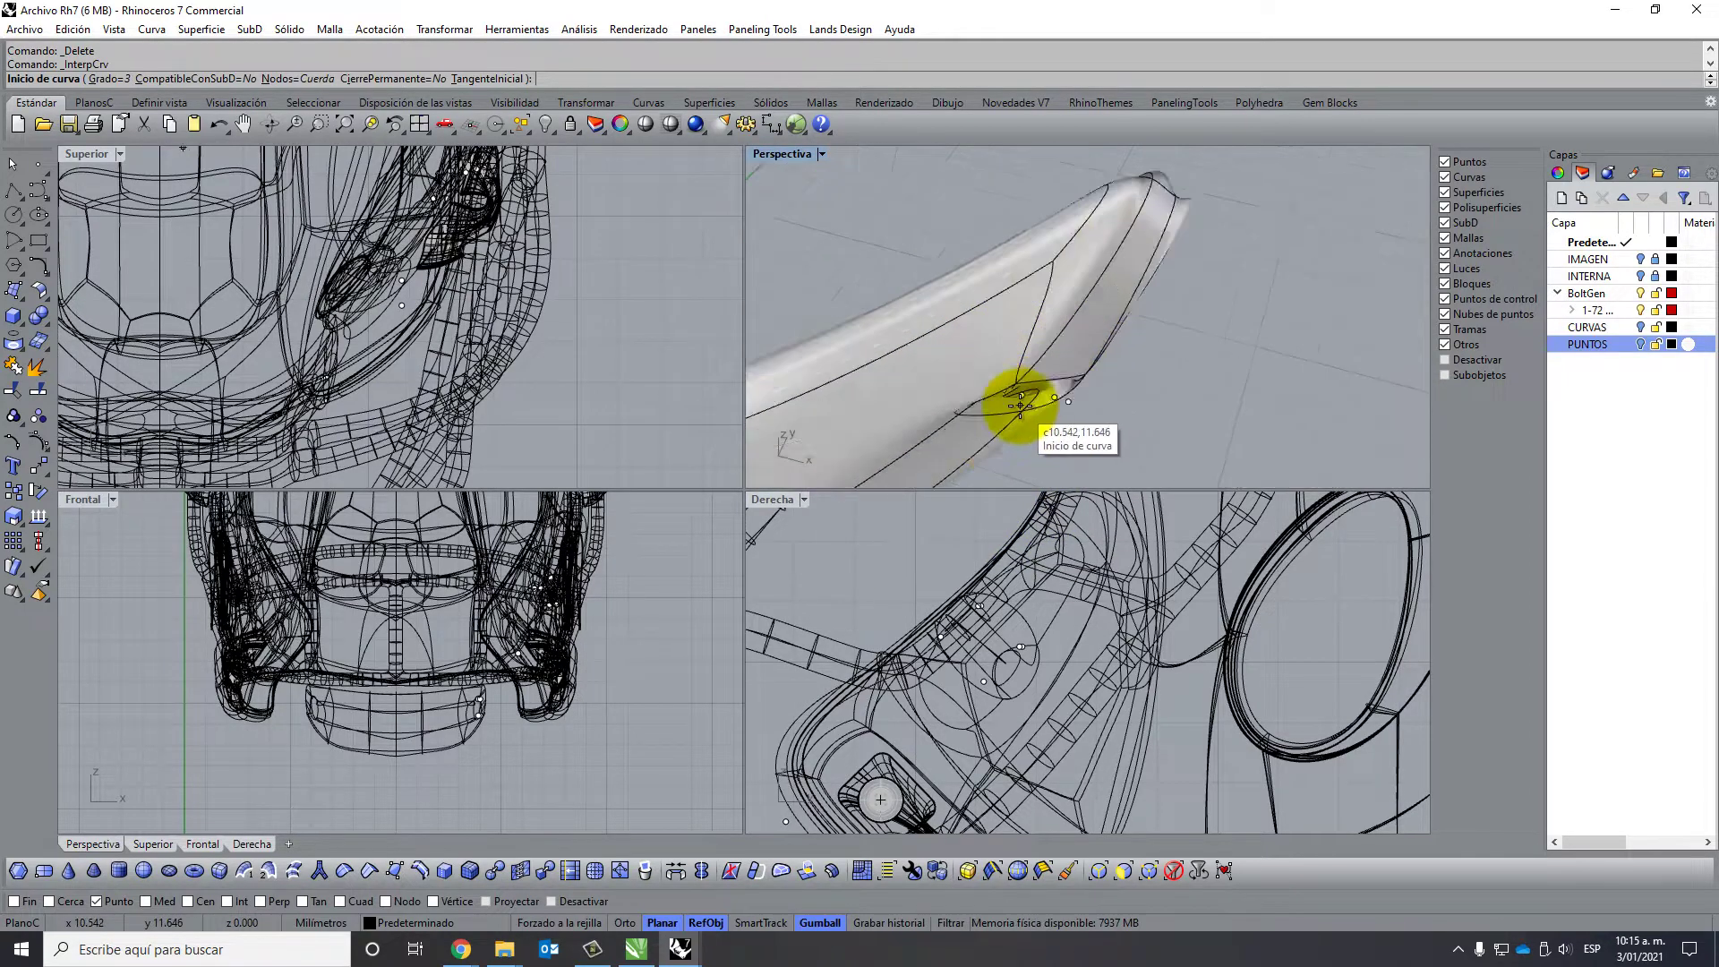
pyautogui.scroll(3, 1021, 367)
# Start the guide curve at the tube end and place a second point in Derecha.
pyautogui.click(980, 367)
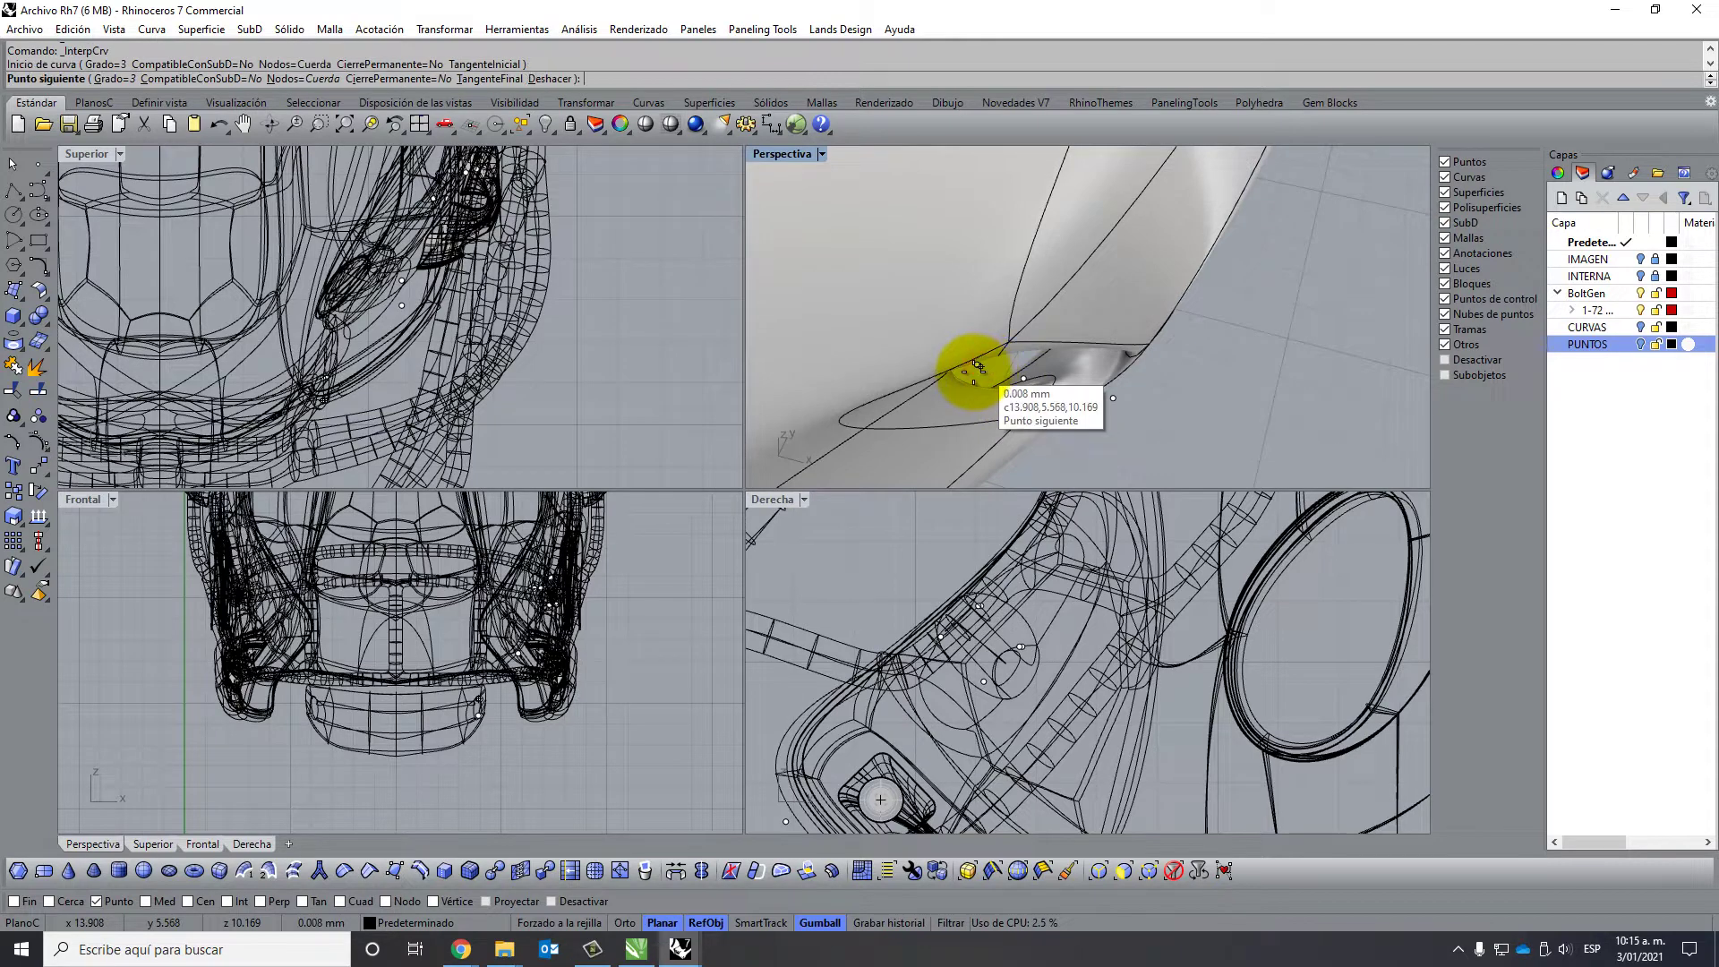
pyautogui.scroll(-2, 976, 376)
pyautogui.scroll(-2, 976, 376)
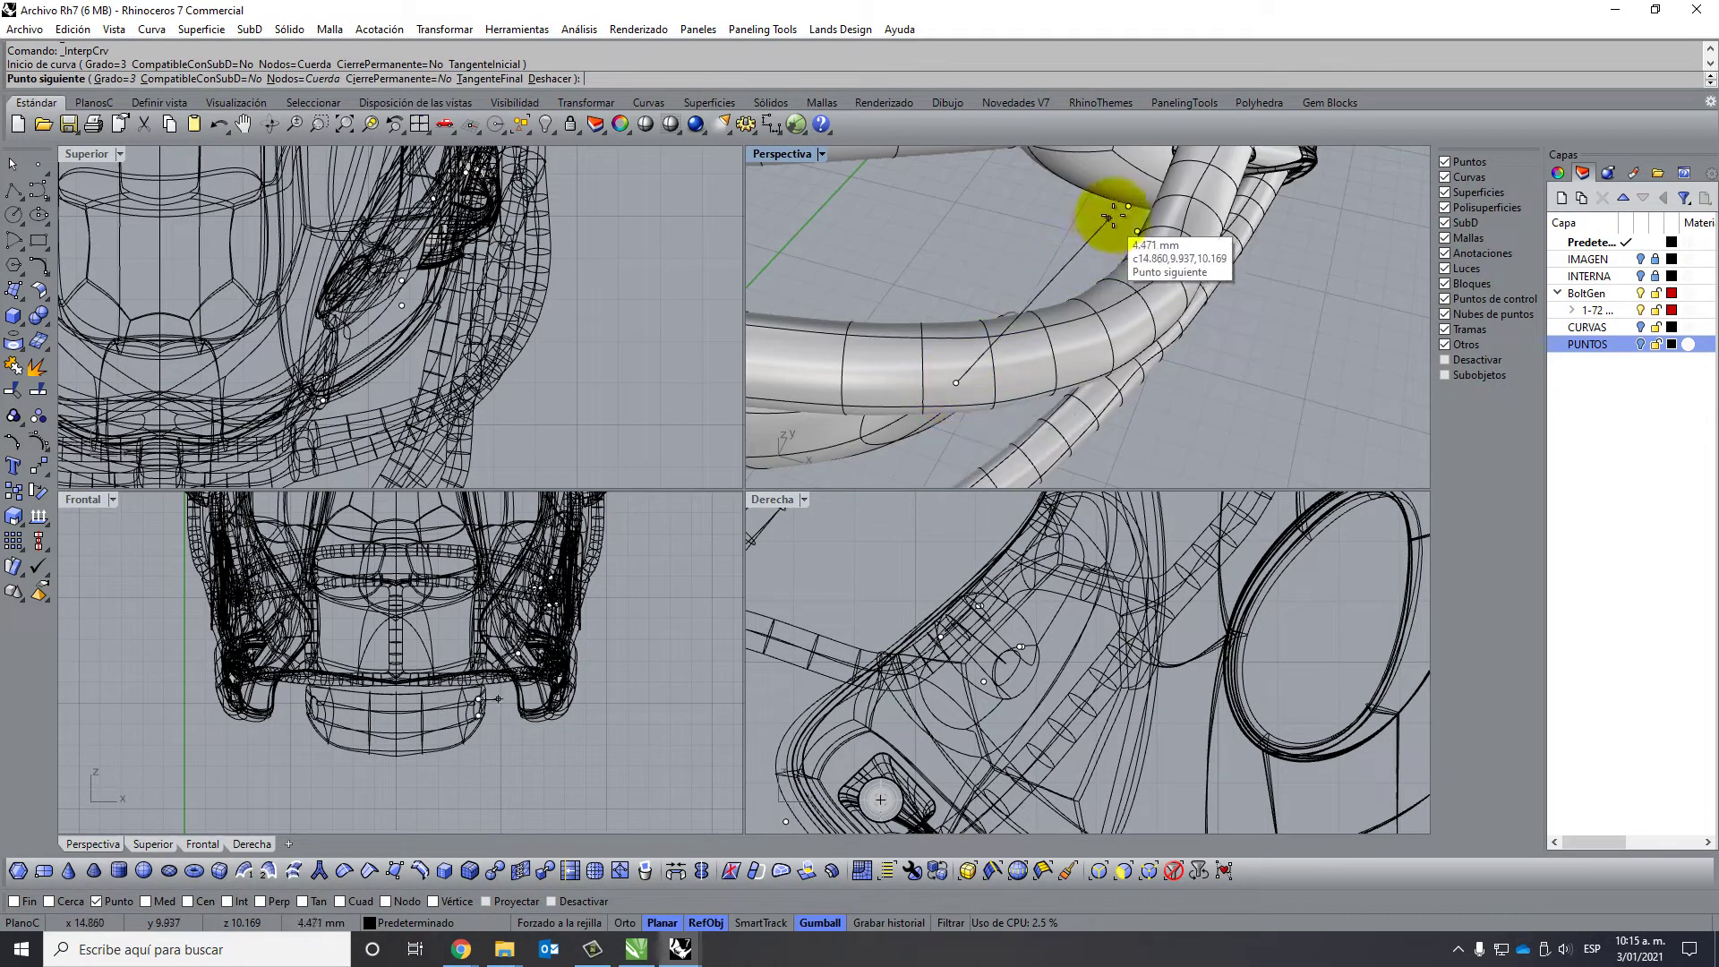
pyautogui.scroll(-2, 961, 569)
pyautogui.scroll(-2, 960, 569)
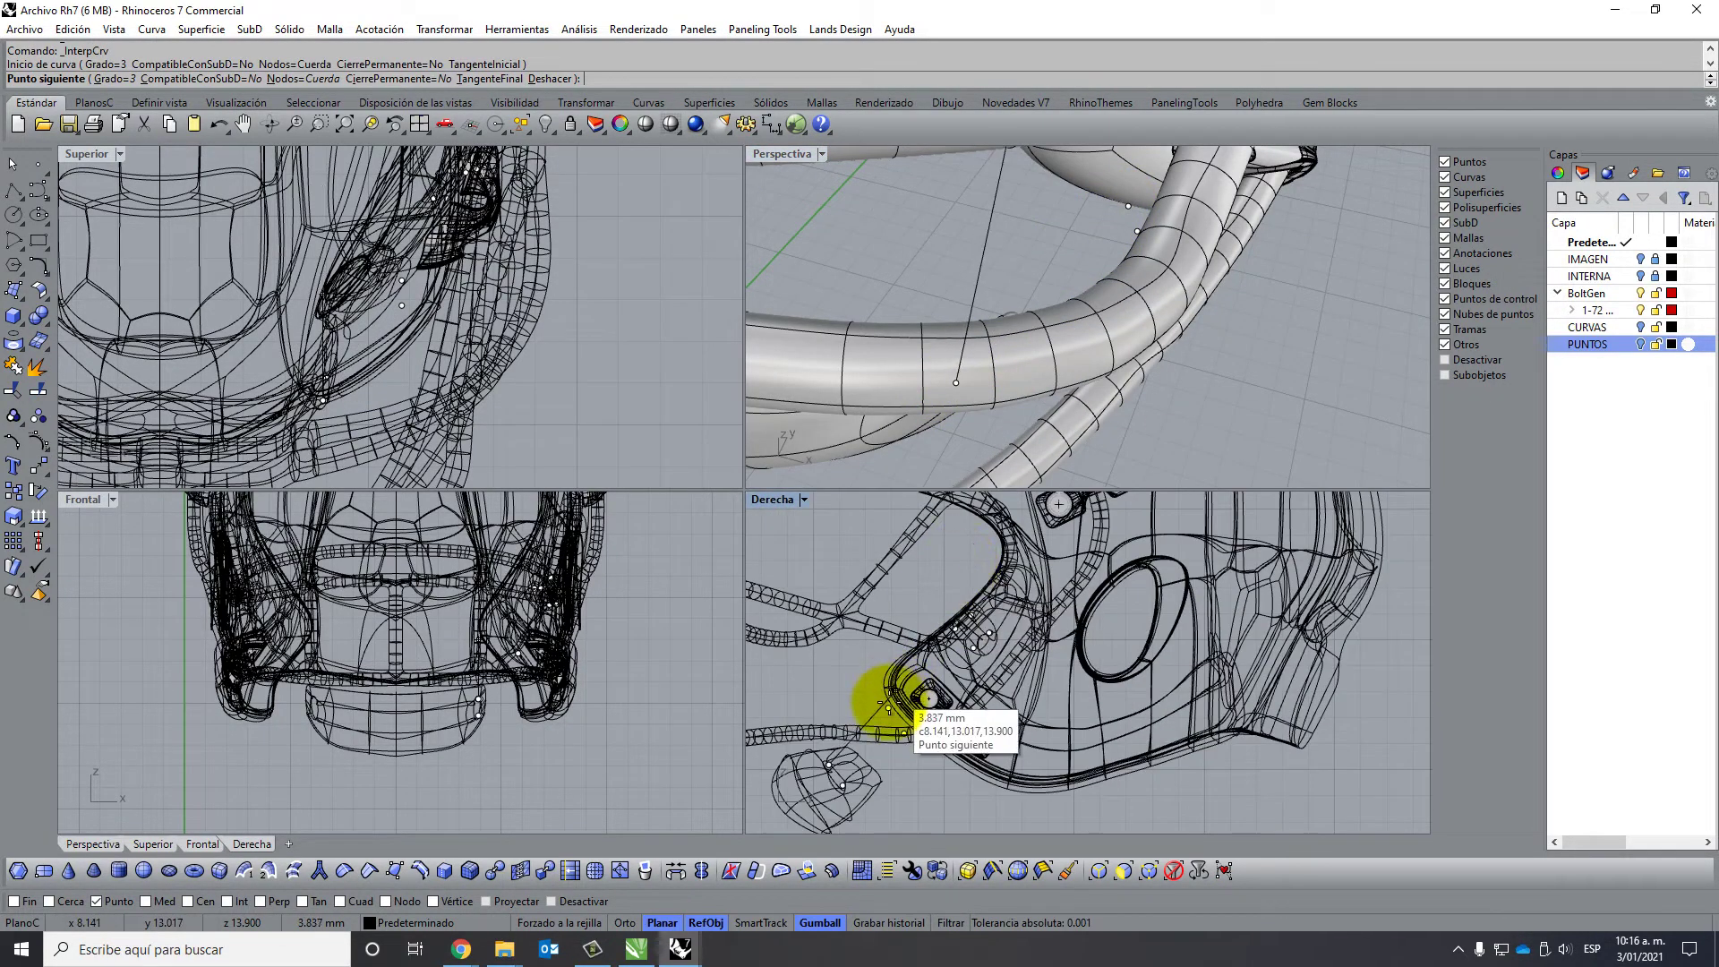
pyautogui.scroll(3, 890, 702)
pyautogui.click(891, 704)
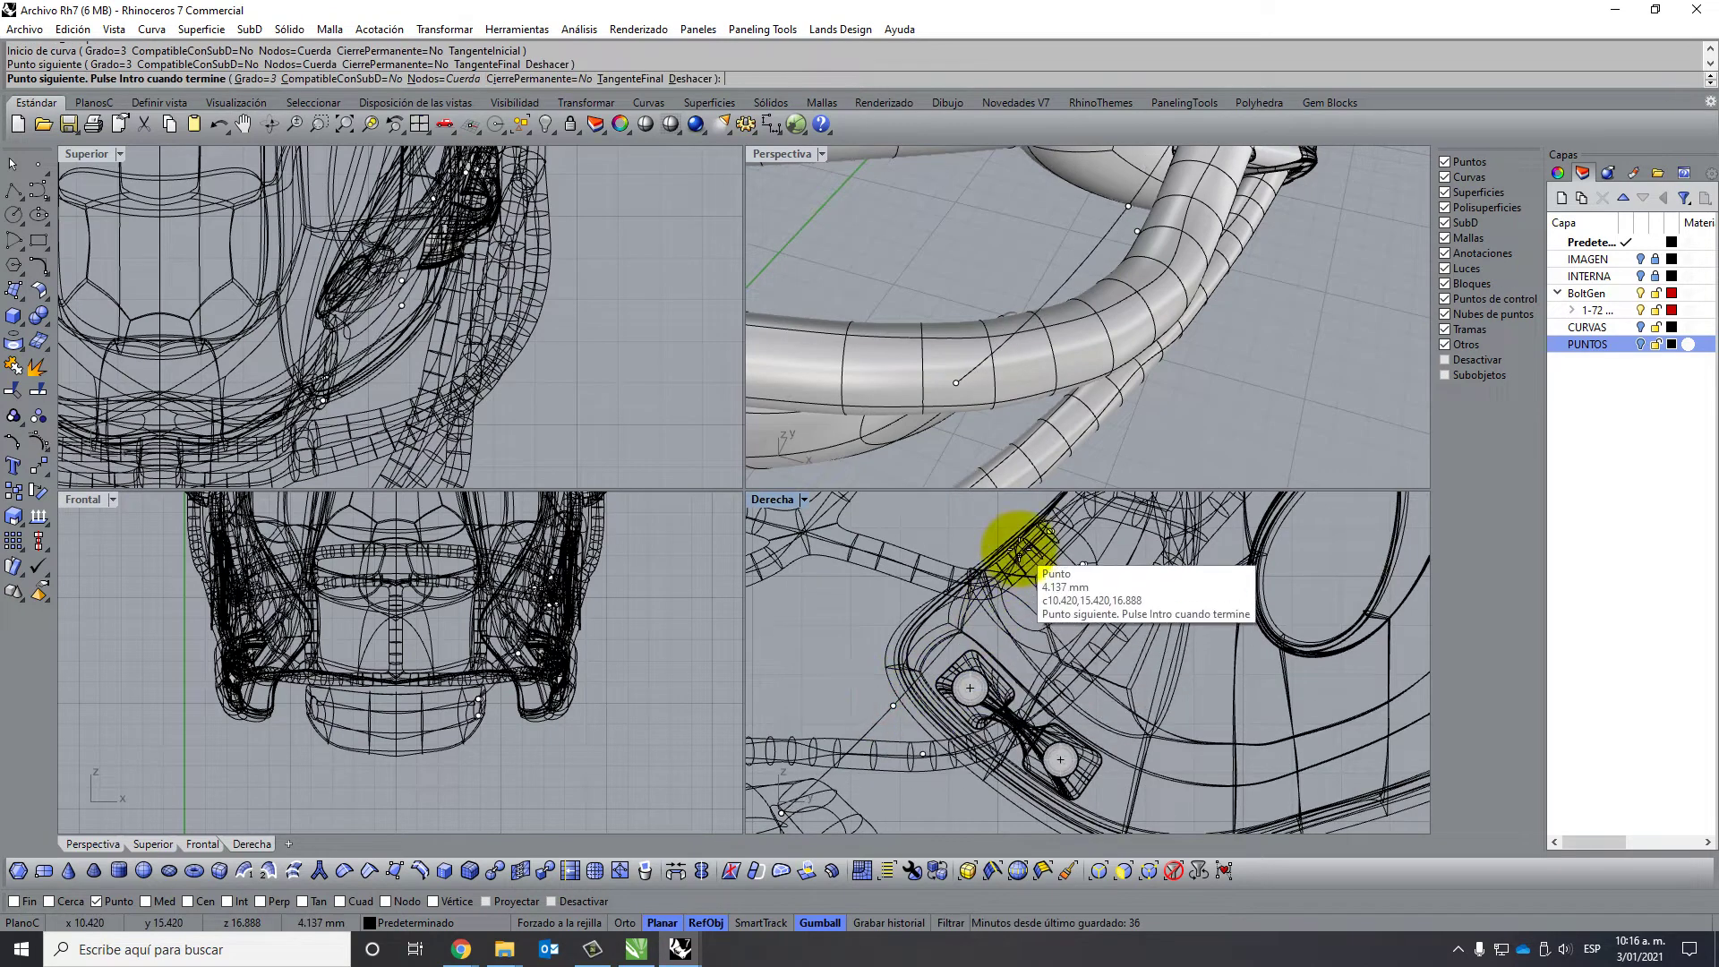
# Add three more curve points around the facemask clip hole in Perspectiva.
pyautogui.moveTo(959, 391); pyautogui.dragTo(1059, 250, button='right')
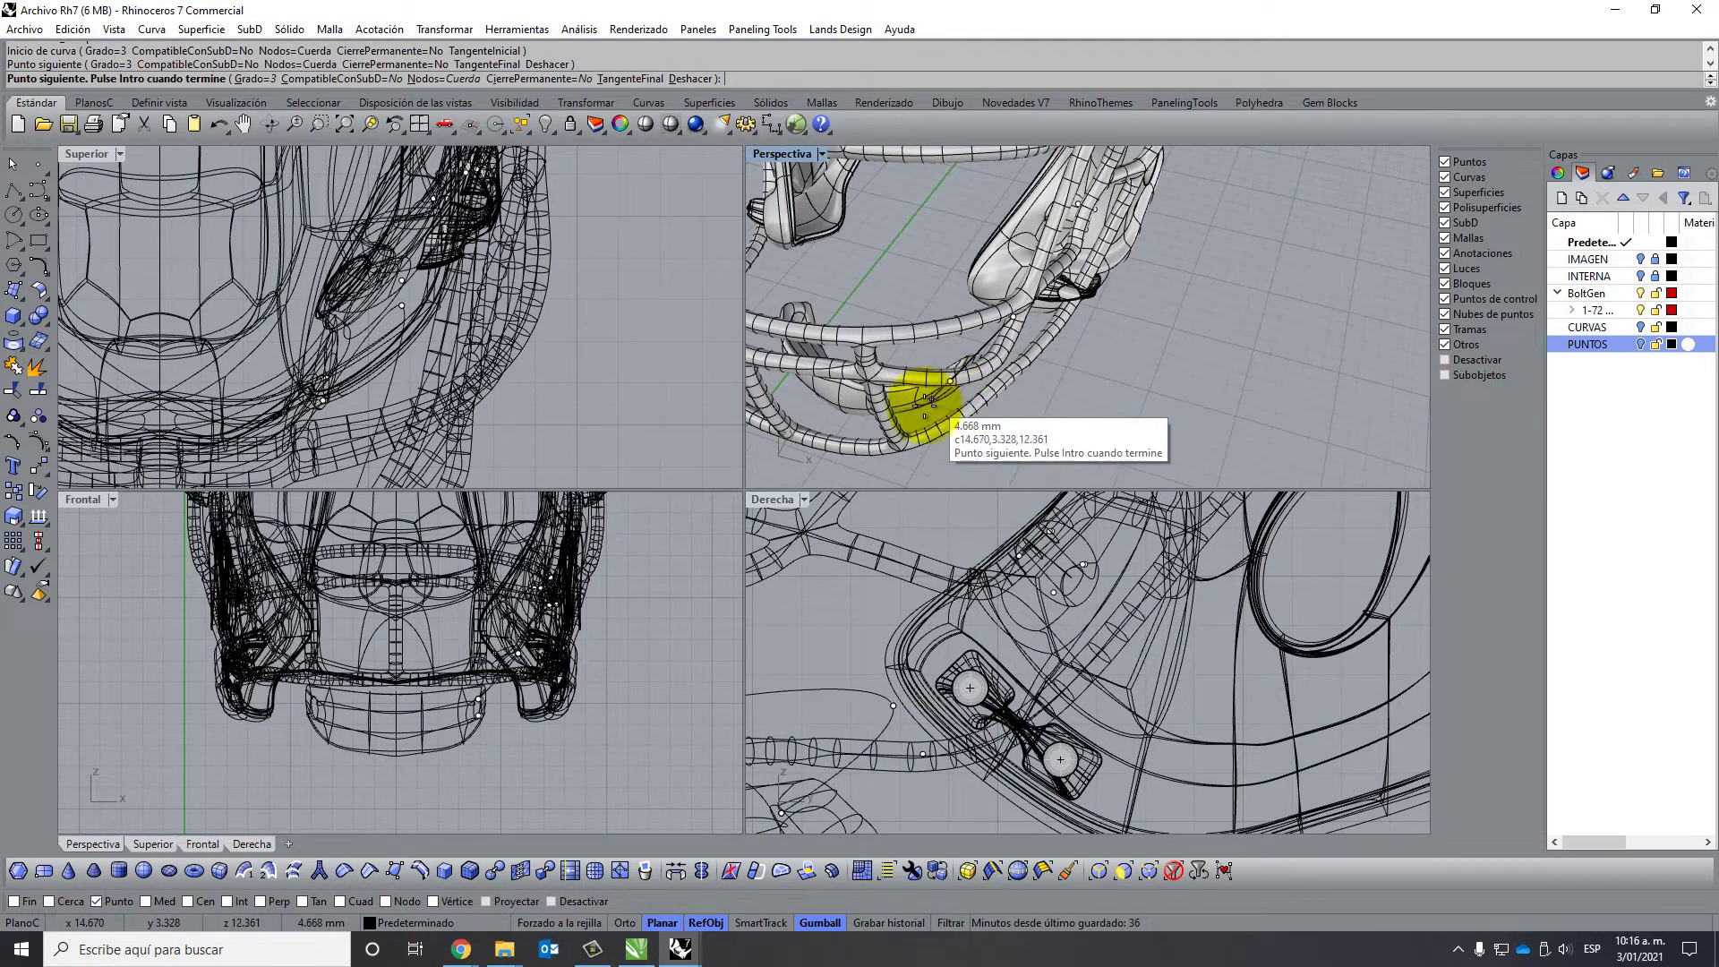
pyautogui.scroll(2, 1025, 277)
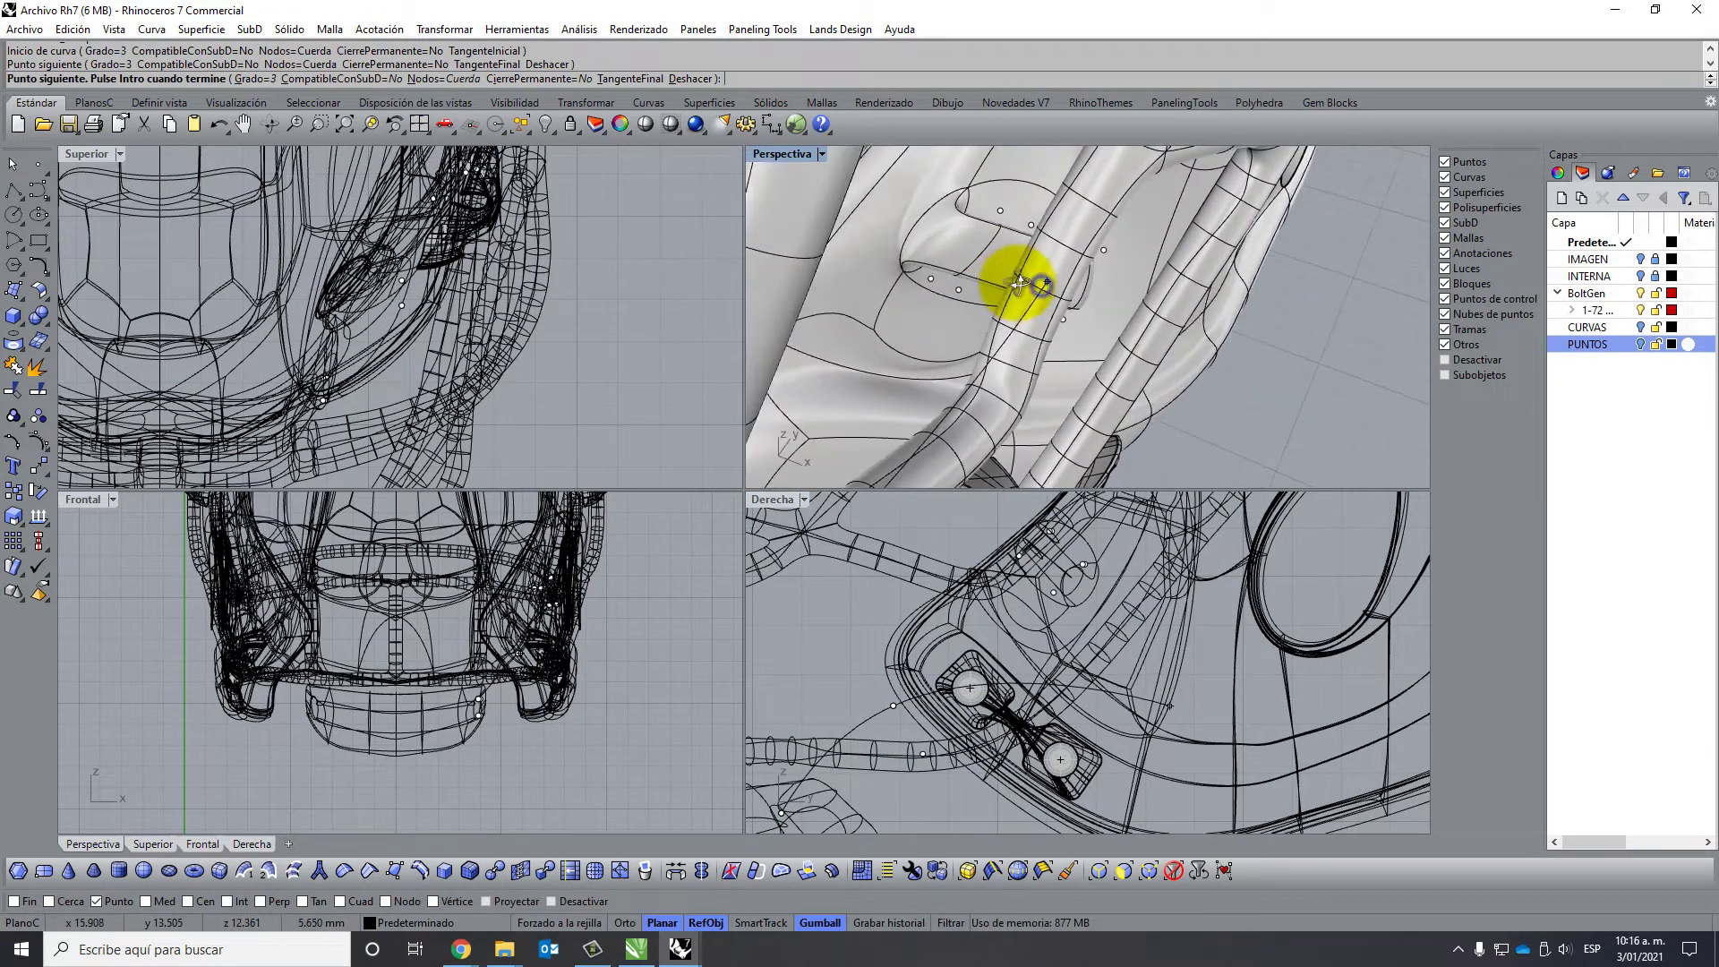
pyautogui.scroll(2, 994, 273)
pyautogui.scroll(2, 927, 273)
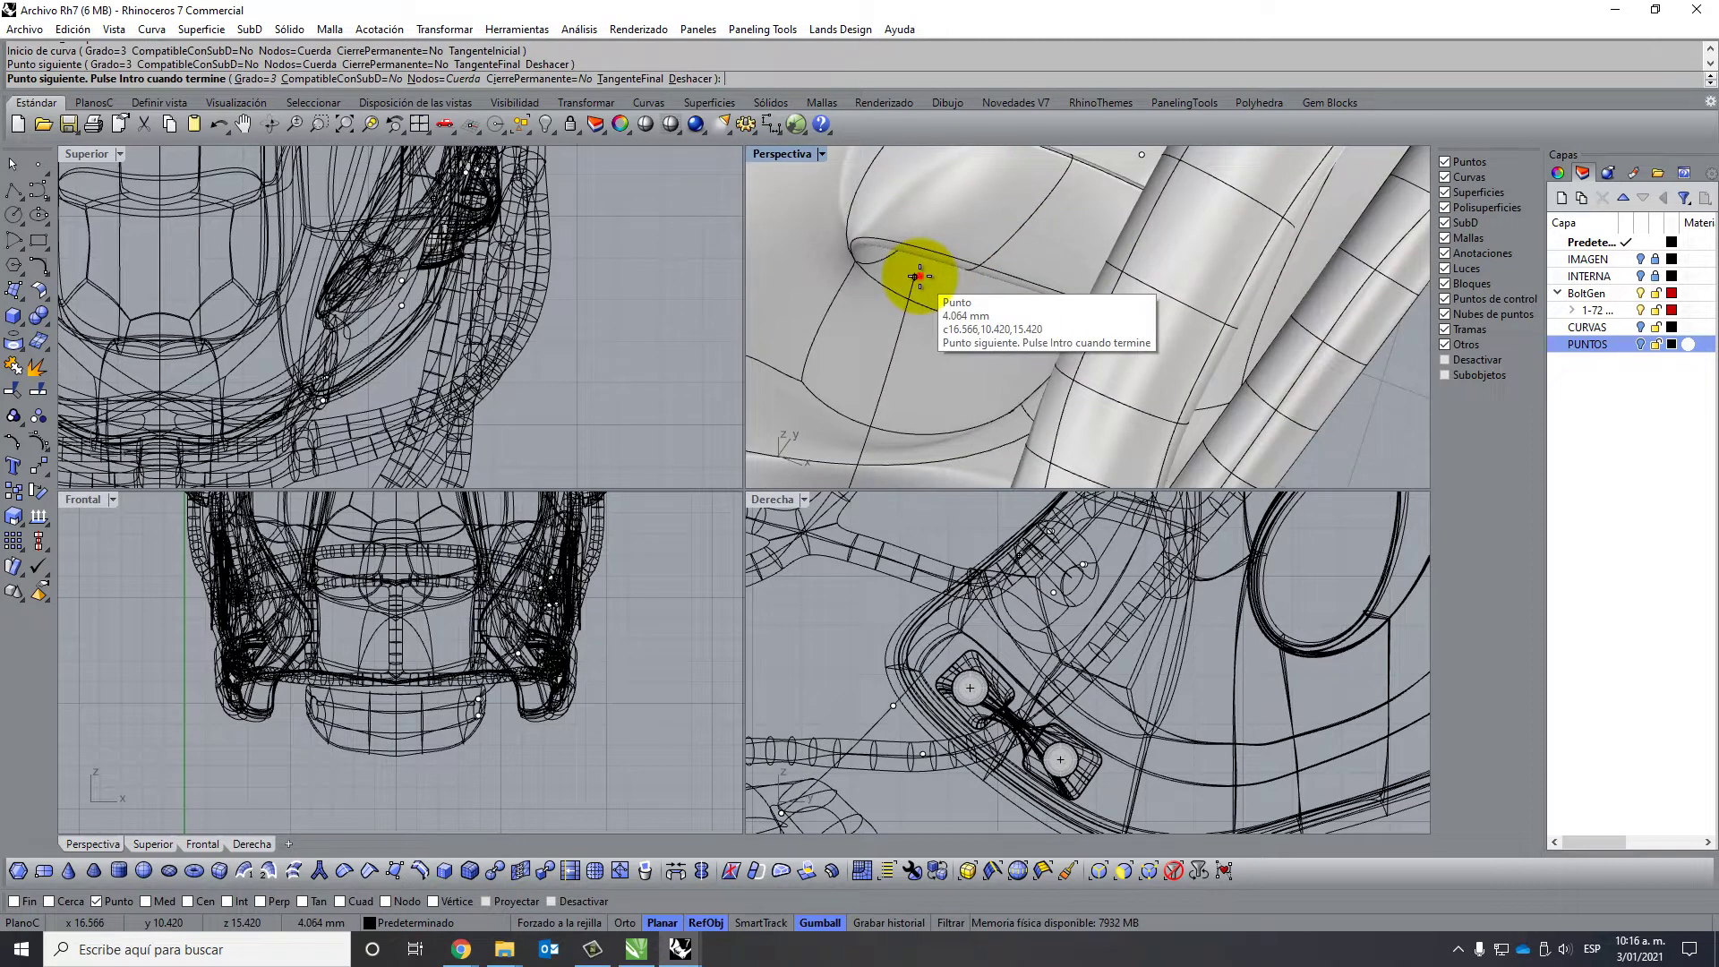
pyautogui.click(919, 277)
pyautogui.moveTo(922, 273); pyautogui.dragTo(989, 212, button='right')
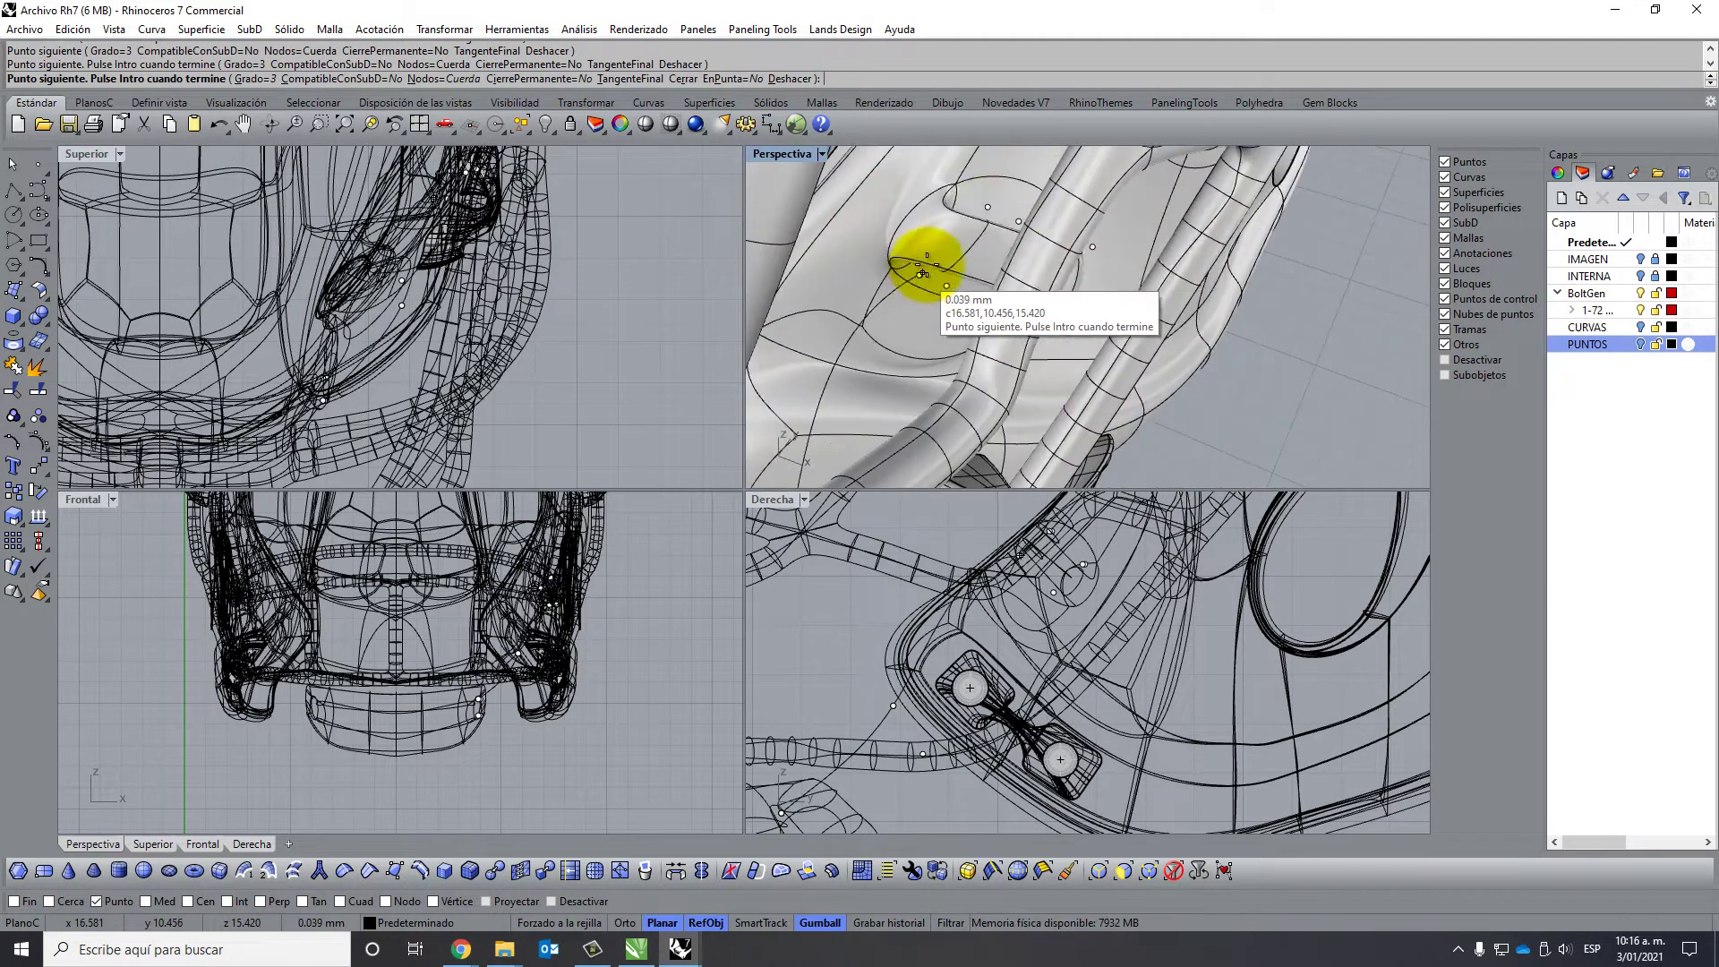
pyautogui.click(988, 209)
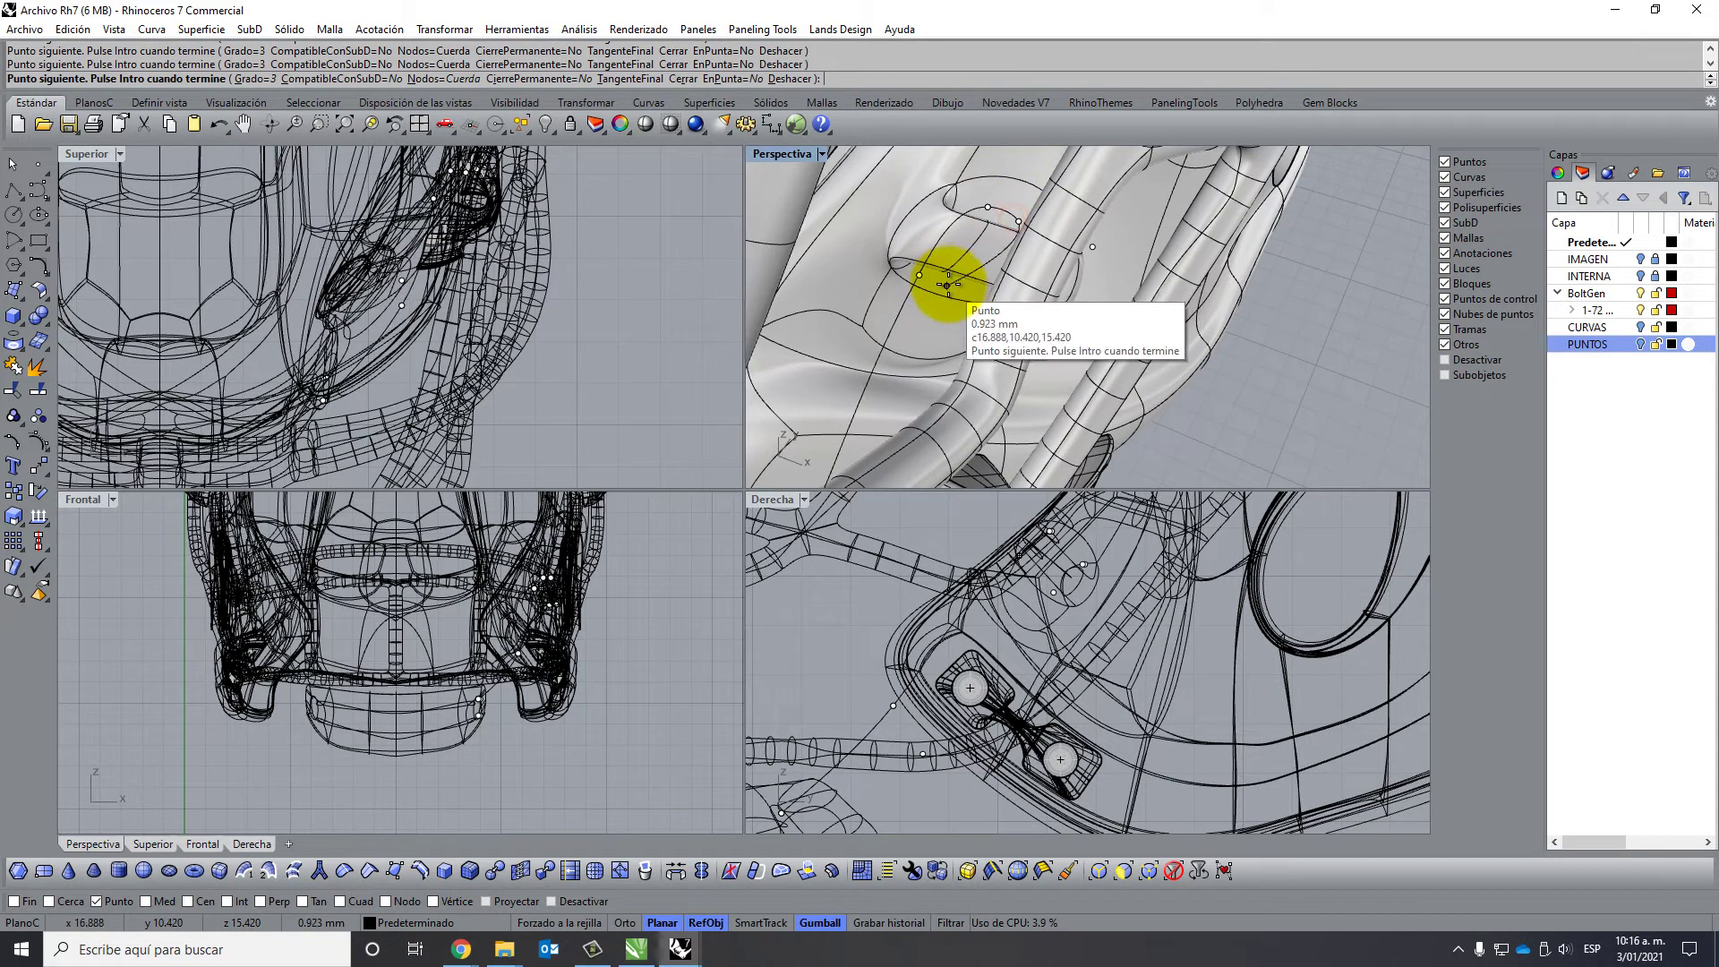
pyautogui.click(947, 285)
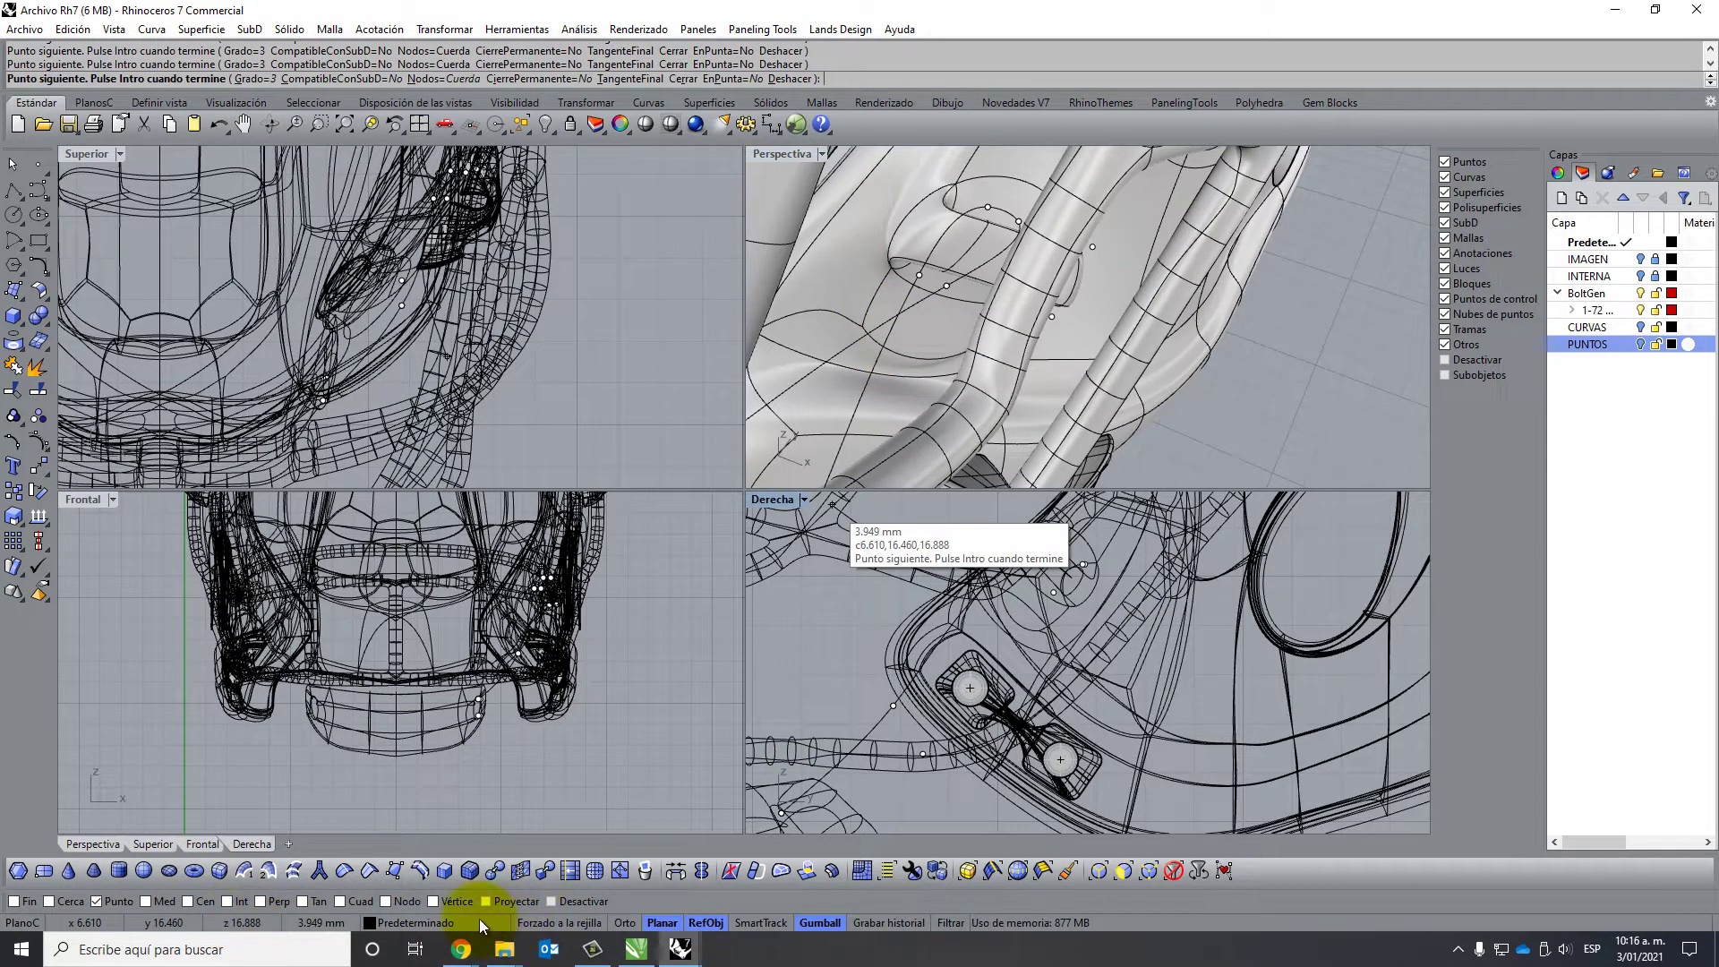
# Try an On Curve one-time snap, maximize Perspective, and cancel the pending curve.
pyautogui.press('ctrl')
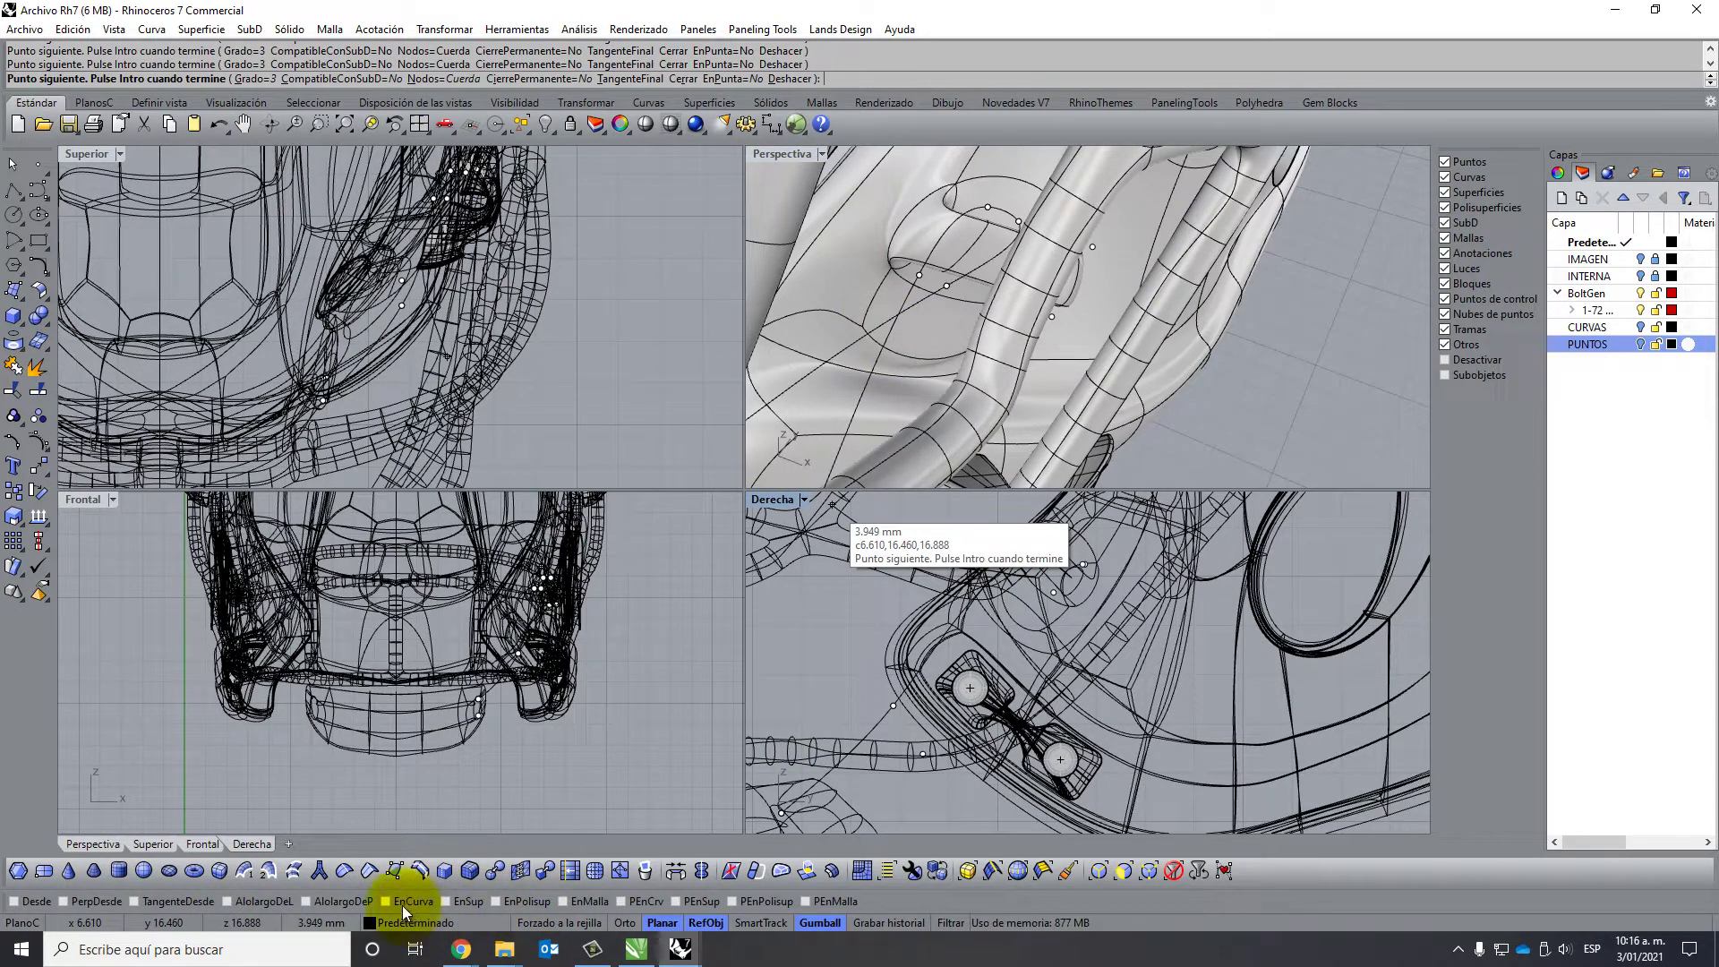
pyautogui.click(394, 902)
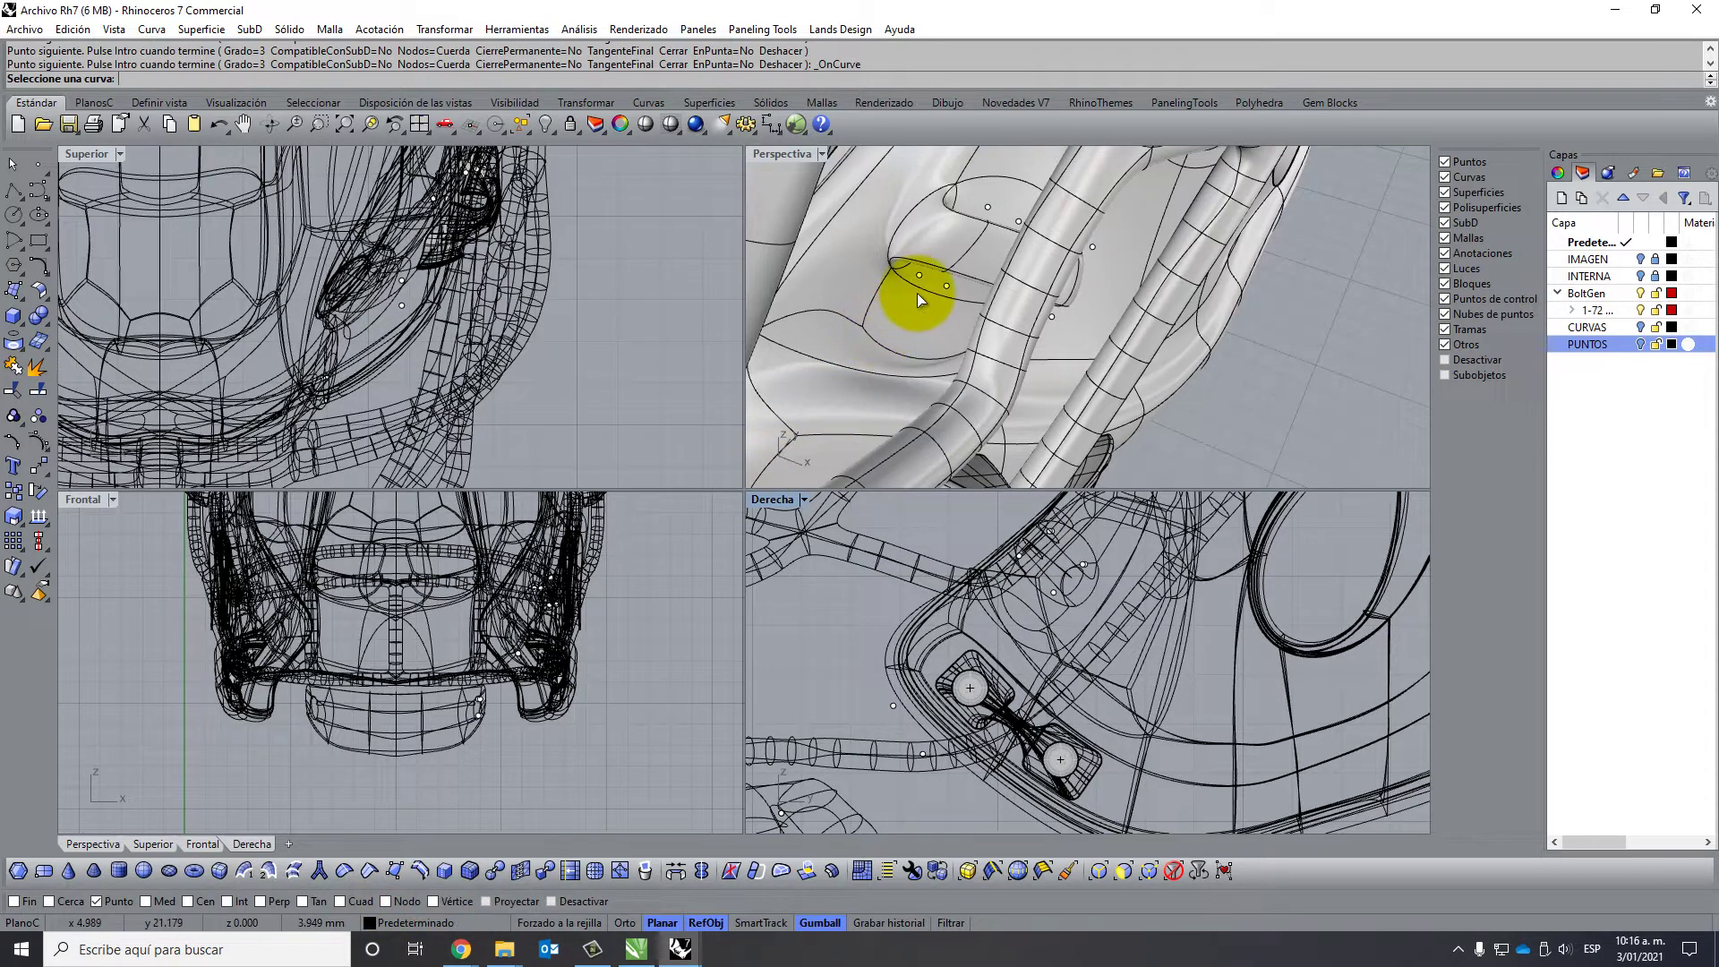
pyautogui.moveTo(900, 277)
pyautogui.mouseDown(button='right')
pyautogui.moveTo(886, 242)
pyautogui.moveTo(1075, 290)
pyautogui.mouseUp(button='right')
pyautogui.doubleClick(778, 153)
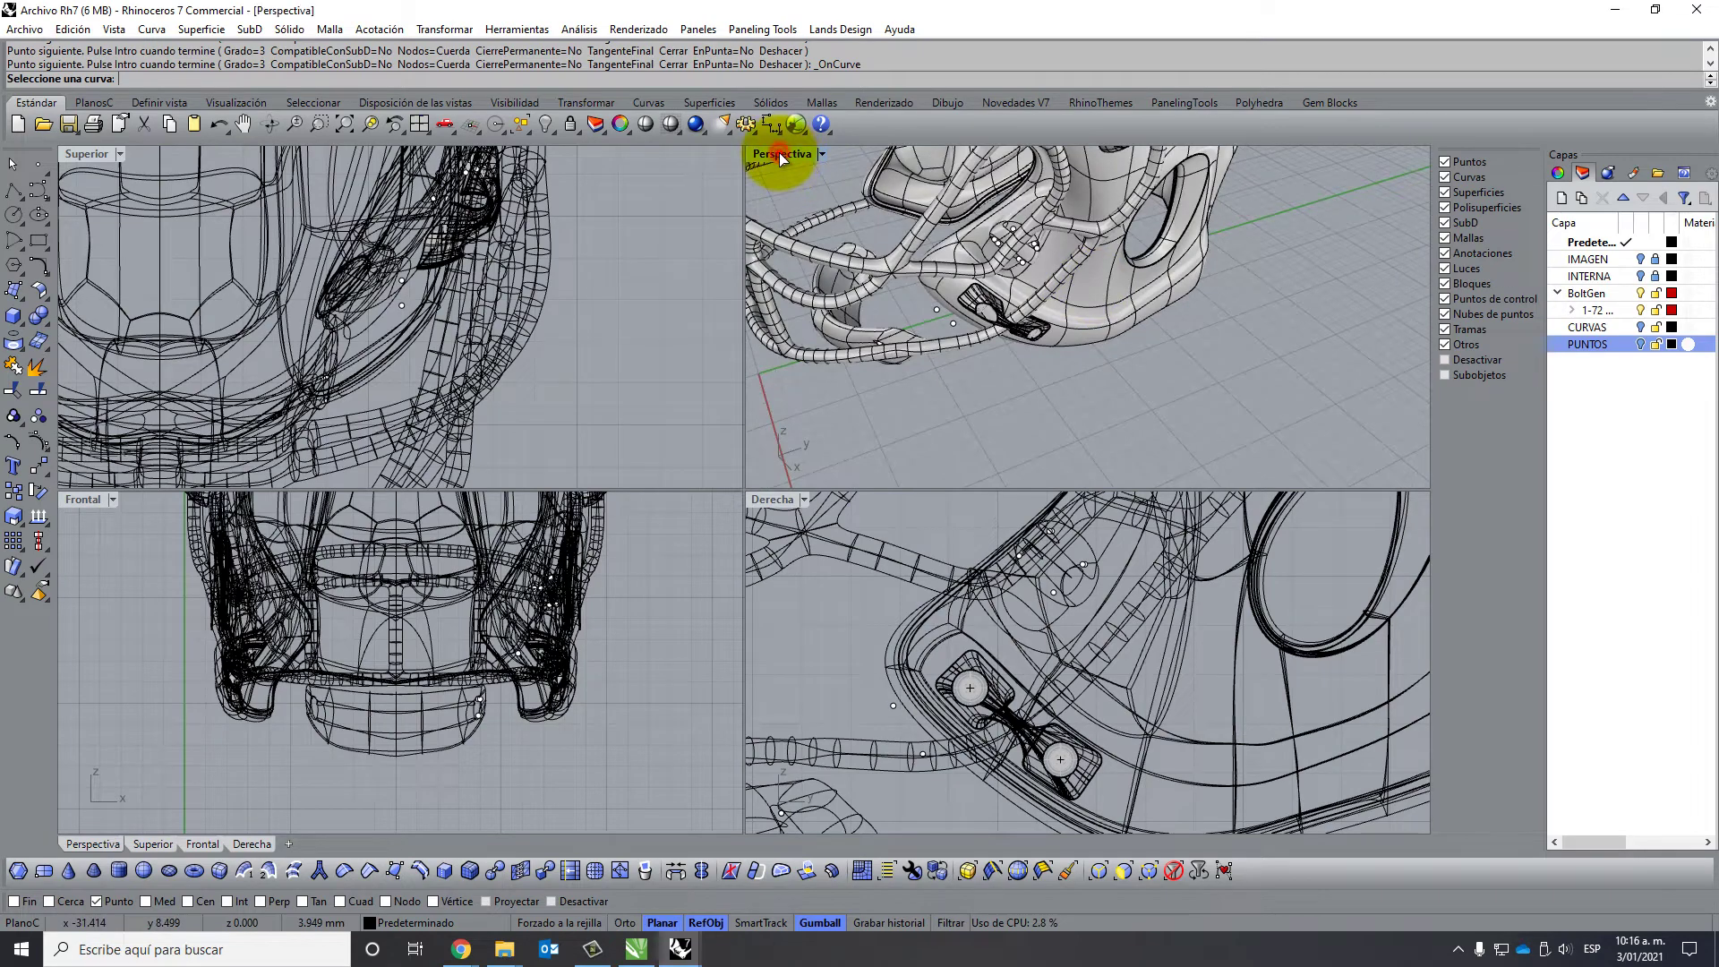
pyautogui.moveTo(1002, 448); pyautogui.dragTo(740, 470, button='right')
pyautogui.scroll(3, 806, 447)
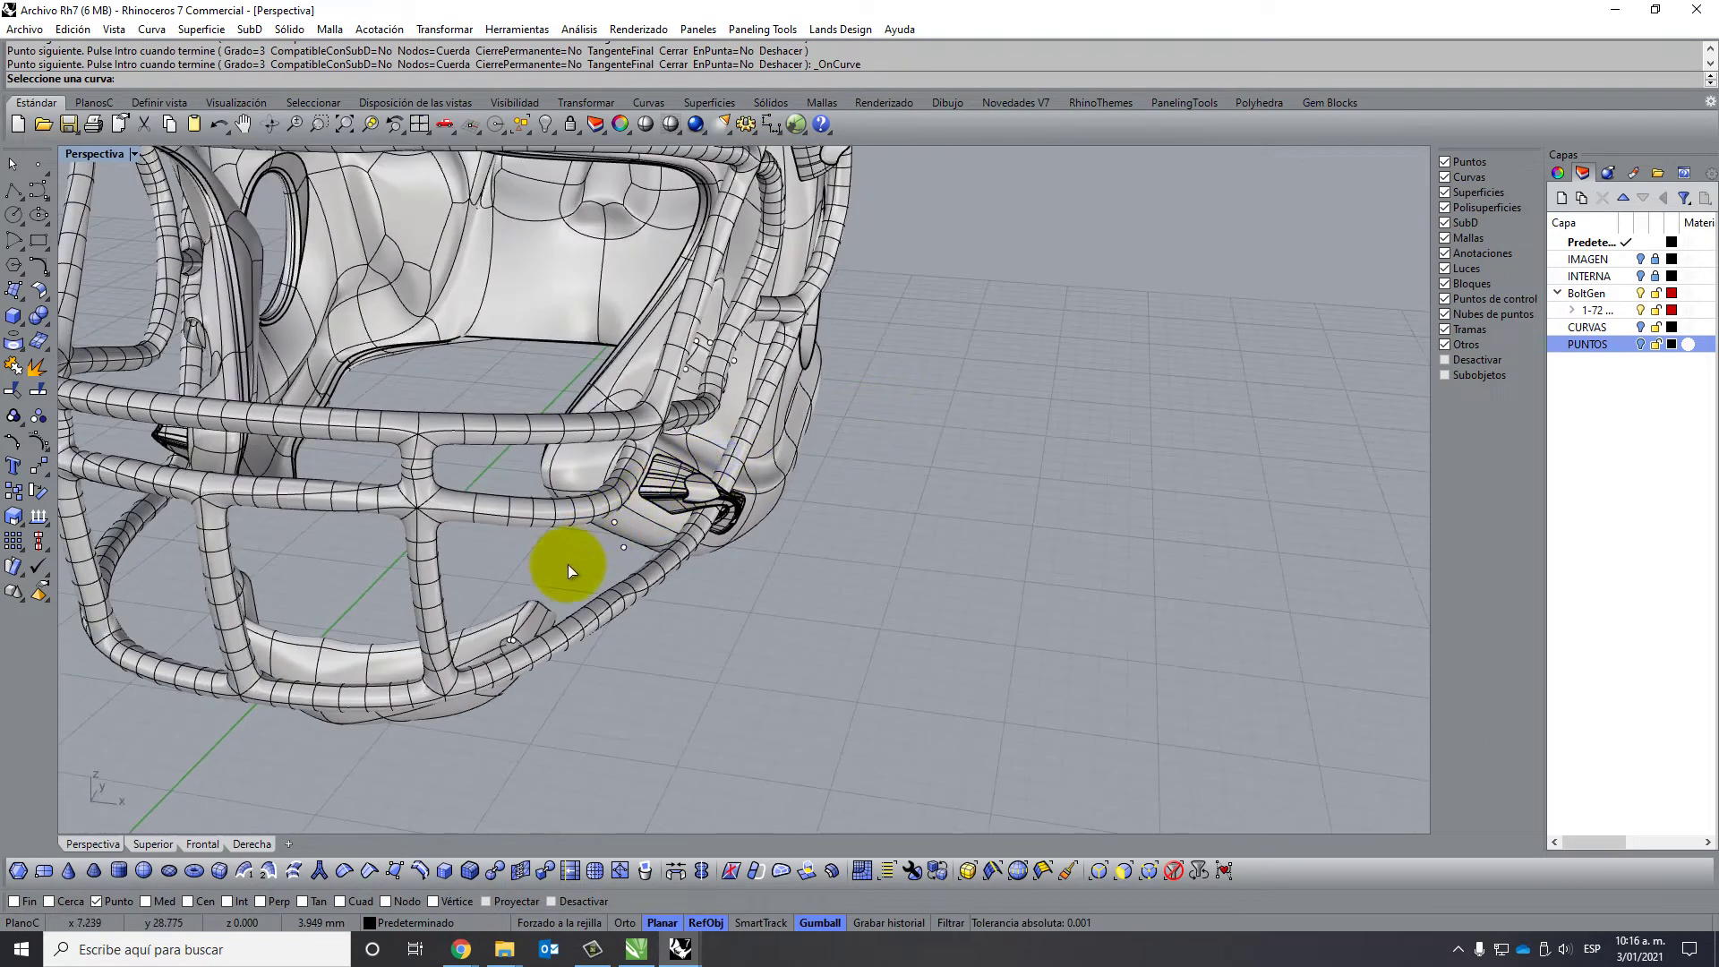
pyautogui.scroll(2, 555, 573)
pyautogui.rightClick(526, 572)
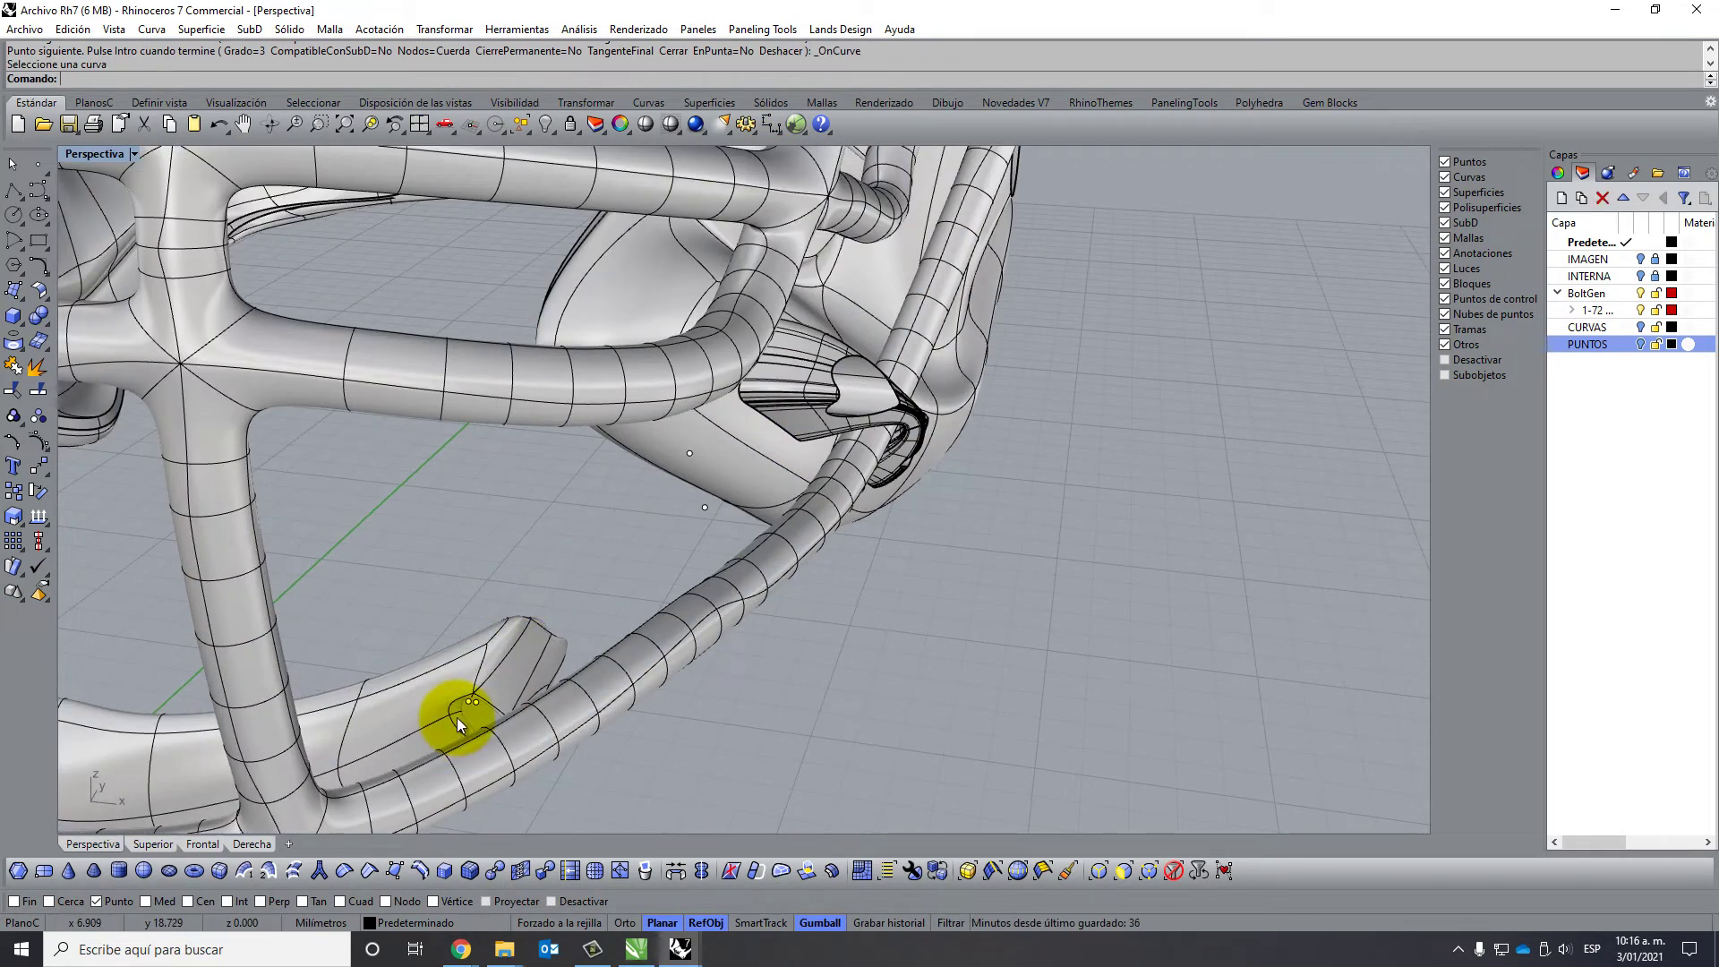
# Restart Curva: Interpolar puntos and place the first two points from the lower clip.
pyautogui.rightClick(517, 79)
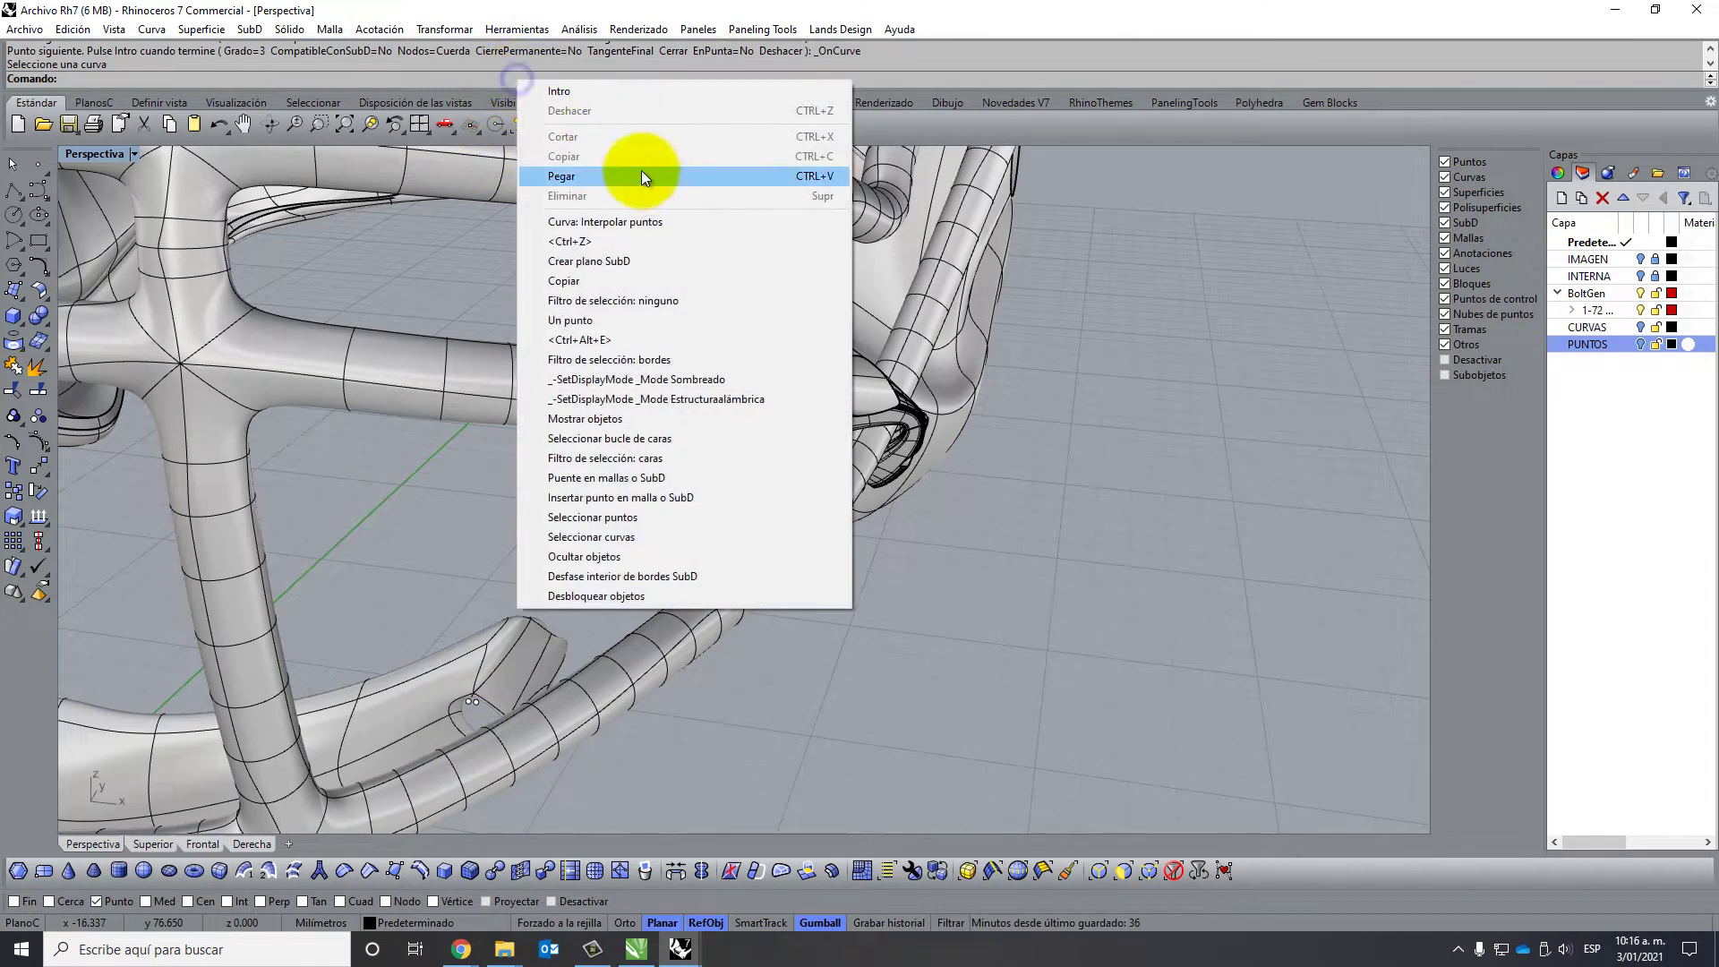
pyautogui.click(629, 224)
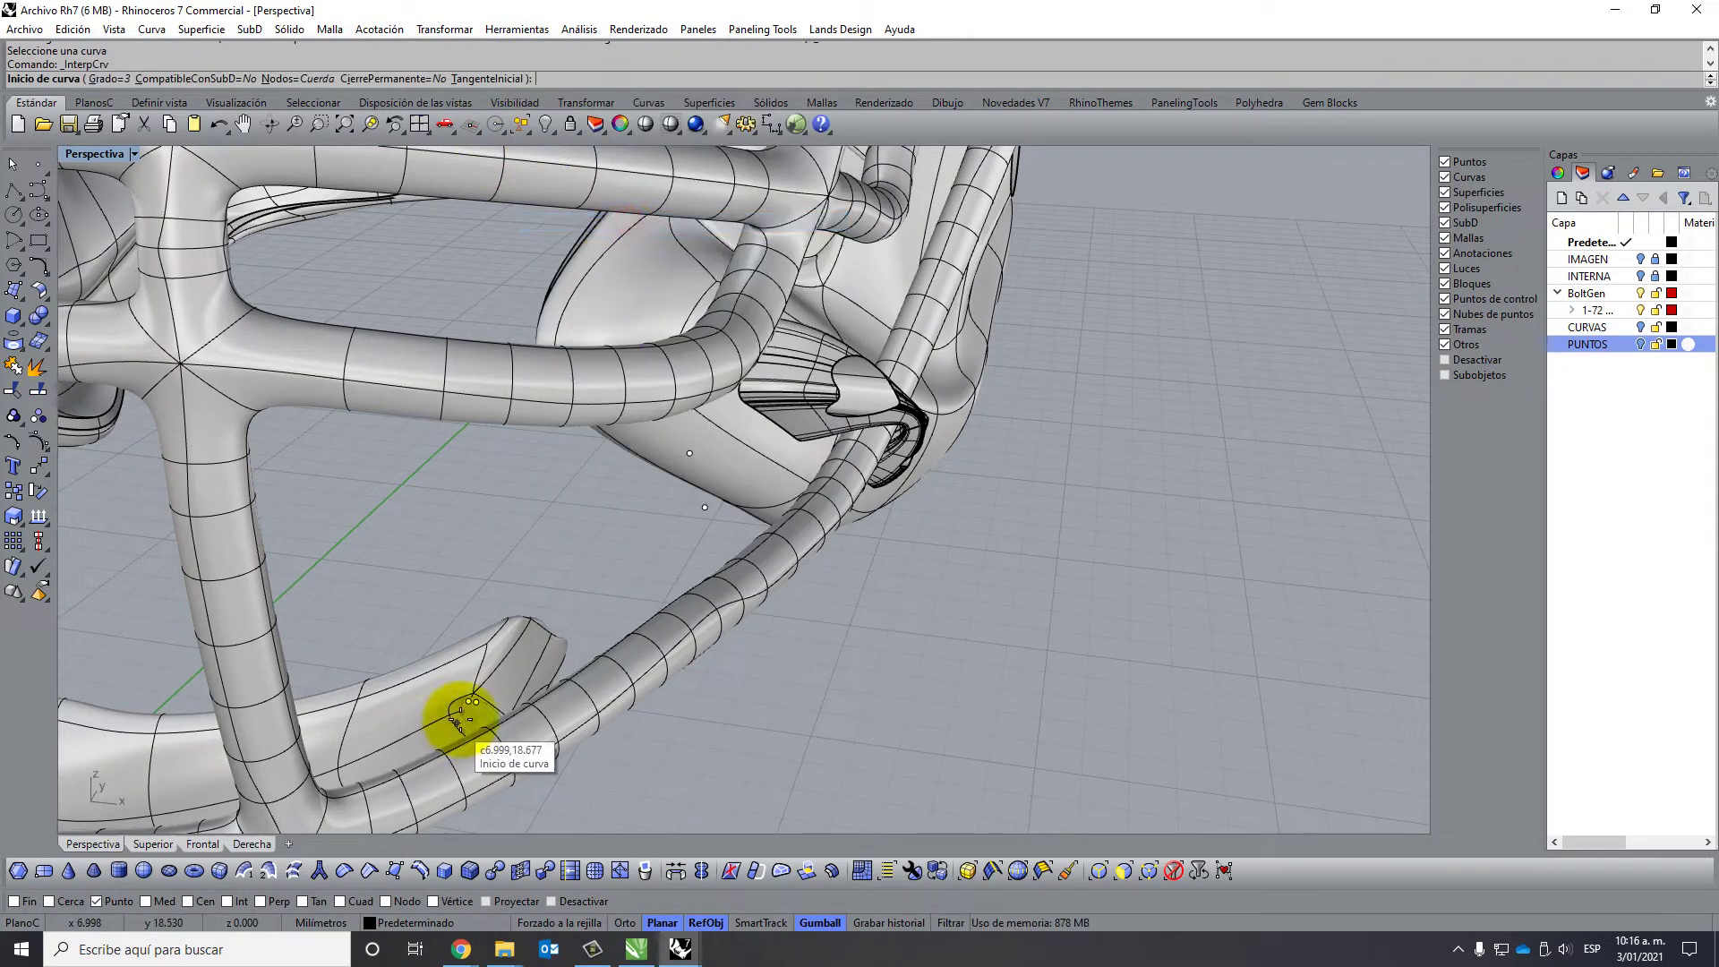
pyautogui.click(465, 707)
pyautogui.scroll(2, 582, 564)
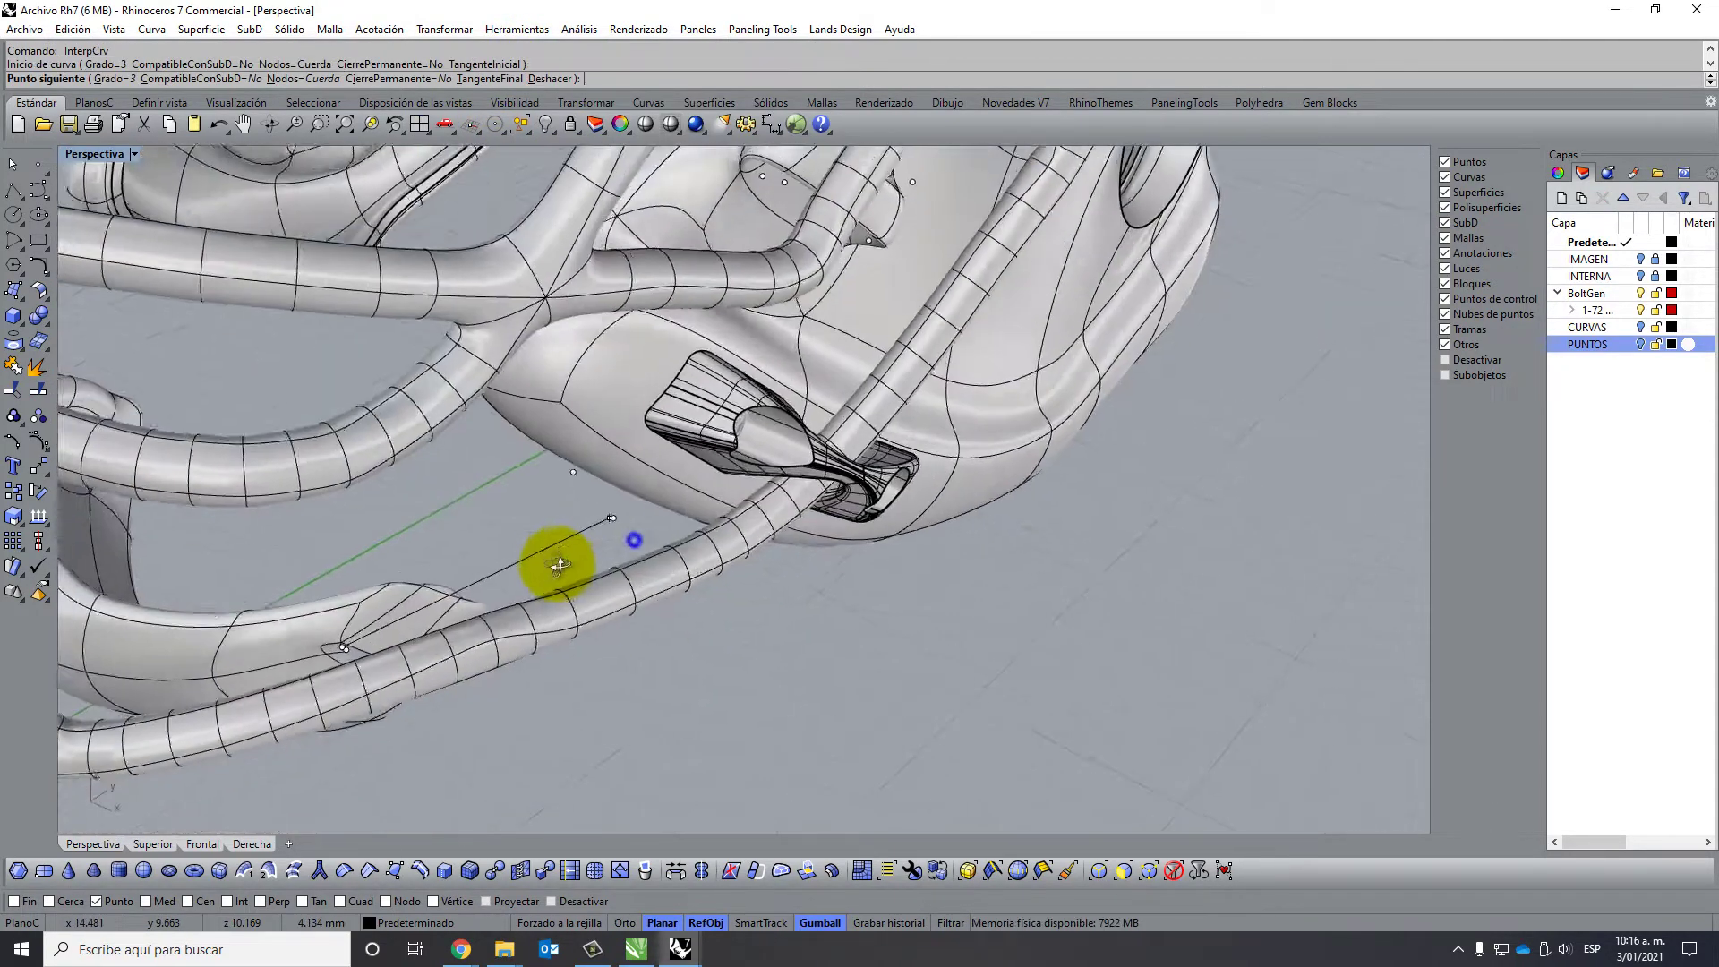
pyautogui.scroll(2, 551, 546)
pyautogui.click(566, 466)
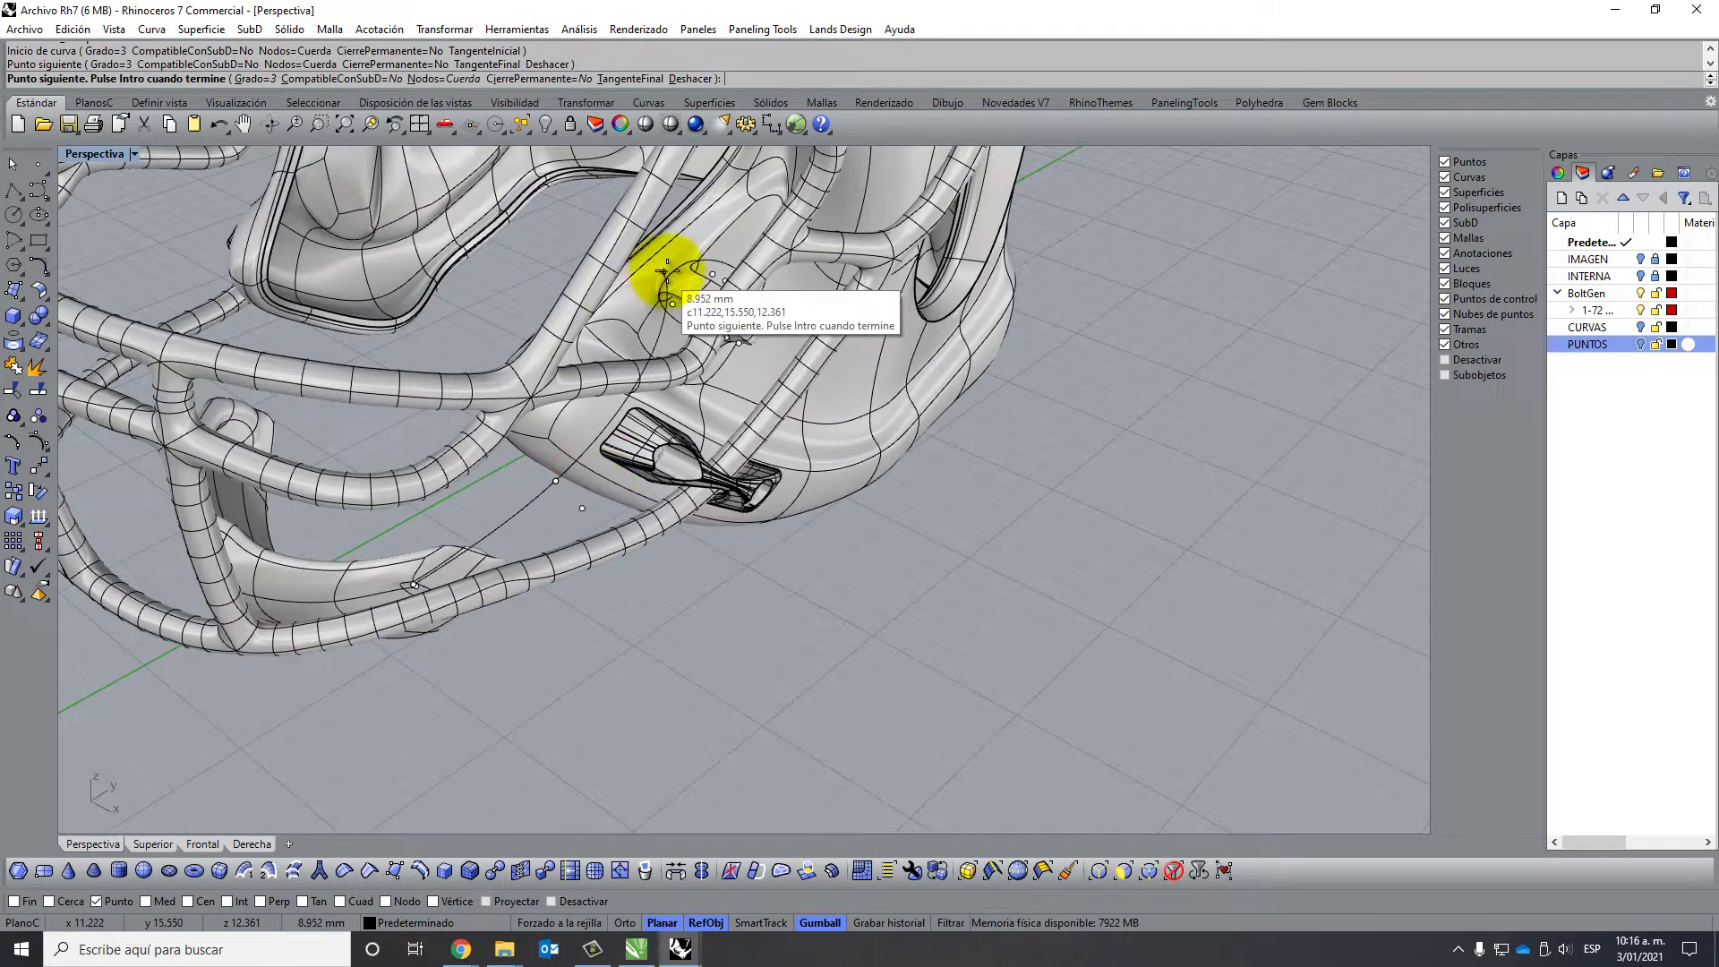
# Add points across the facemask bar onto the helmet shell and finish the curve.
pyautogui.scroll(2, 659, 276)
pyautogui.scroll(2, 663, 314)
pyautogui.click(698, 392)
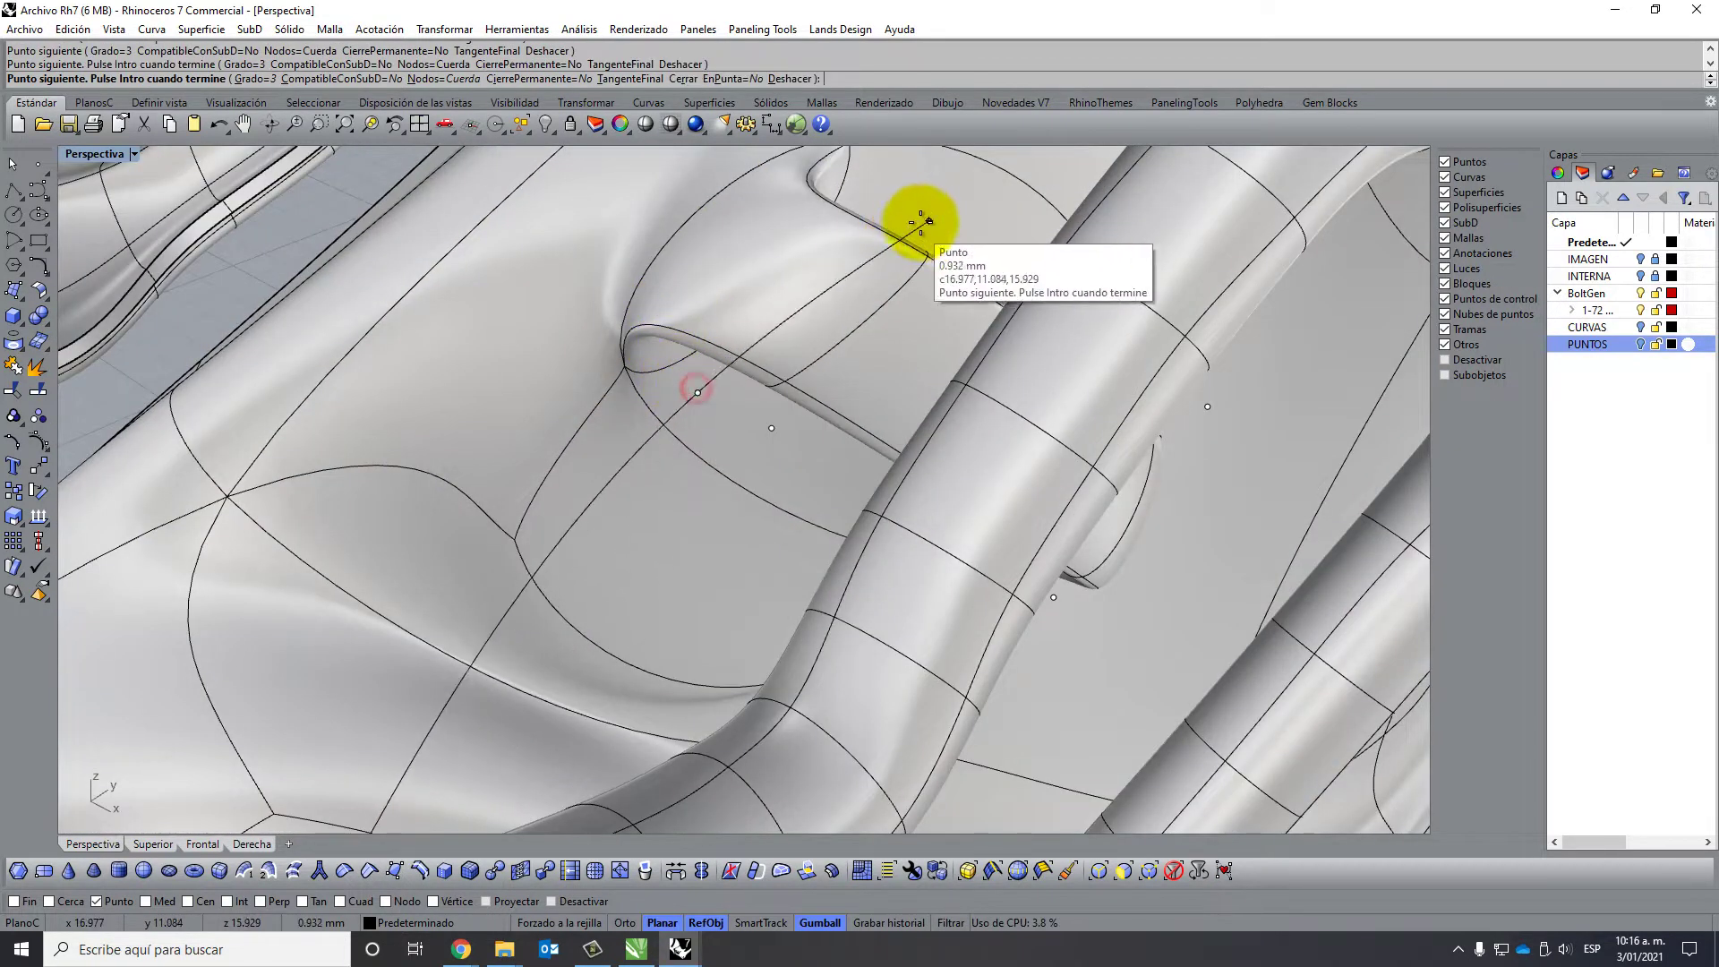
pyautogui.click(929, 220)
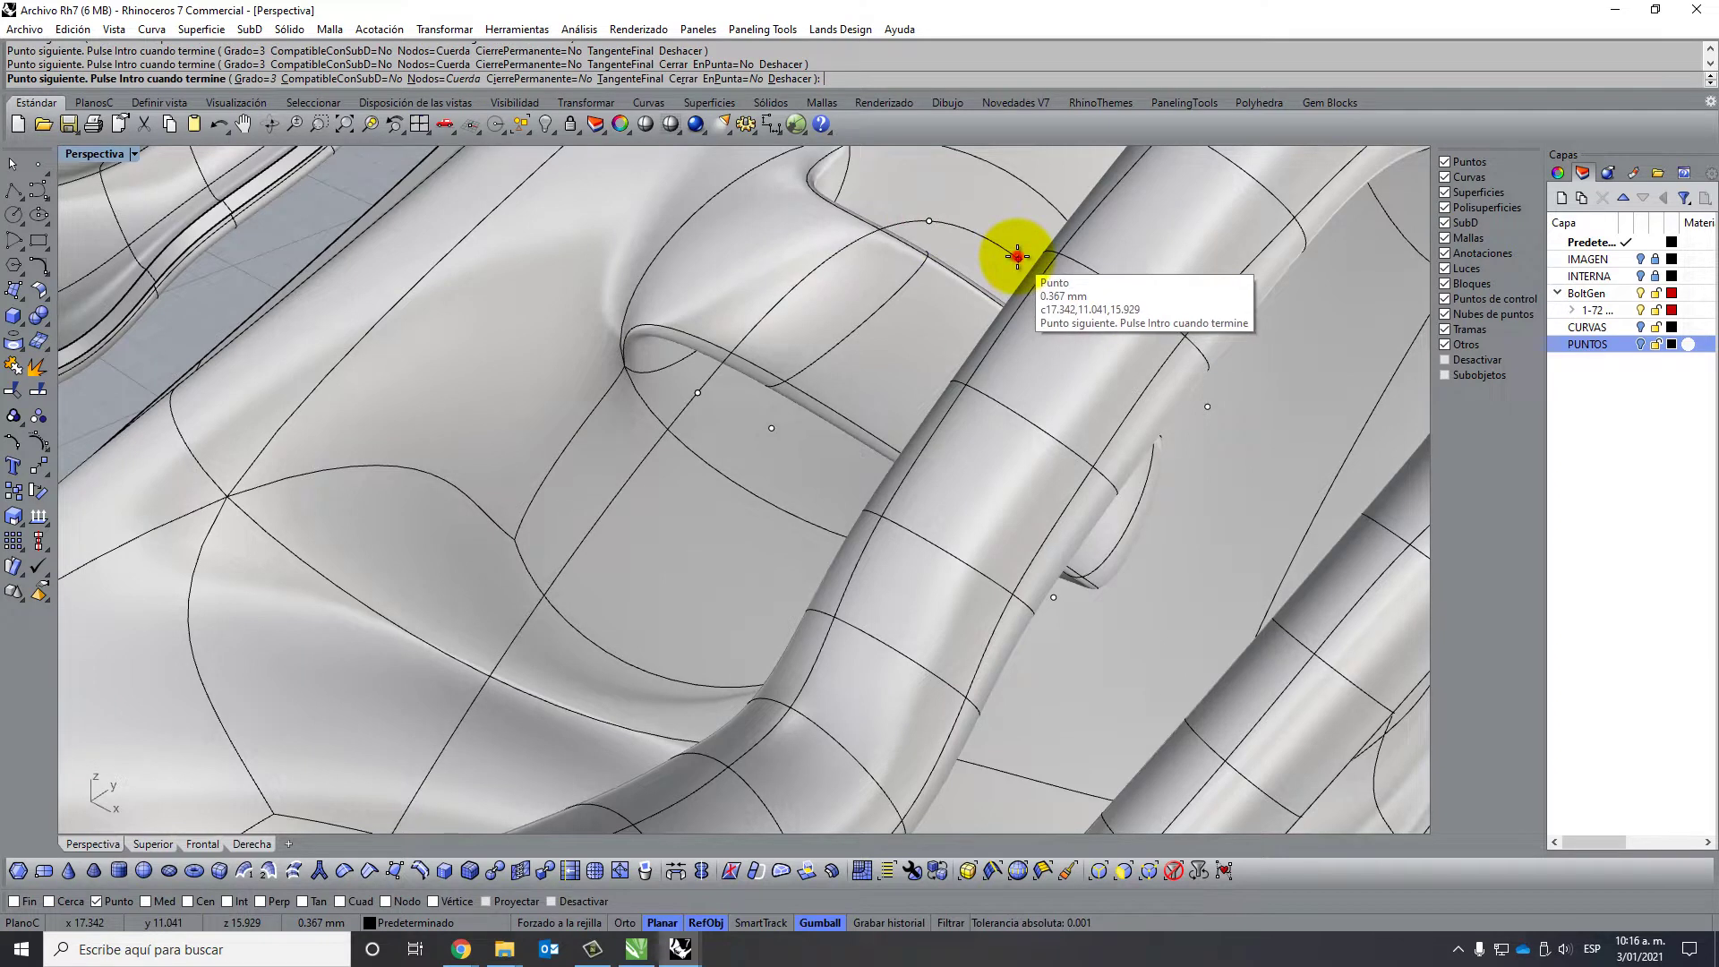
pyautogui.click(1018, 259)
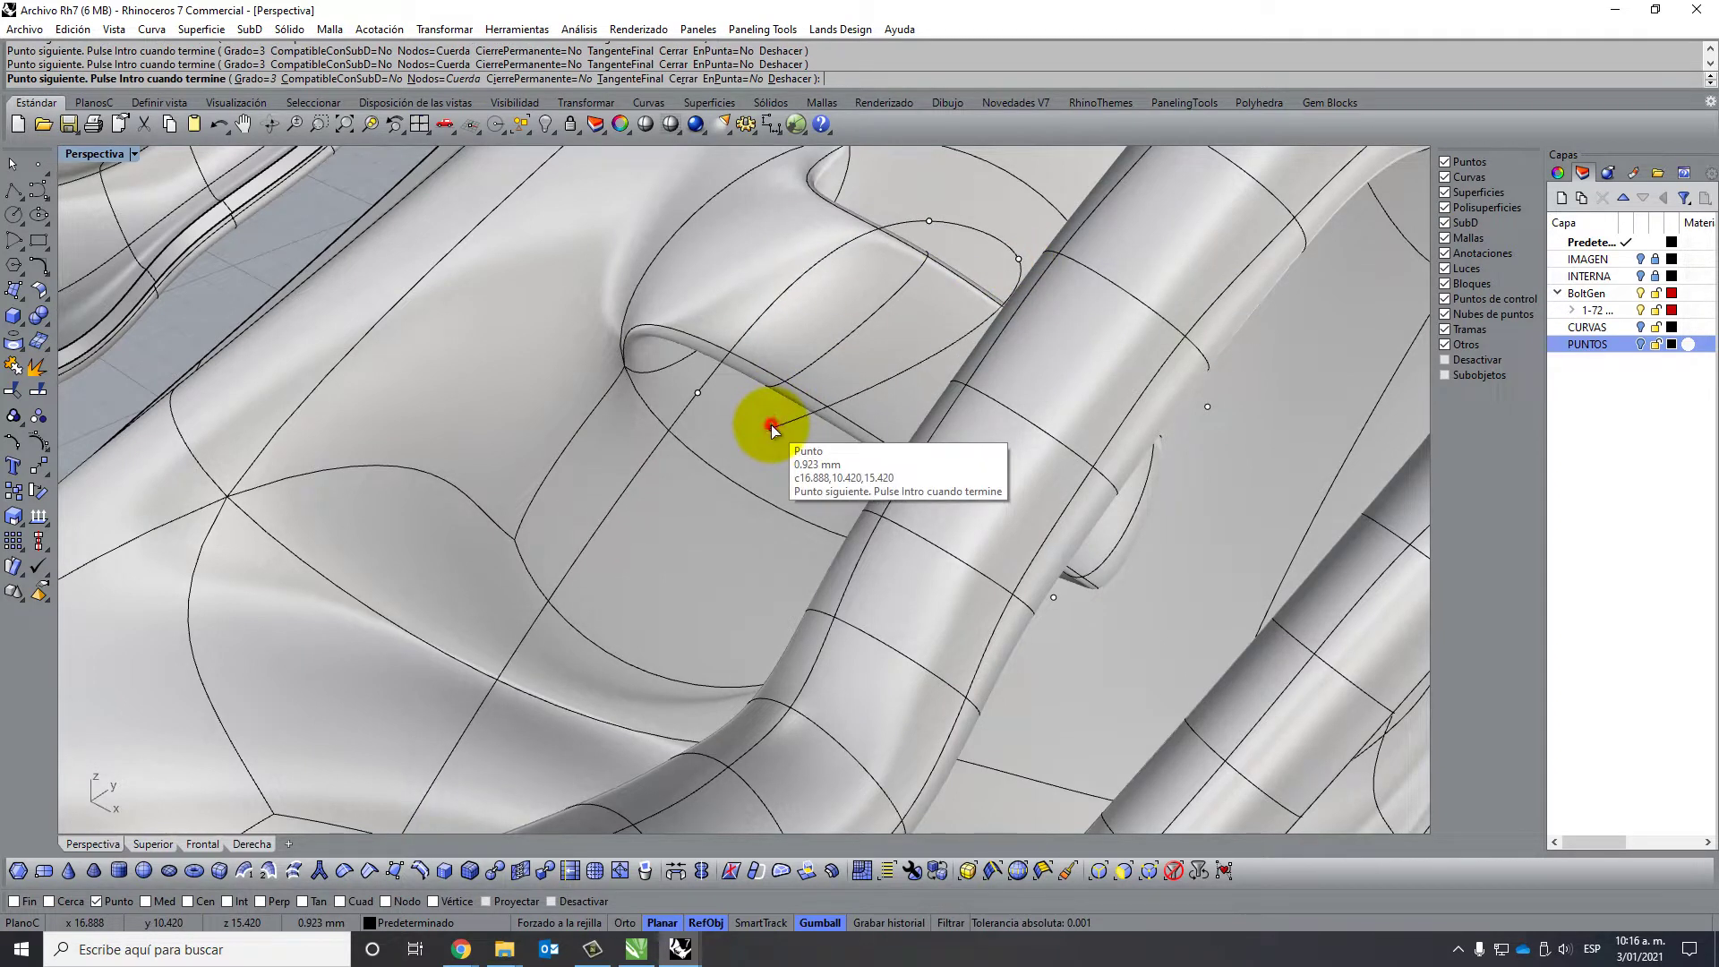
pyautogui.click(771, 426)
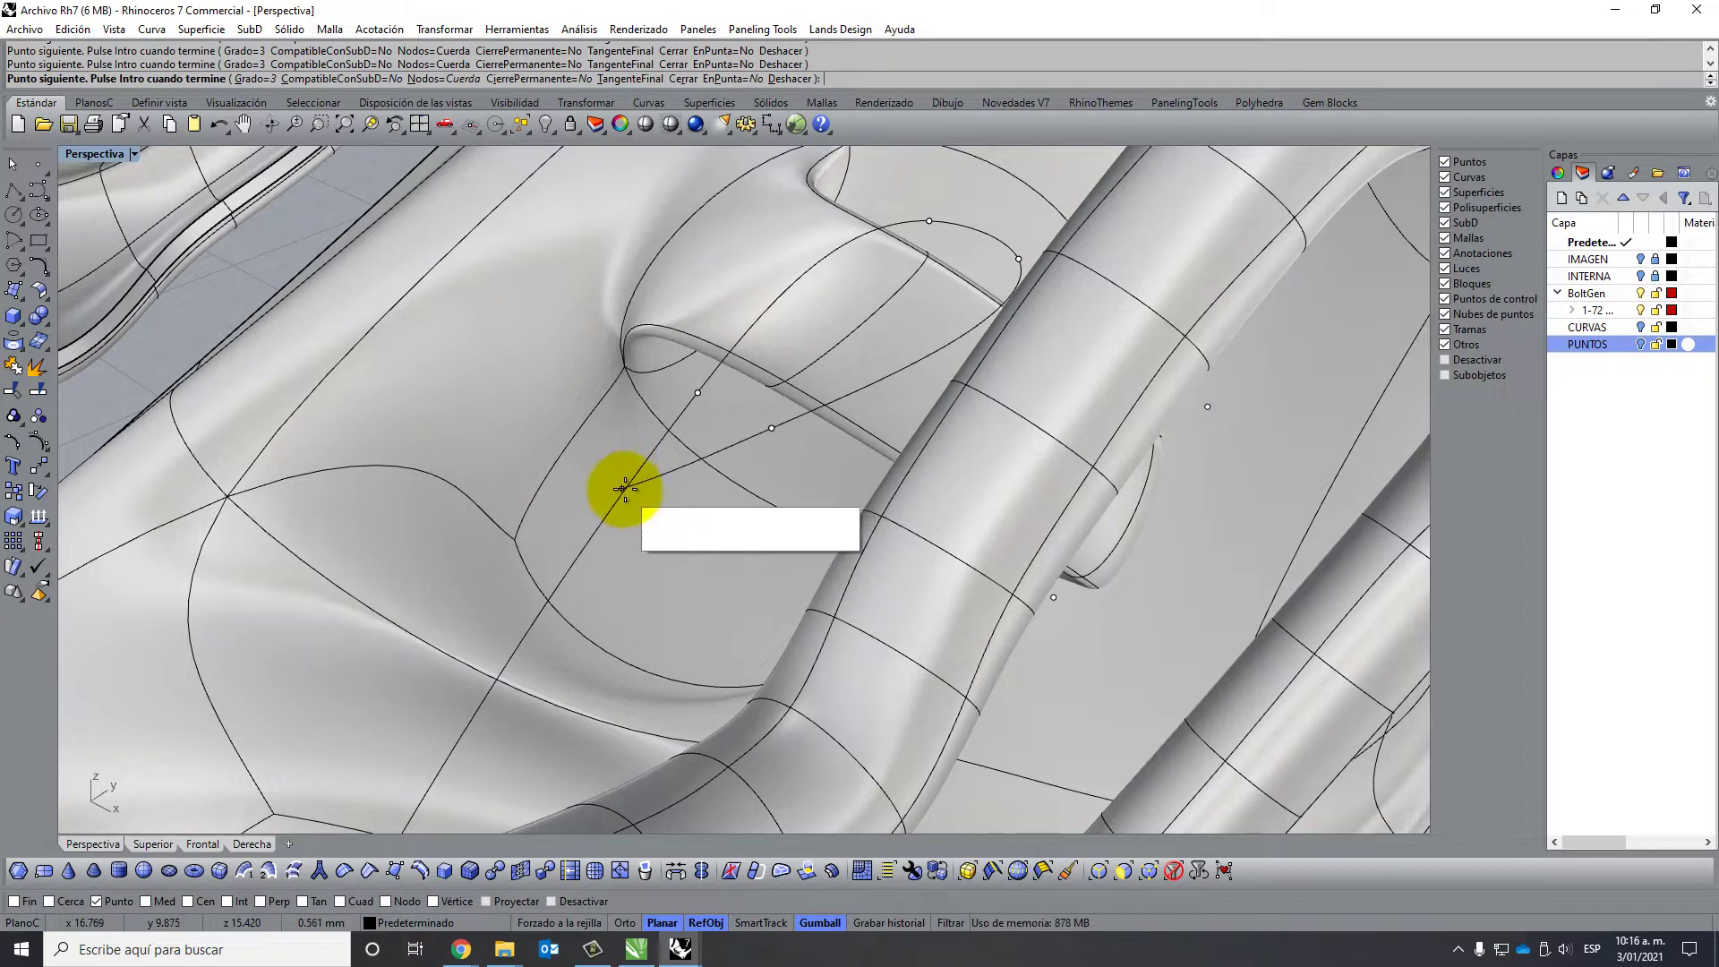
pyautogui.click(648, 467)
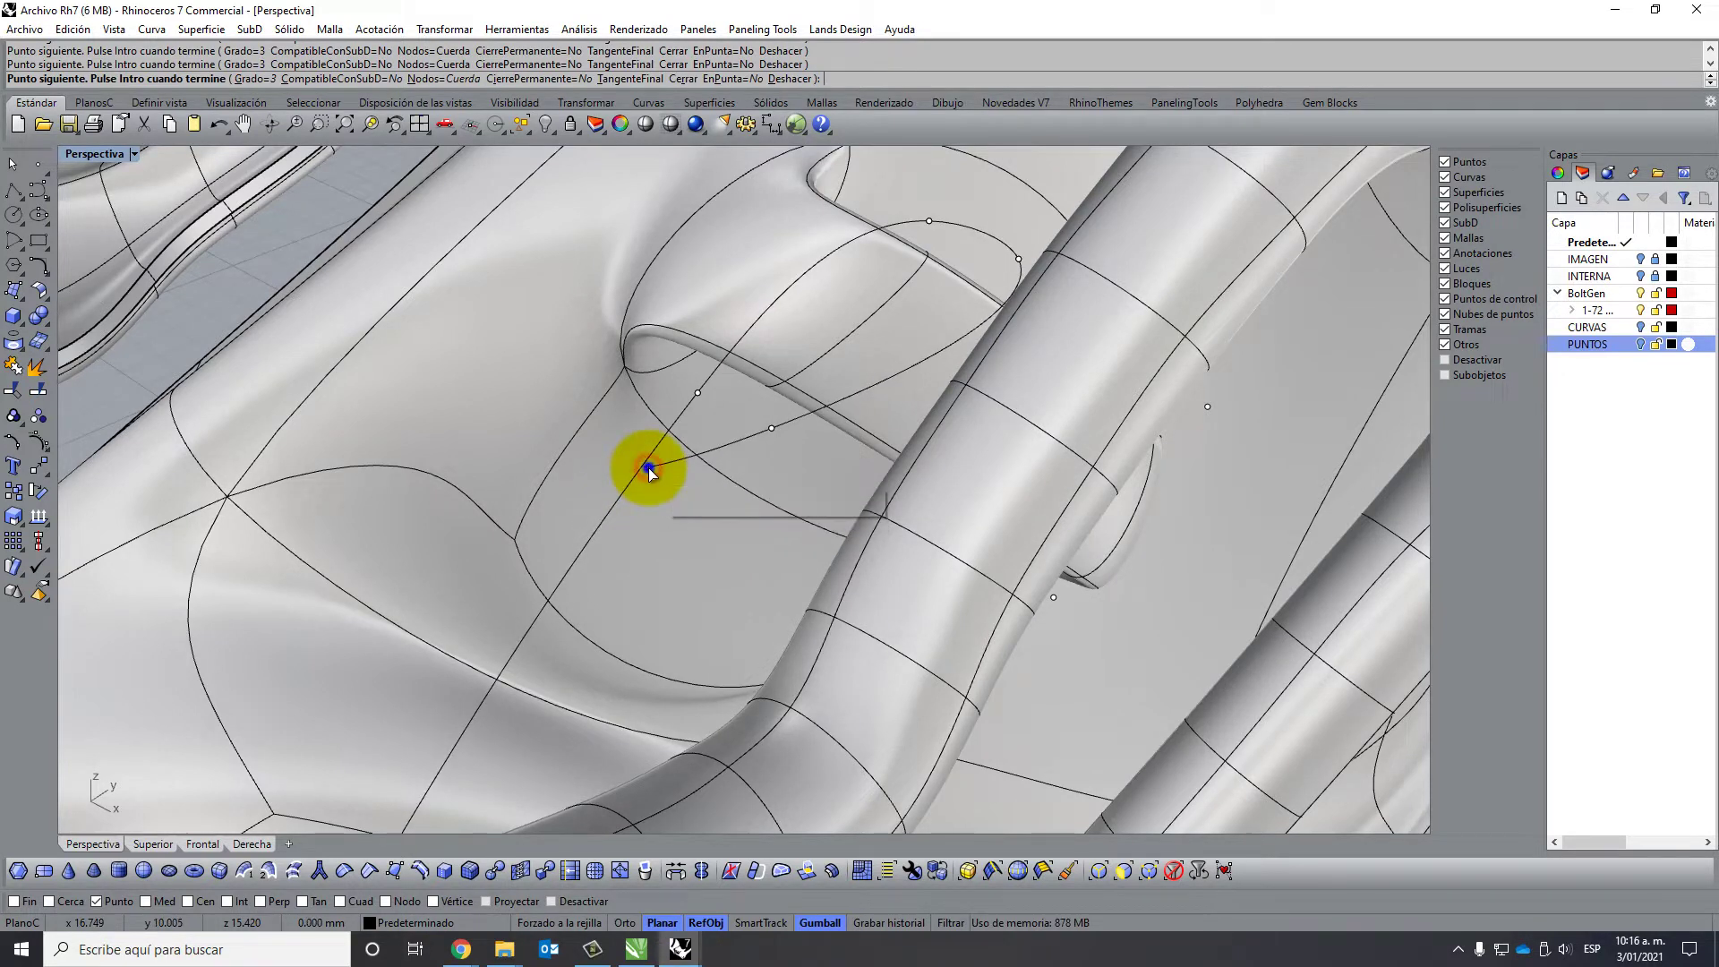
pyautogui.rightClick(651, 463)
# Enable Cerca snap and drag the curve's two end control points down-left.
pyautogui.click(648, 468)
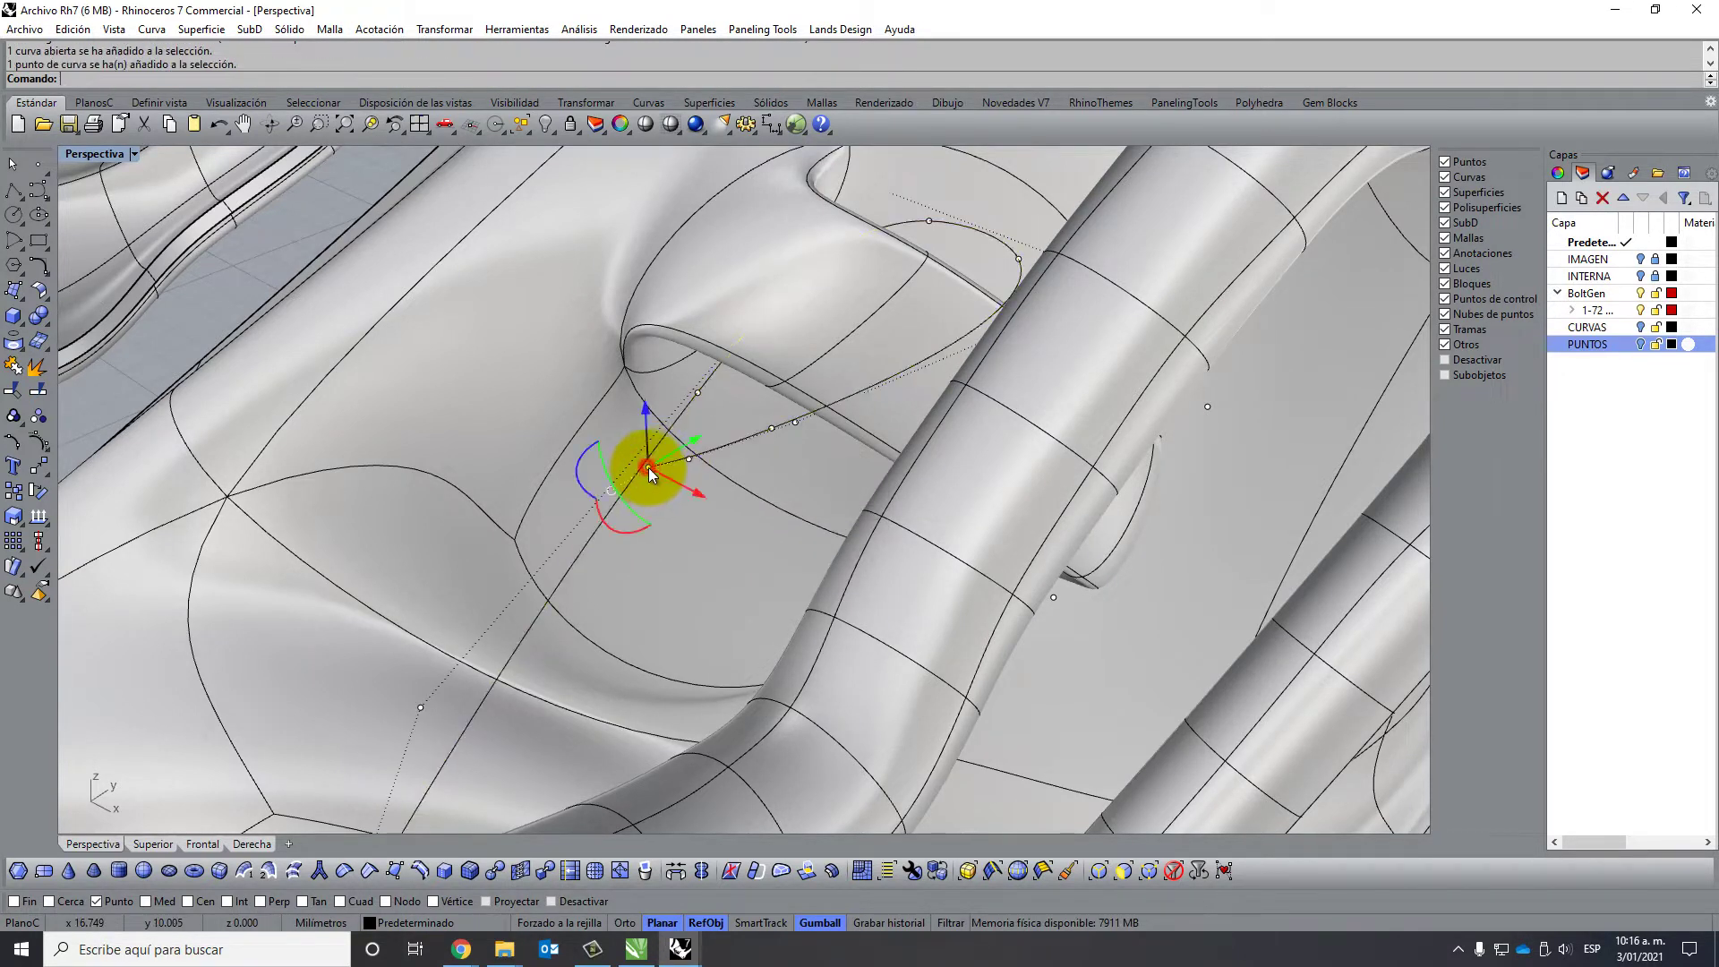
pyautogui.click(47, 902)
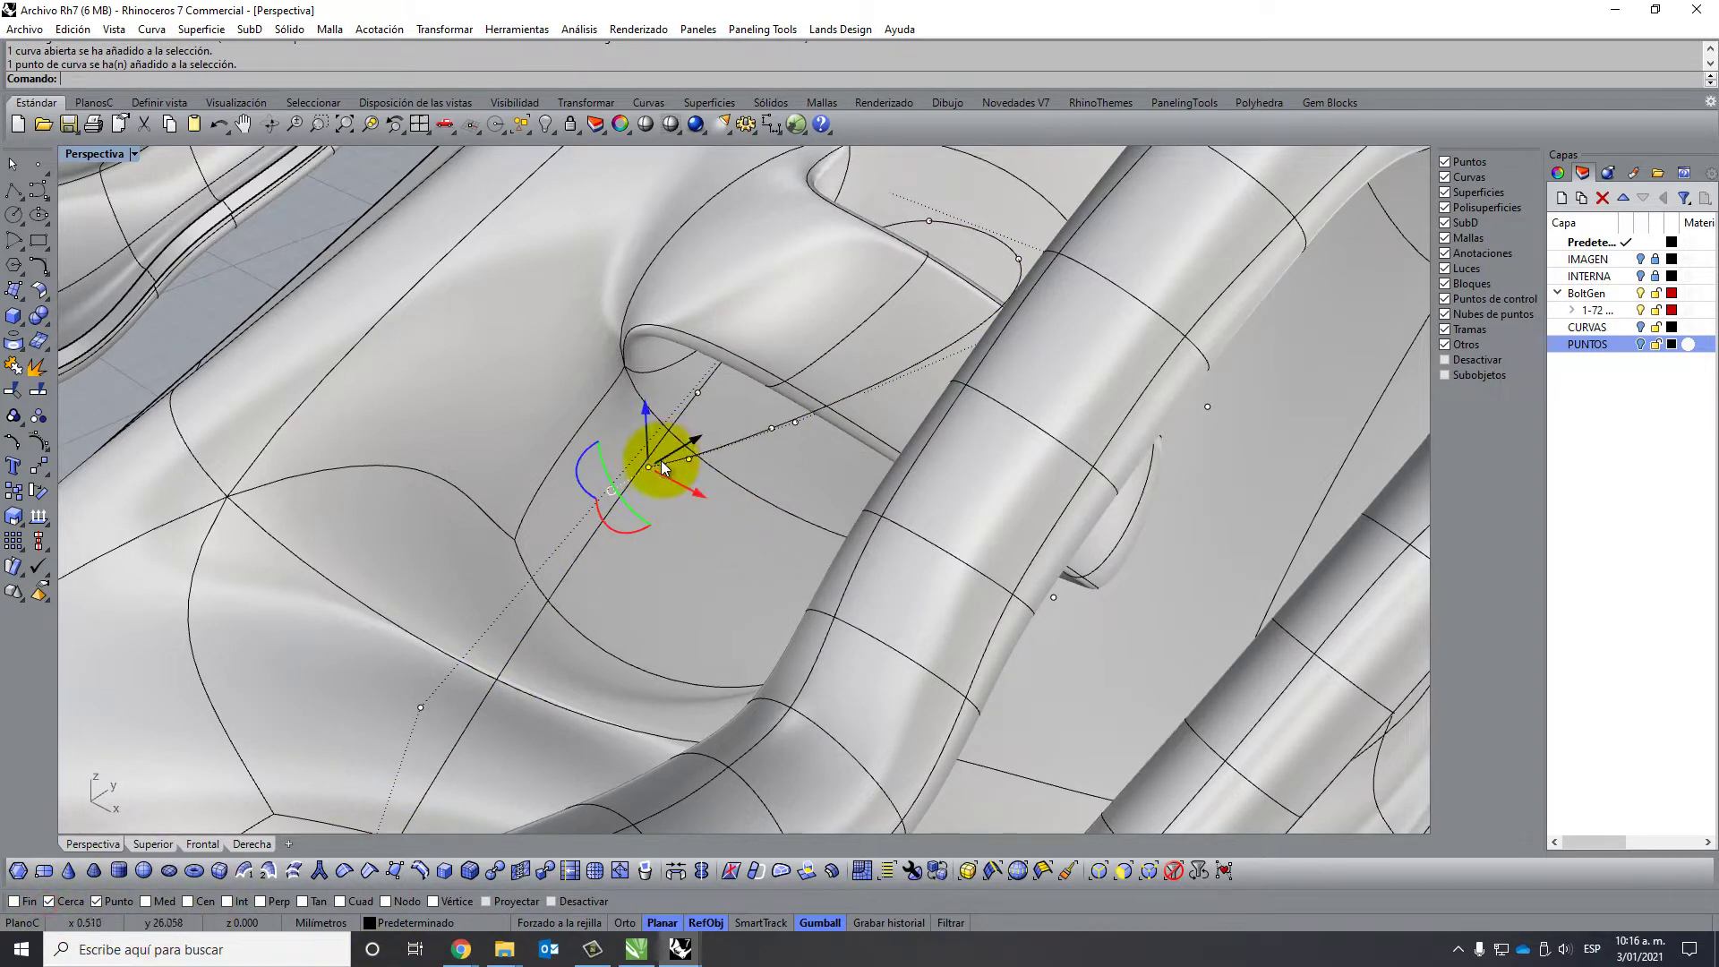
pyautogui.moveTo(662, 467); pyautogui.dragTo(624, 495)
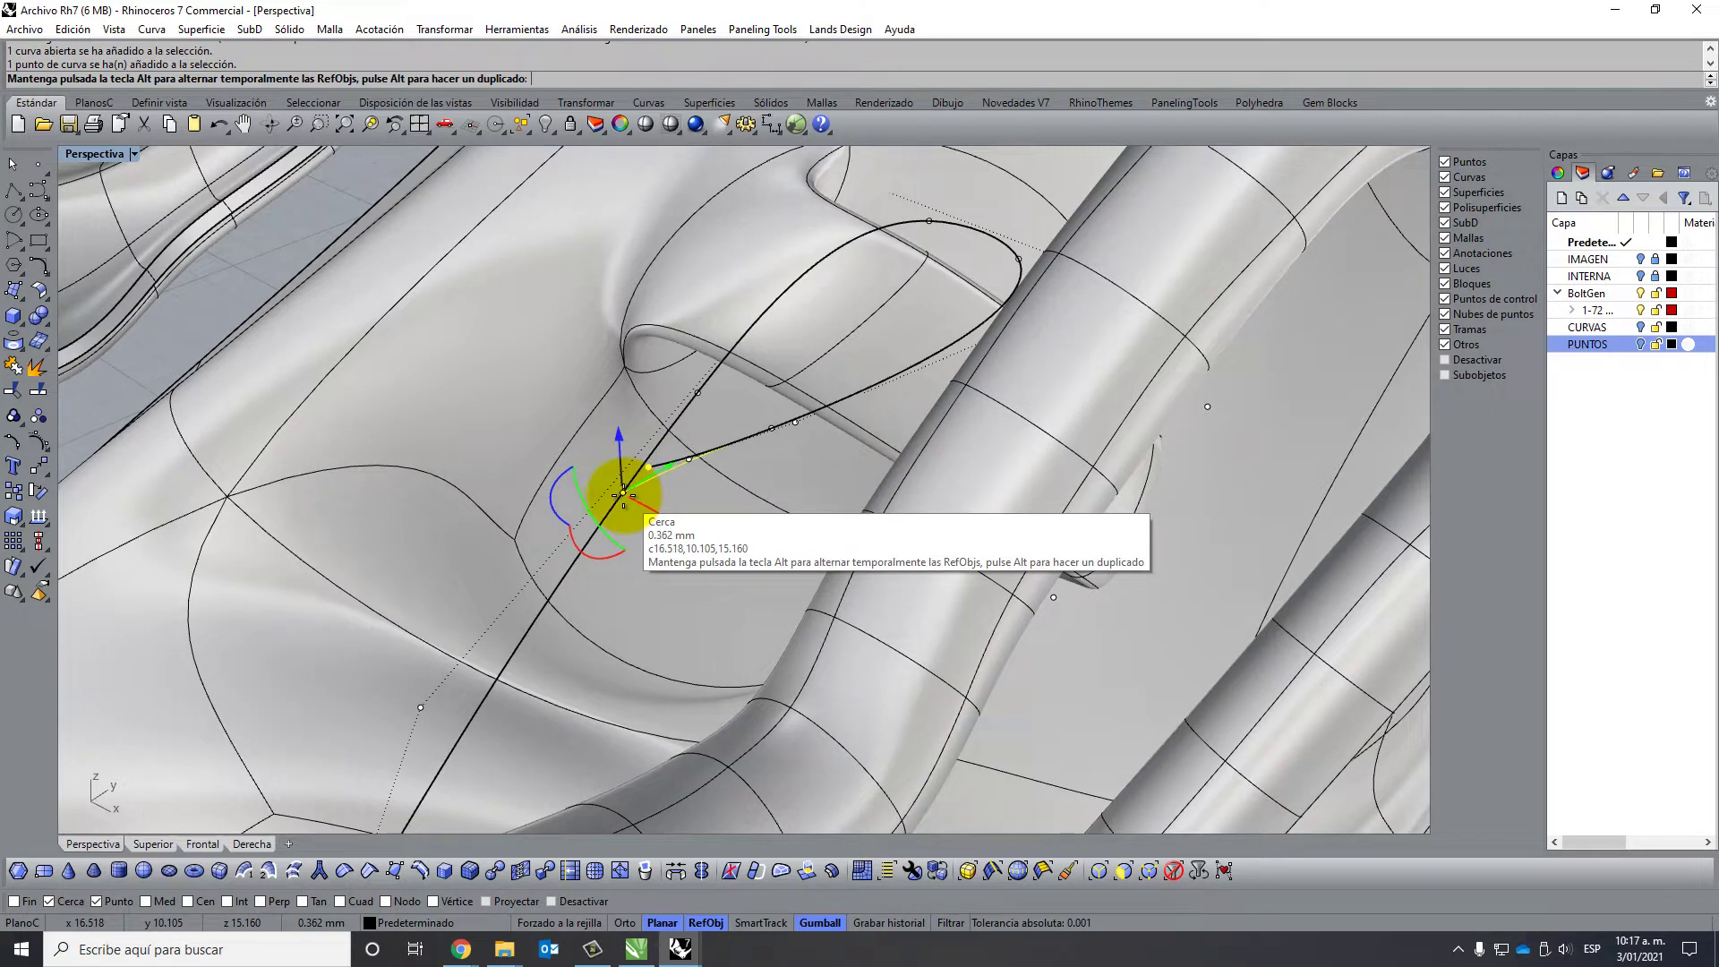
pyautogui.moveTo(624, 496); pyautogui.dragTo(573, 564)
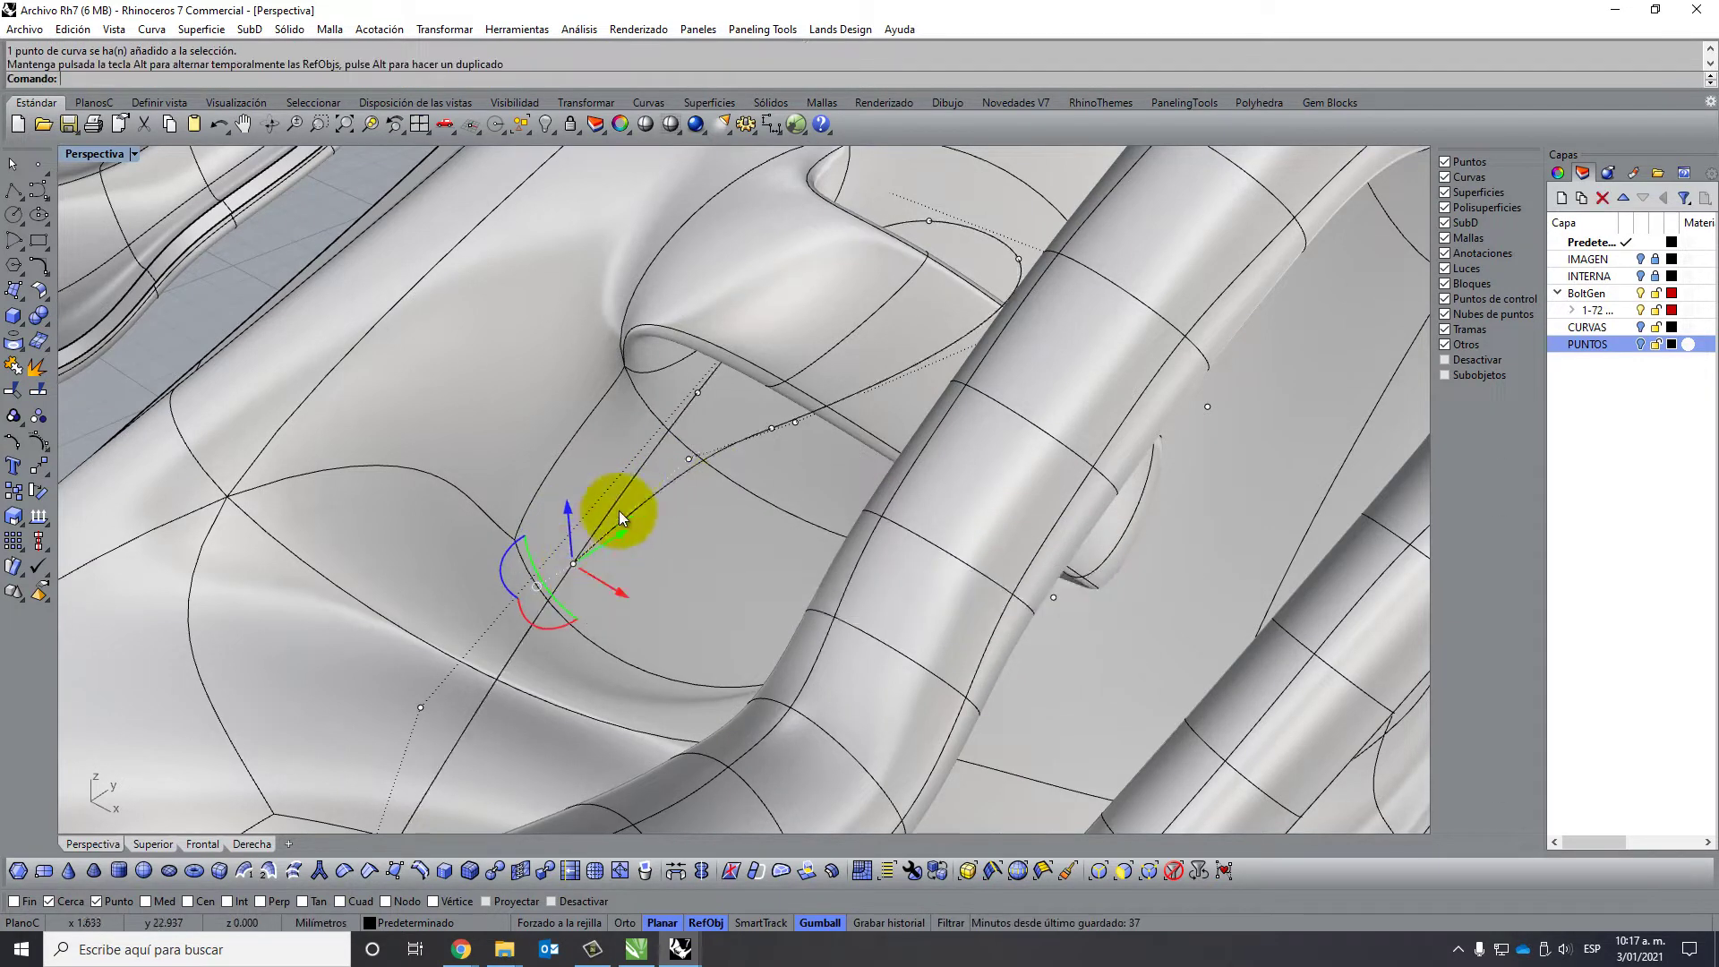
pyautogui.click(685, 460)
pyautogui.moveTo(690, 464)
pyautogui.mouseDown()
pyautogui.moveTo(657, 444)
pyautogui.moveTo(557, 583)
pyautogui.mouseUp()
# Slide another control point right so the curve curls around the bar.
pyautogui.moveTo(729, 376)
pyautogui.mouseDown(button='right')
pyautogui.moveTo(747, 419)
pyautogui.moveTo(718, 446)
pyautogui.mouseUp(button='right')
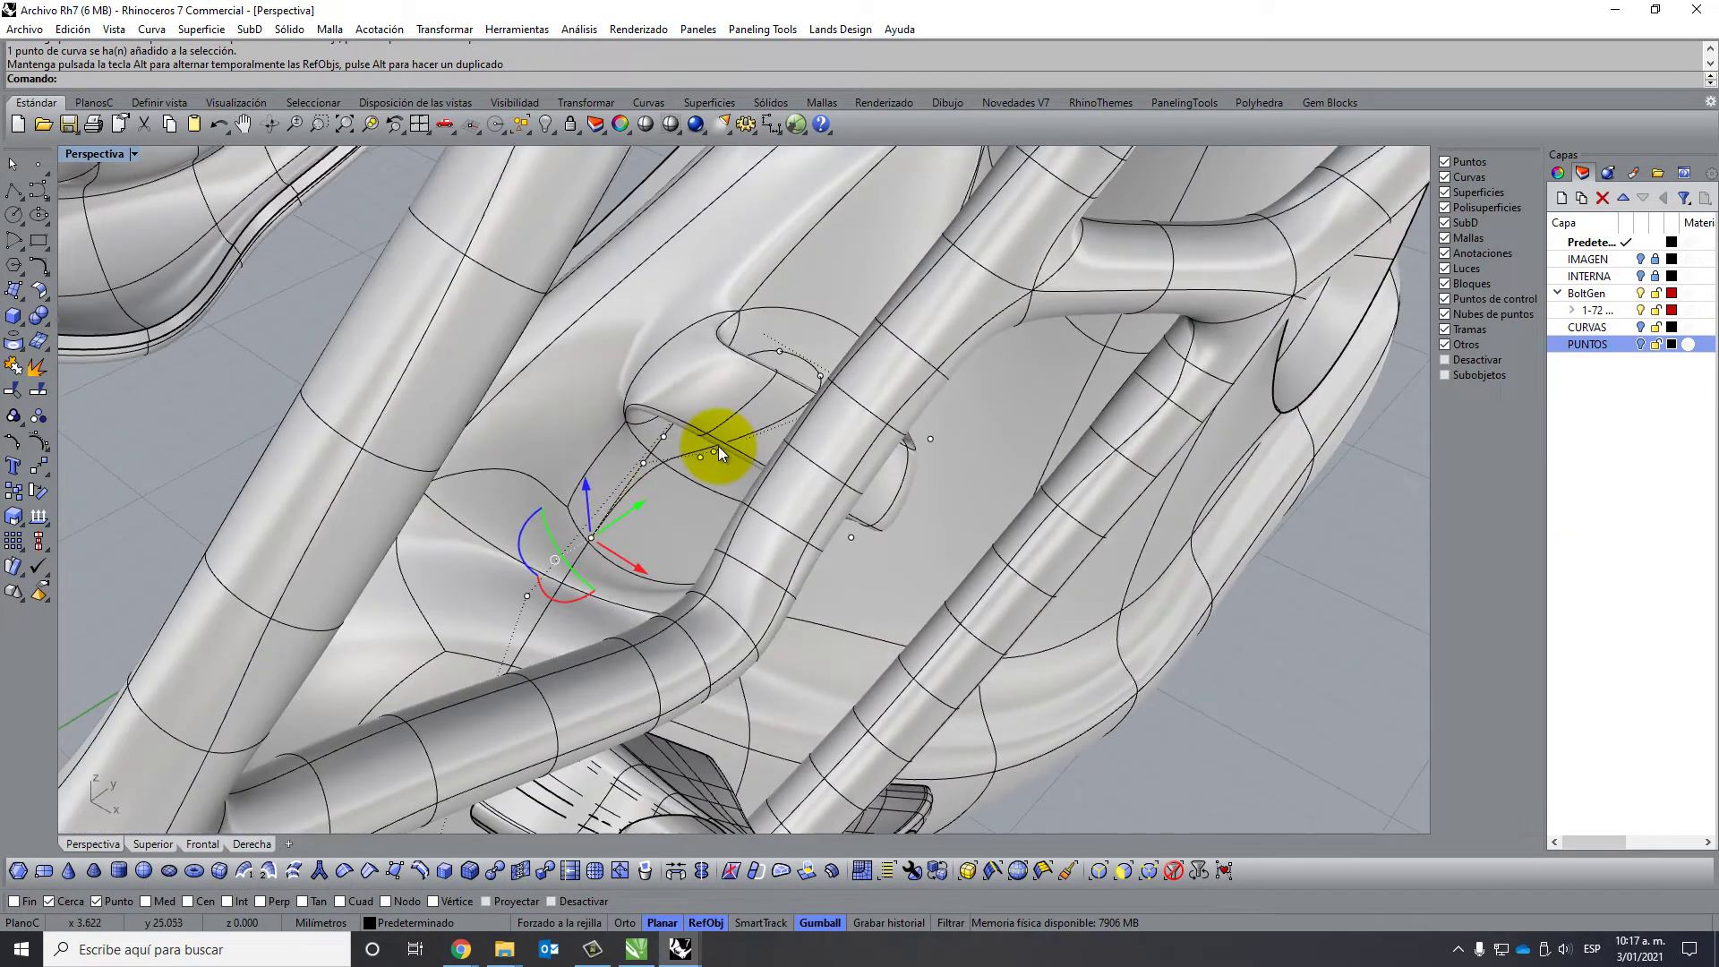
pyautogui.scroll(3, 707, 452)
pyautogui.click(706, 459)
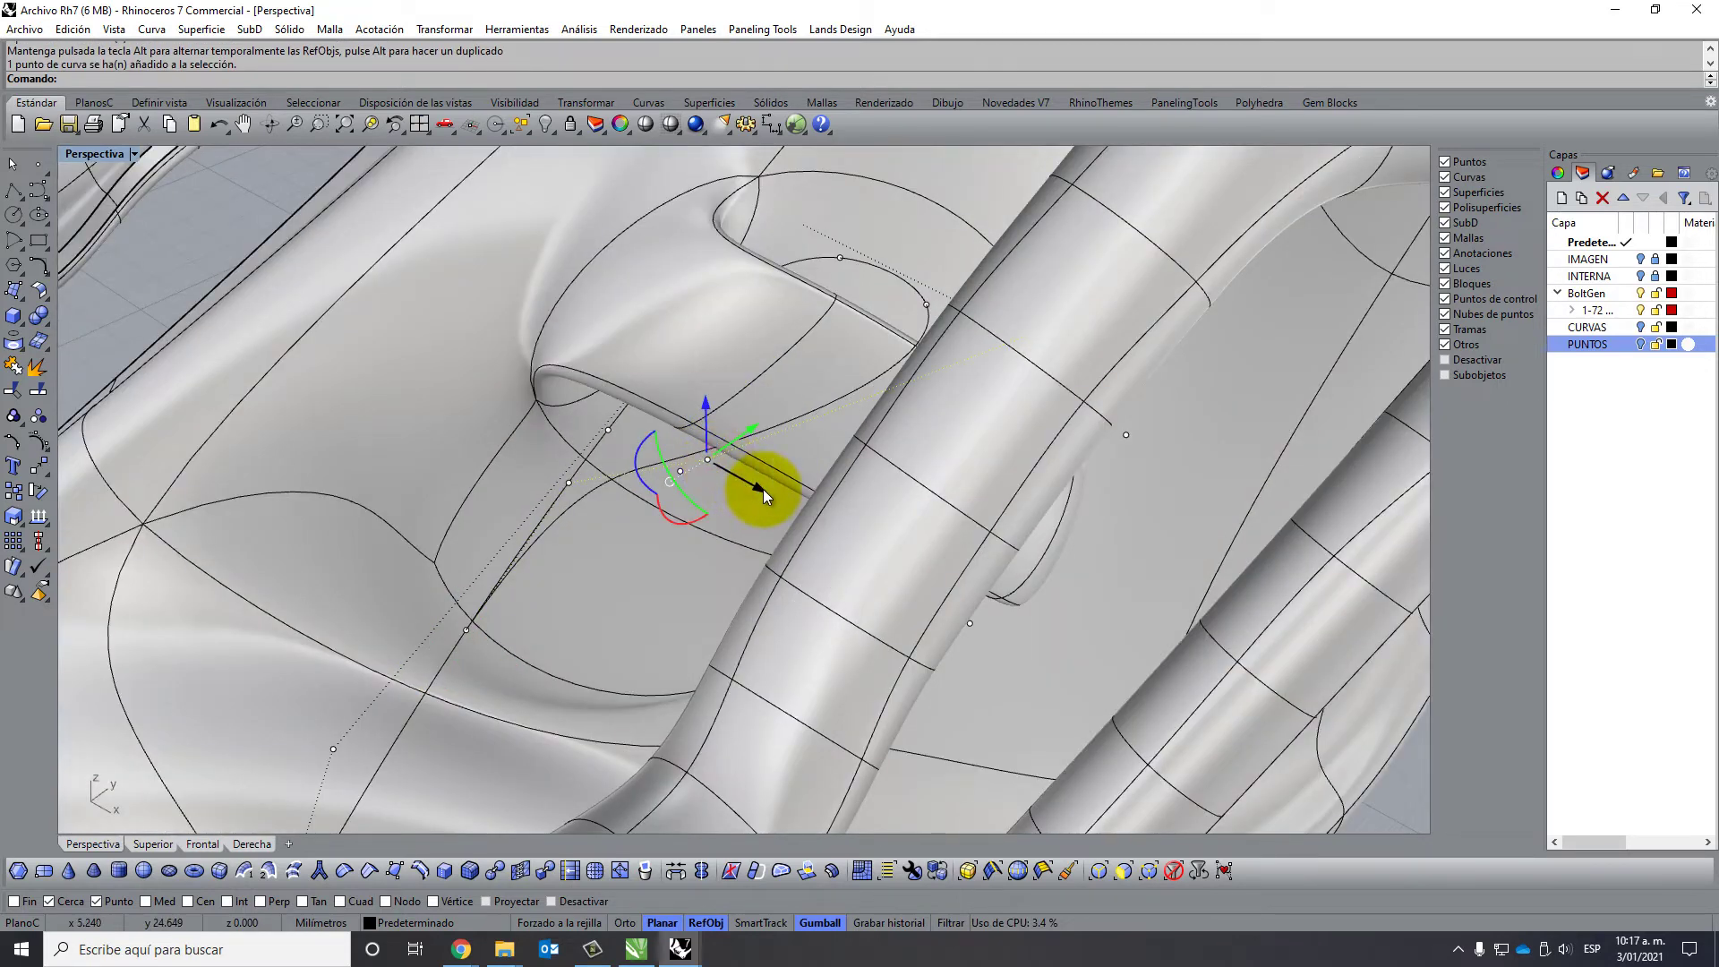
pyautogui.moveTo(758, 489); pyautogui.dragTo(830, 485)
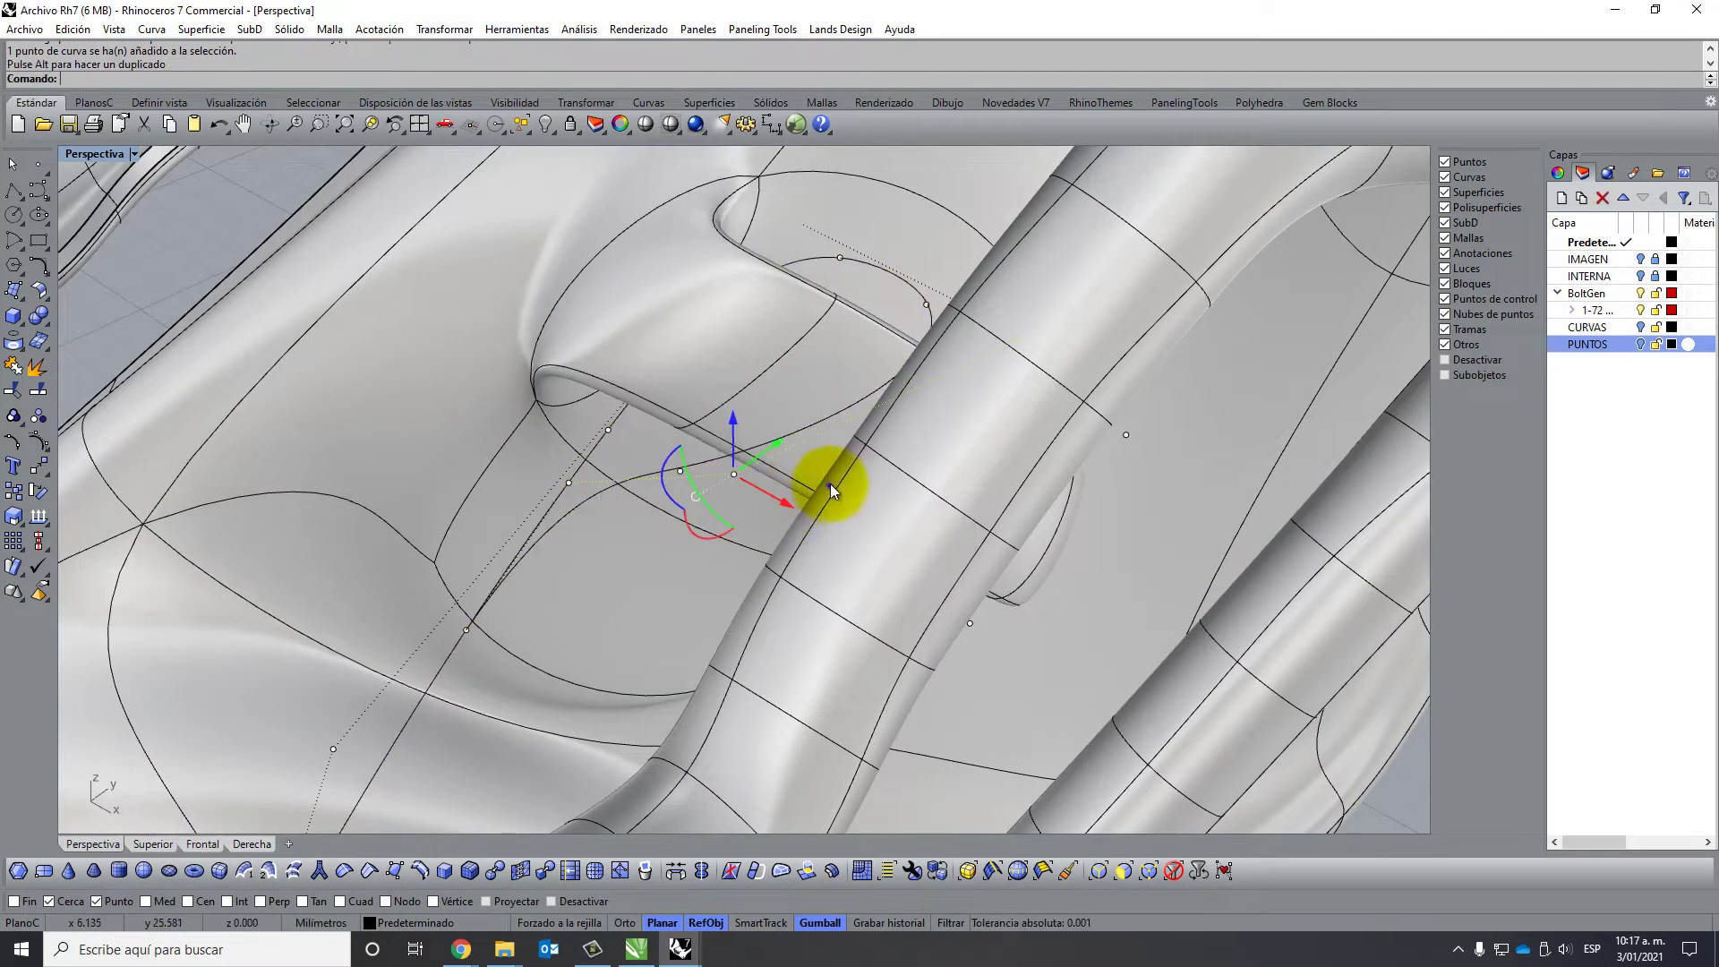
pyautogui.moveTo(830, 483)
pyautogui.mouseDown(button='right')
pyautogui.moveTo(905, 499)
pyautogui.moveTo(809, 487)
pyautogui.moveTo(978, 511)
pyautogui.mouseUp(button='right')
# Hide the SubD facemask tubes.
pyautogui.scroll(3, 1216, 190)
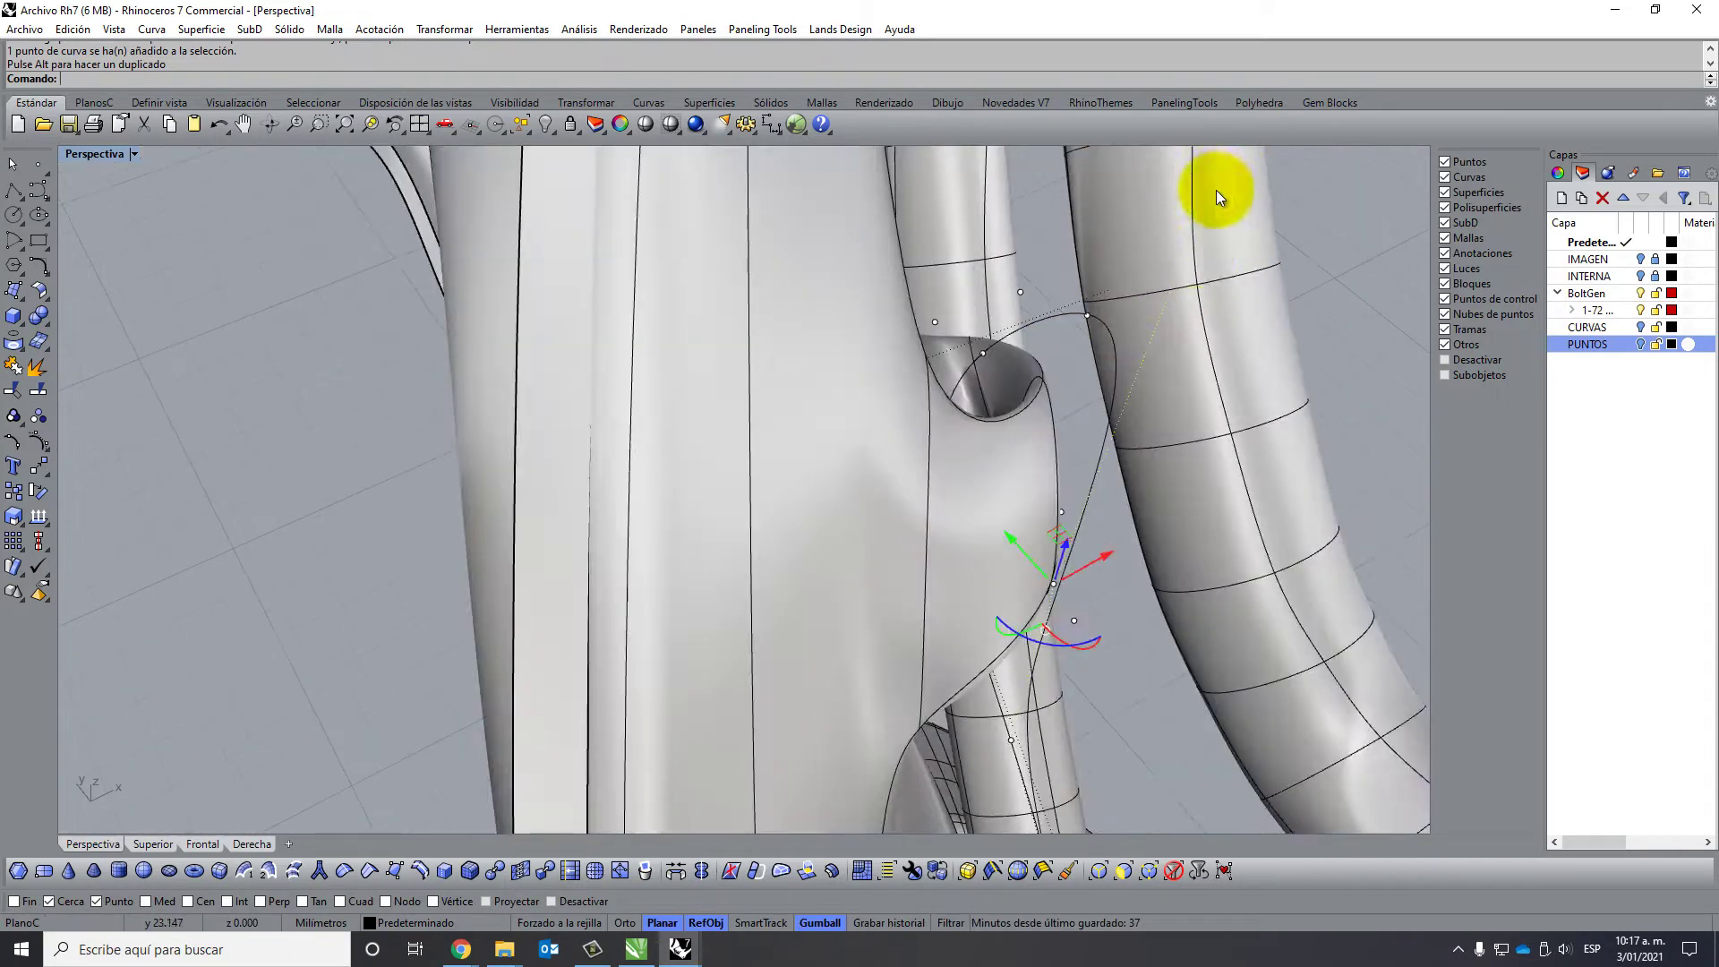
pyautogui.click(1183, 264)
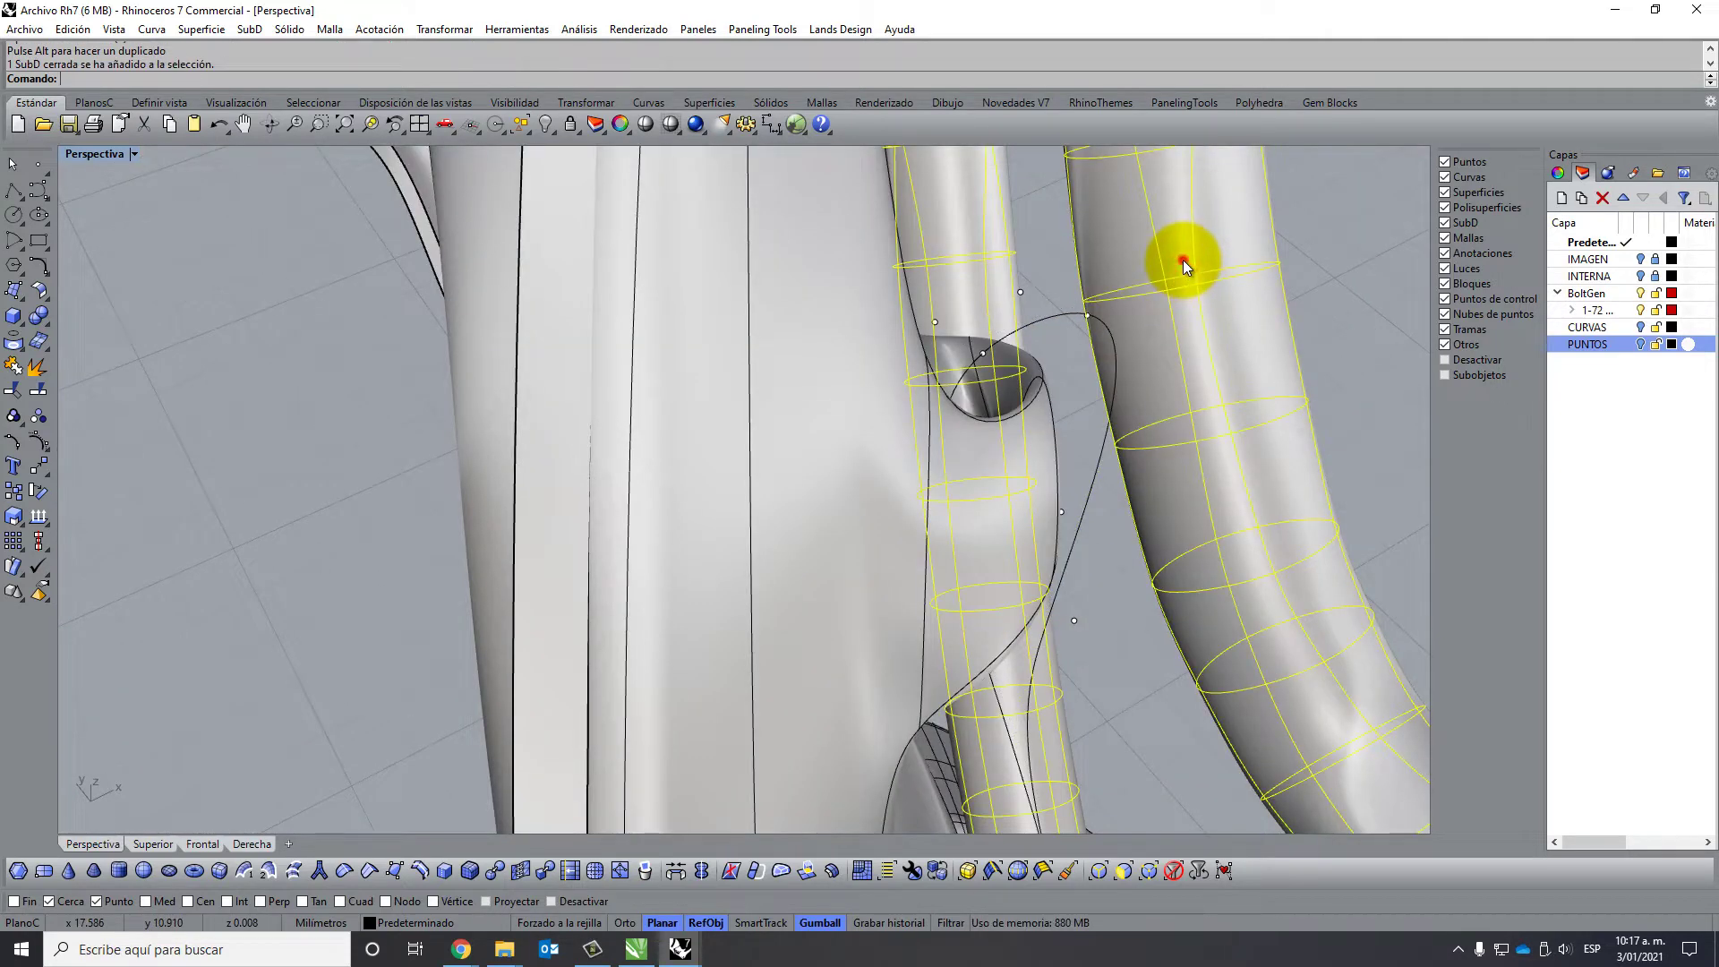
pyautogui.click(1059, 293)
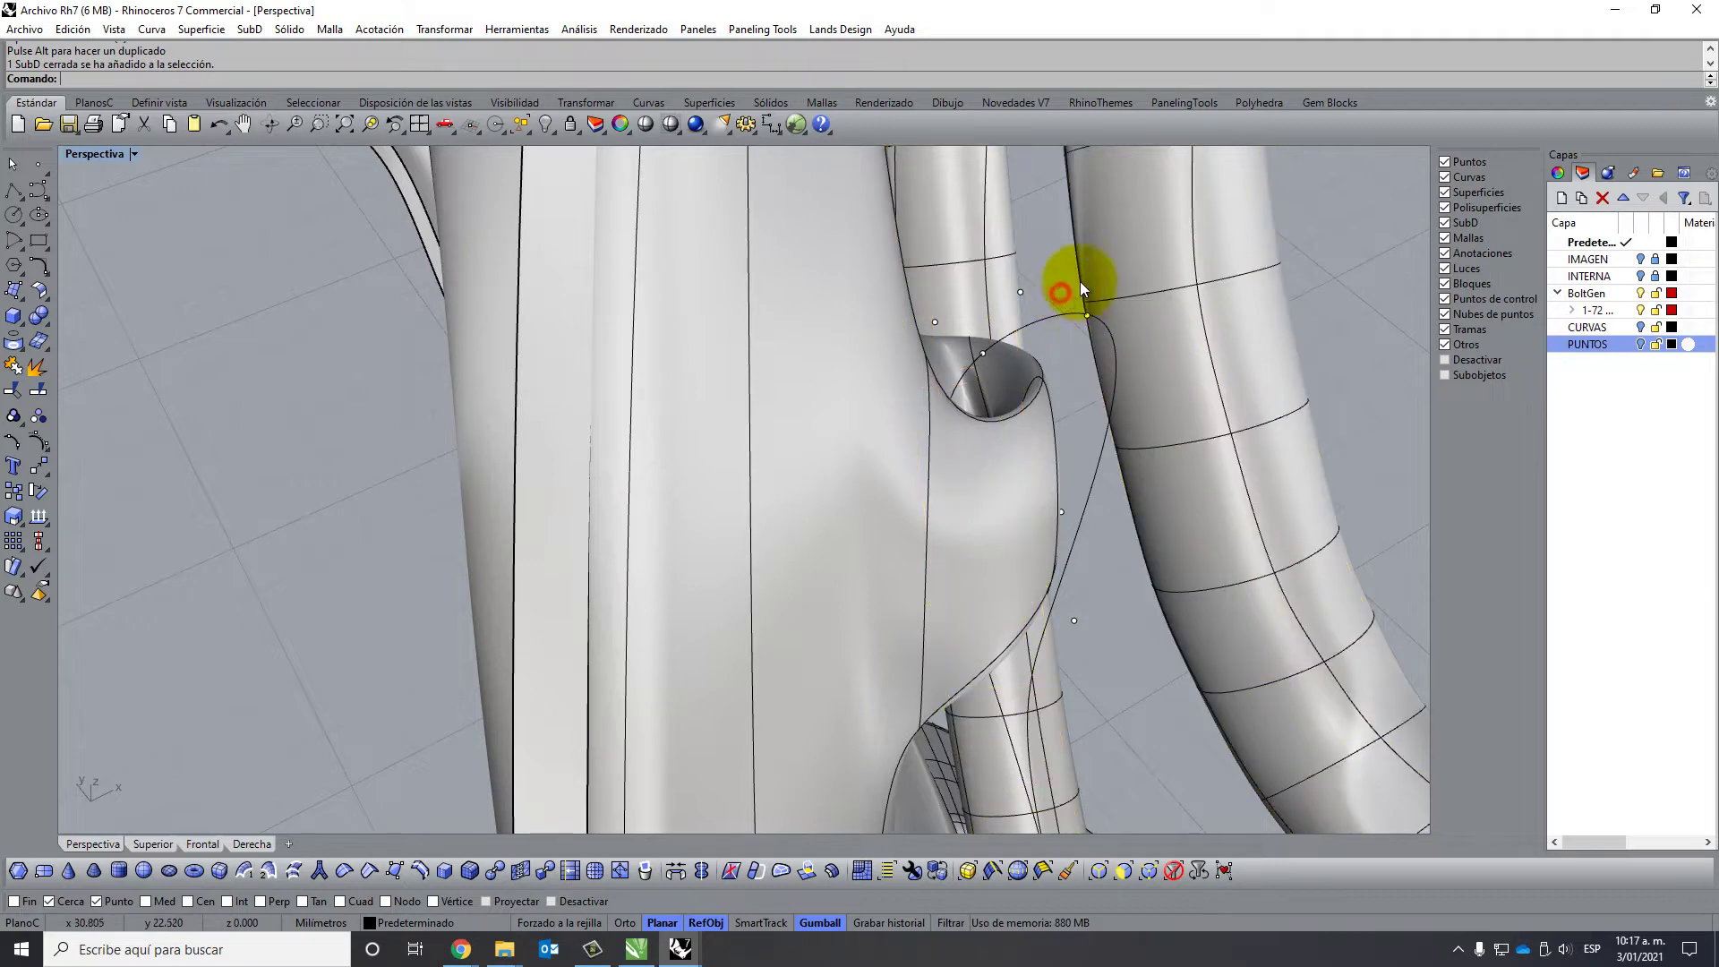
pyautogui.click(1047, 313)
pyautogui.scroll(2, 1082, 299)
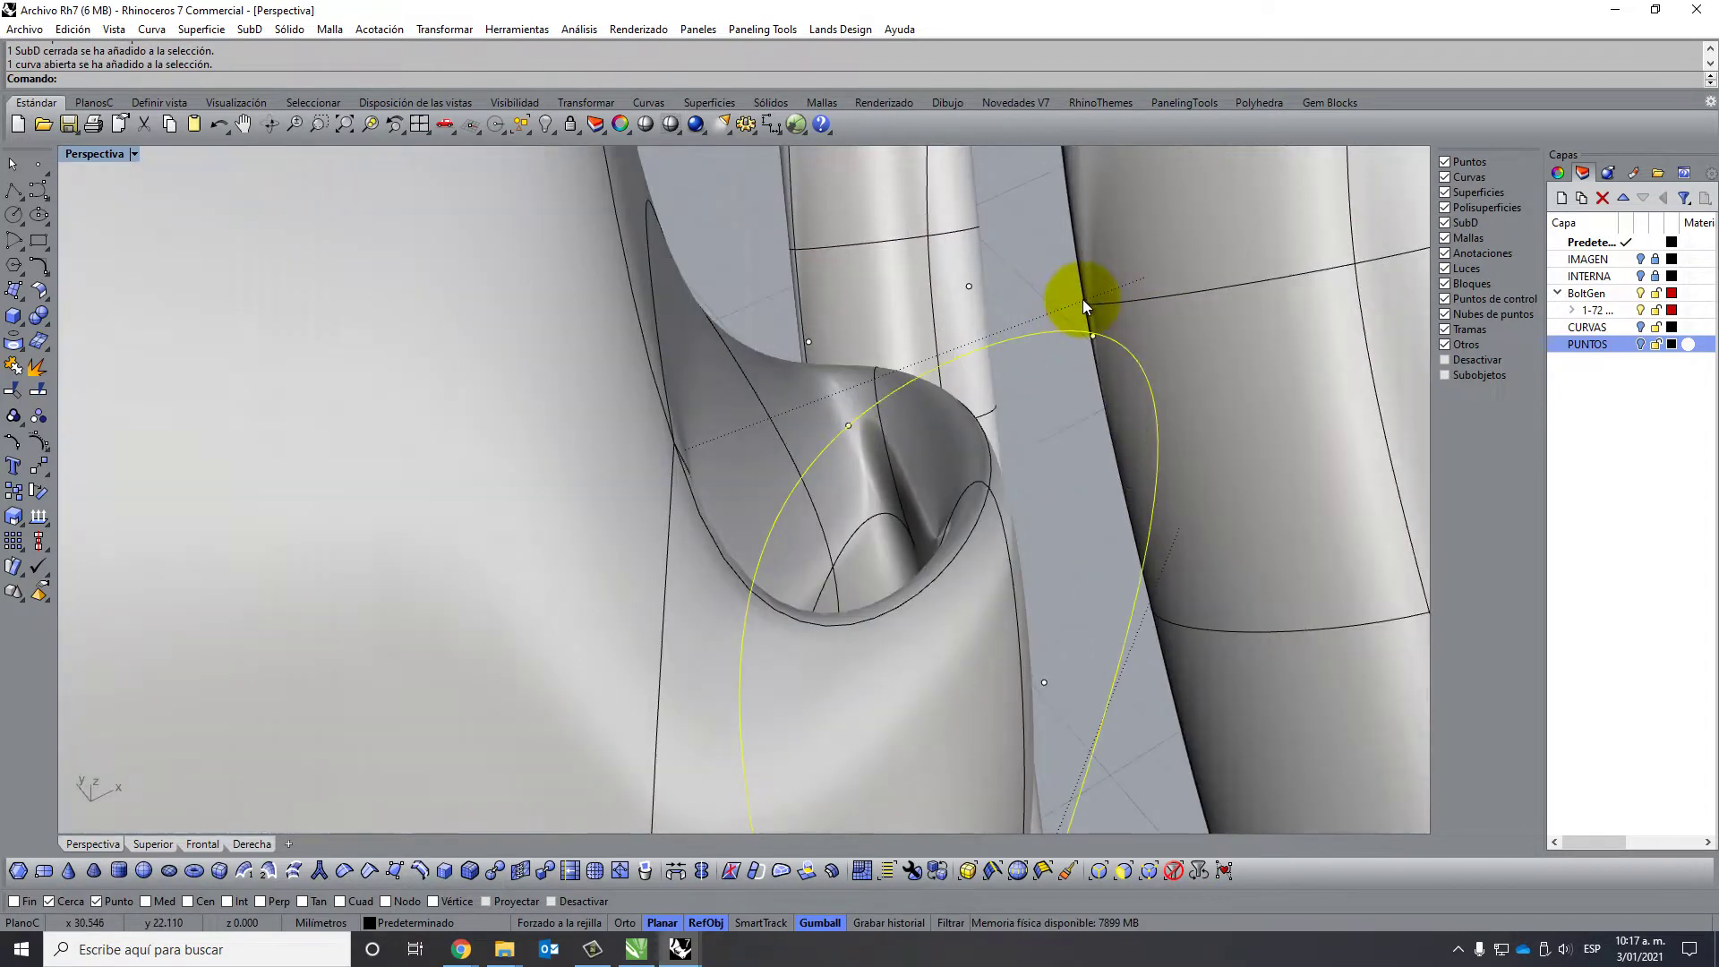
pyautogui.click(1035, 322)
pyautogui.click(1304, 219)
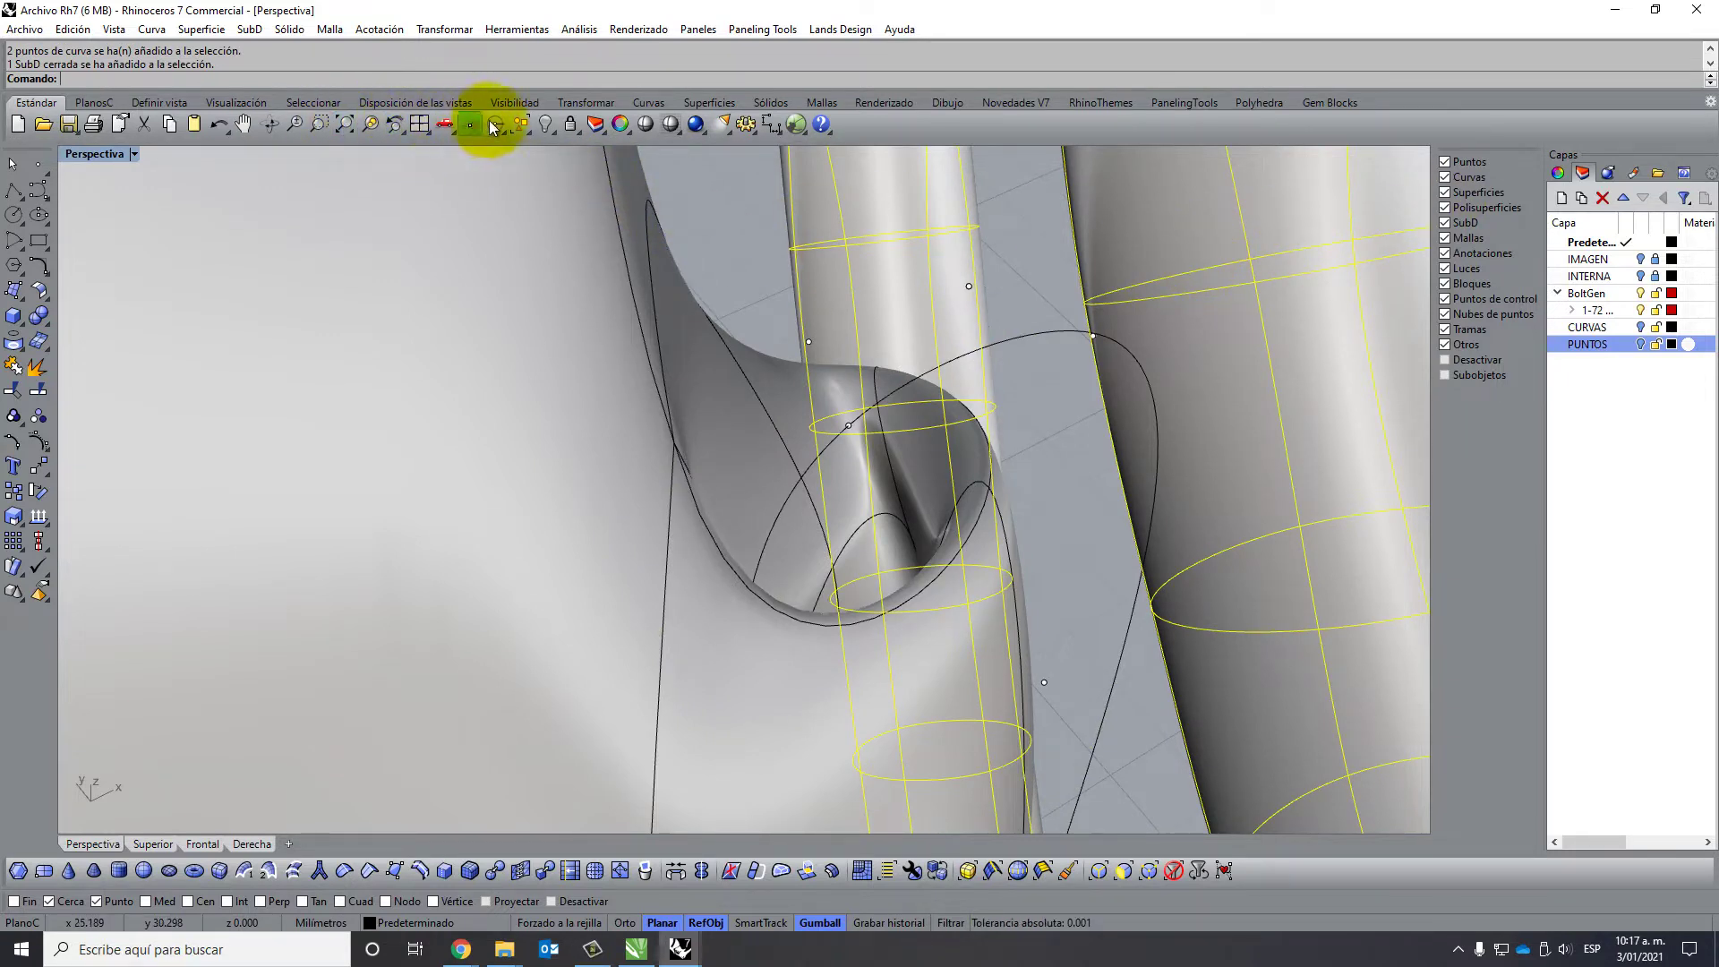
pyautogui.click(546, 125)
# Drag guide-curve control points along the red axis to wrap the loop around the clip.
pyautogui.click(1062, 328)
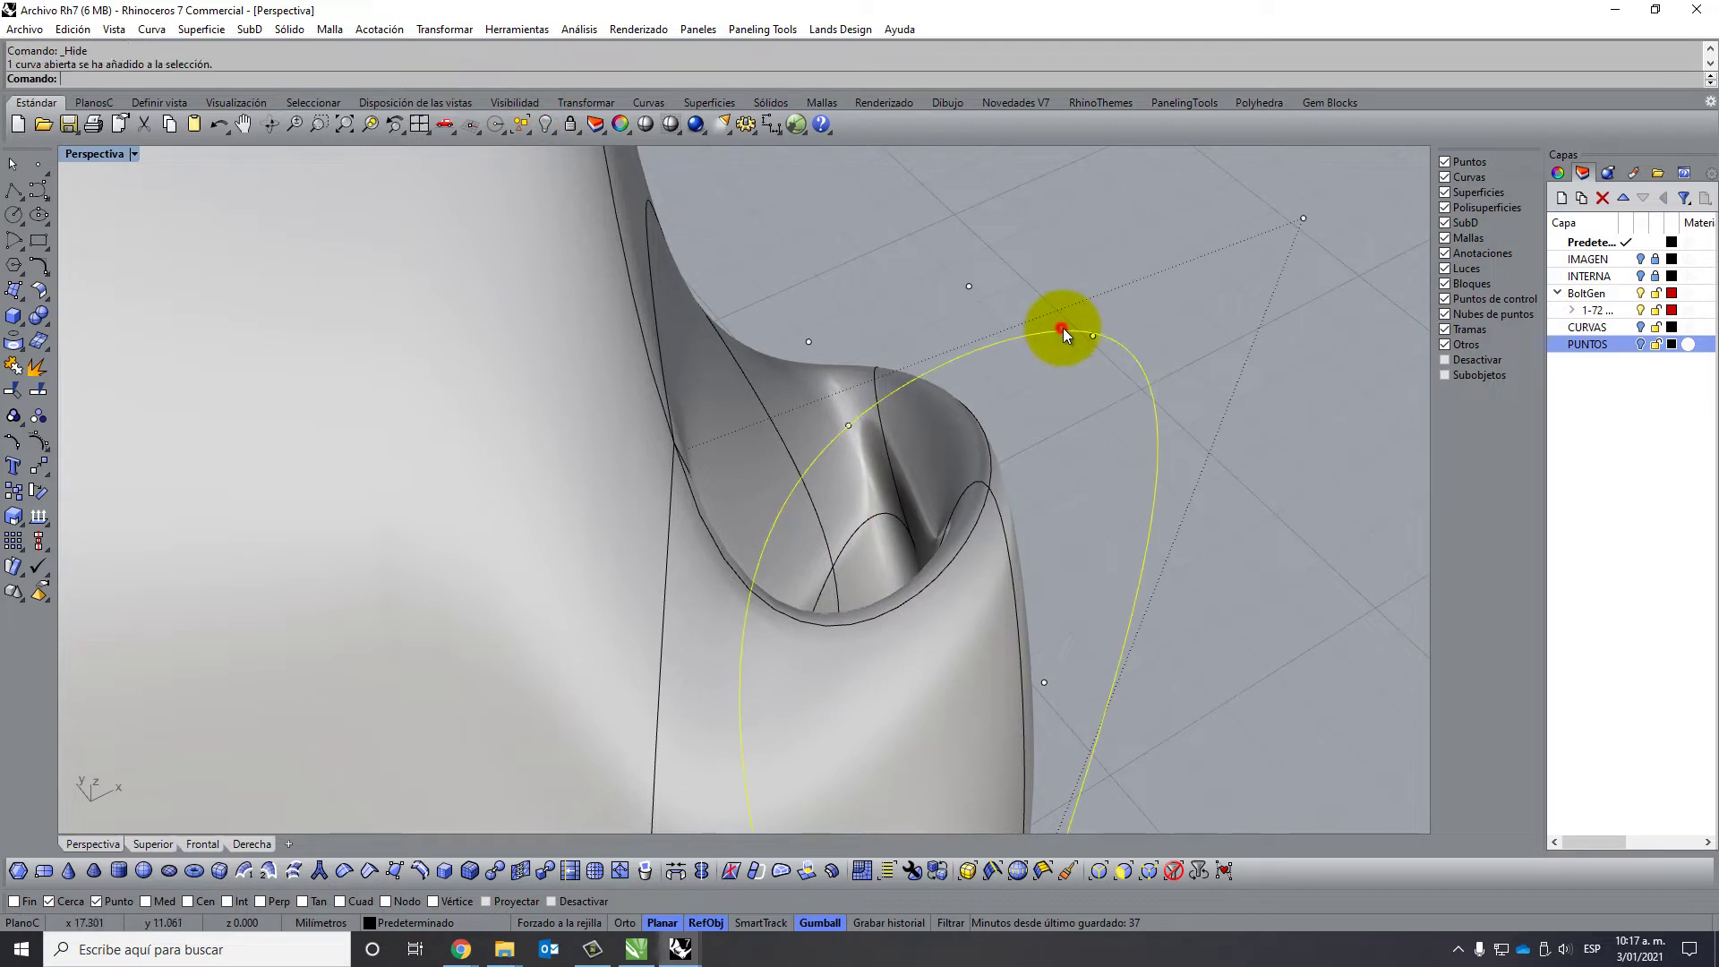
pyautogui.click(1304, 218)
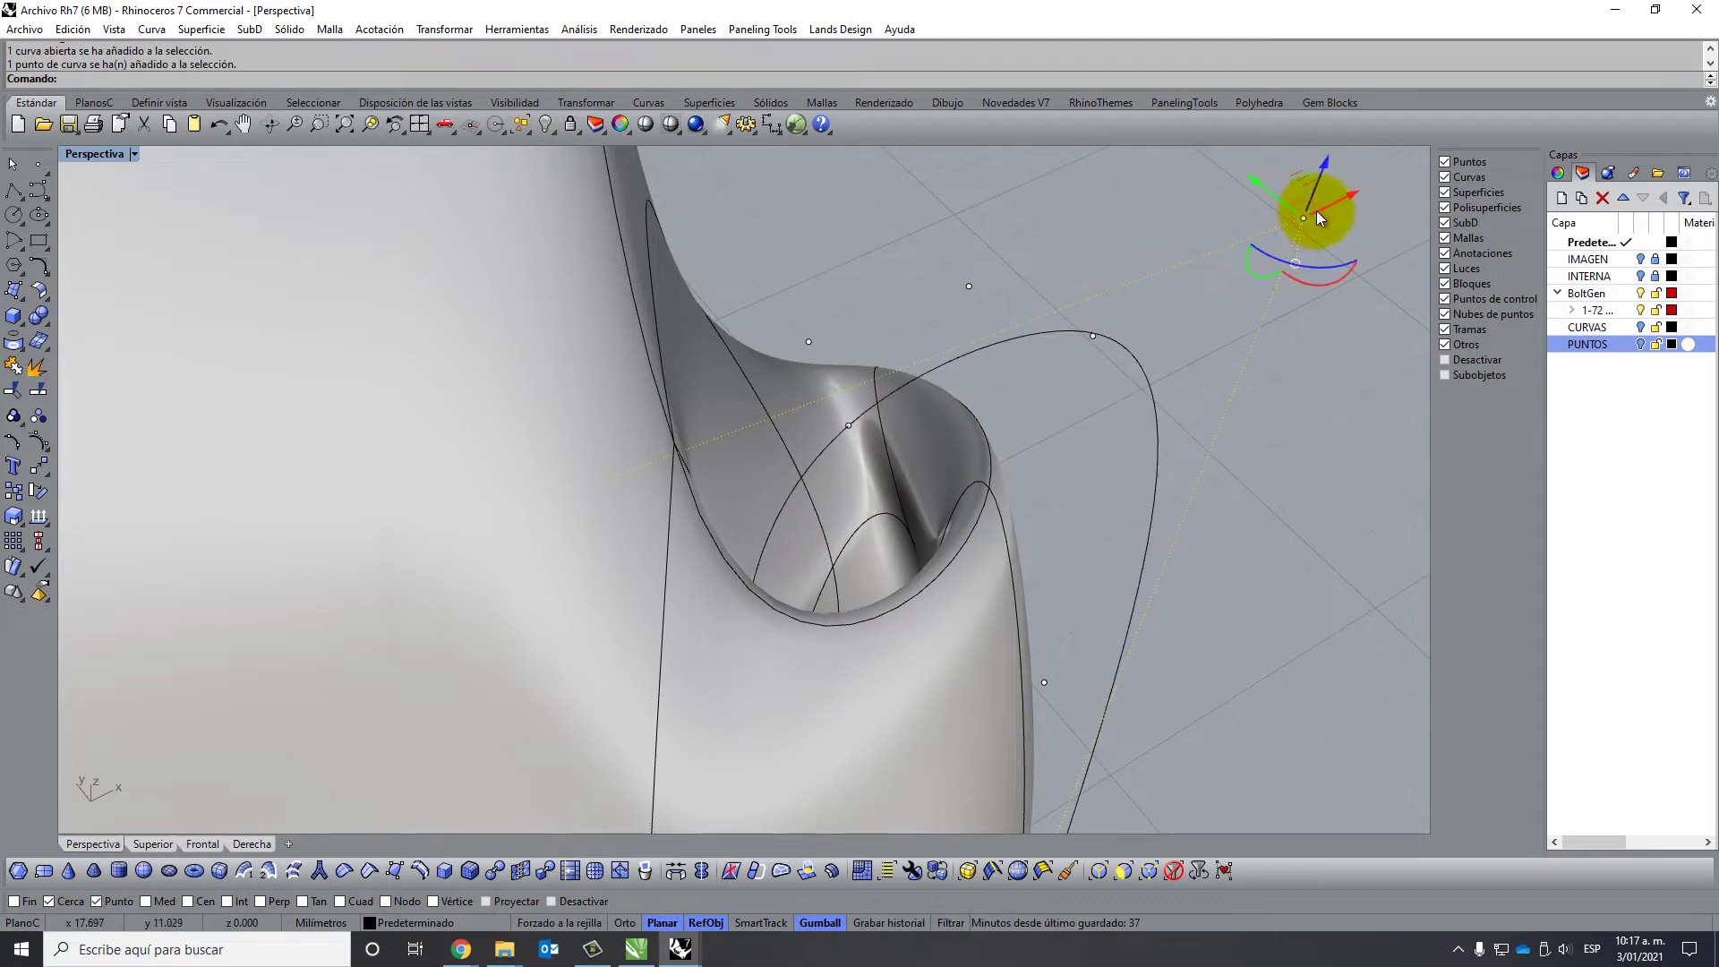
pyautogui.moveTo(1346, 195); pyautogui.dragTo(1185, 293)
pyautogui.moveTo(1139, 293)
pyautogui.mouseDown(button='right')
pyautogui.moveTo(1070, 485)
pyautogui.moveTo(976, 495)
pyautogui.mouseUp(button='right')
pyautogui.click(932, 462)
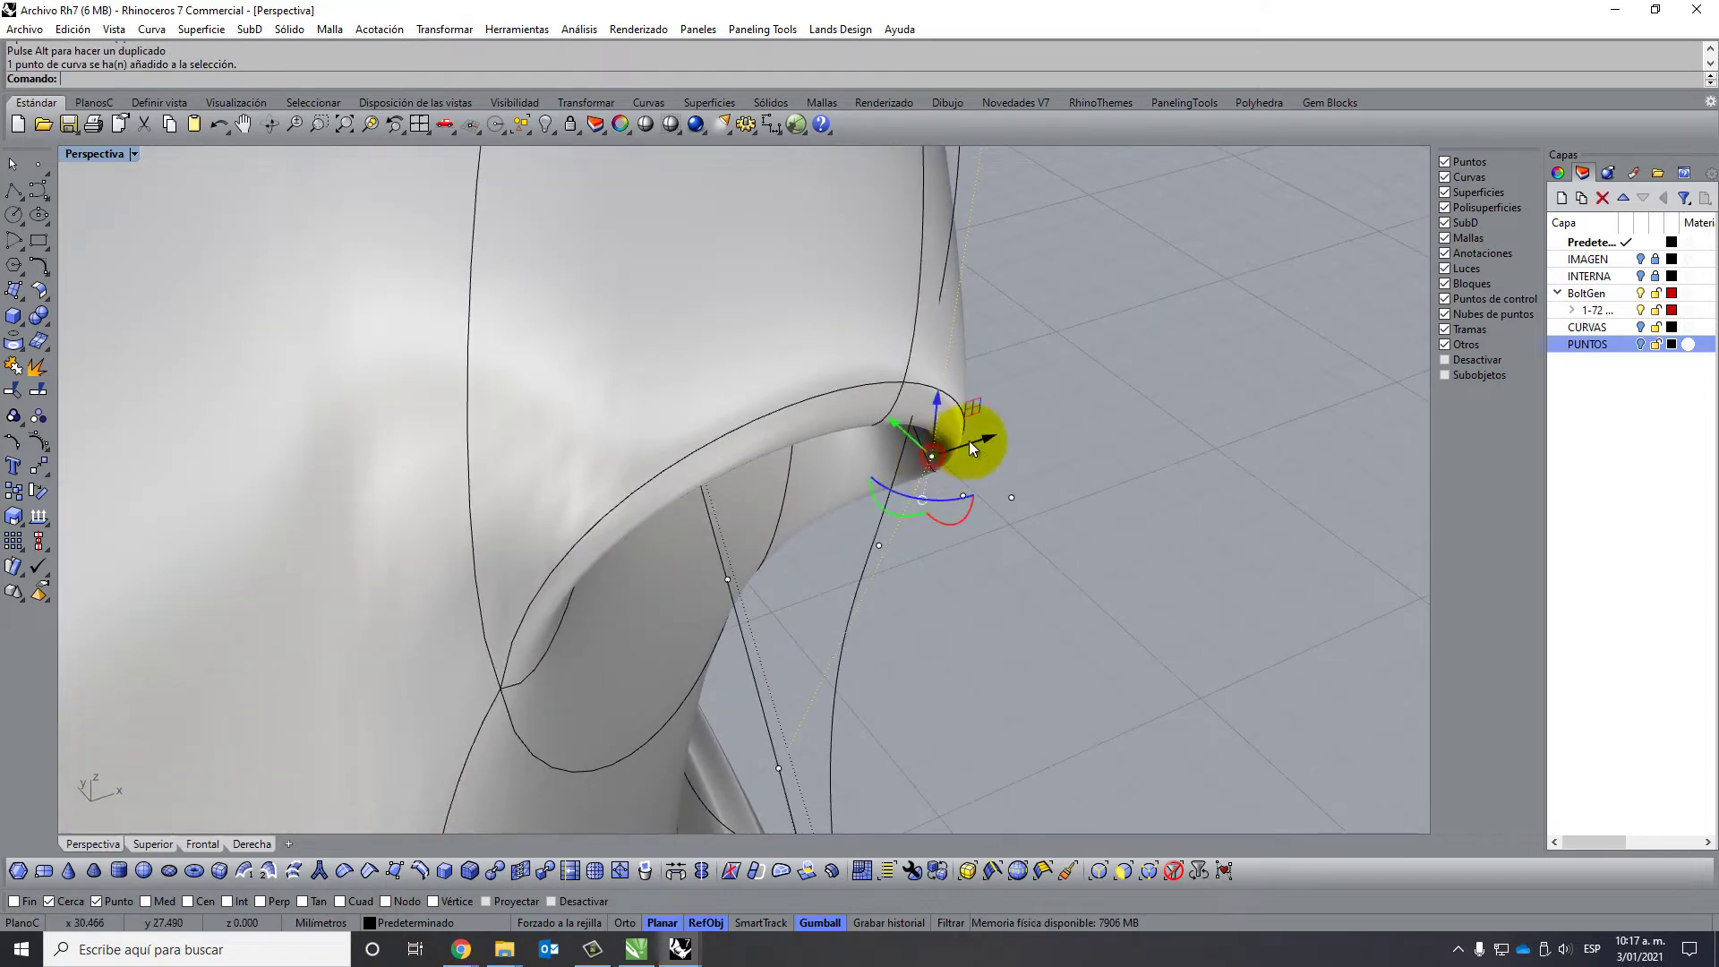
pyautogui.moveTo(990, 437); pyautogui.dragTo(1110, 390)
pyautogui.moveTo(1039, 303)
pyautogui.mouseDown(button='right')
pyautogui.moveTo(1132, 418)
pyautogui.moveTo(1086, 434)
pyautogui.moveTo(1151, 414)
pyautogui.moveTo(1043, 441)
pyautogui.moveTo(998, 410)
pyautogui.moveTo(849, 614)
pyautogui.moveTo(797, 606)
pyautogui.moveTo(825, 603)
pyautogui.mouseUp(button='right')
# Select the guide curve running from the lower clip up to the helmet shell.
pyautogui.scroll(-3, 998, 410)
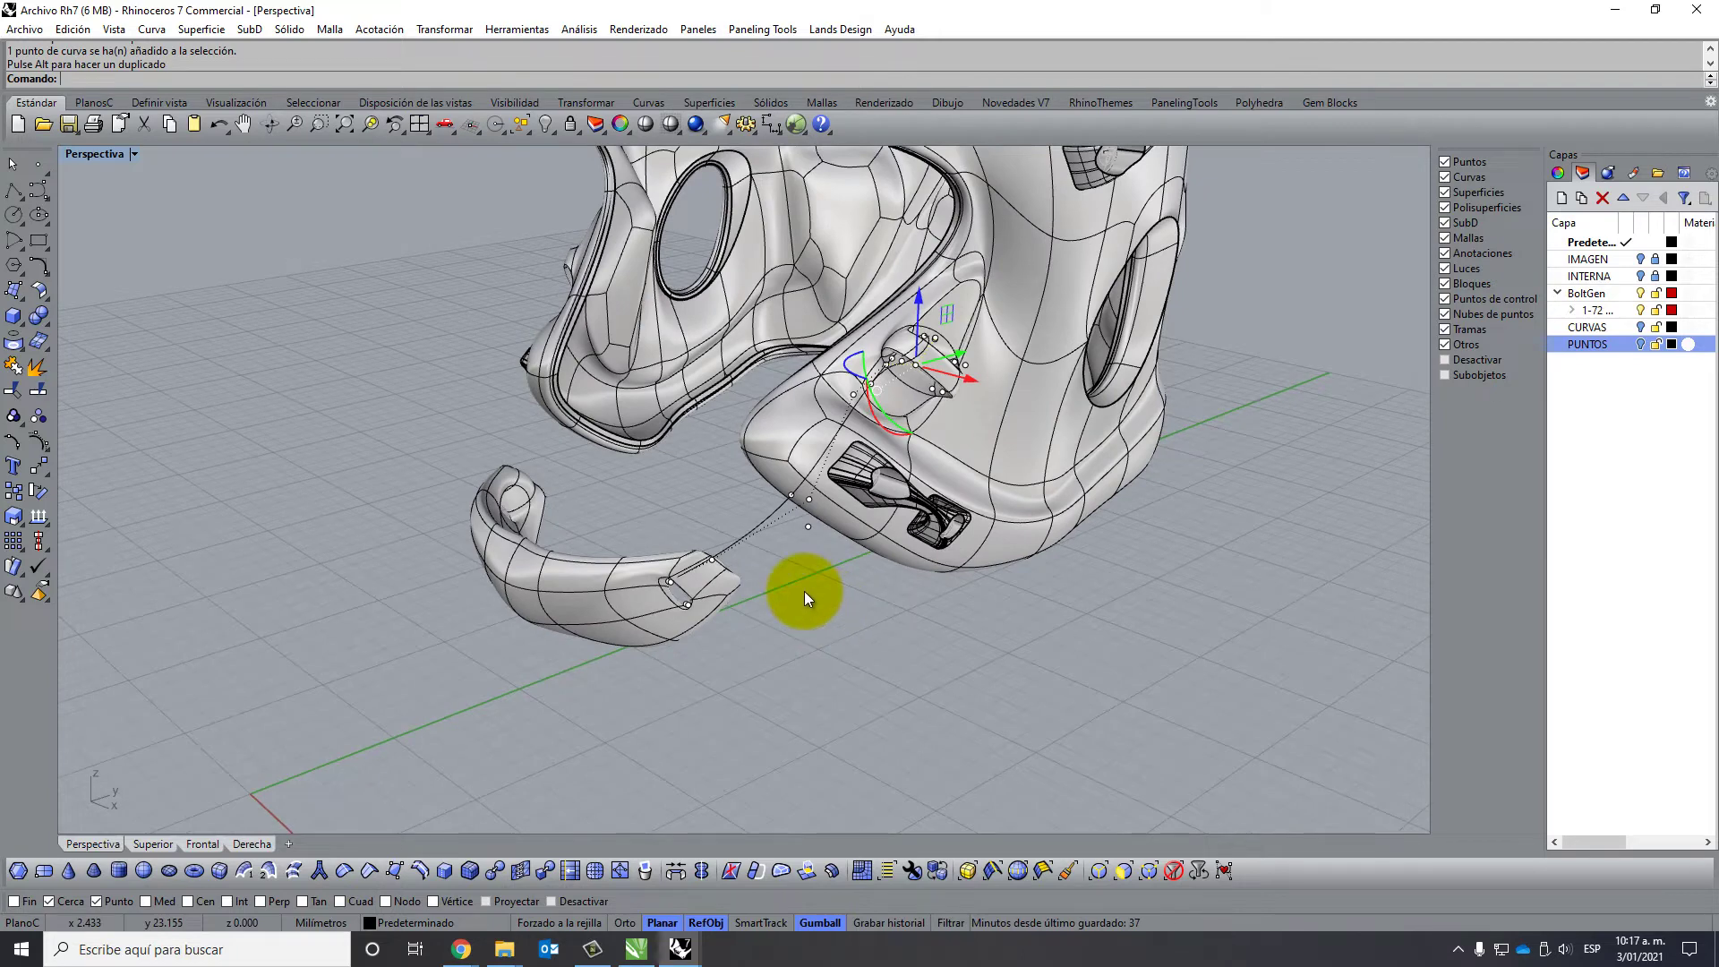
pyautogui.scroll(2, 733, 575)
pyautogui.scroll(3, 686, 552)
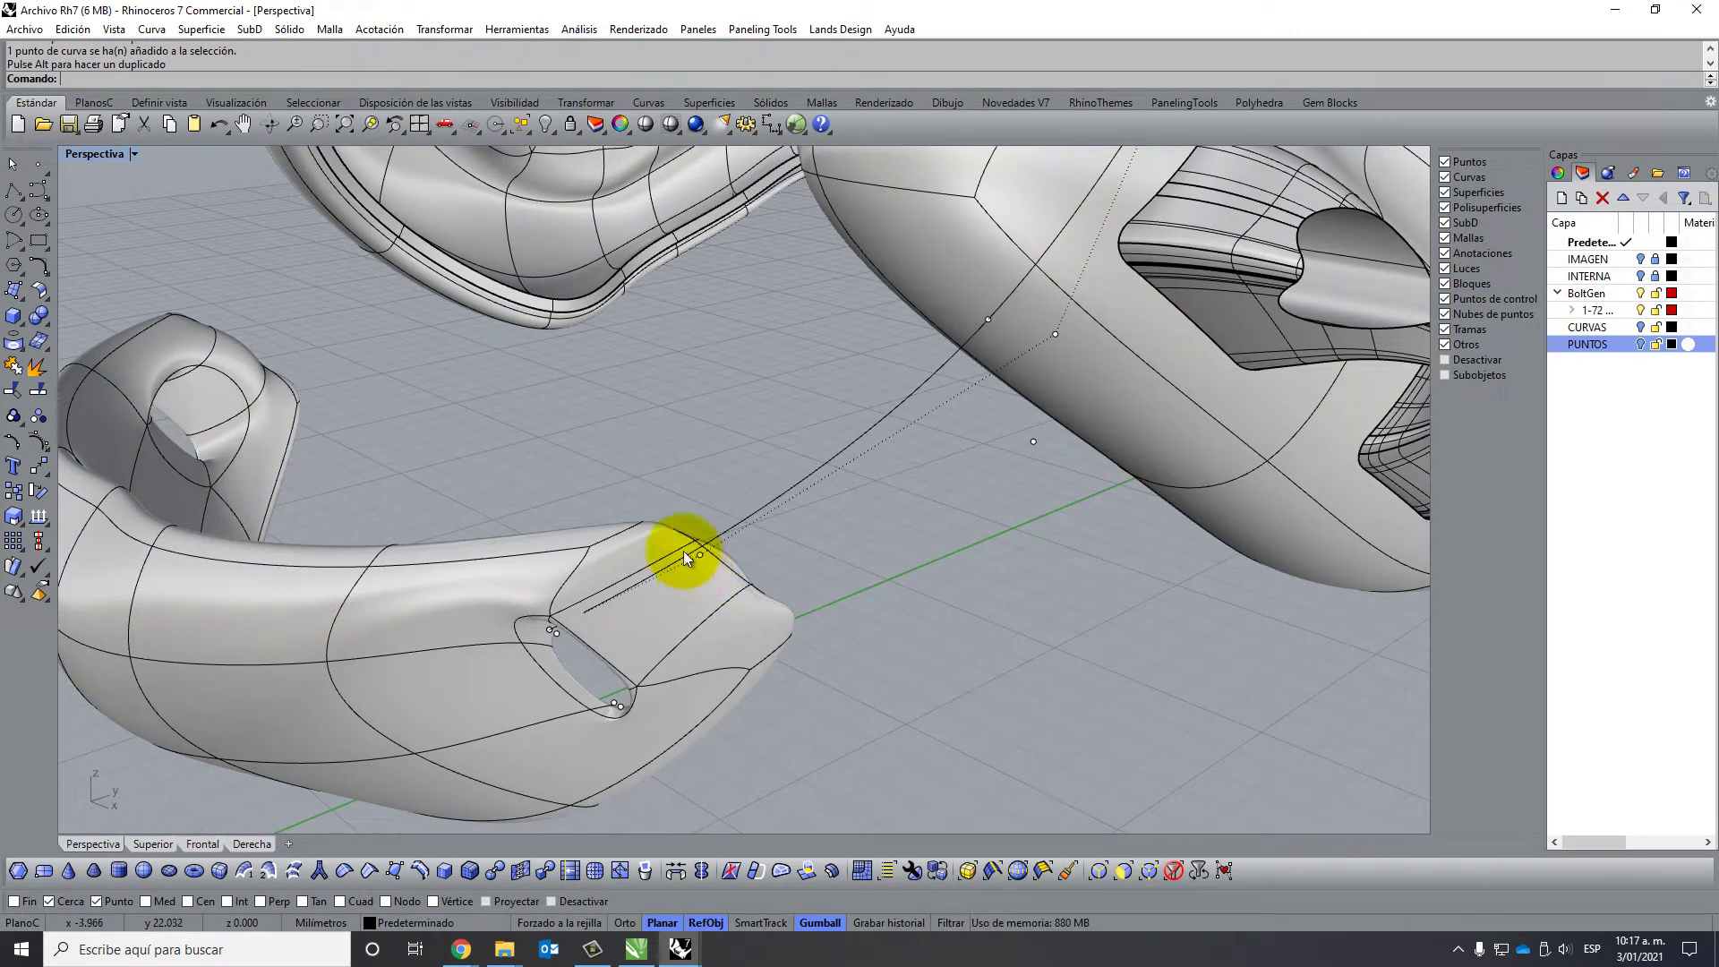
pyautogui.scroll(2, 712, 492)
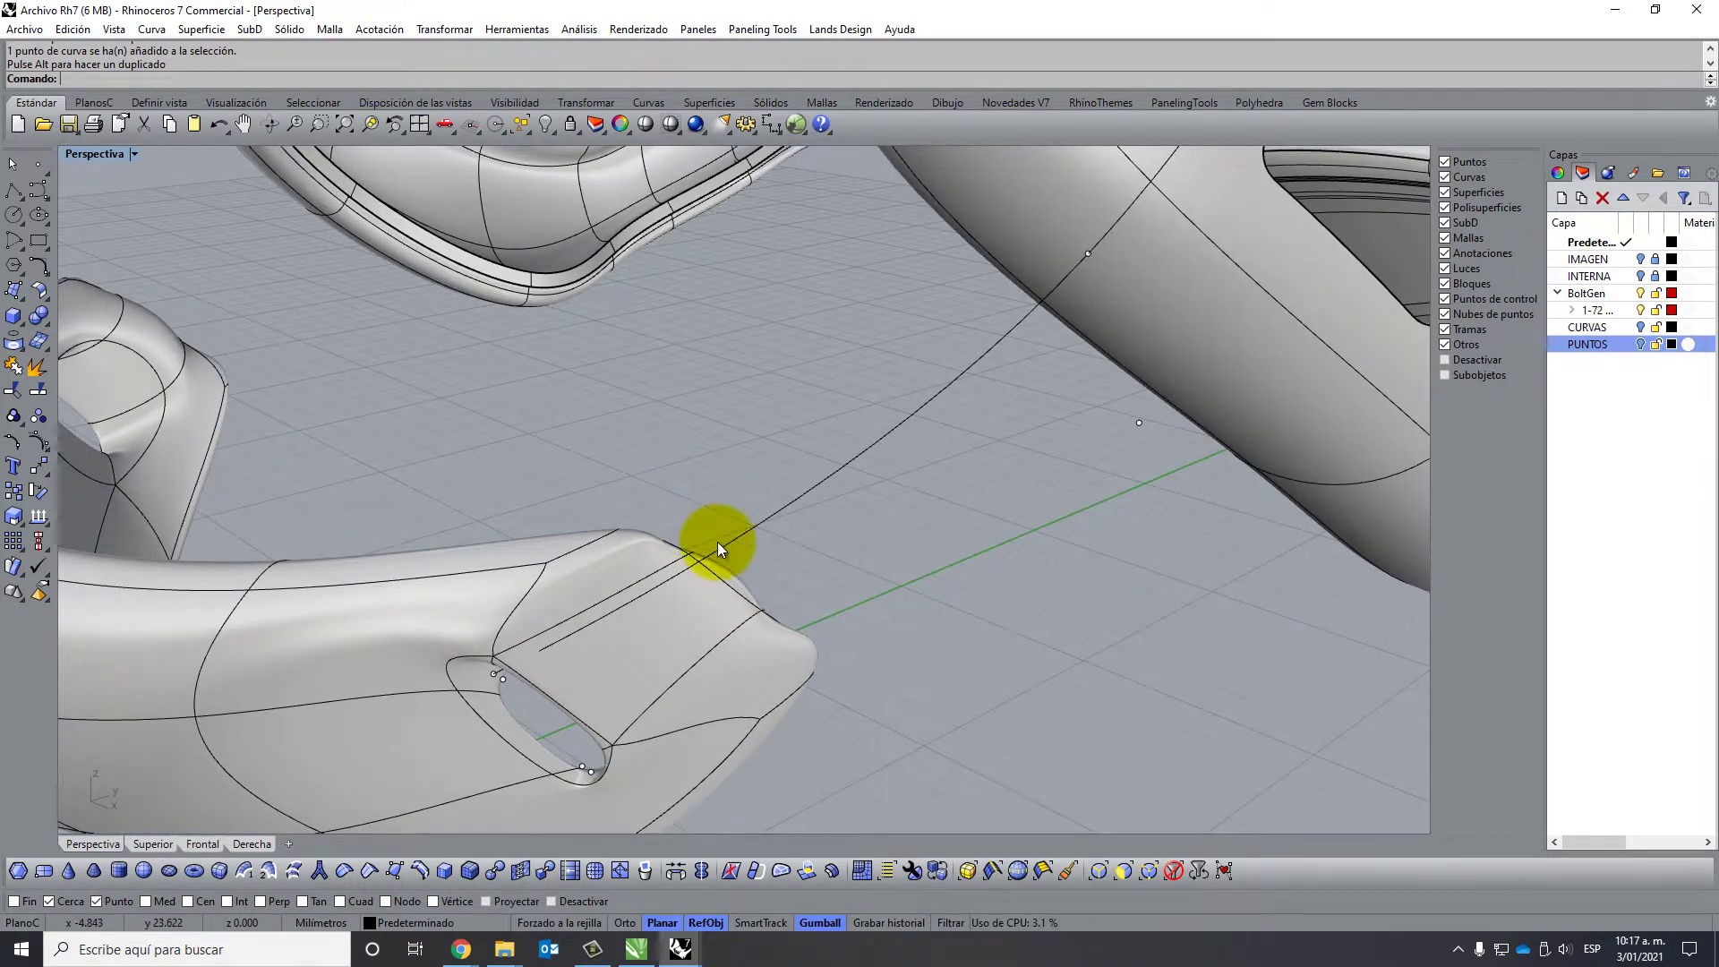
pyautogui.click(722, 544)
pyautogui.click(719, 419)
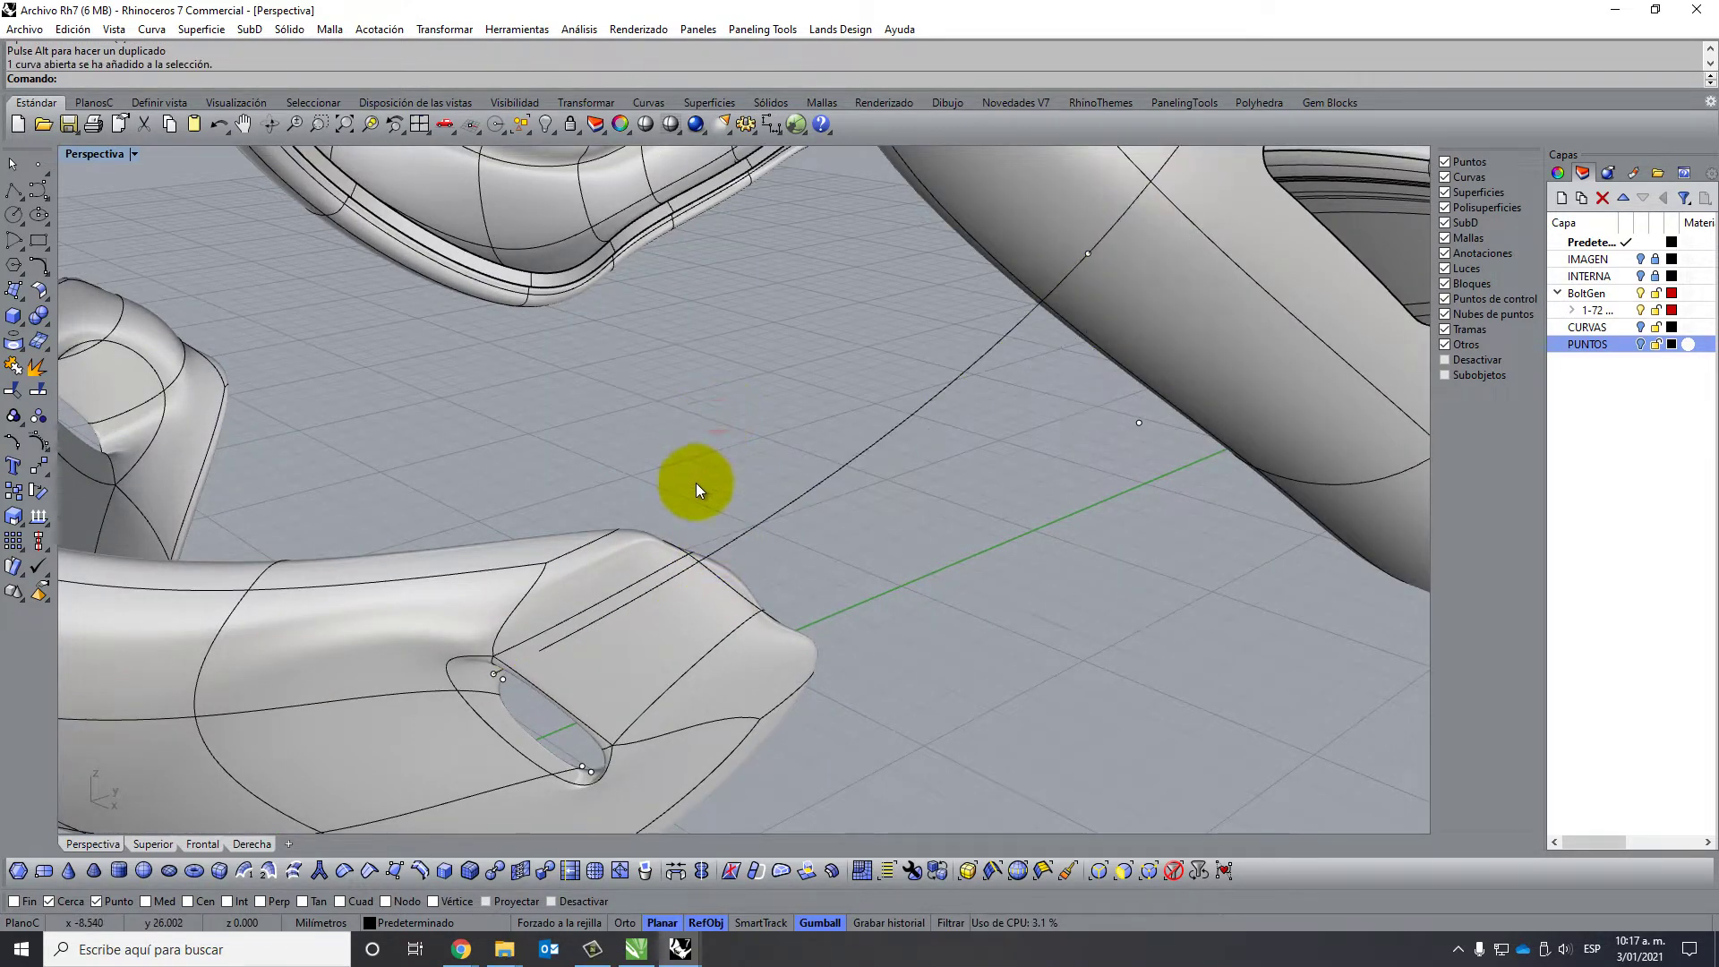
pyautogui.click(775, 512)
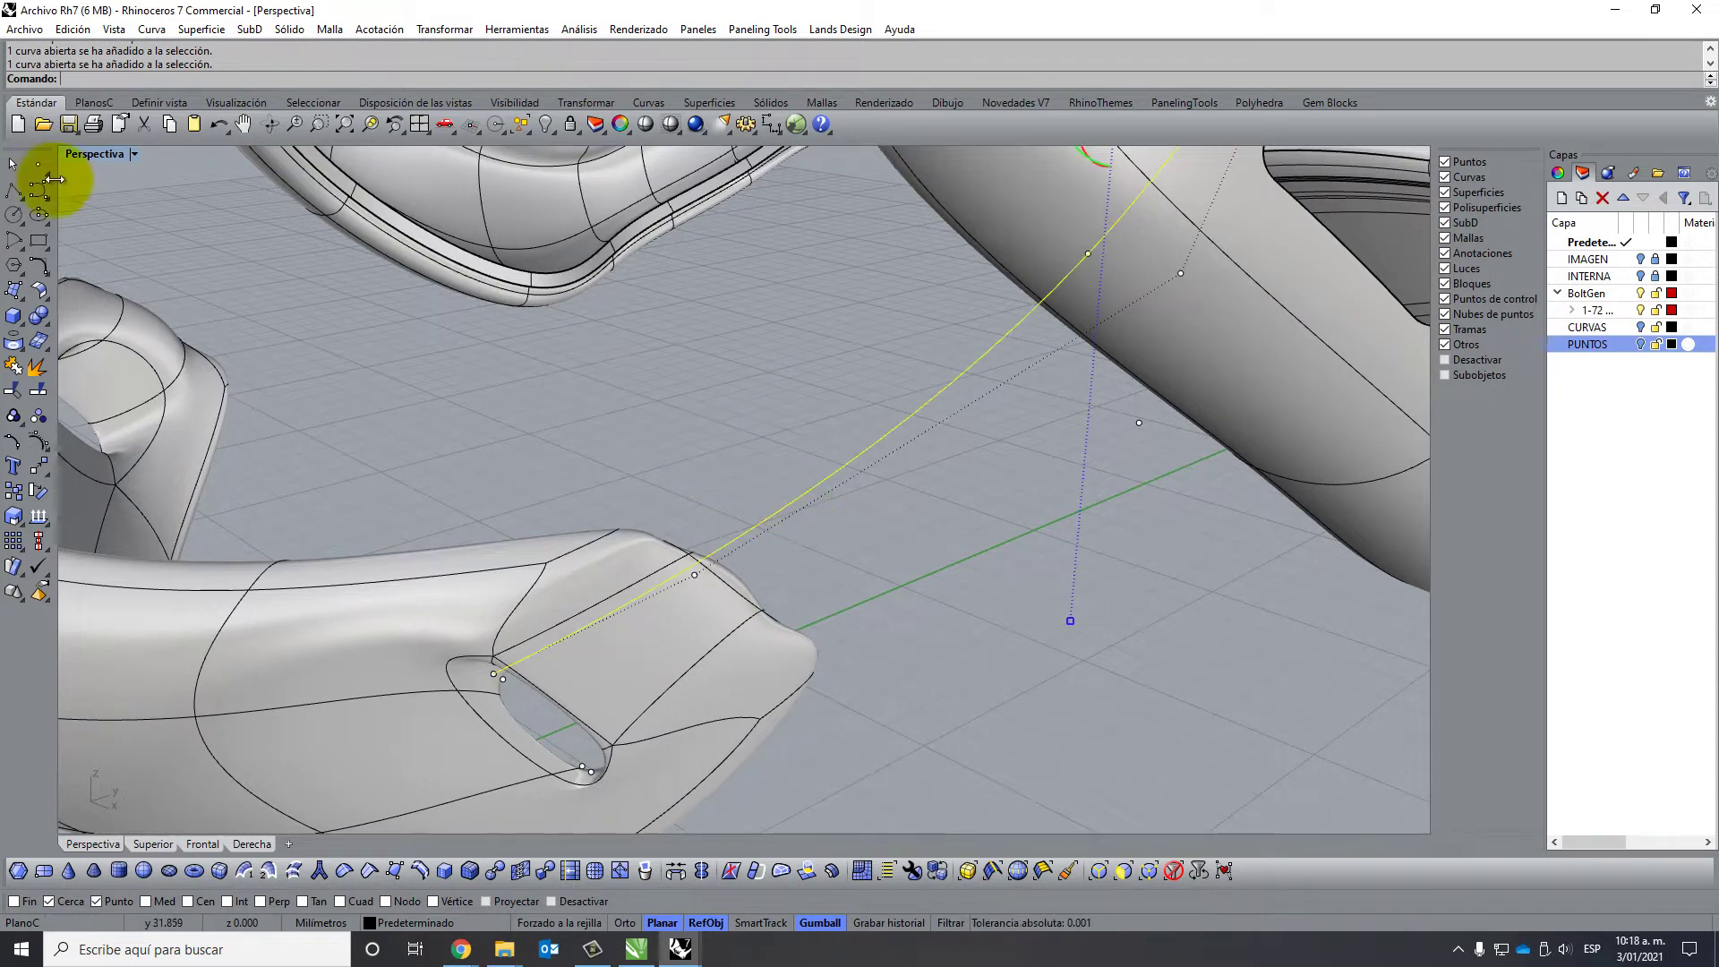
# Split the guide curve at the shell point and delete the piece down to the clip.
pyautogui.click(39, 395)
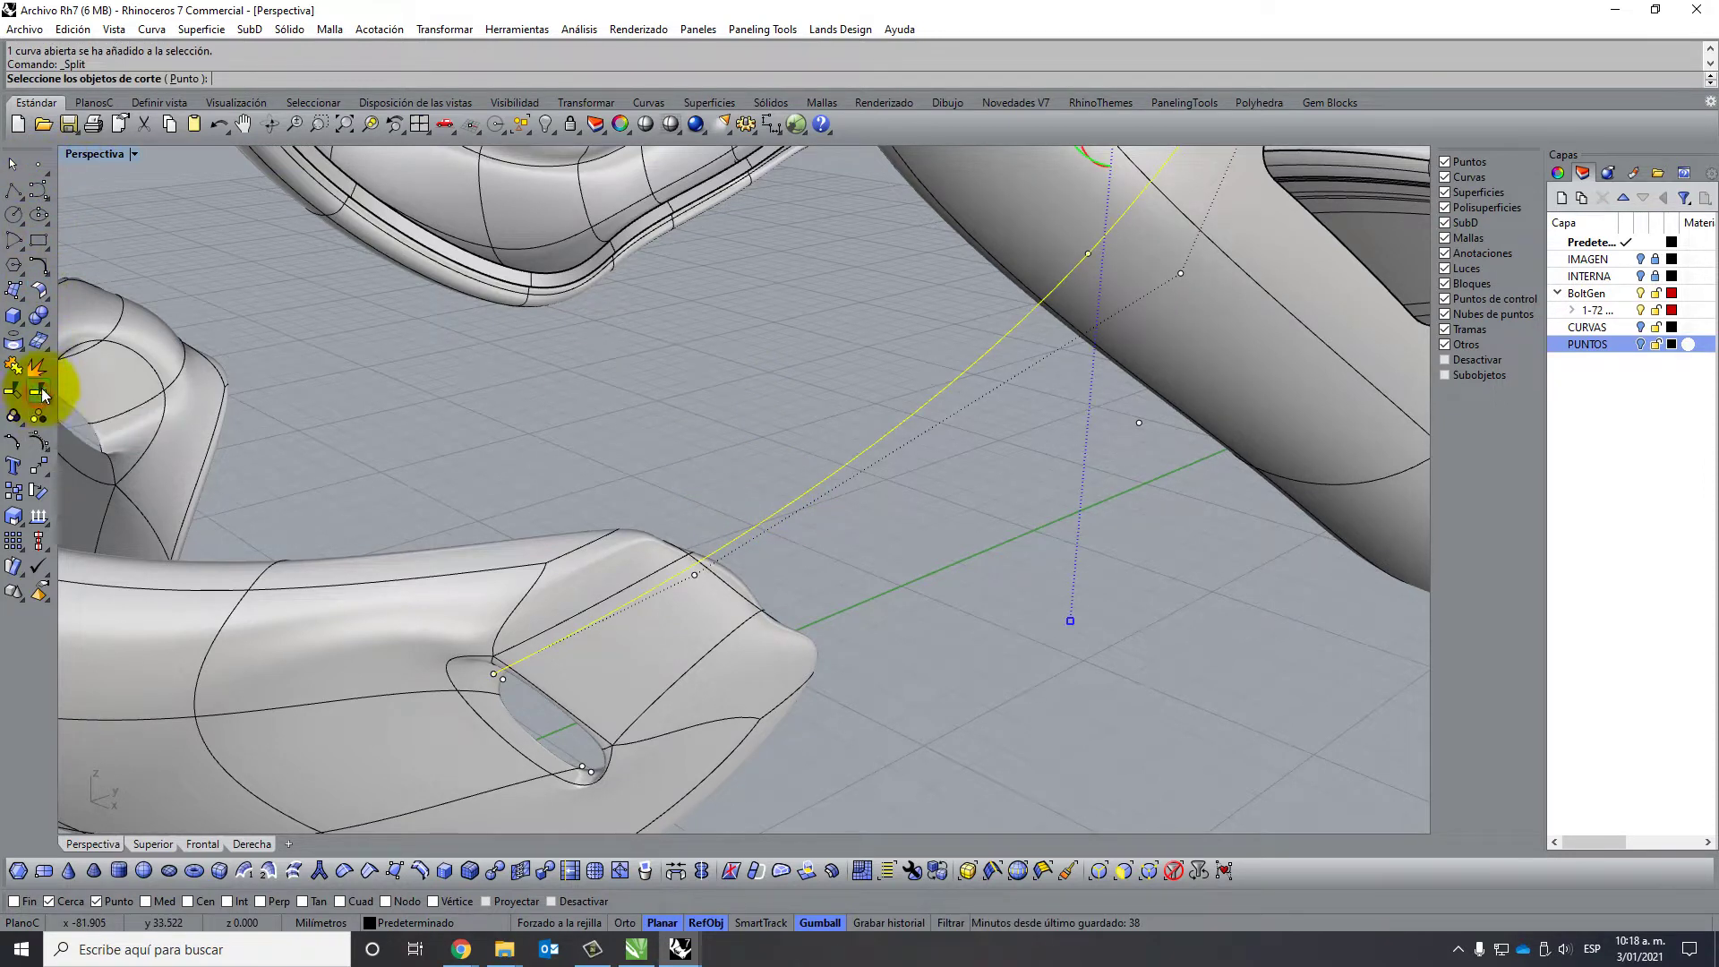
pyautogui.click(184, 80)
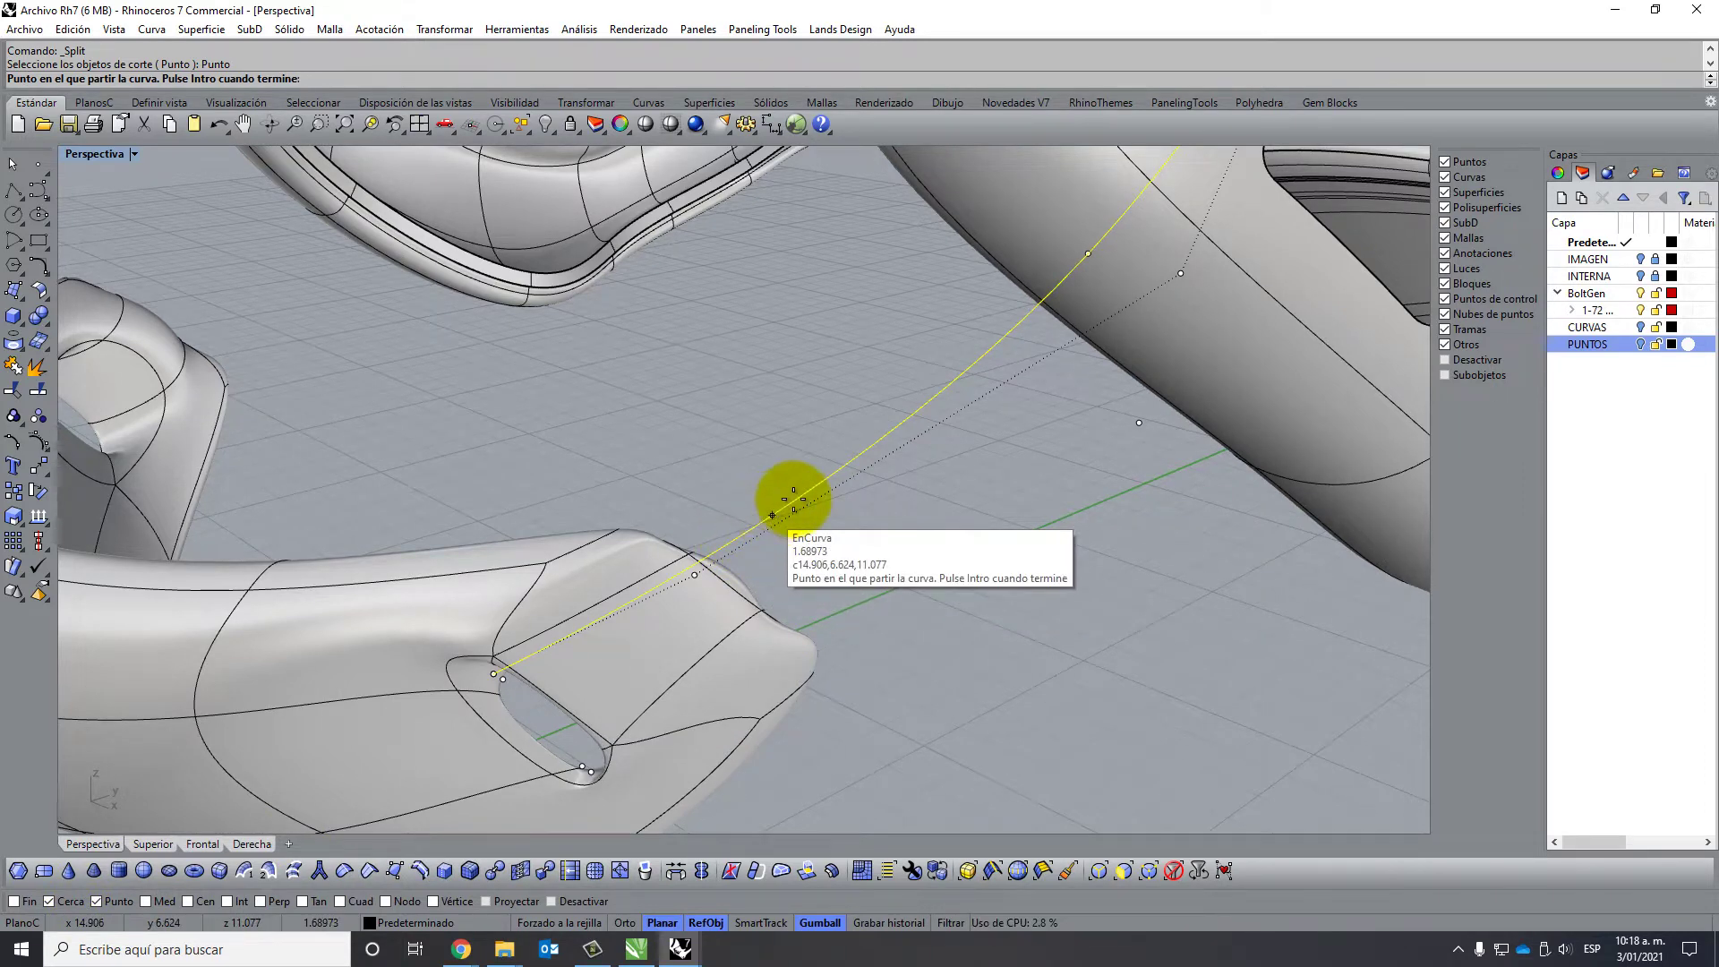
pyautogui.click(1089, 252)
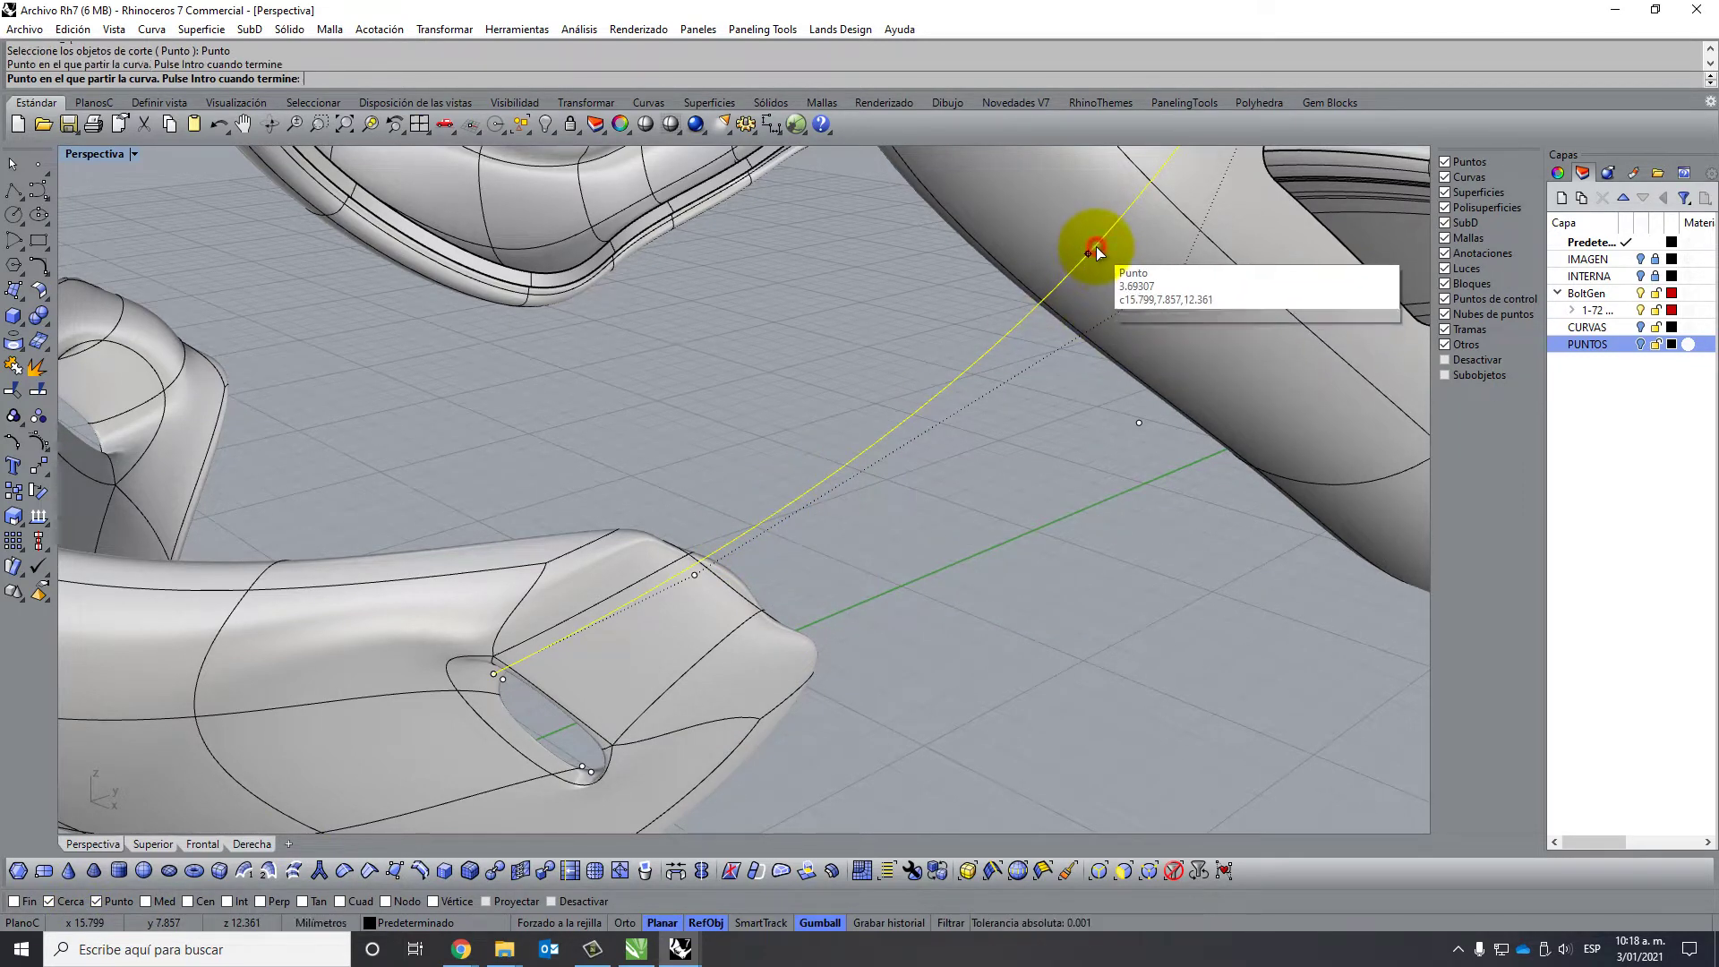
pyautogui.press('Return')
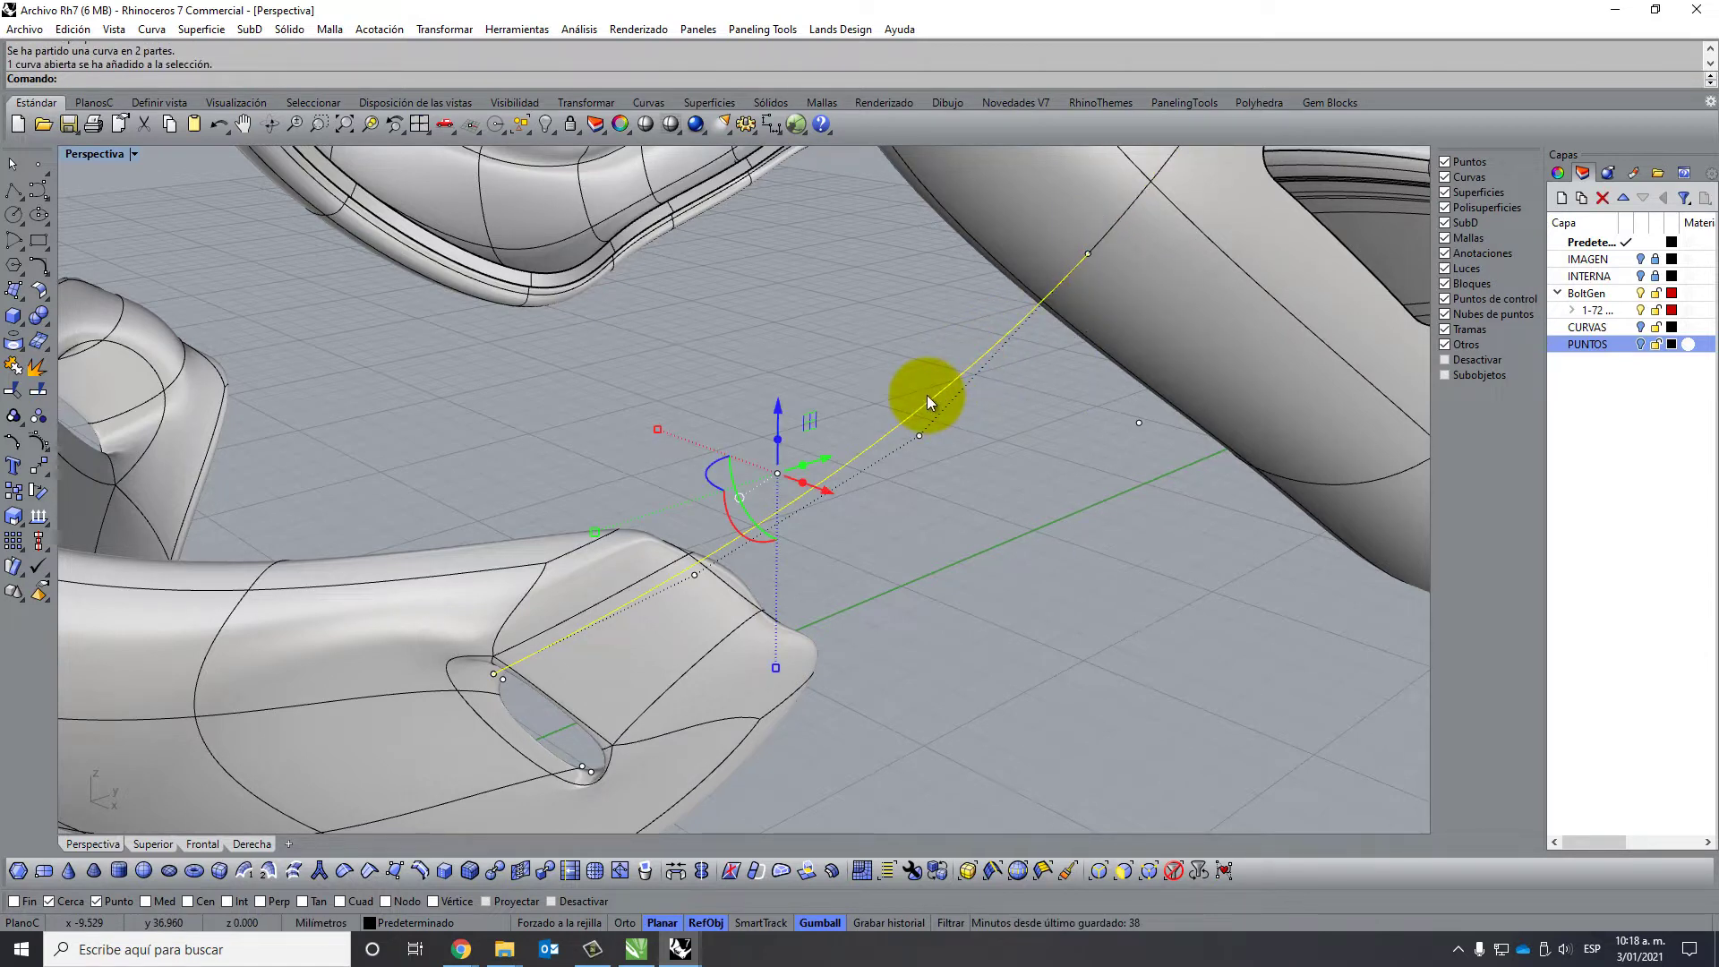
pyautogui.press('Delete')
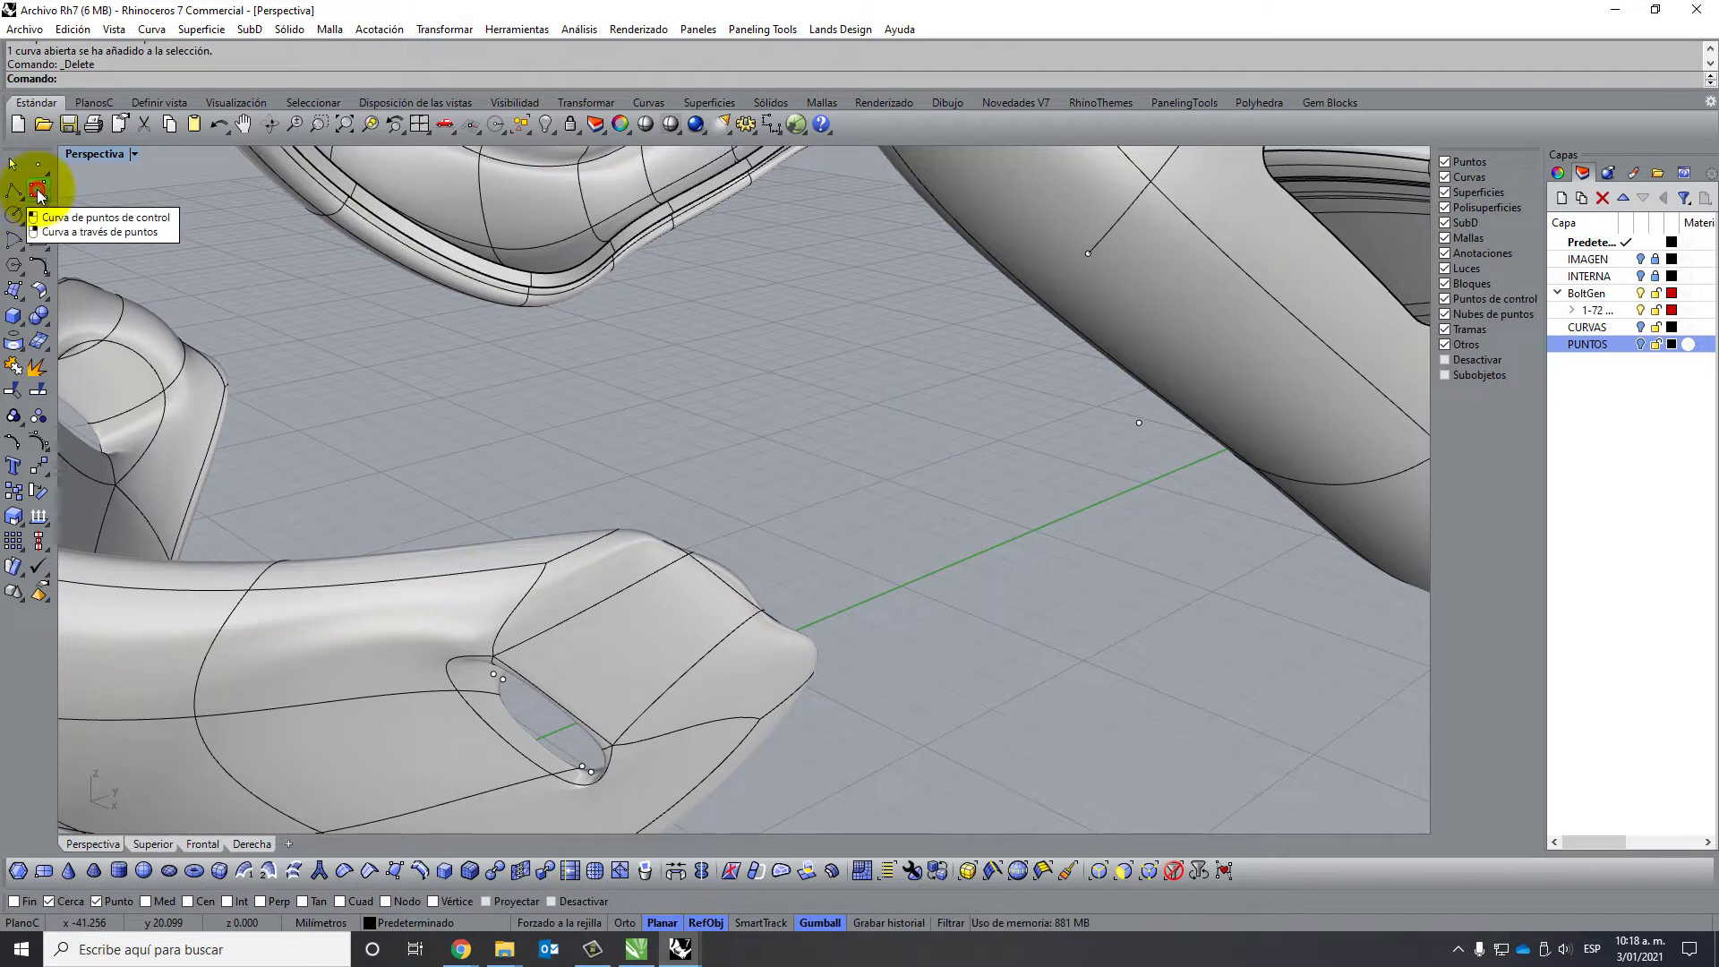
# Draw an interpolated curve from the shell point looping into the clip hole.
pyautogui.click(40, 194)
pyautogui.click(39, 194)
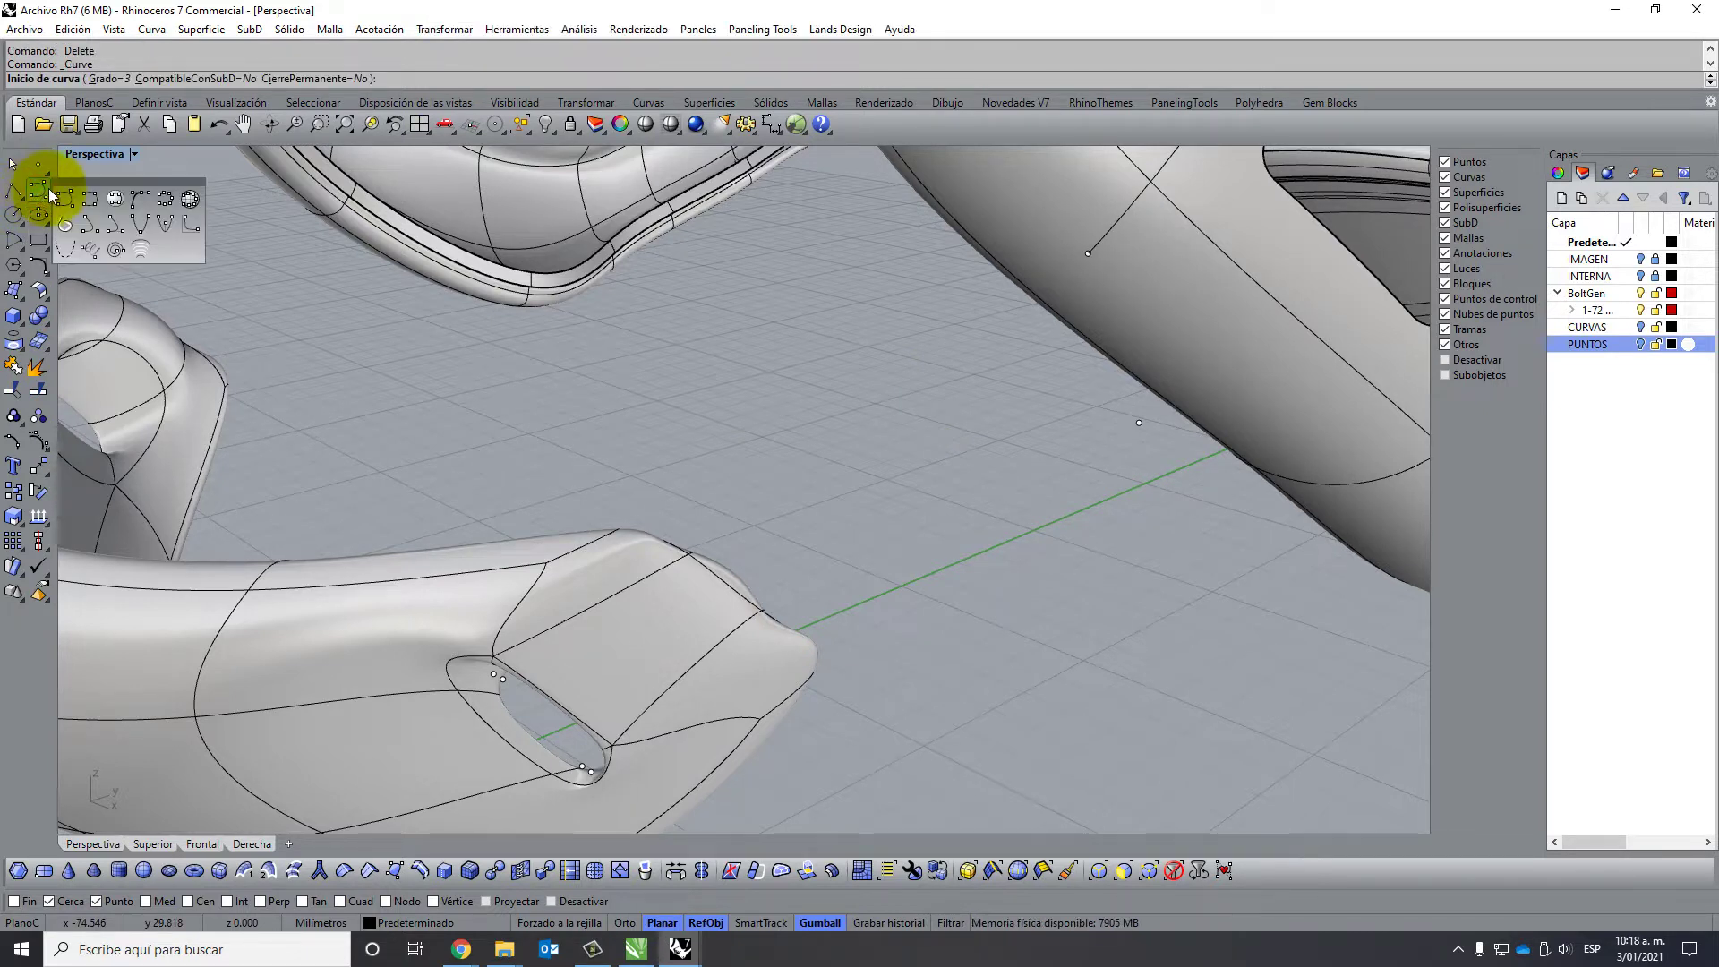
pyautogui.click(108, 199)
pyautogui.click(1084, 254)
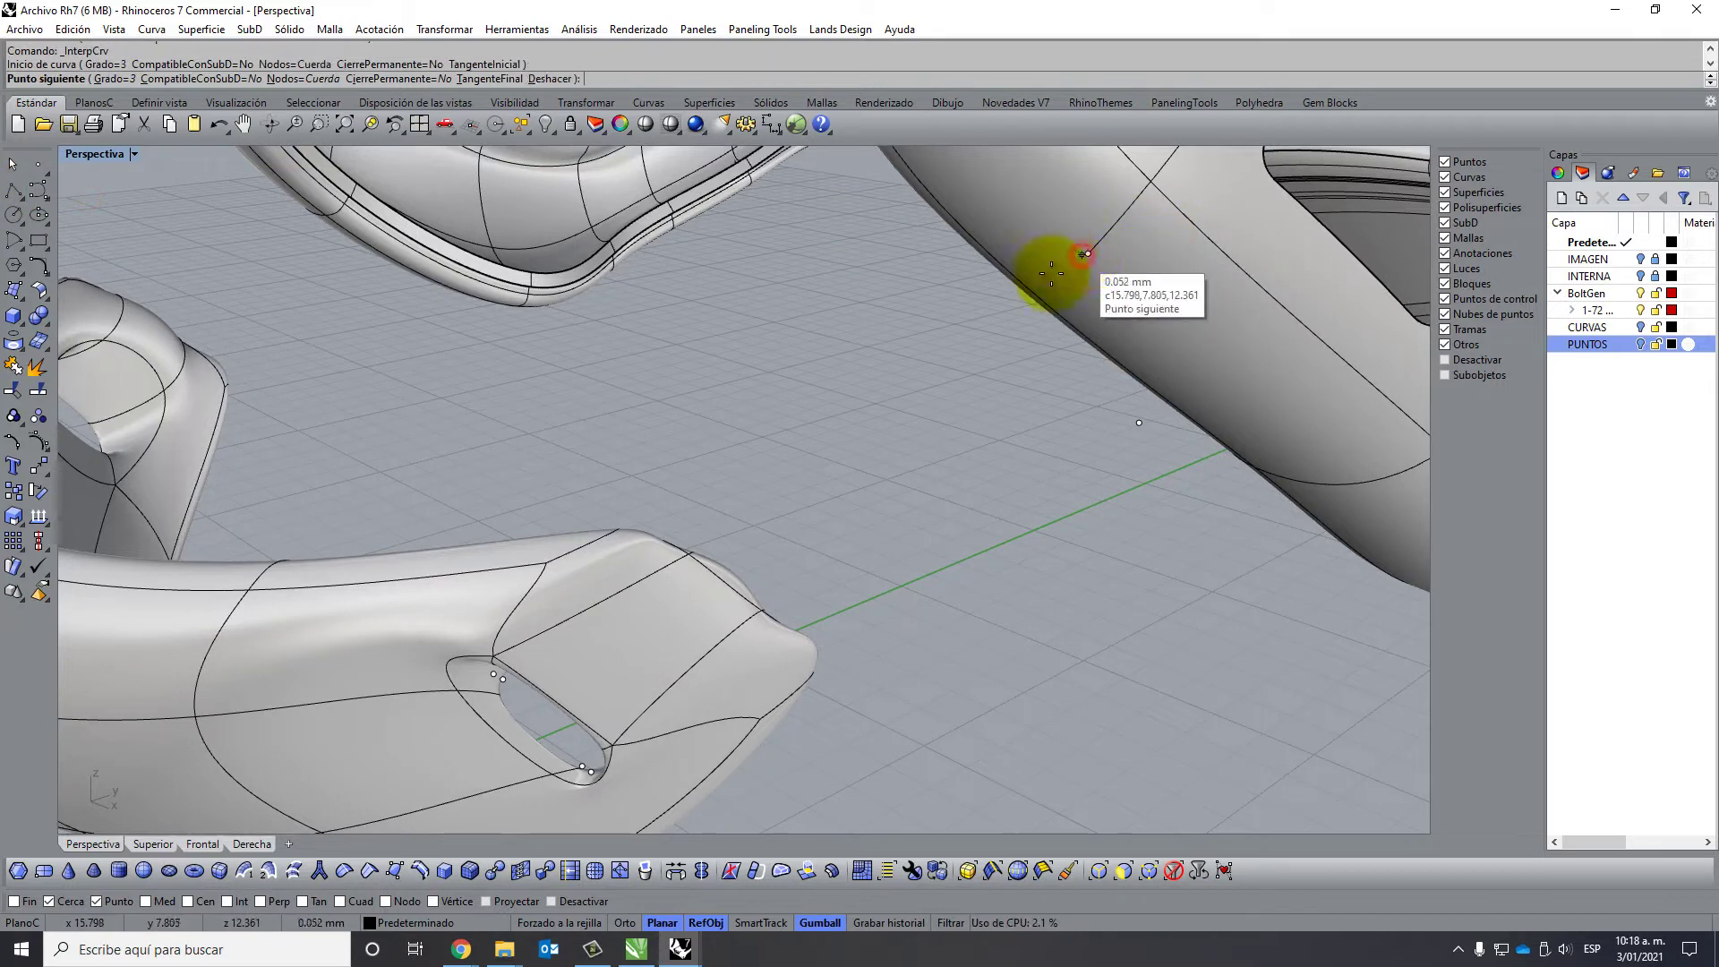
pyautogui.click(489, 671)
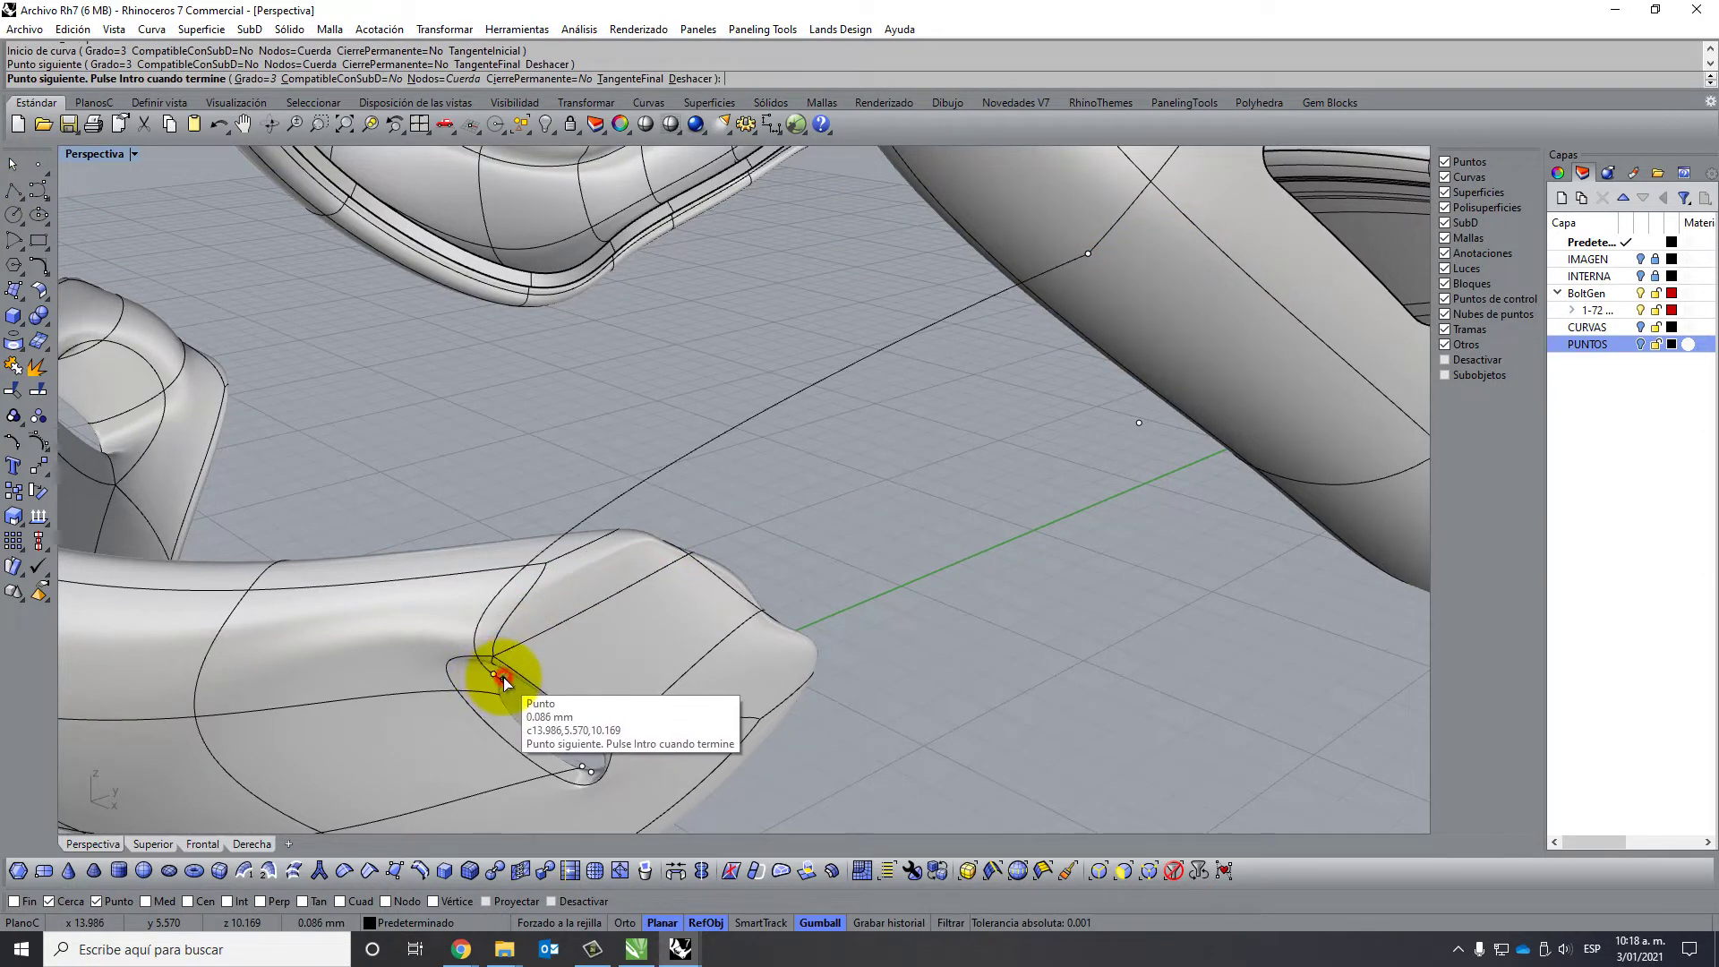
pyautogui.click(504, 682)
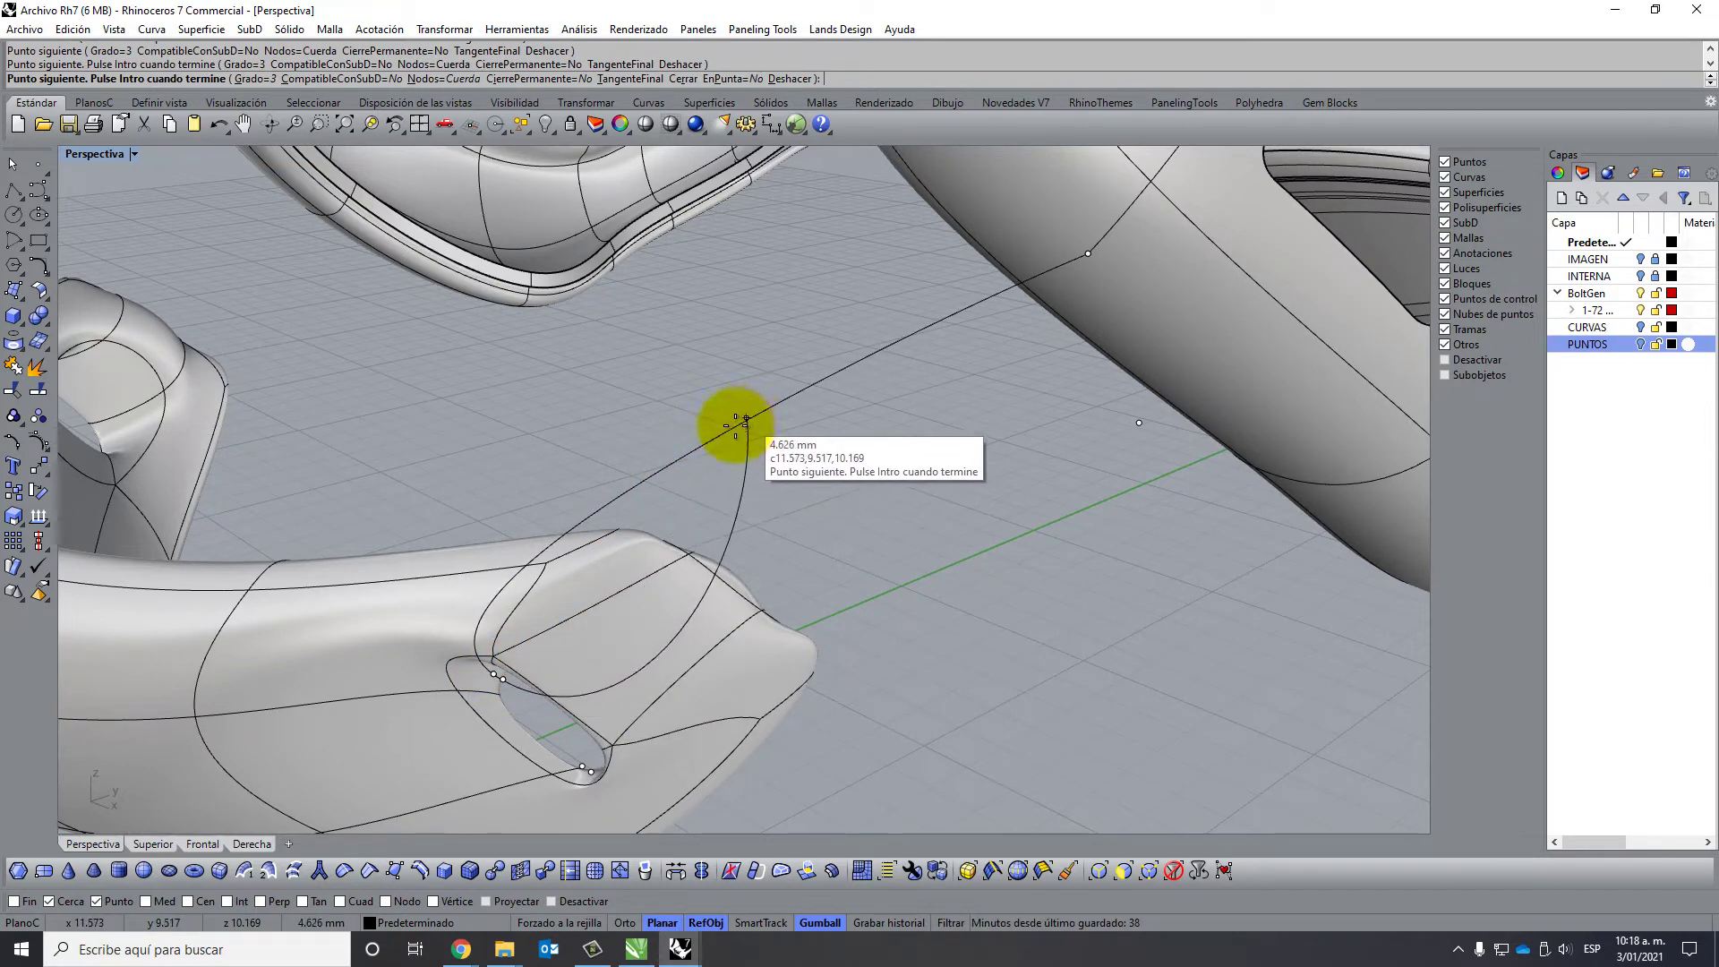
pyautogui.click(700, 479)
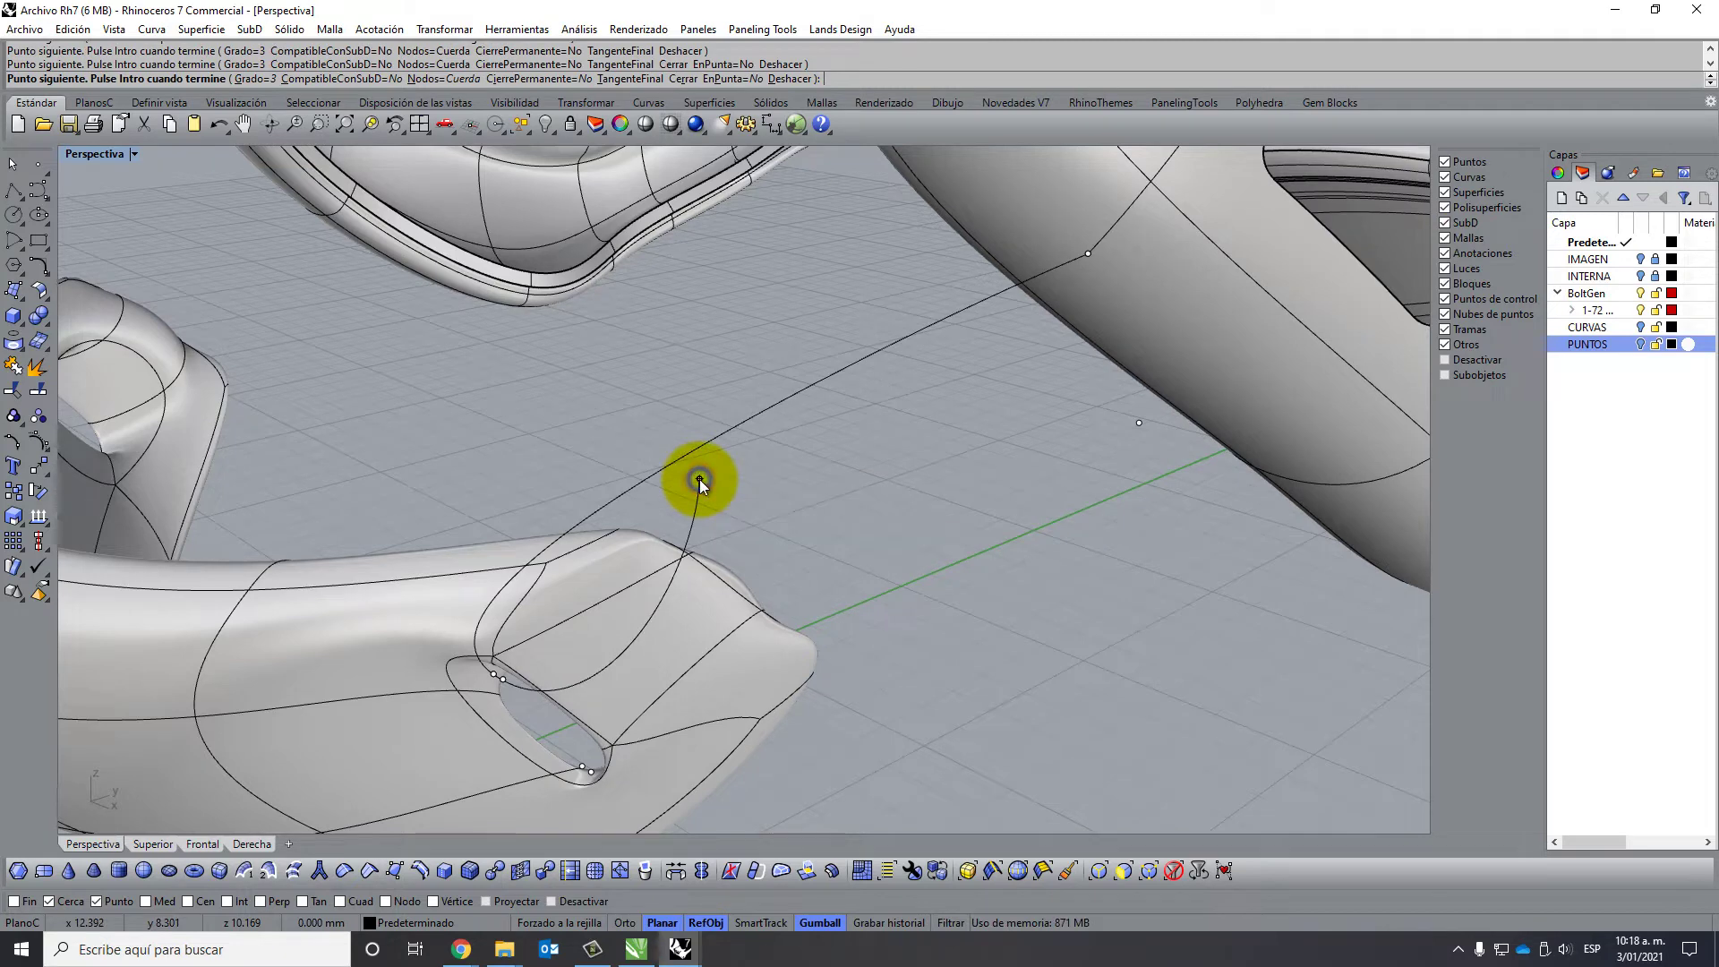
pyautogui.rightClick(700, 481)
# Join the new curve with the upper guide curve into one open curve.
pyautogui.moveTo(684, 525); pyautogui.dragTo(658, 537, button='right')
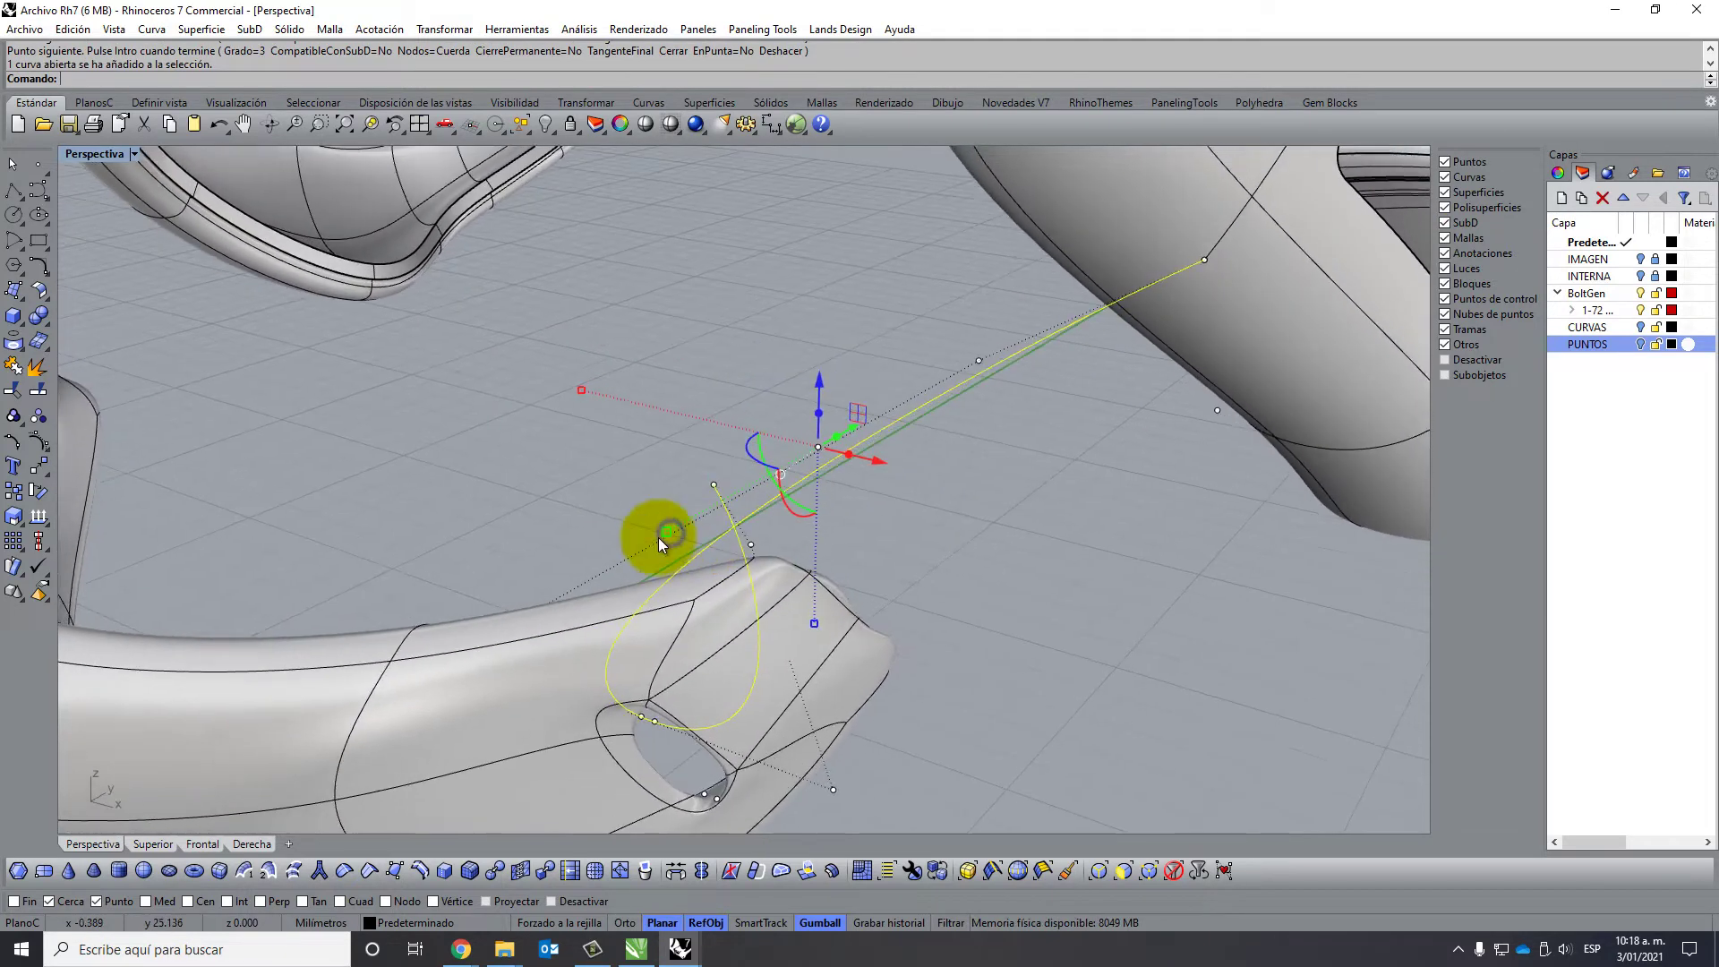
pyautogui.rightClick(1226, 235)
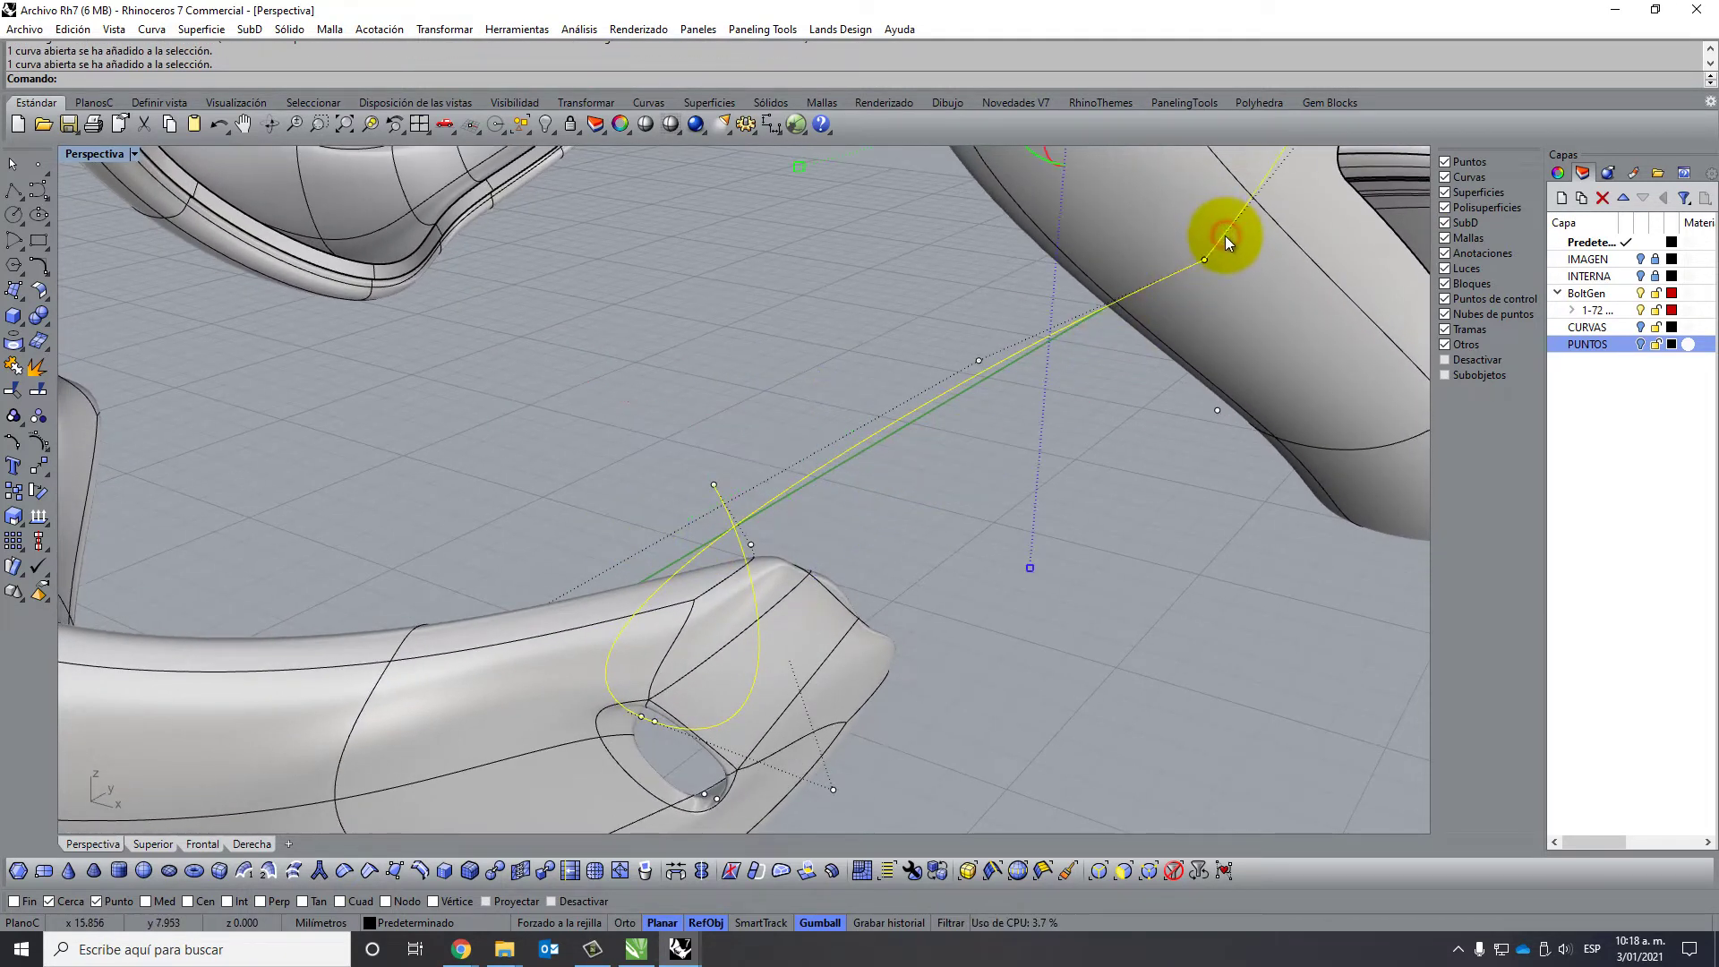
pyautogui.click(16, 367)
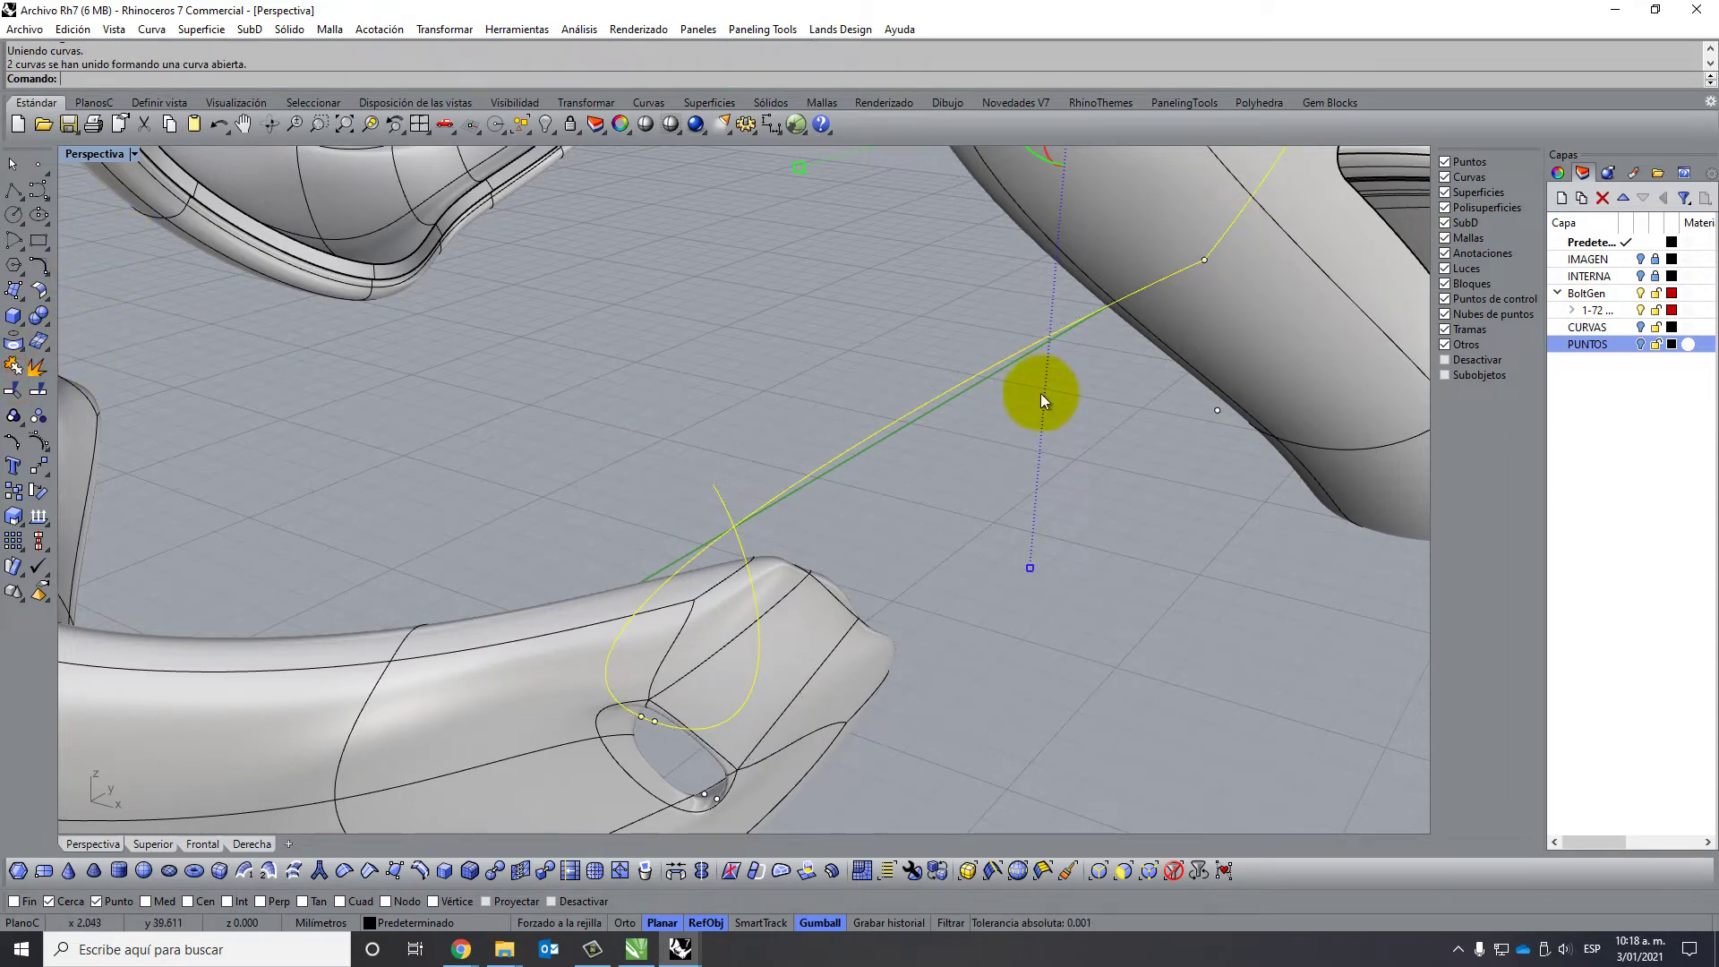
pyautogui.moveTo(1040, 394)
pyautogui.mouseDown(button='right')
pyautogui.moveTo(993, 411)
pyautogui.moveTo(896, 543)
pyautogui.mouseUp(button='right')
# Delete one control point from the joined guide curve.
pyautogui.click(894, 537)
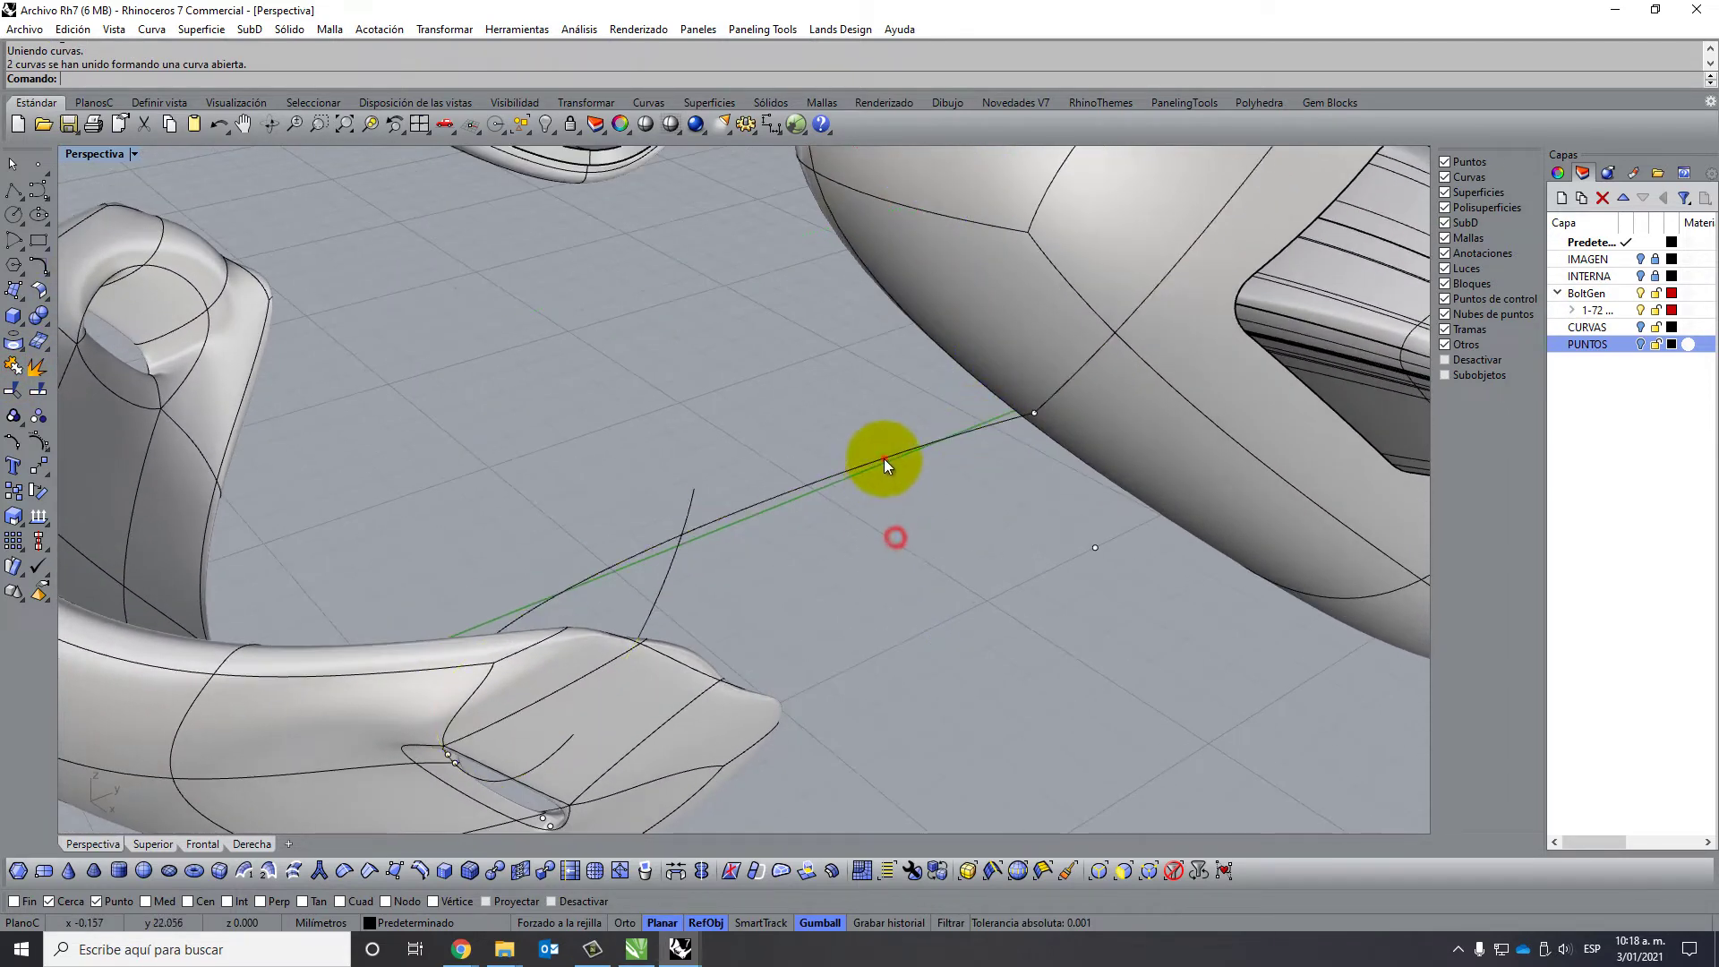
pyautogui.click(883, 458)
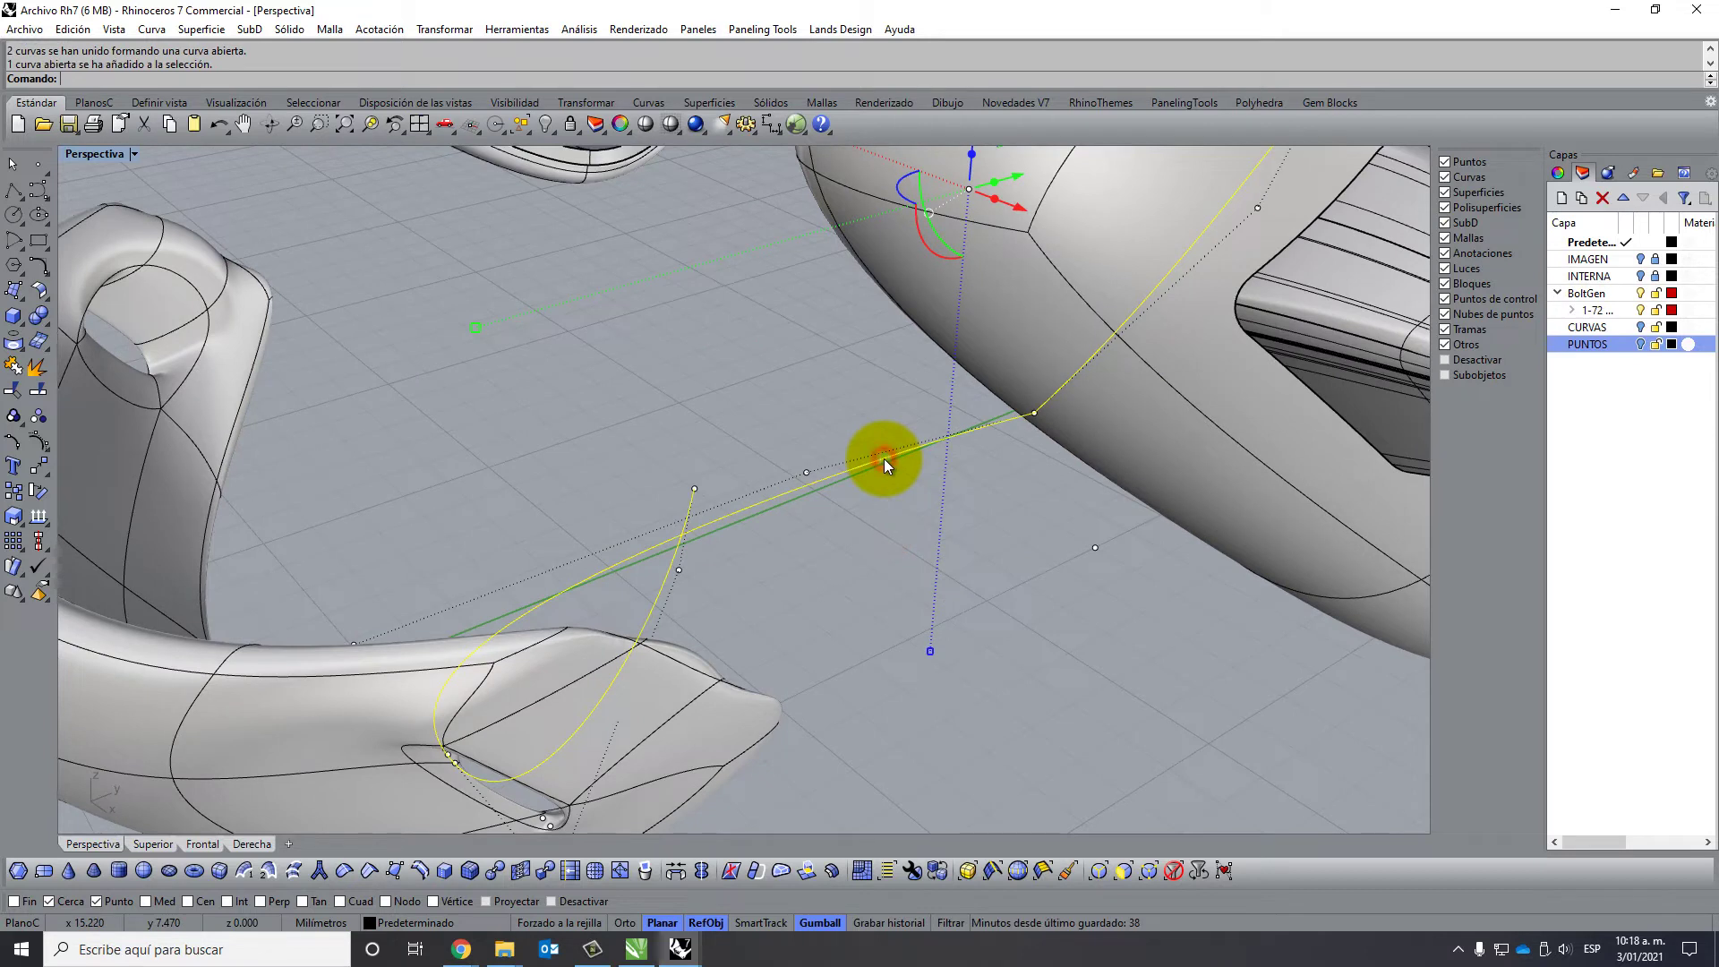
pyautogui.click(1035, 414)
pyautogui.press('Delete')
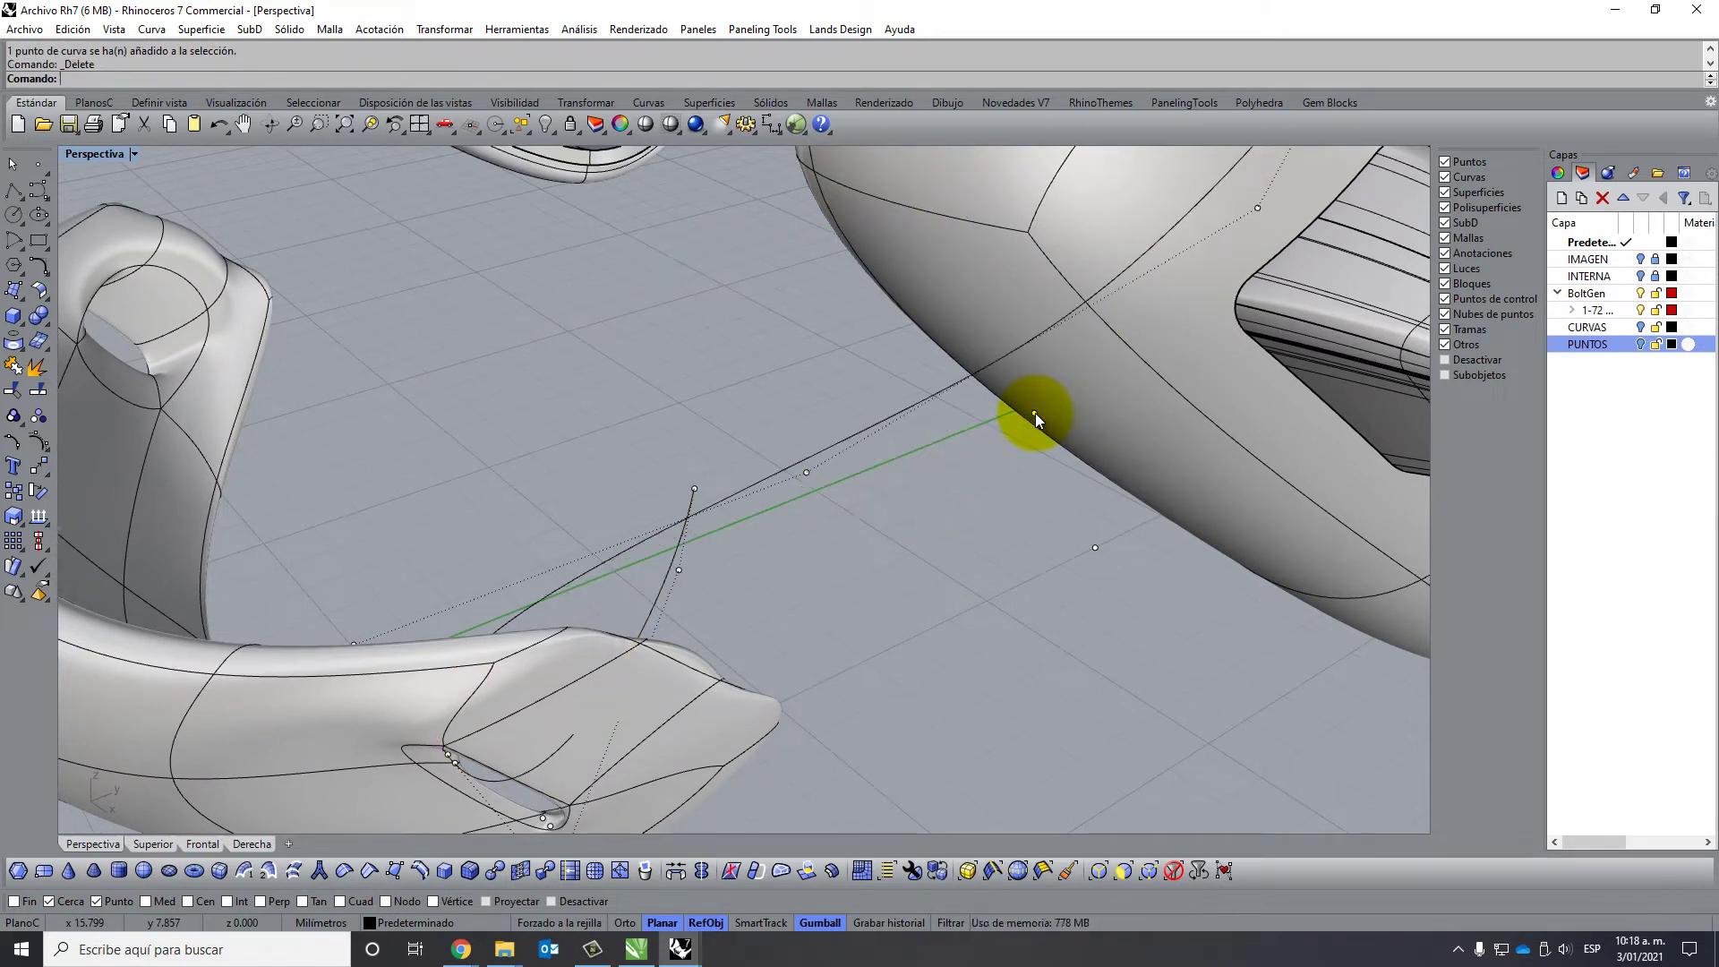
# Shift two control points along X and snap the curve's end point with Near.
pyautogui.click(805, 473)
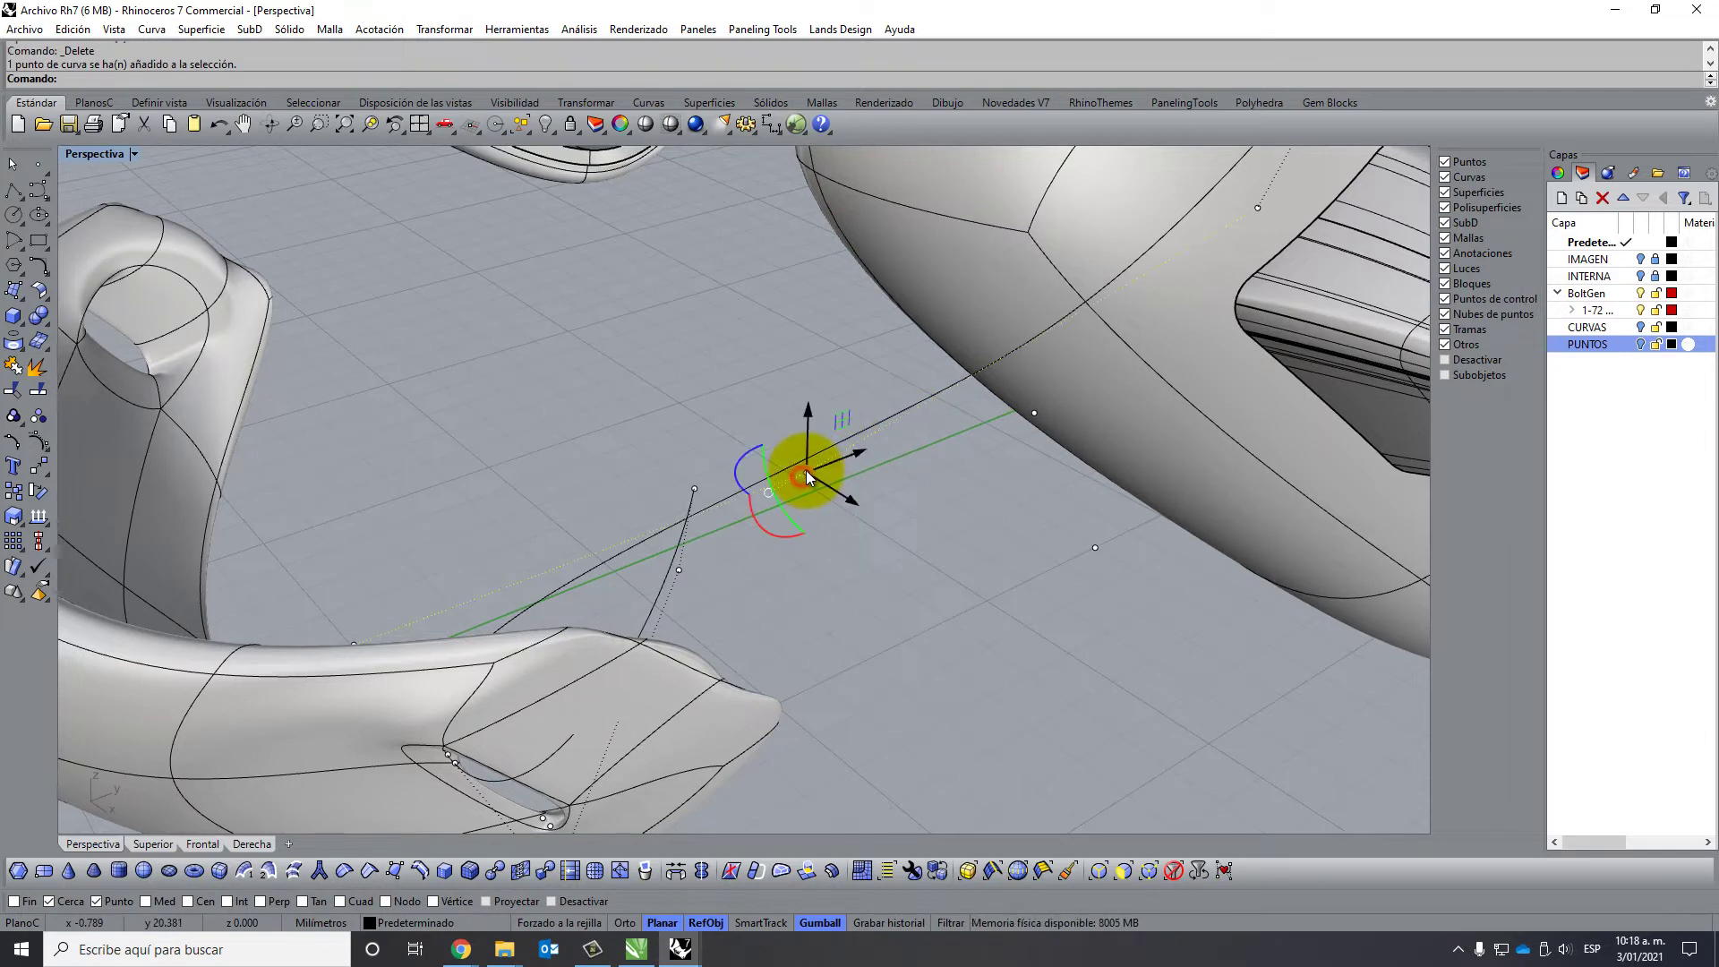
pyautogui.keyDown('shift'); pyautogui.click(1258, 208); pyautogui.keyUp('shift')
pyautogui.moveTo(1069, 374)
pyautogui.mouseDown()
pyautogui.moveTo(1131, 431)
pyautogui.moveTo(1051, 420)
pyautogui.mouseUp()
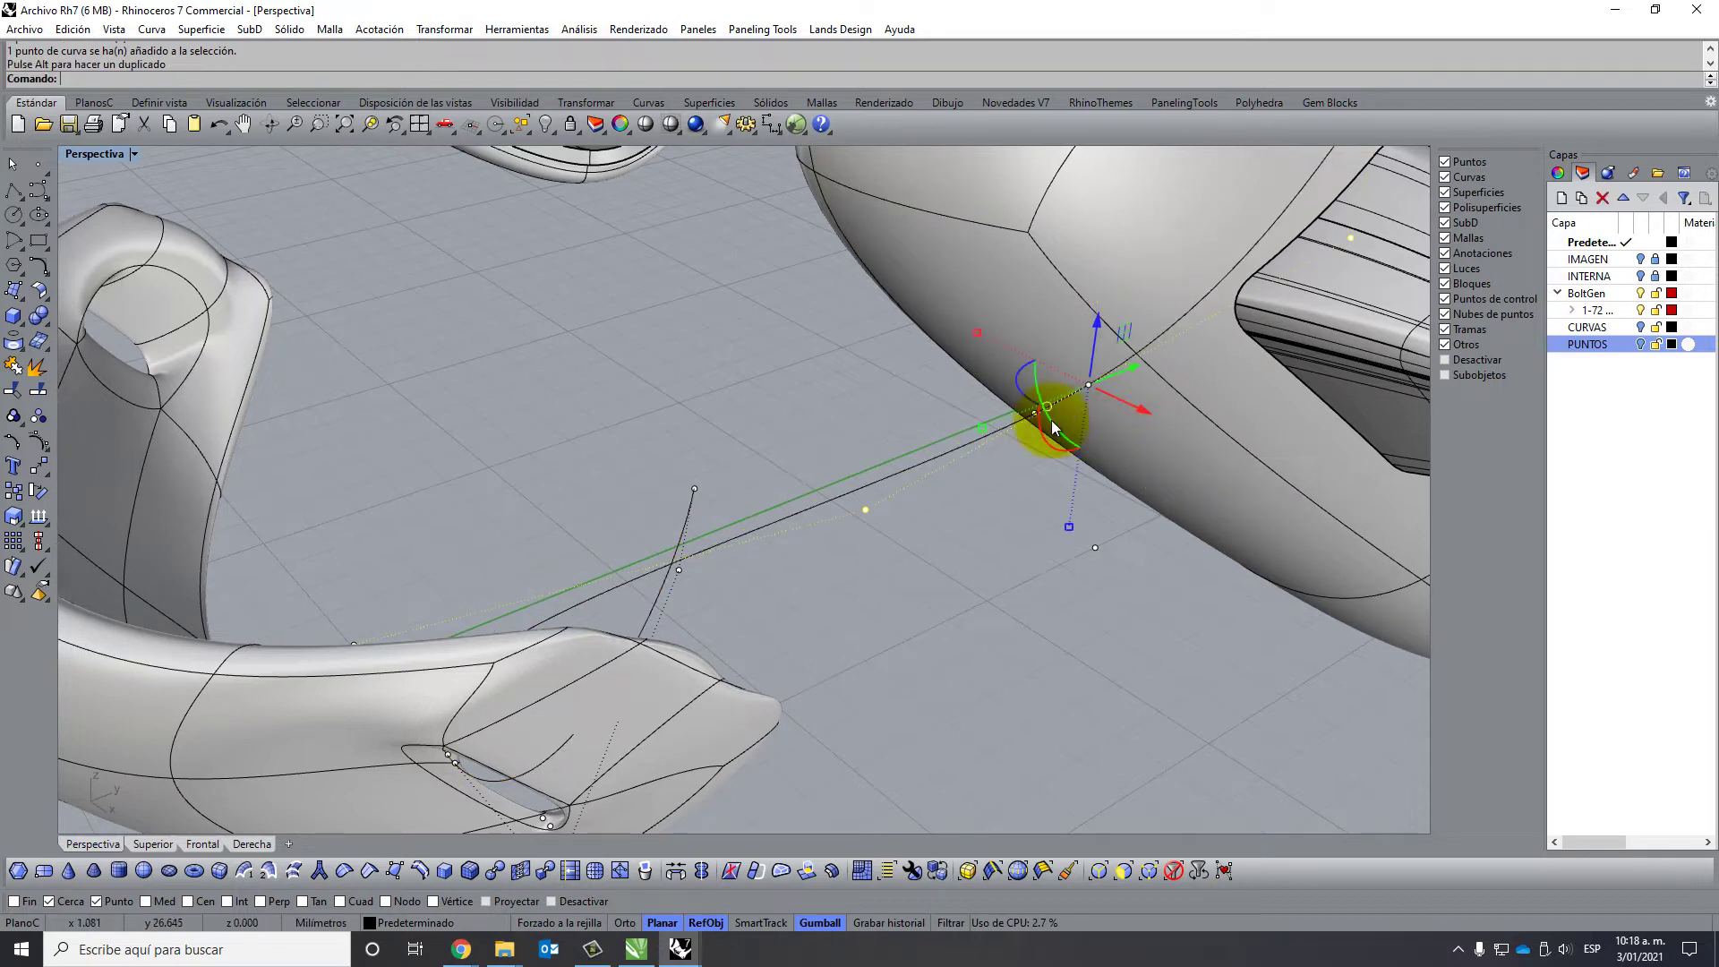
pyautogui.click(695, 486)
pyautogui.moveTo(697, 487)
pyautogui.mouseDown()
pyautogui.moveTo(771, 525)
pyautogui.moveTo(824, 518)
pyautogui.mouseUp()
pyautogui.moveTo(702, 514)
pyautogui.mouseDown(button='right')
pyautogui.moveTo(598, 620)
pyautogui.moveTo(757, 633)
pyautogui.moveTo(768, 622)
pyautogui.moveTo(722, 602)
pyautogui.moveTo(776, 598)
pyautogui.mouseUp(button='right')
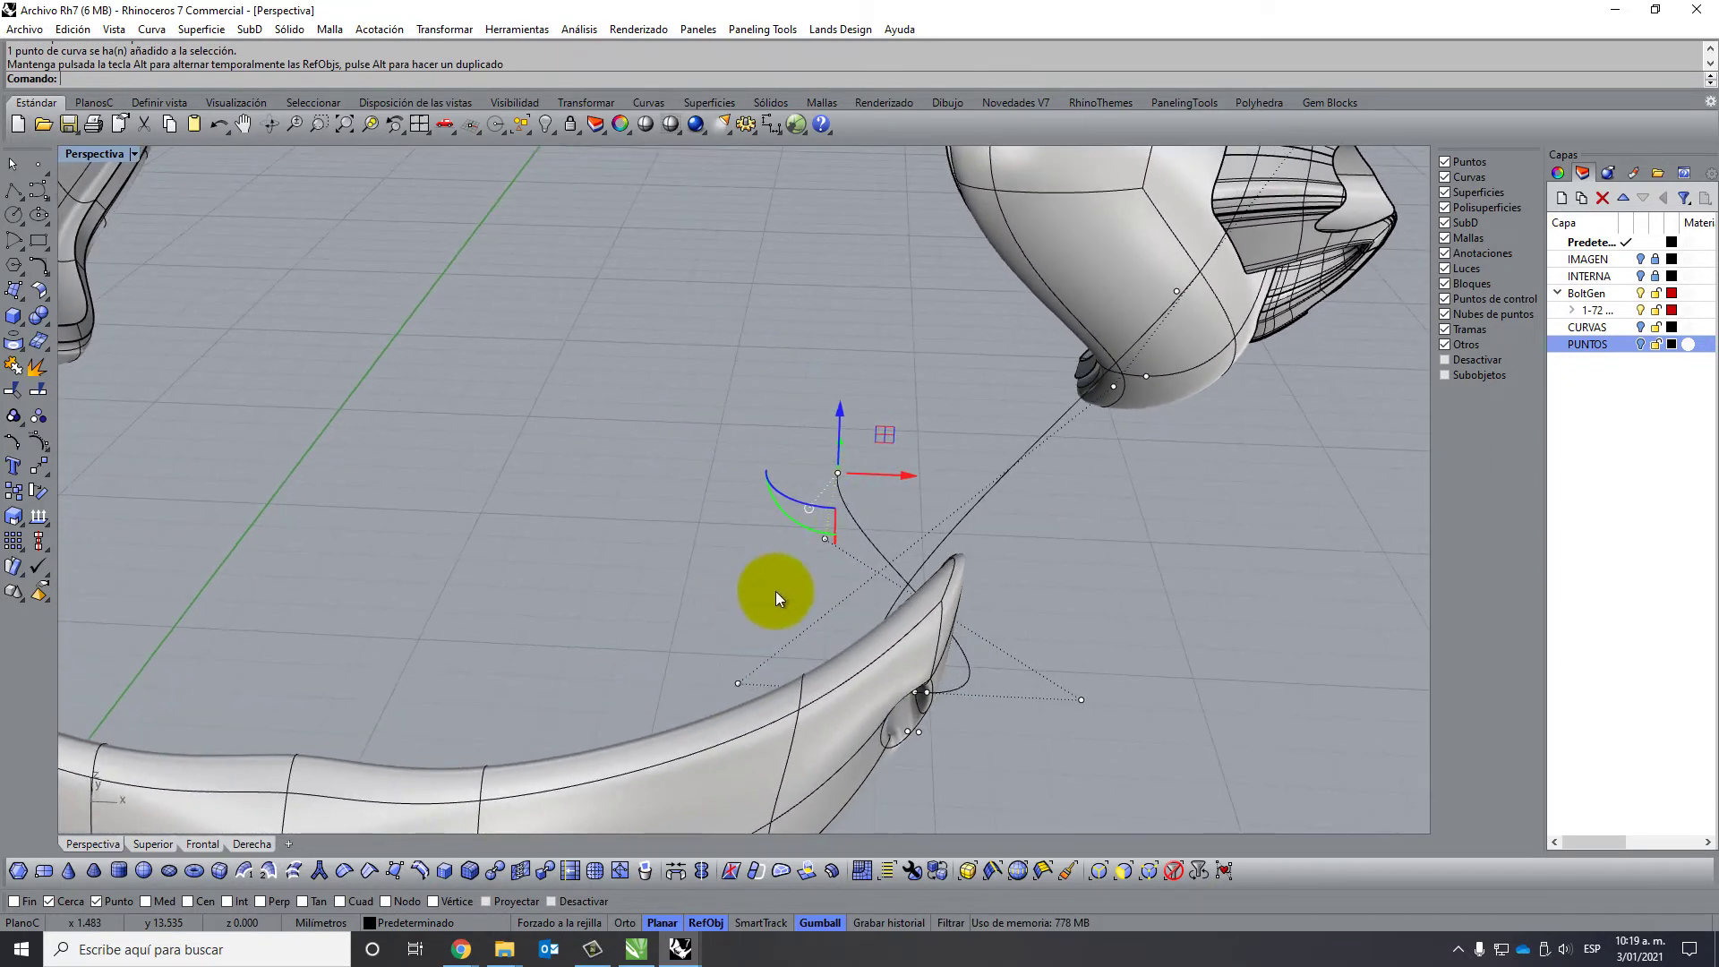
# Lower and then raise guide-curve control points near the facemask clip, checking from several angles.
pyautogui.moveTo(843, 471)
pyautogui.mouseDown()
pyautogui.moveTo(1011, 485)
pyautogui.moveTo(963, 497)
pyautogui.moveTo(1110, 470)
pyautogui.moveTo(1012, 455)
pyautogui.mouseUp()
pyautogui.moveTo(804, 505)
pyautogui.mouseDown(button='right')
pyautogui.moveTo(947, 544)
pyautogui.moveTo(861, 464)
pyautogui.mouseUp(button='right')
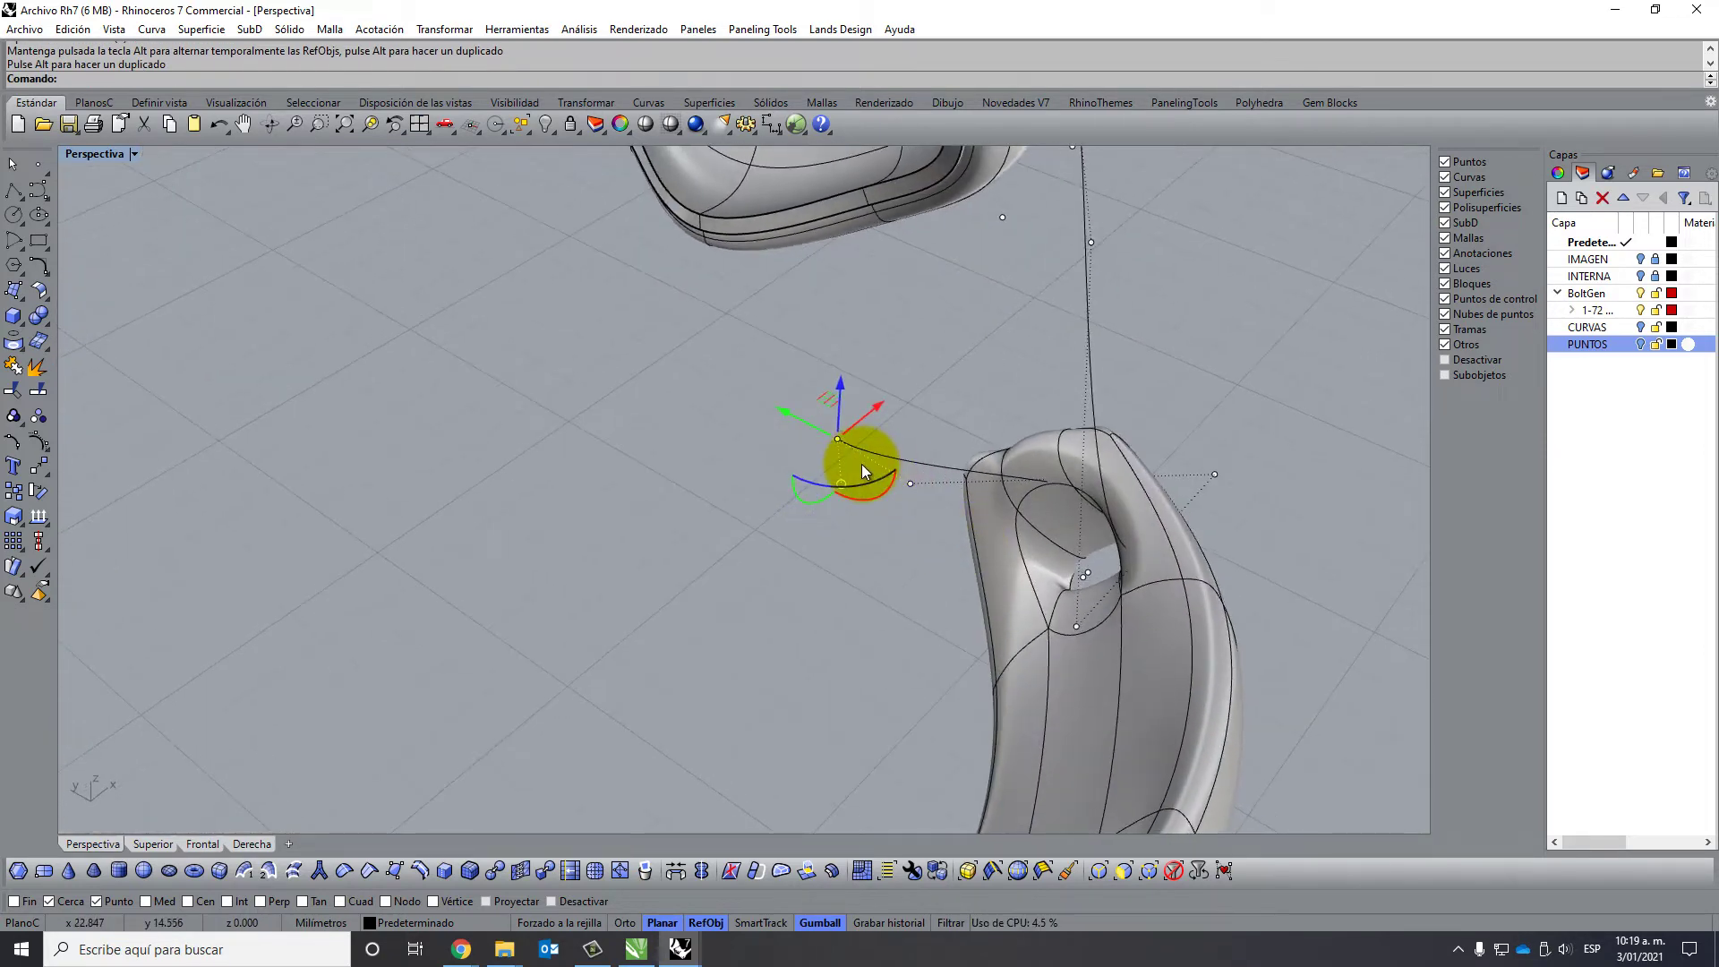
pyautogui.moveTo(838, 438)
pyautogui.mouseDown()
pyautogui.moveTo(875, 395)
pyautogui.moveTo(1093, 287)
pyautogui.moveTo(1074, 299)
pyautogui.moveTo(1096, 304)
pyautogui.mouseUp()
pyautogui.moveTo(1095, 304)
pyautogui.mouseDown(button='right')
pyautogui.moveTo(1086, 510)
pyautogui.moveTo(950, 460)
pyautogui.mouseUp(button='right')
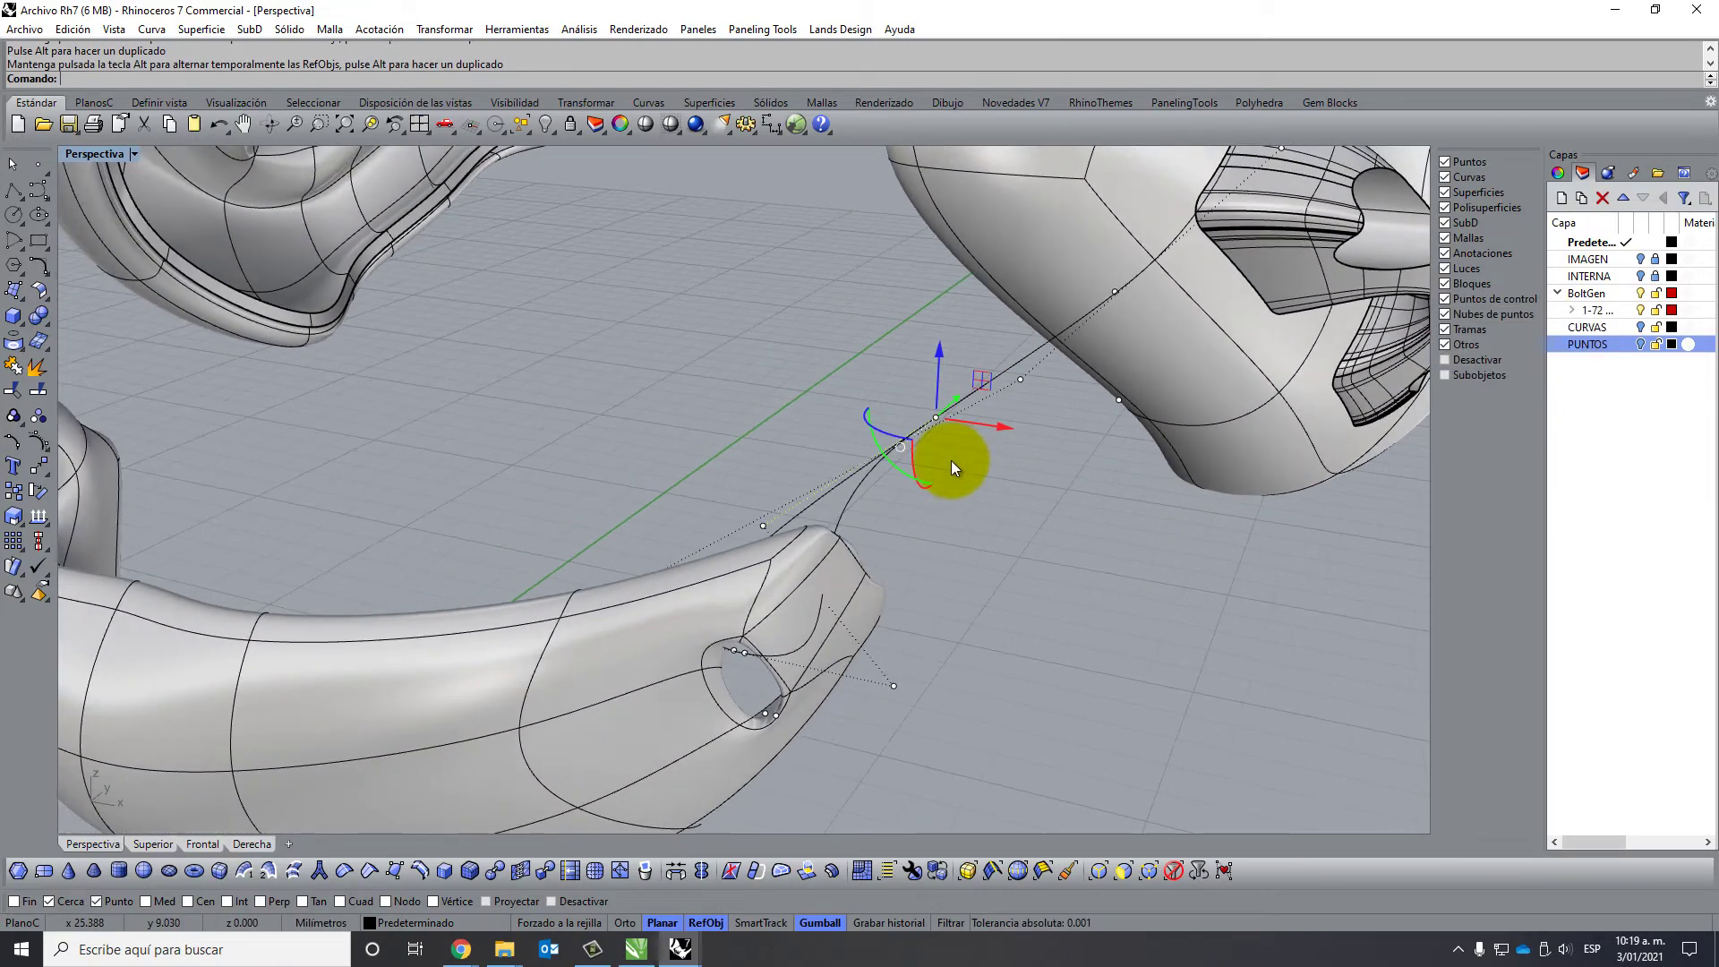
pyautogui.click(854, 524)
pyautogui.moveTo(863, 506)
pyautogui.mouseDown(button='right')
pyautogui.moveTo(1158, 545)
pyautogui.moveTo(1128, 514)
pyautogui.moveTo(899, 510)
pyautogui.mouseUp(button='right')
# Move another clip-loop control point up-right, back left along X, then raise it slightly.
pyautogui.click(910, 465)
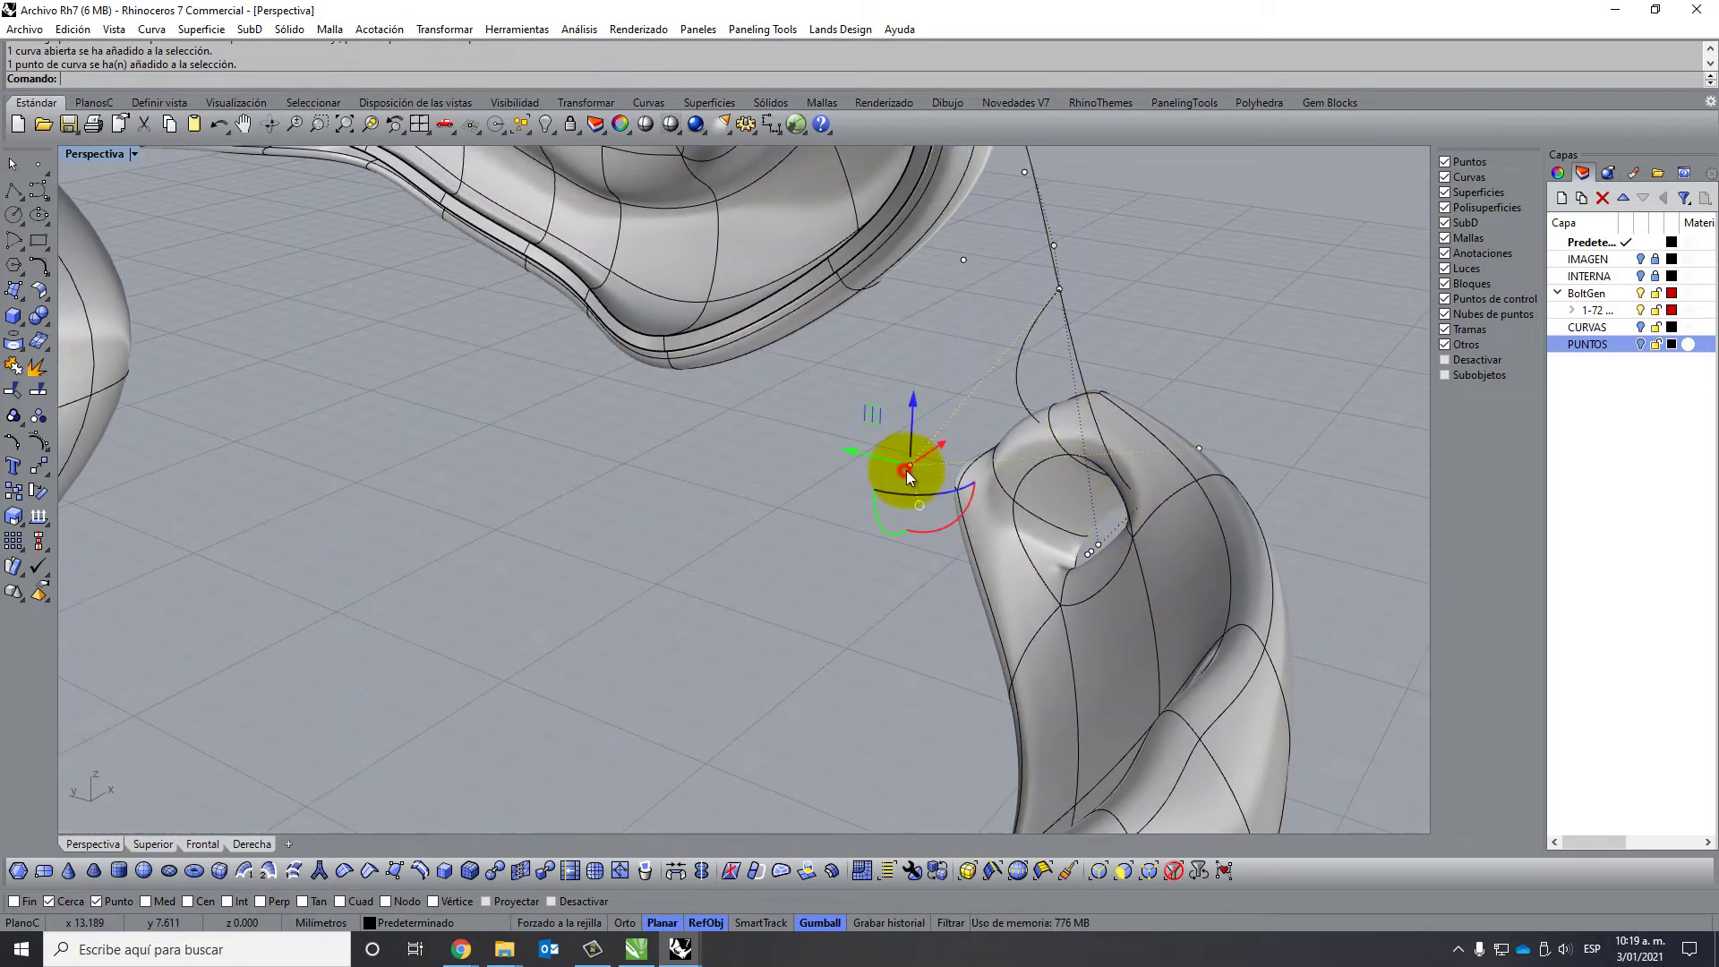
pyautogui.moveTo(905, 470); pyautogui.dragTo(1124, 352)
pyautogui.moveTo(1212, 529)
pyautogui.mouseDown(button='right')
pyautogui.moveTo(1075, 556)
pyautogui.moveTo(1360, 506)
pyautogui.mouseUp(button='right')
pyautogui.moveTo(1415, 530); pyautogui.dragTo(1133, 589)
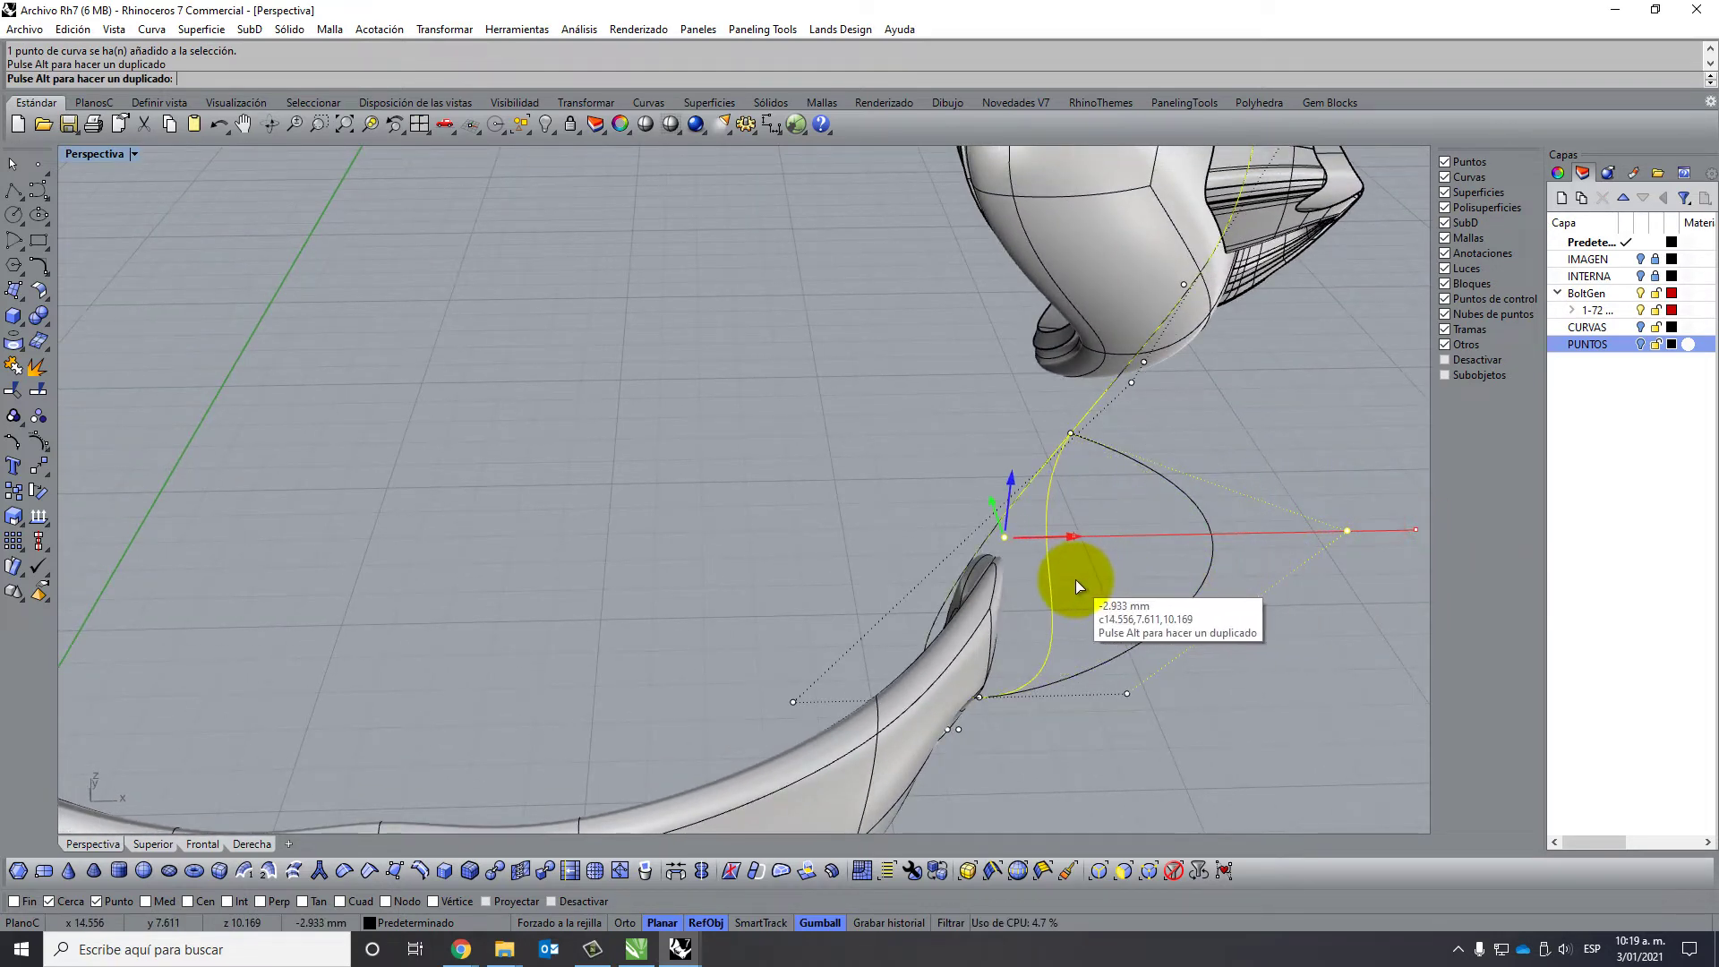
pyautogui.moveTo(1129, 582); pyautogui.dragTo(1062, 582)
pyautogui.moveTo(1093, 582); pyautogui.dragTo(1227, 583, button='right')
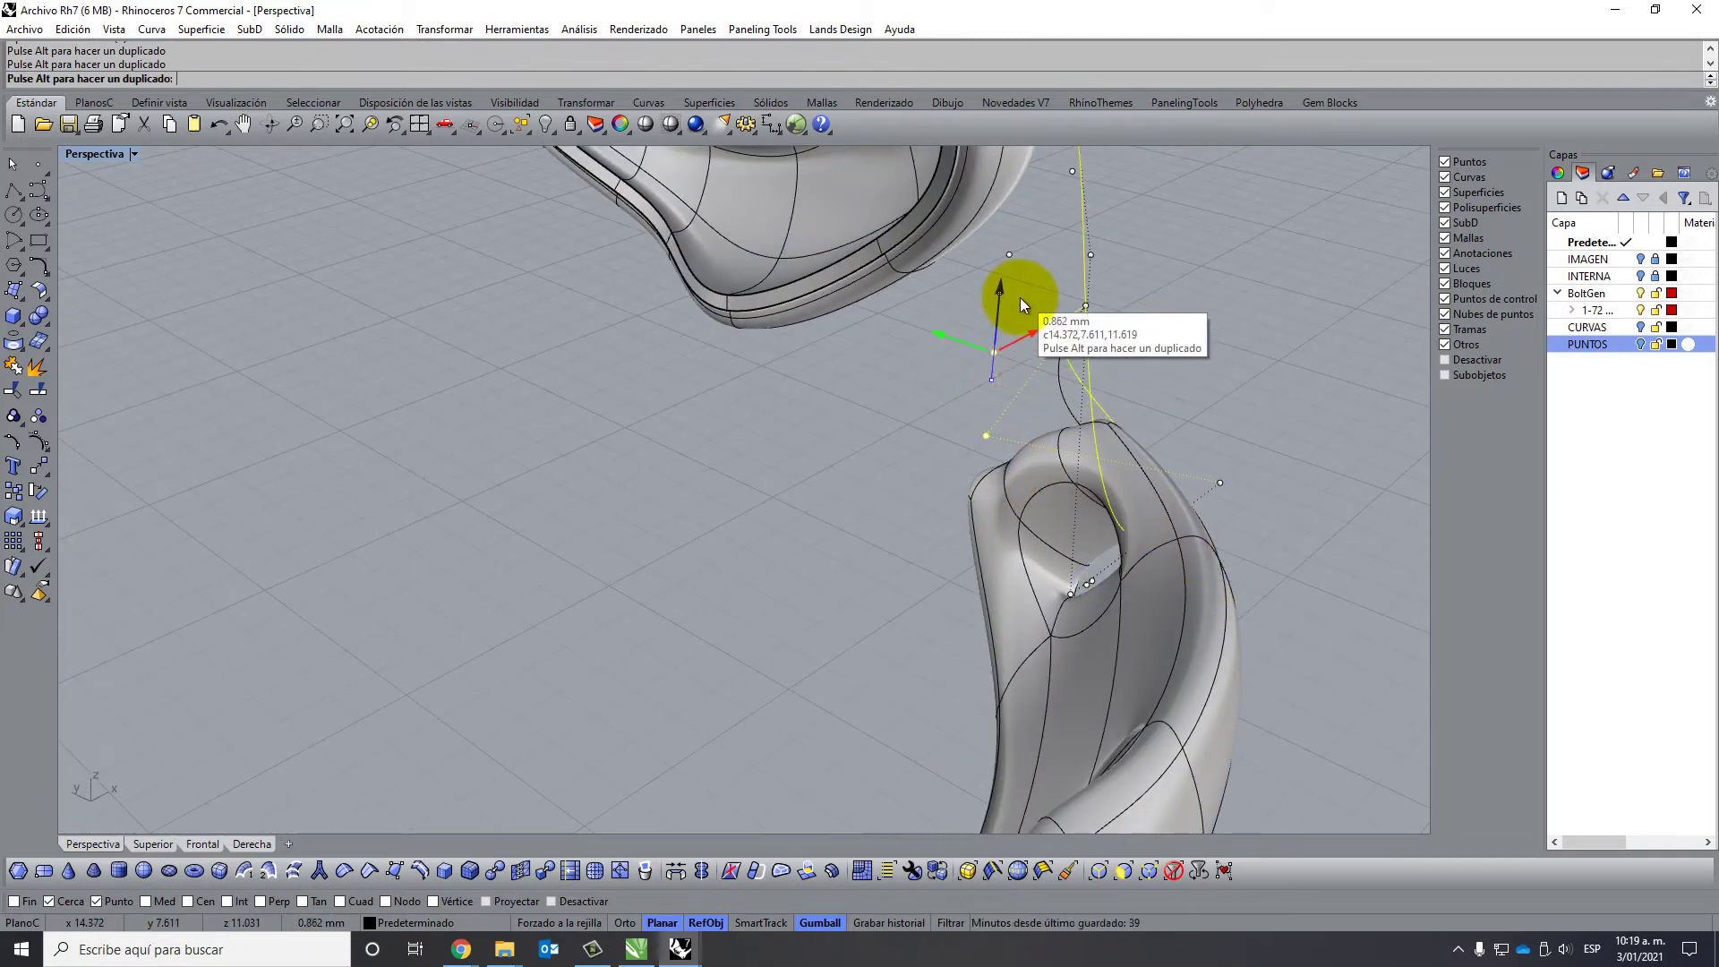
pyautogui.moveTo(1006, 306); pyautogui.dragTo(1019, 297)
# Restore the four-viewport layout and raise a guide-curve control point near the clip slightly.
pyautogui.doubleClick(91, 152)
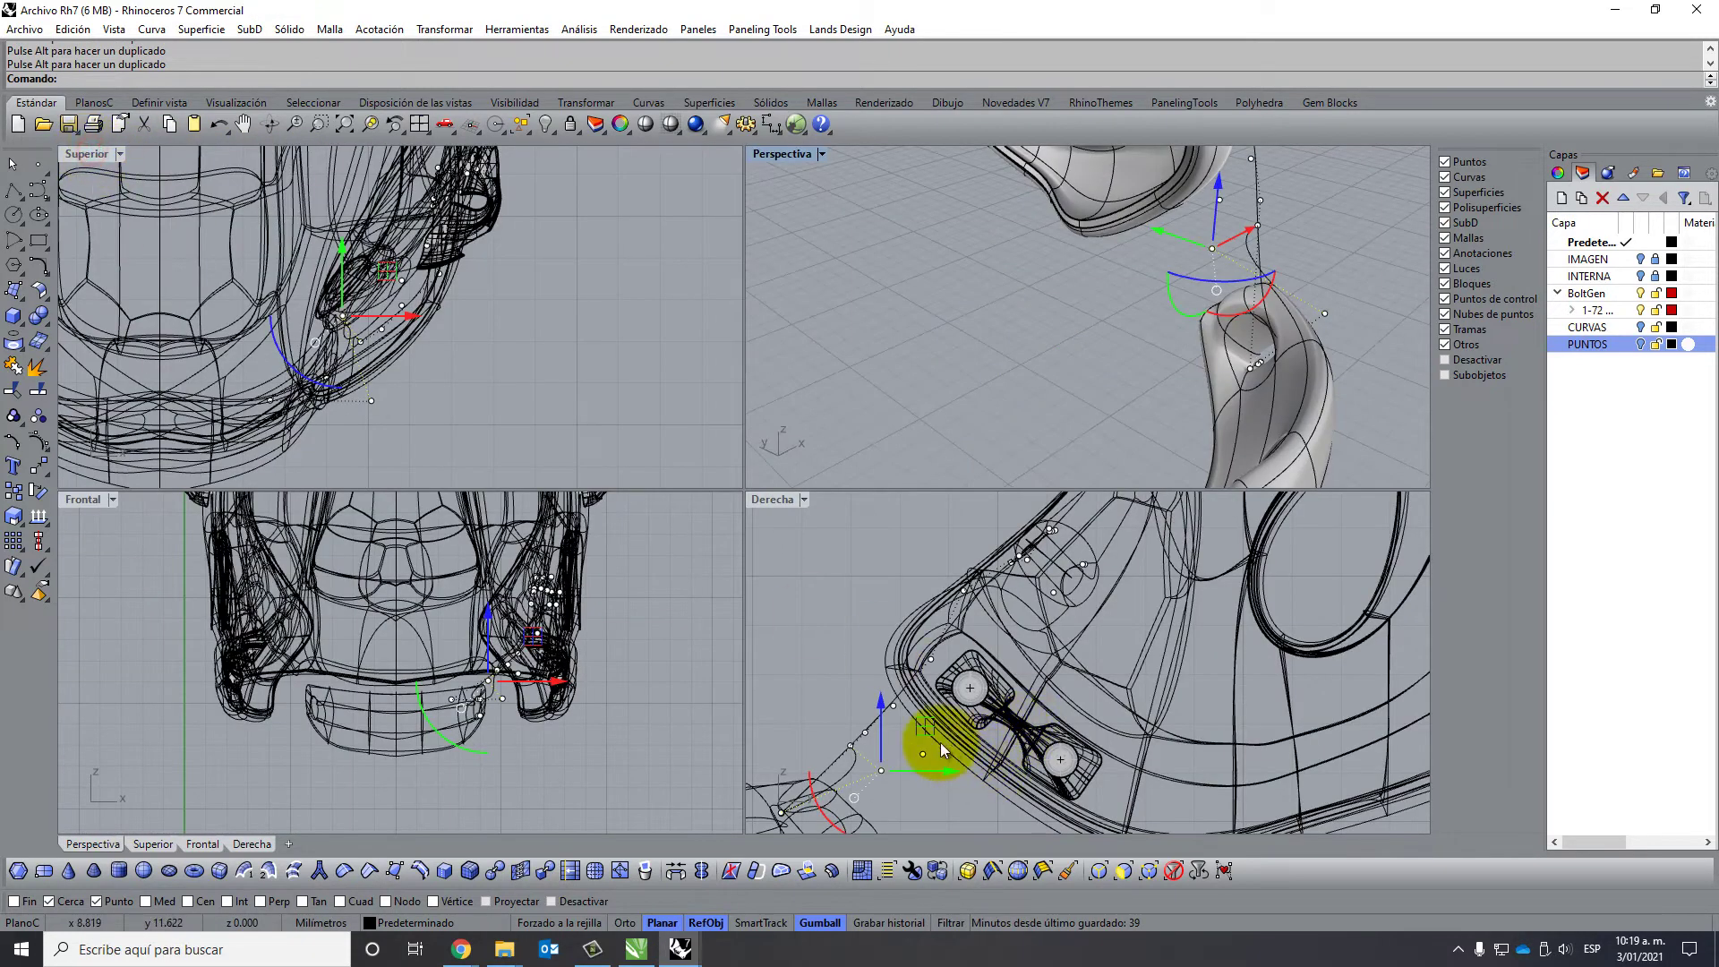
pyautogui.scroll(2, 940, 750)
pyautogui.scroll(2, 949, 698)
pyautogui.moveTo(953, 690); pyautogui.dragTo(918, 618)
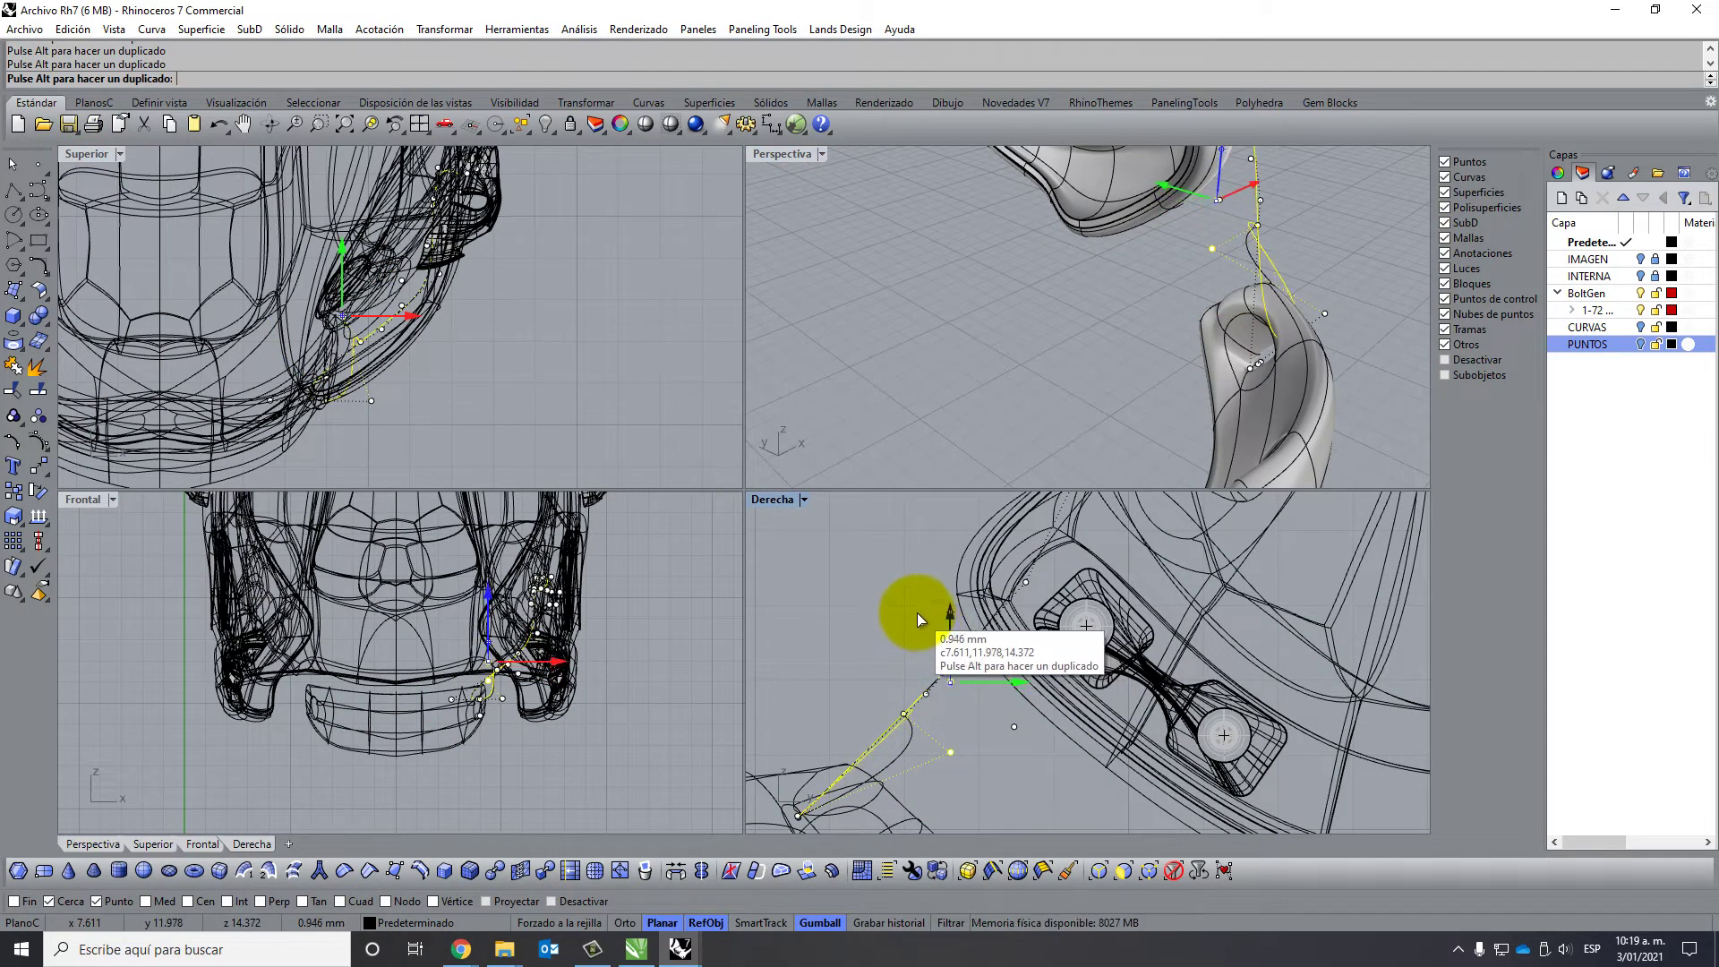
pyautogui.moveTo(919, 618); pyautogui.dragTo(917, 606)
pyautogui.moveTo(1377, 361); pyautogui.dragTo(1044, 353, button='right')
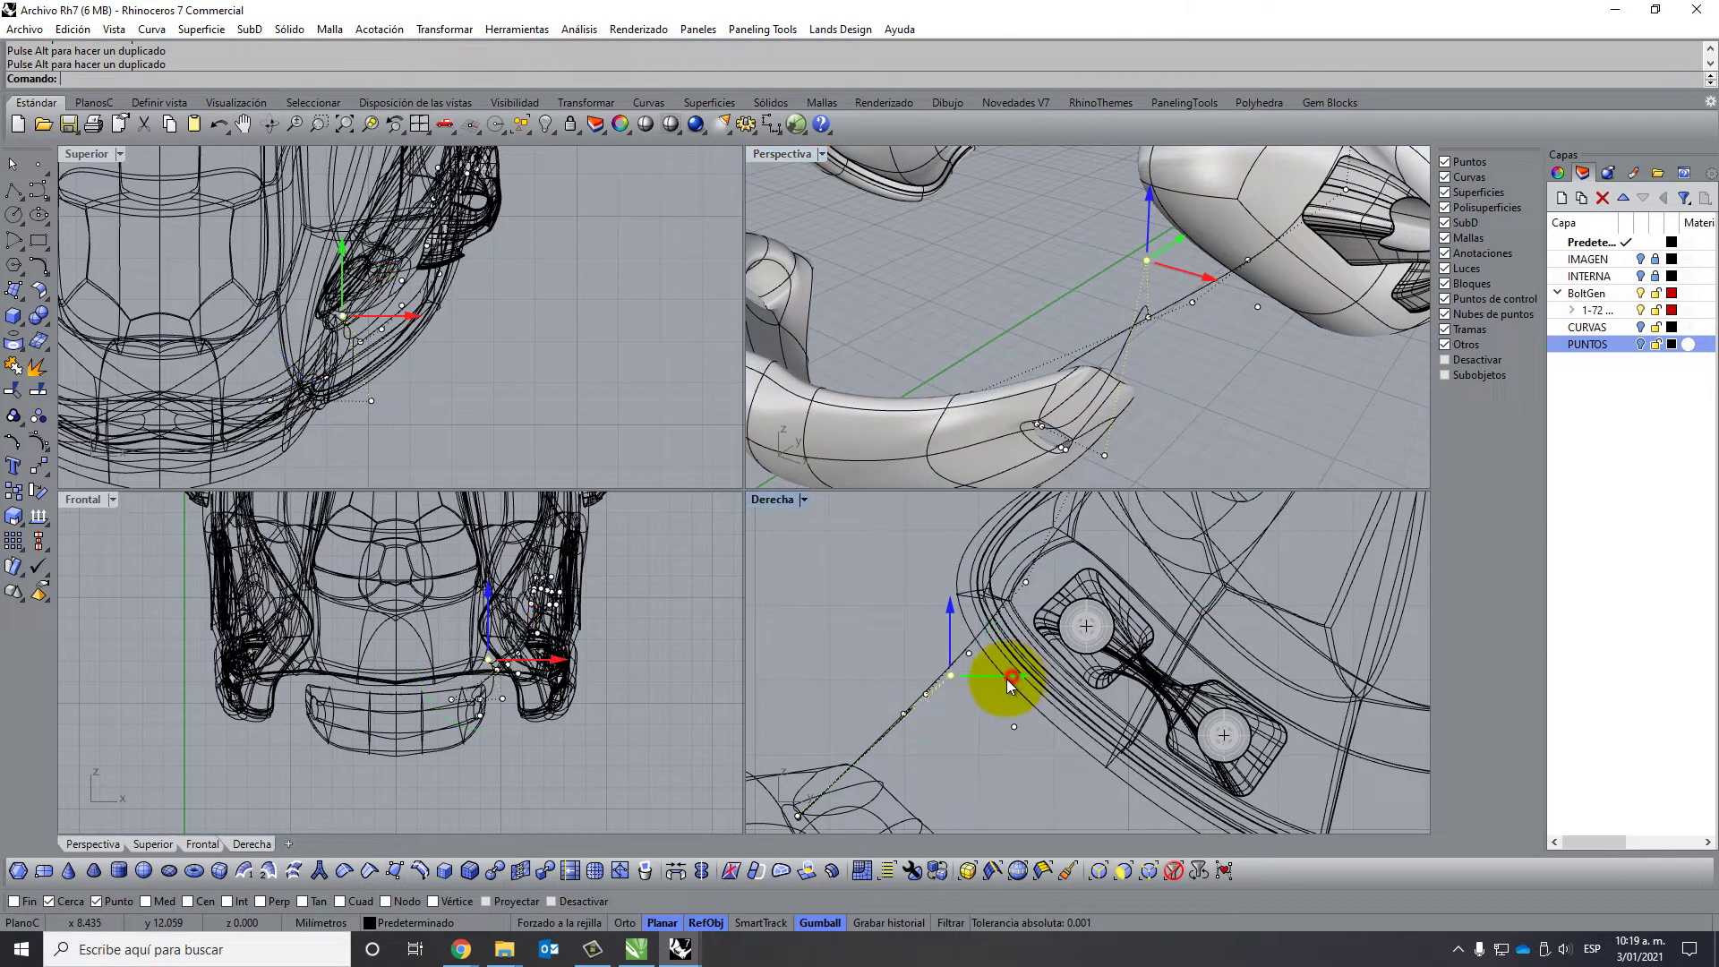
# Nudge guide-curve control points near the clip sideways and along one axis by fractions of a millimetre.
pyautogui.moveTo(1006, 678)
pyautogui.mouseDown()
pyautogui.moveTo(950, 725)
pyautogui.moveTo(842, 616)
pyautogui.moveTo(867, 690)
pyautogui.mouseUp()
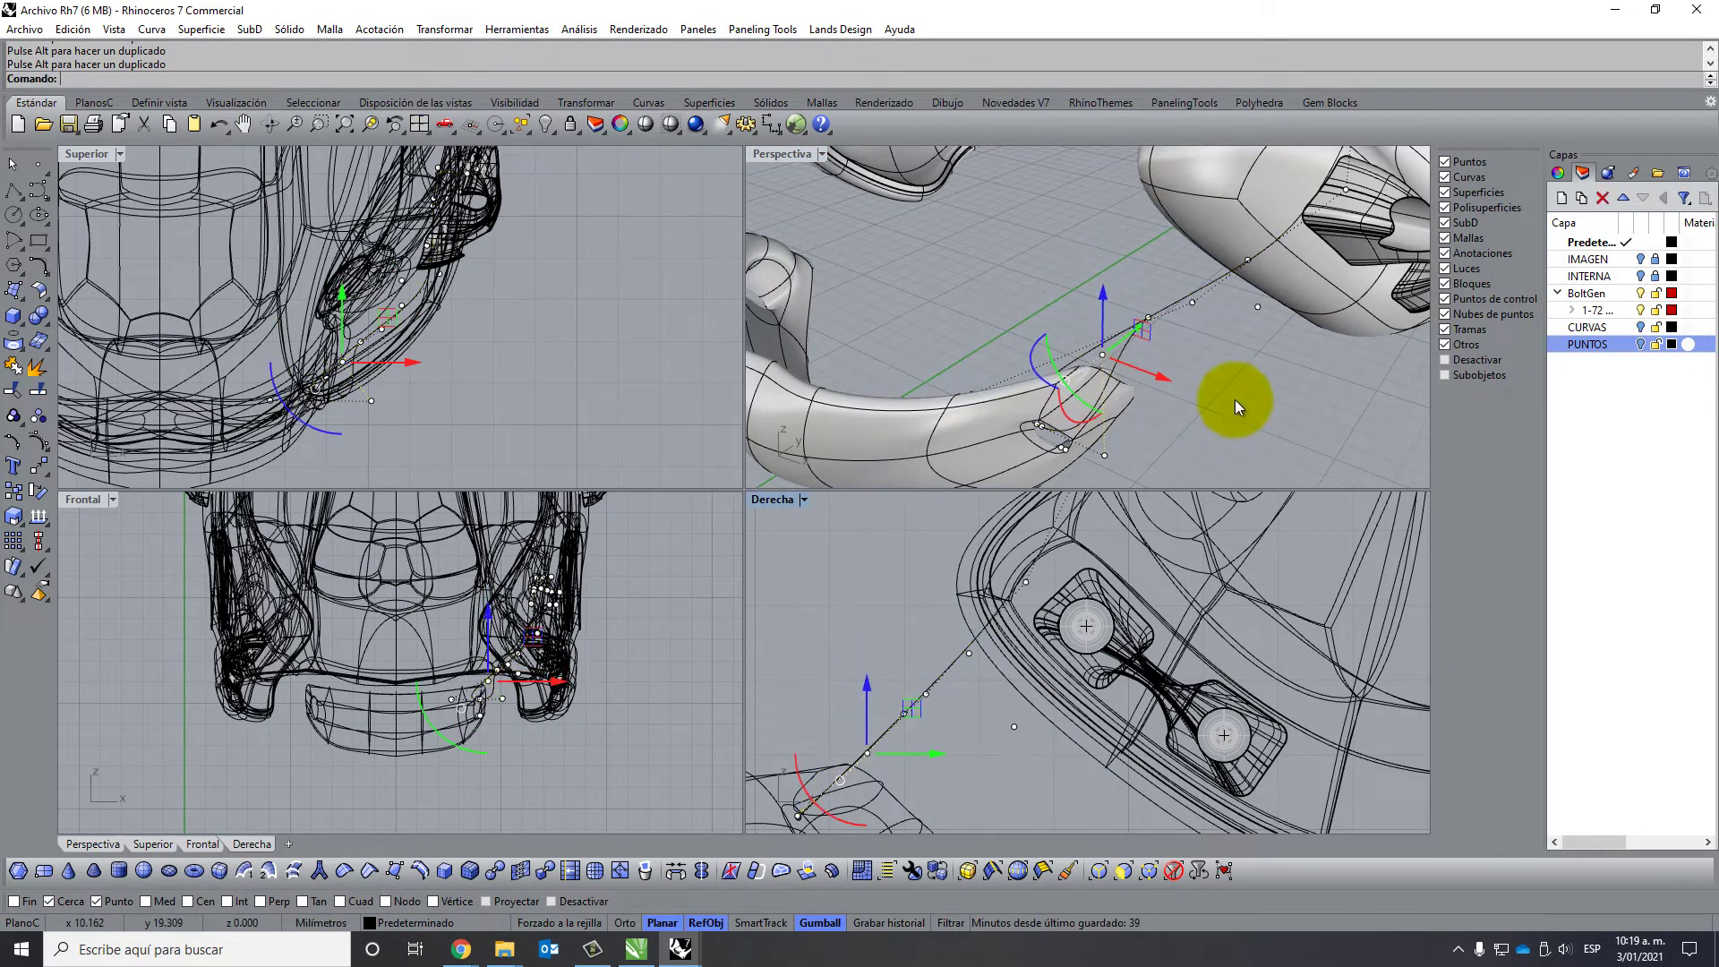
pyautogui.scroll(2, 1236, 403)
pyautogui.scroll(2, 1143, 364)
pyautogui.scroll(2, 1083, 354)
pyautogui.moveTo(1019, 370); pyautogui.dragTo(1024, 378, button='right')
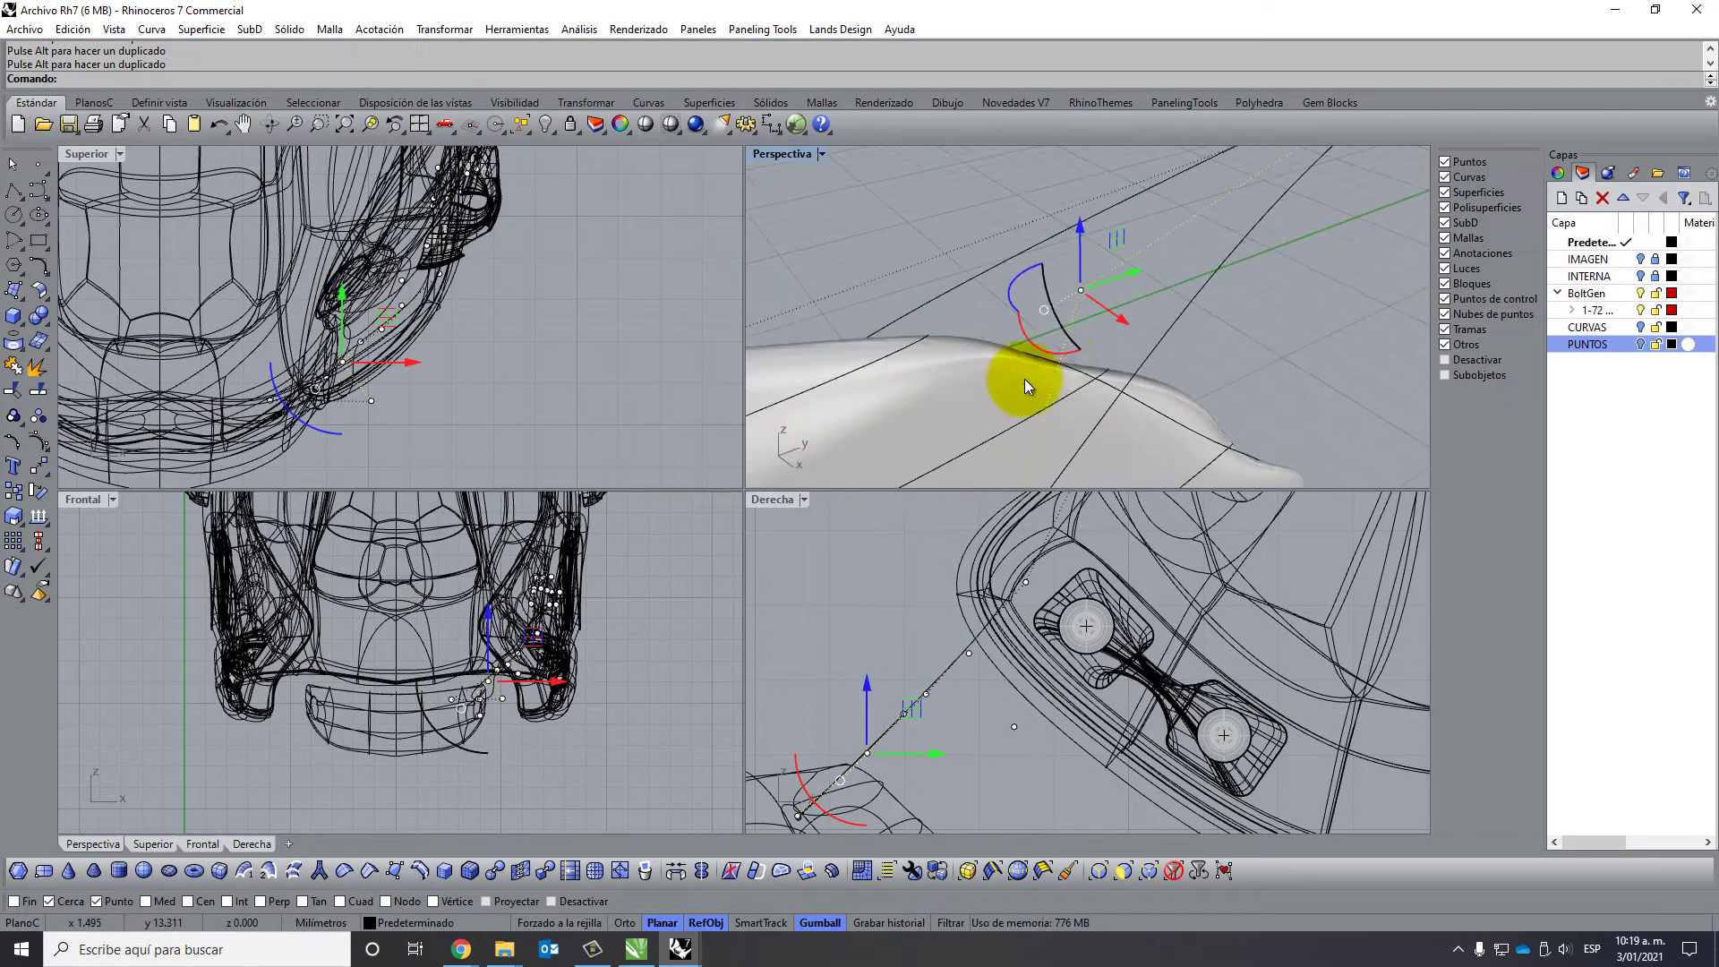
pyautogui.moveTo(1119, 322); pyautogui.dragTo(1034, 254)
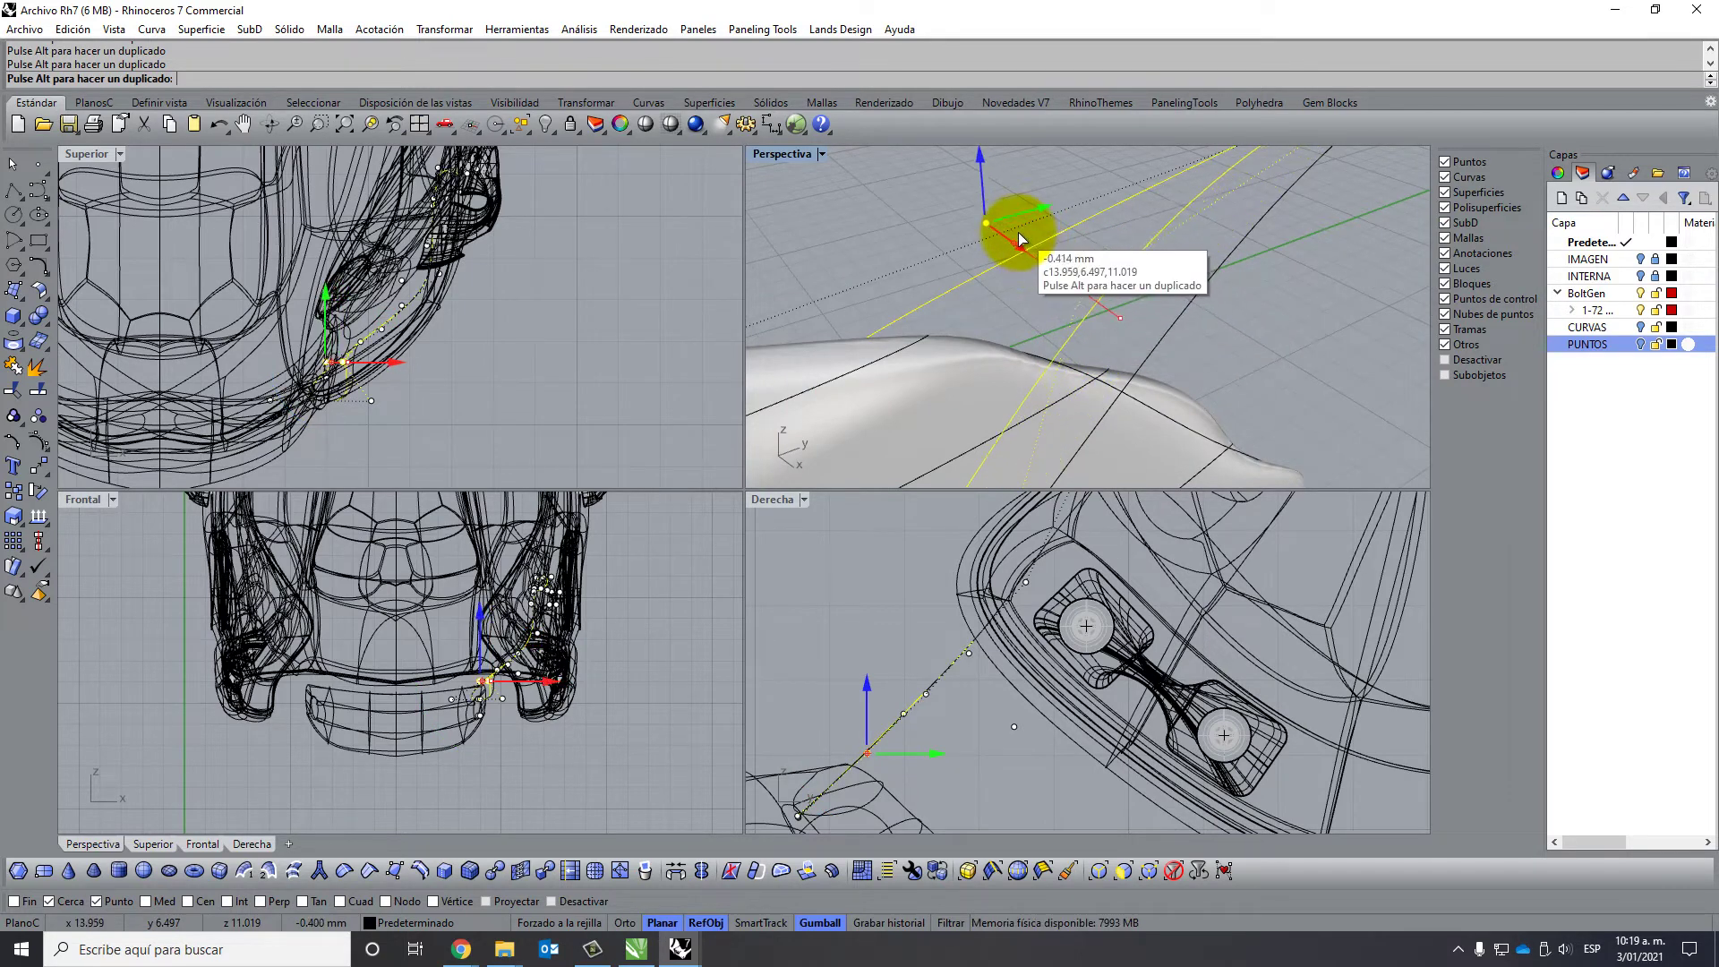
pyautogui.moveTo(1033, 249); pyautogui.dragTo(1006, 229)
pyautogui.moveTo(1051, 266)
pyautogui.mouseDown(button='right')
pyautogui.moveTo(1124, 277)
pyautogui.moveTo(1184, 205)
pyautogui.mouseUp(button='right')
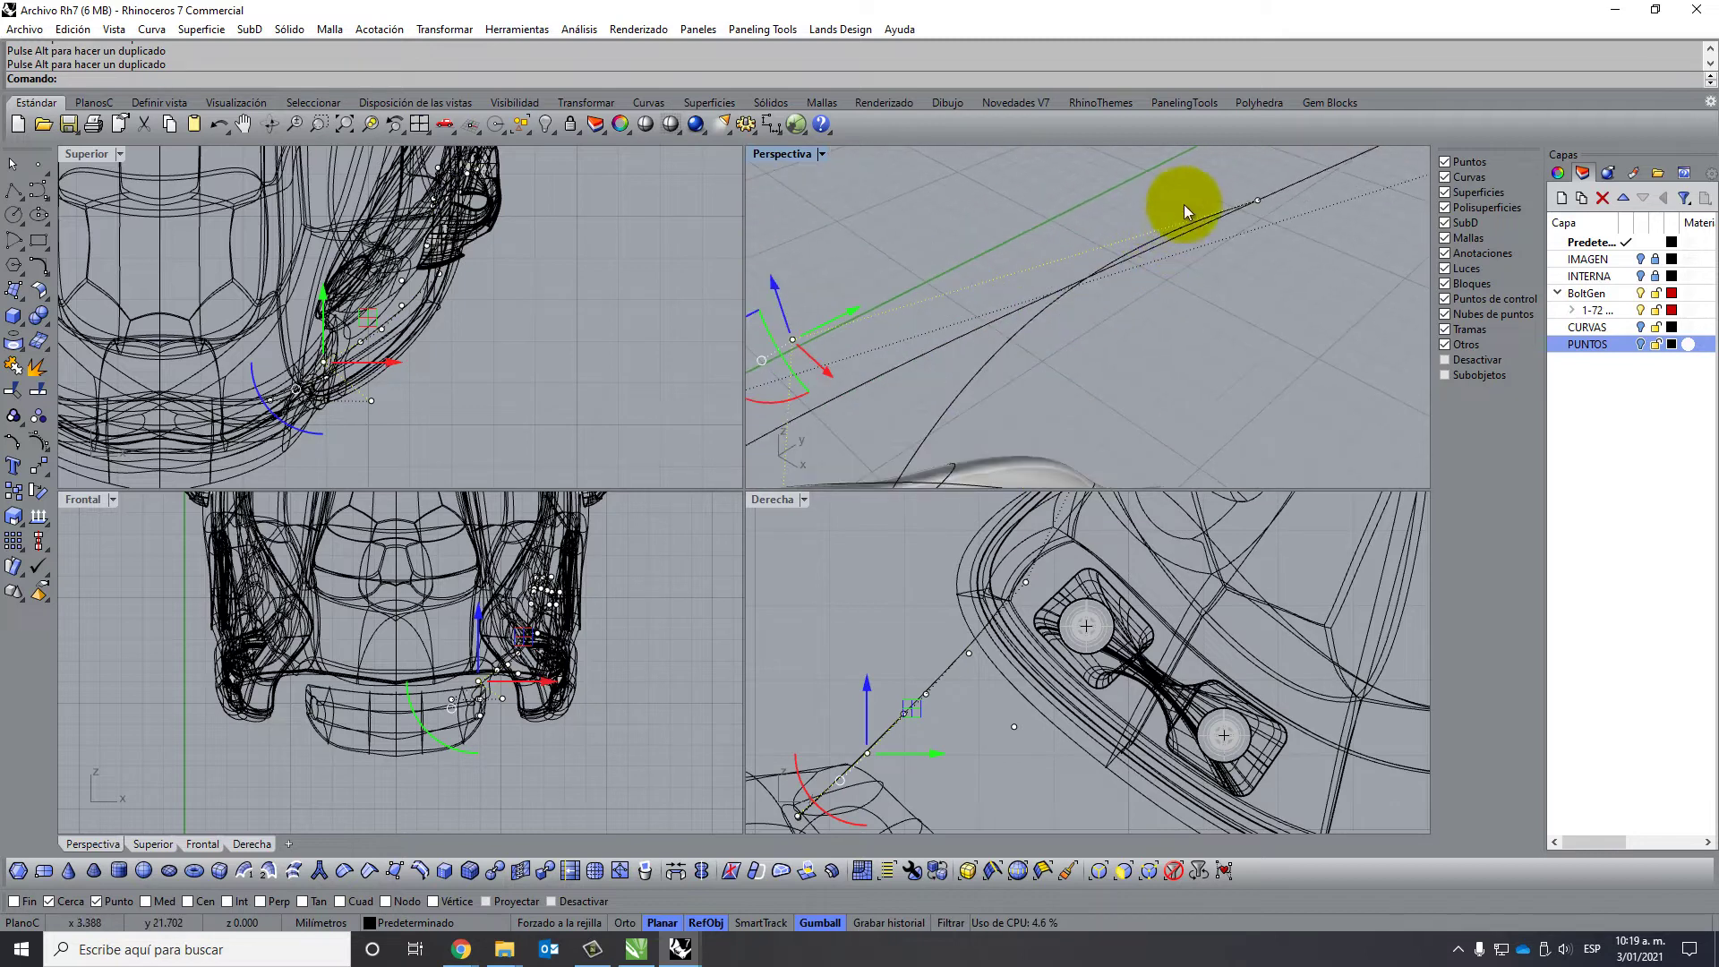
# Drag the guide curve's leftmost control point to reshape the curve toward the clip.
pyautogui.click(975, 374)
pyautogui.click(793, 338)
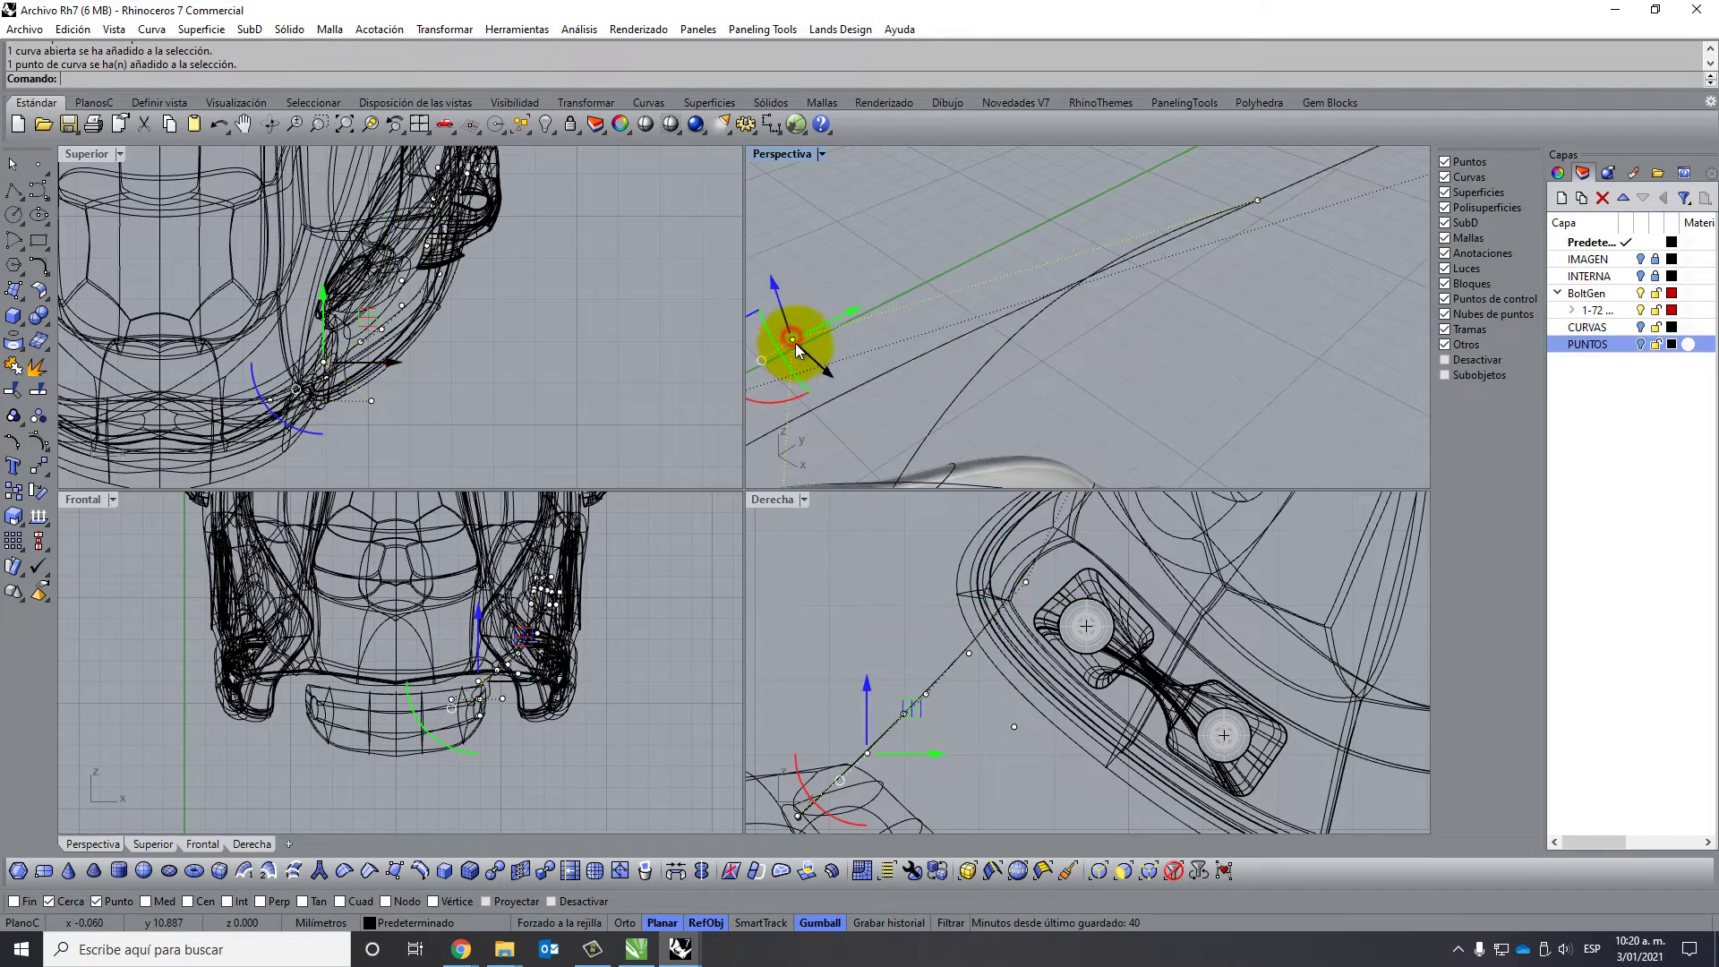
pyautogui.moveTo(795, 342); pyautogui.dragTo(790, 314)
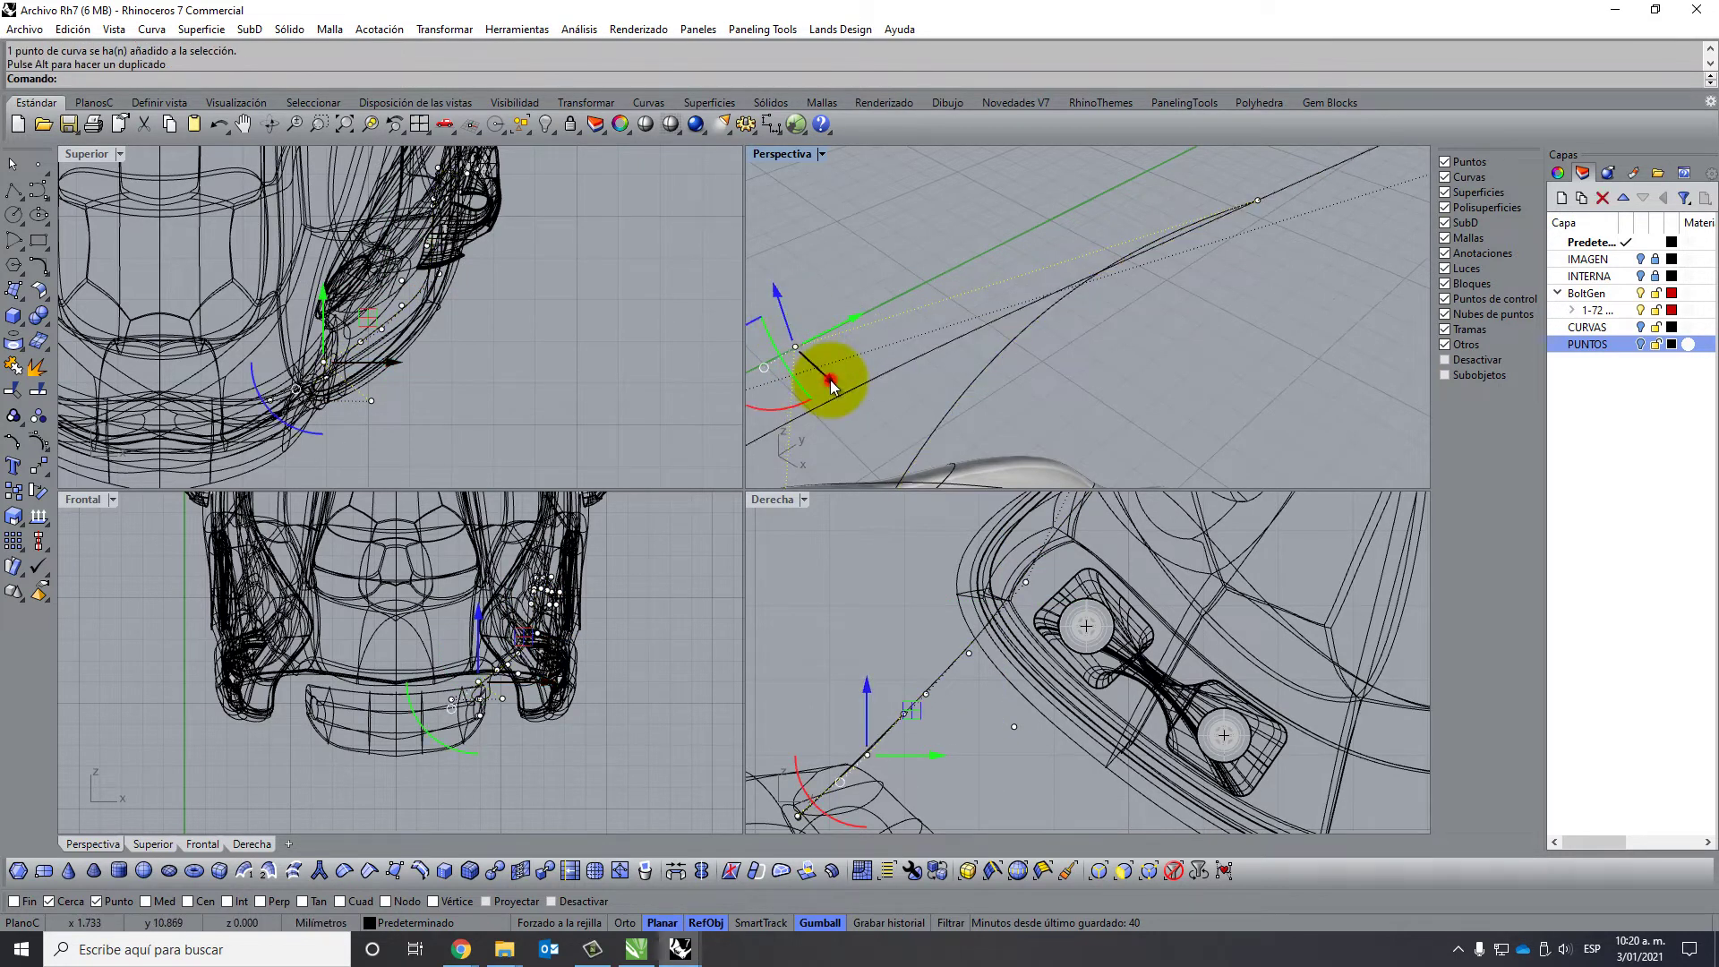
pyautogui.moveTo(831, 385); pyautogui.dragTo(877, 448)
pyautogui.moveTo(877, 447)
pyautogui.mouseDown(button='right')
pyautogui.moveTo(1153, 238)
pyautogui.moveTo(1078, 303)
pyautogui.mouseUp(button='right')
# Pull another control point near the clip up-right about 0.4 mm using Near snap.
pyautogui.click(1077, 297)
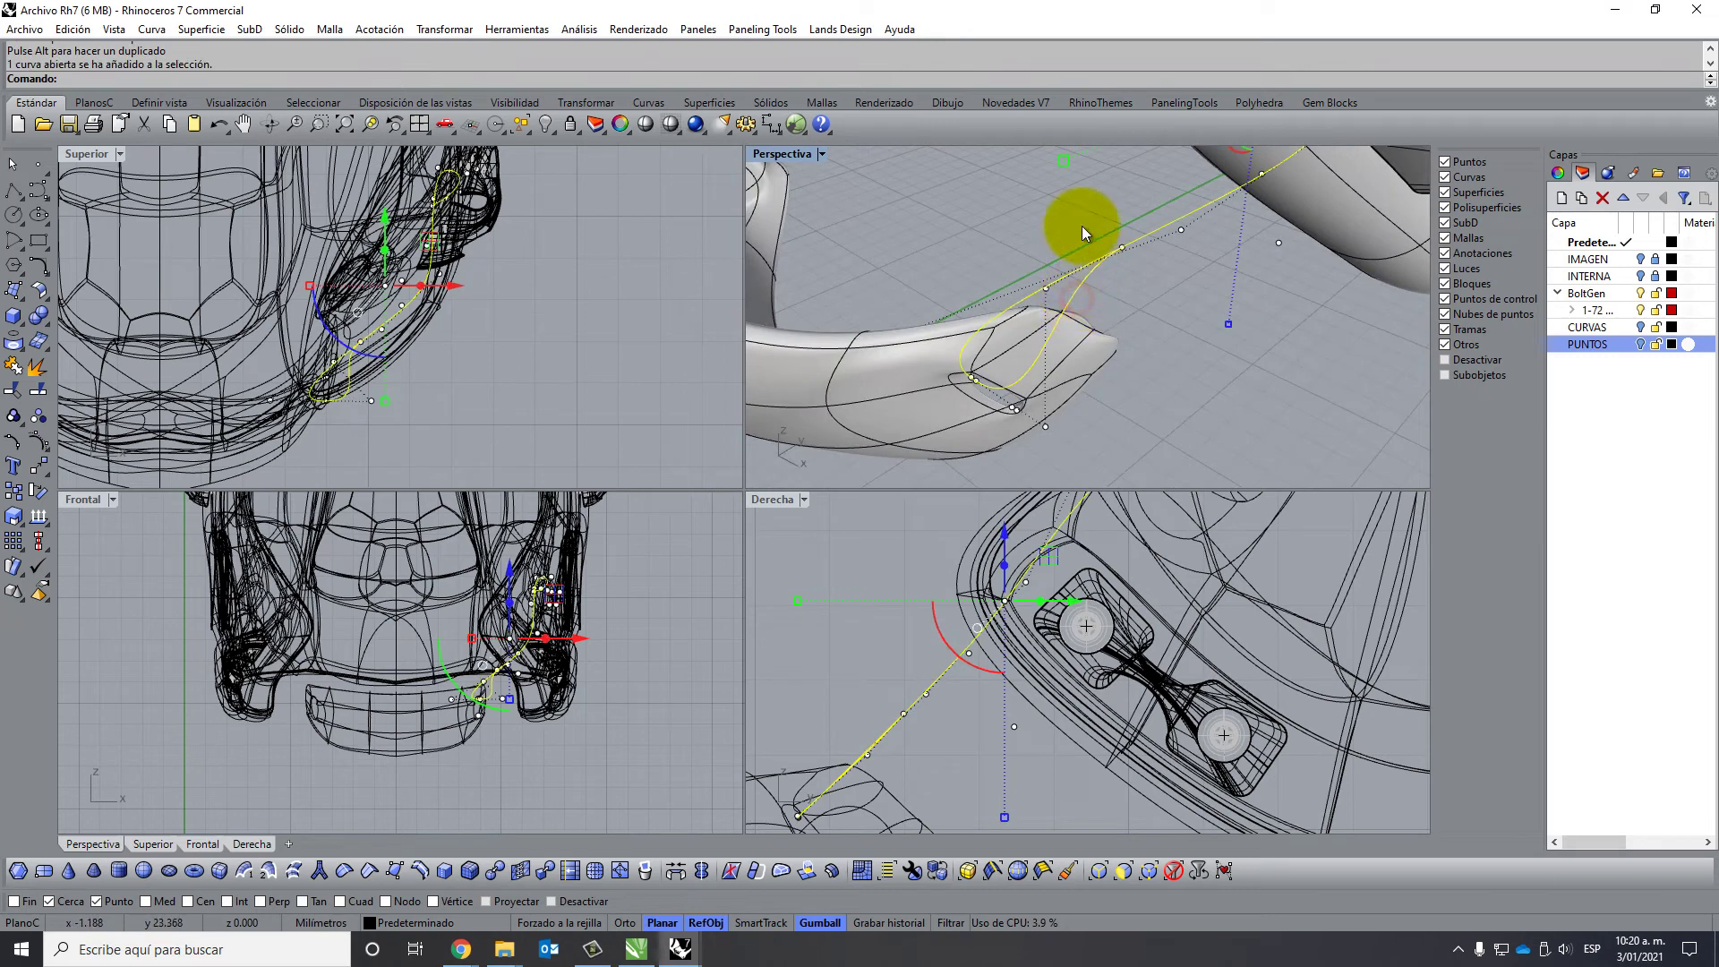
pyautogui.click(1109, 224)
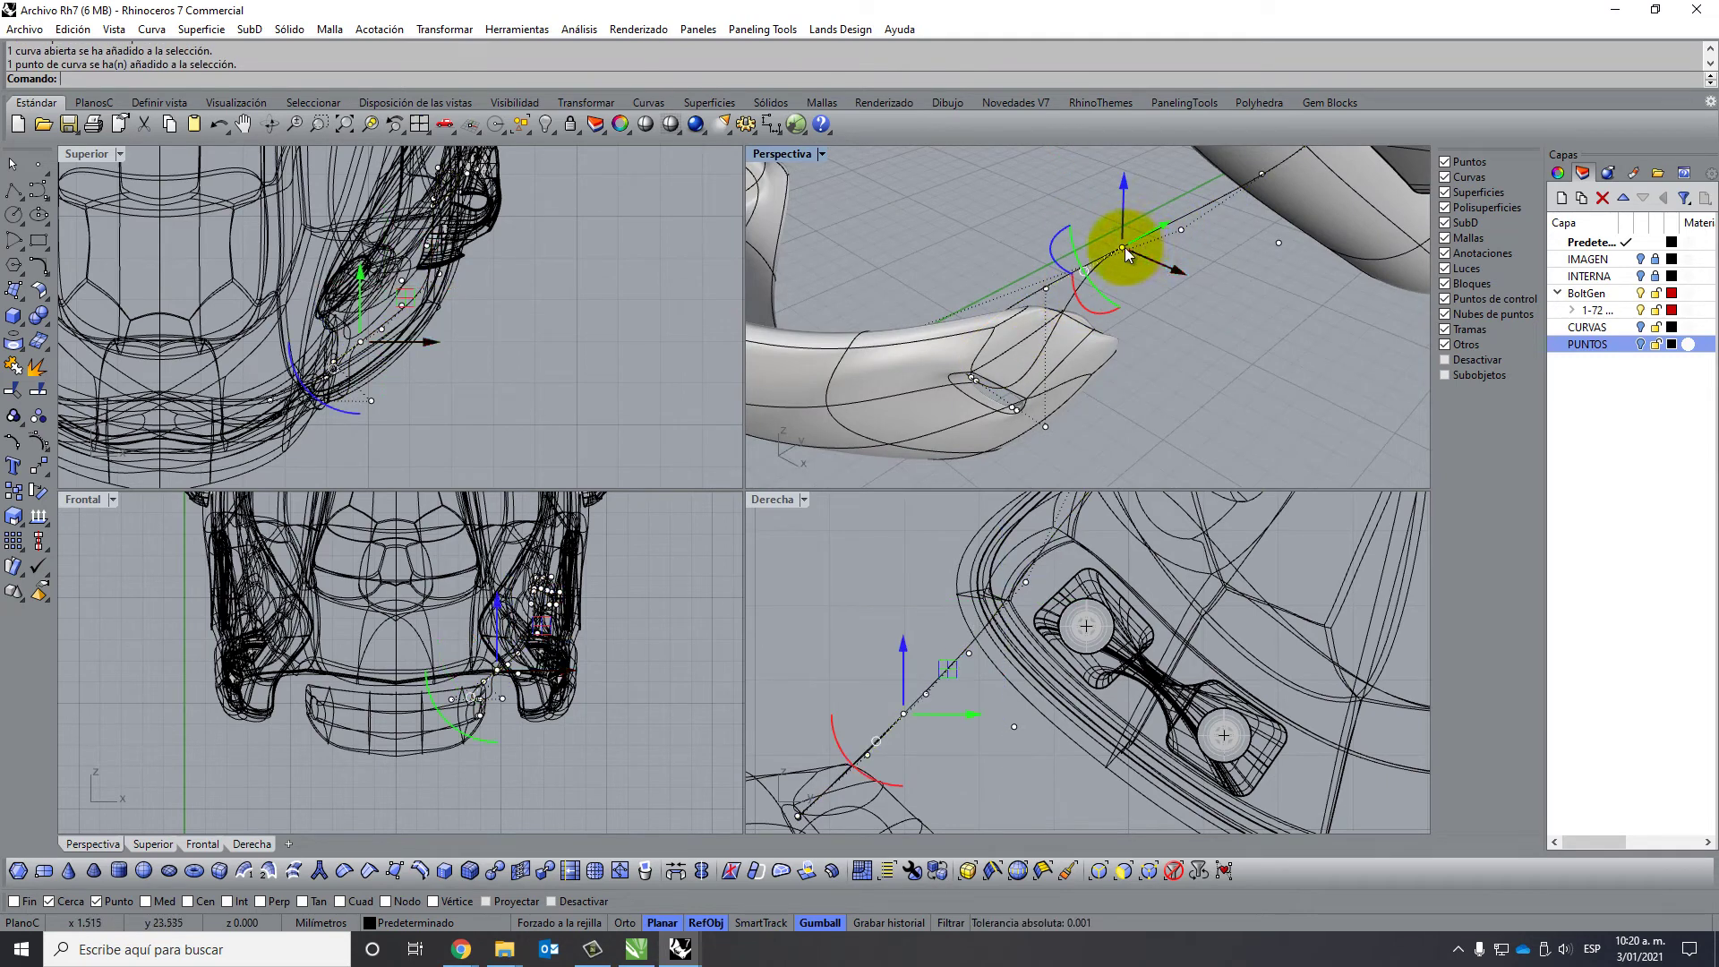
pyautogui.moveTo(1124, 247); pyautogui.dragTo(1157, 229)
pyautogui.click(1172, 331)
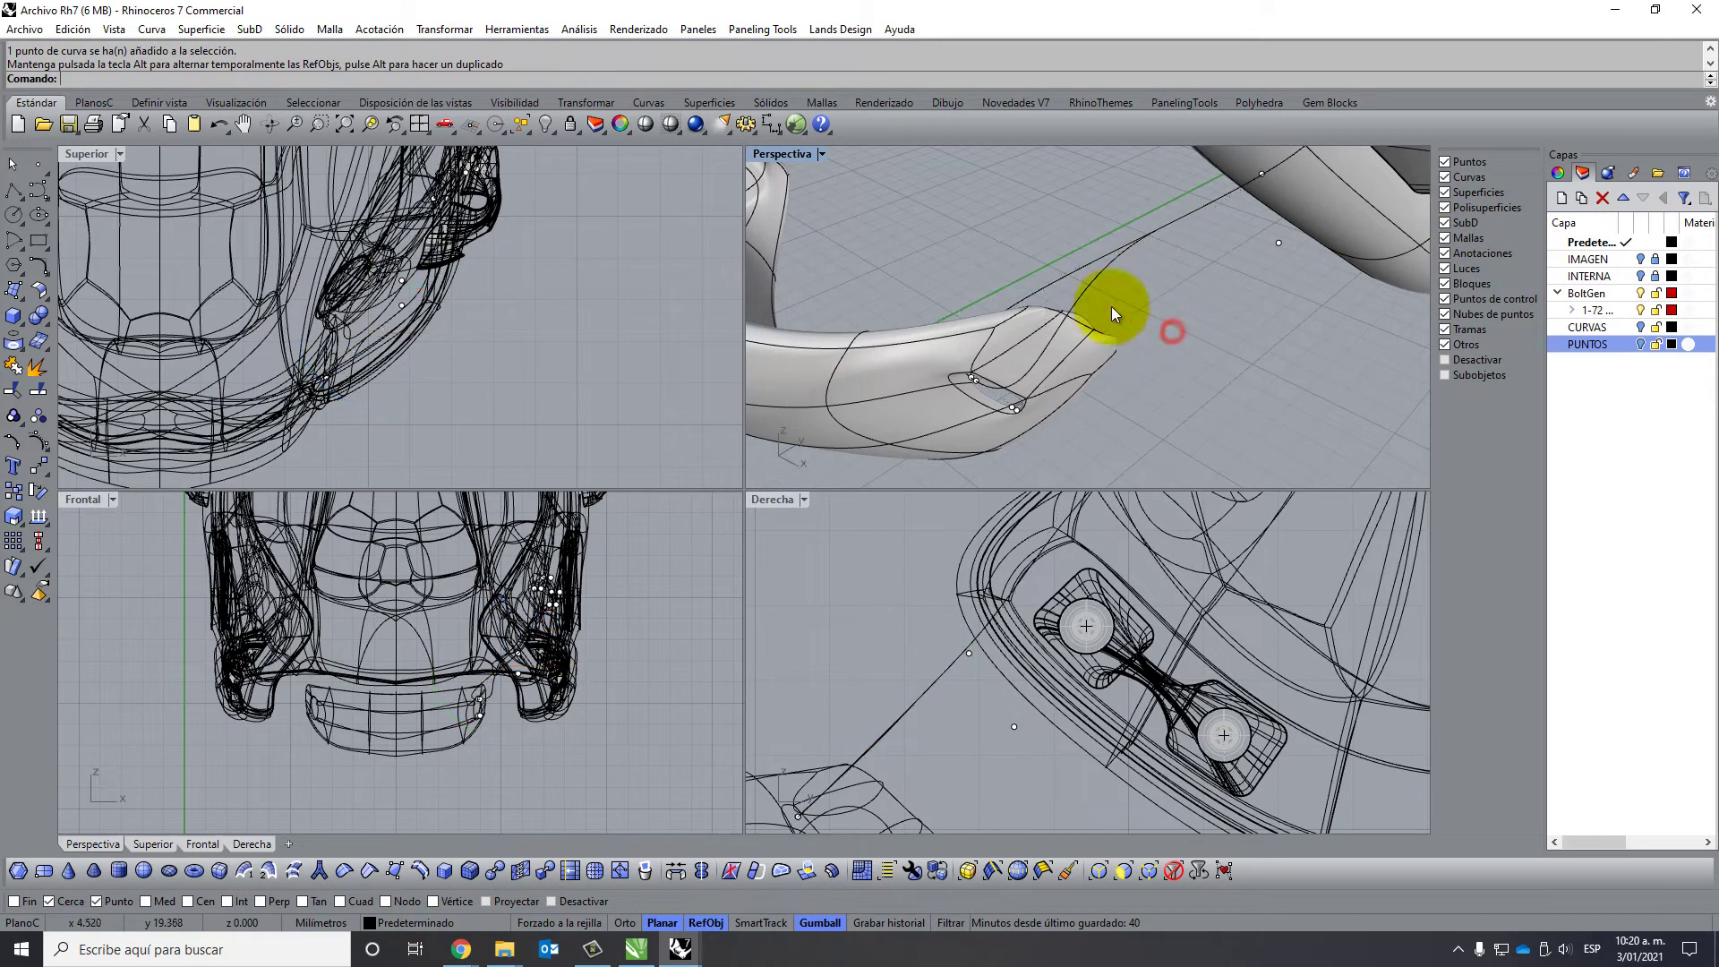
pyautogui.moveTo(1113, 312)
pyautogui.mouseDown(button='right')
pyautogui.moveTo(1186, 218)
pyautogui.moveTo(1150, 253)
pyautogui.mouseUp(button='right')
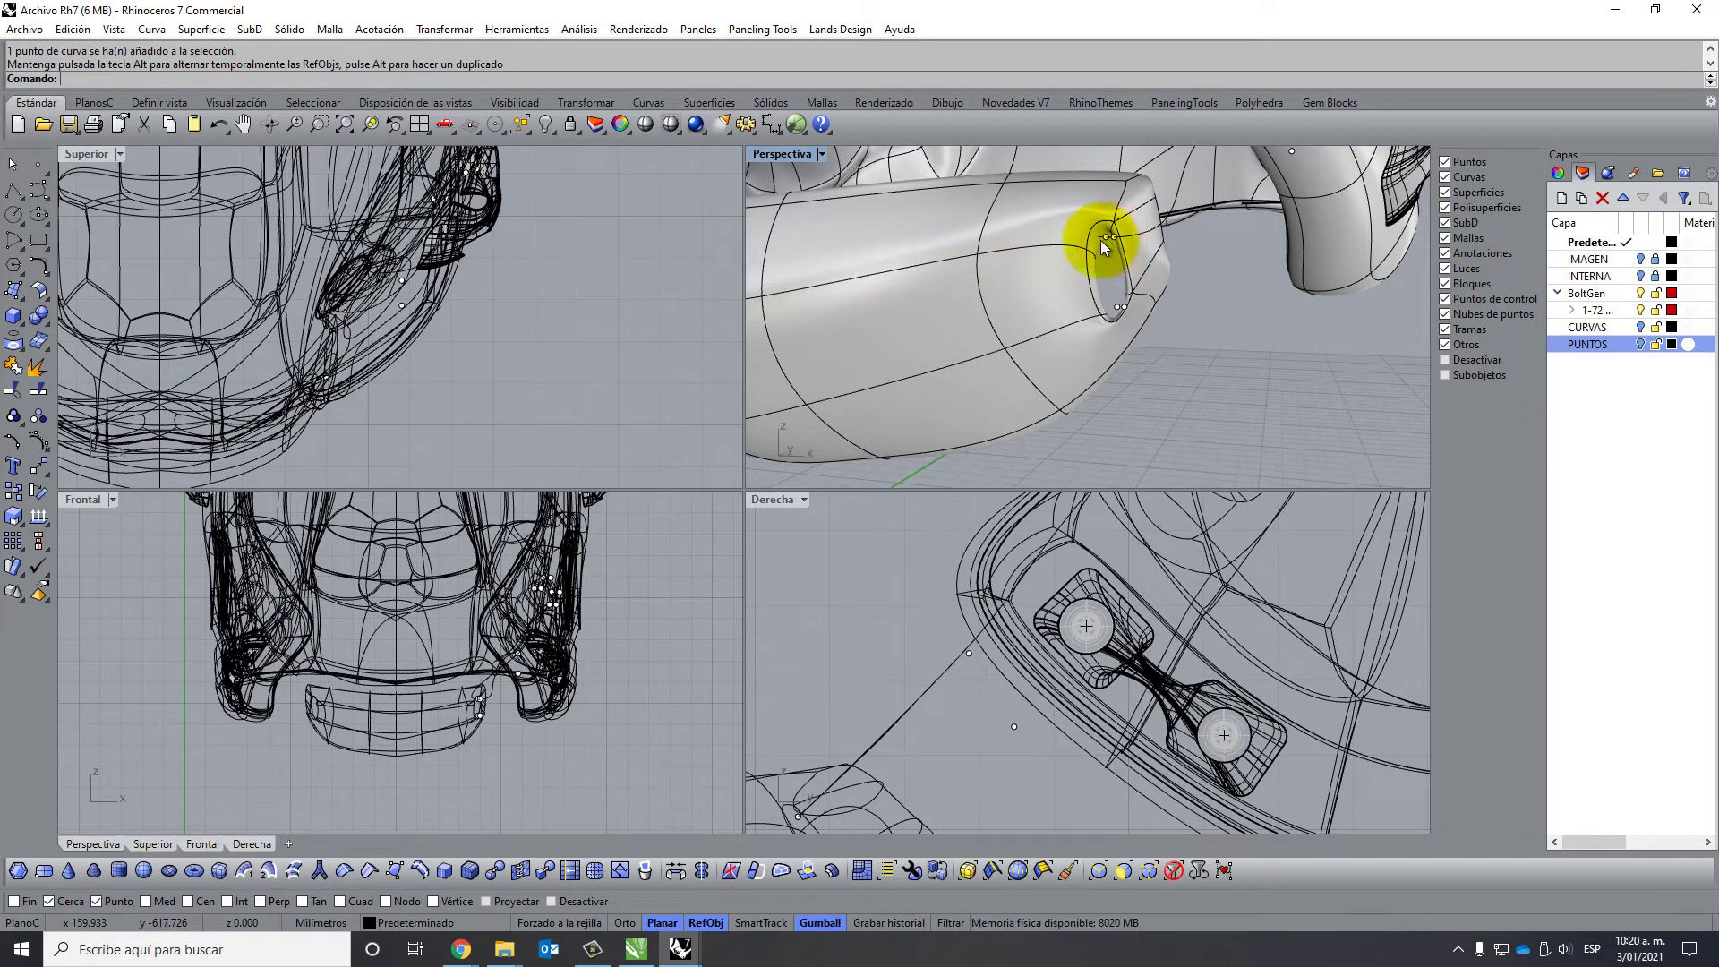
pyautogui.scroll(-3, 1190, 337)
pyautogui.moveTo(1189, 338); pyautogui.dragTo(1041, 418, button='right')
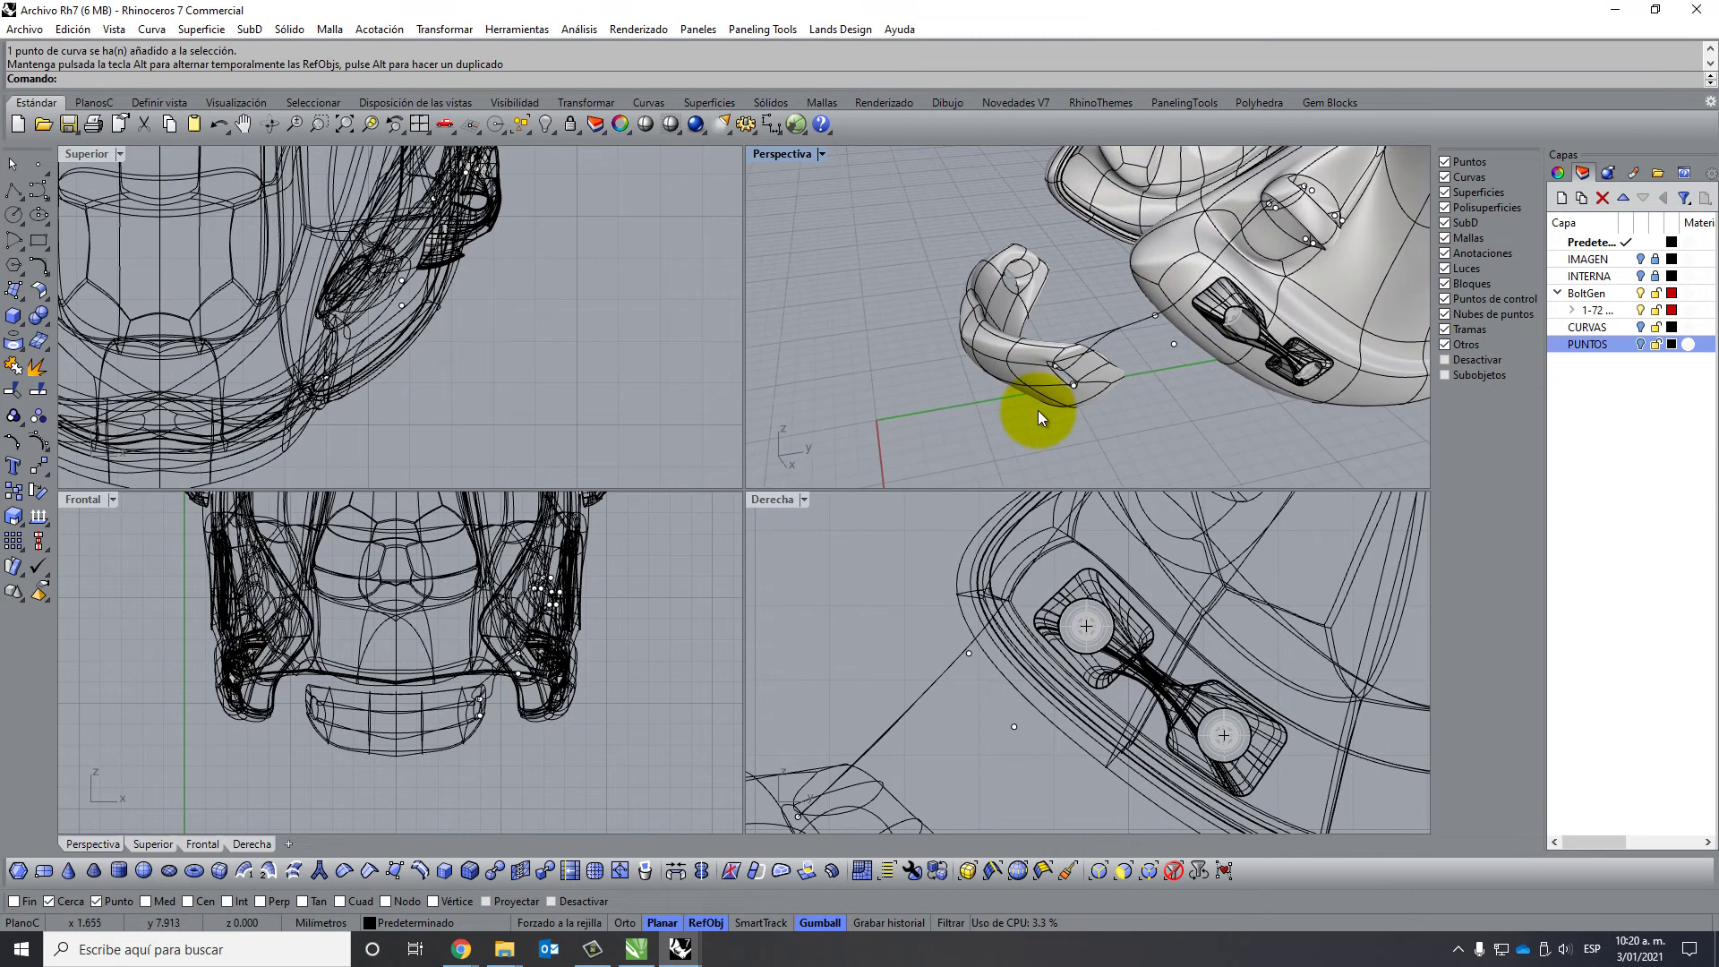
pyautogui.scroll(3, 1316, 237)
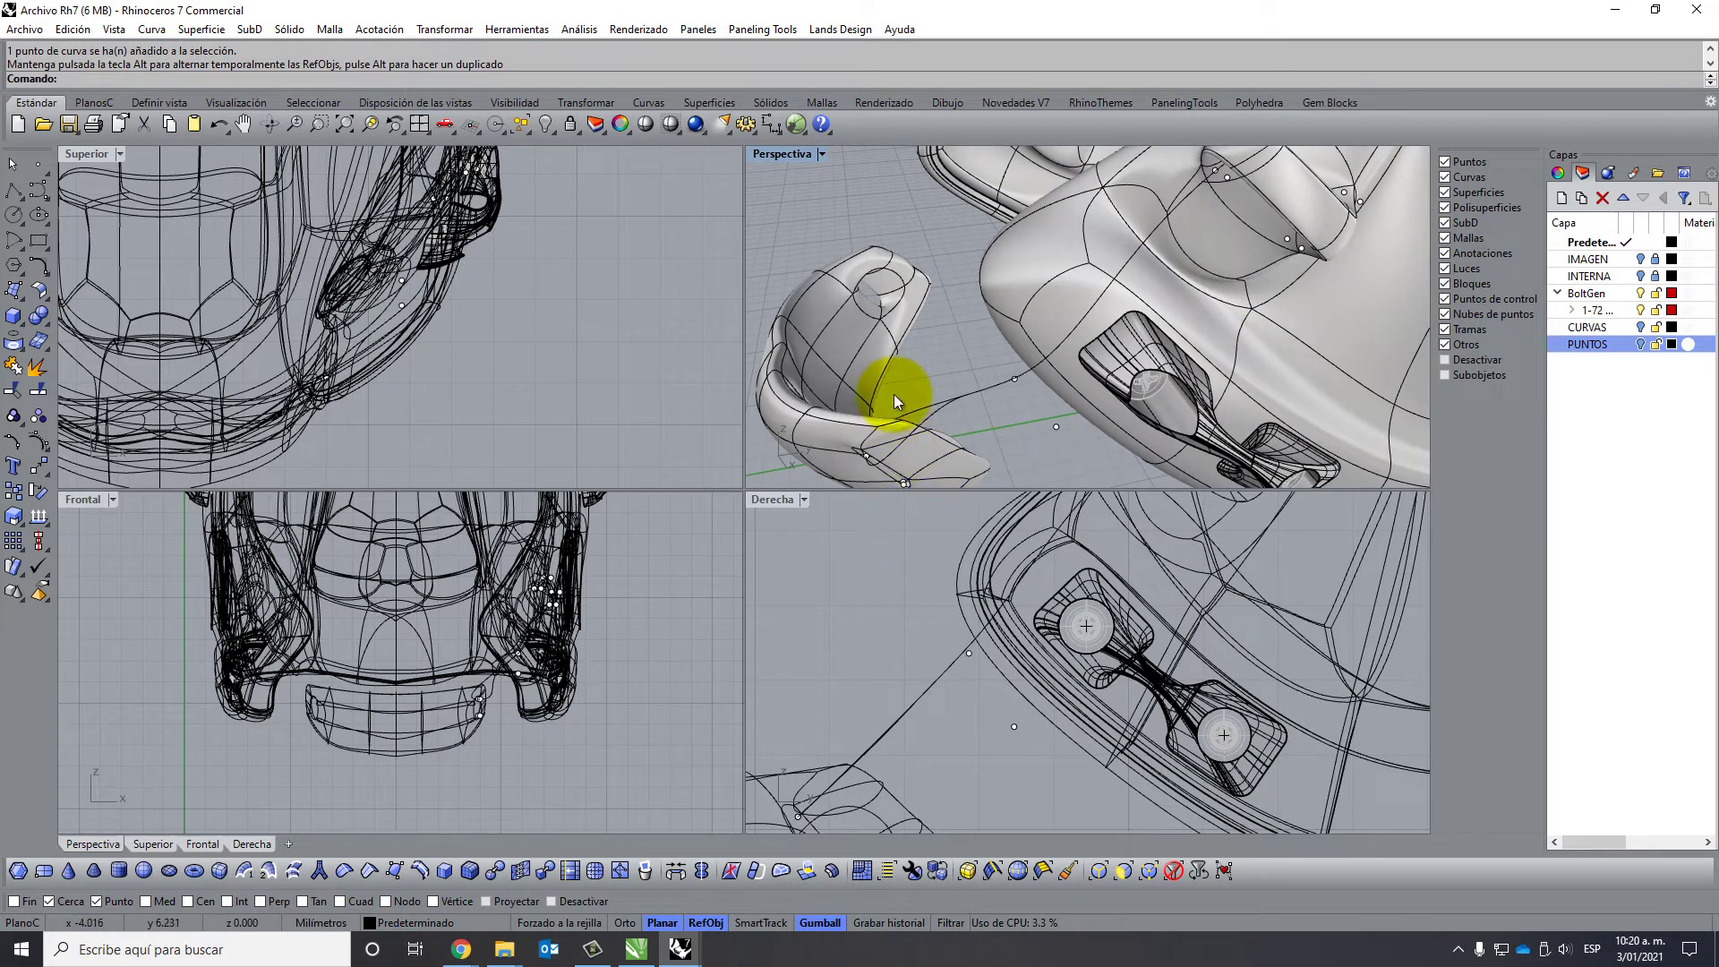
pyautogui.moveTo(894, 394)
pyautogui.mouseDown(button='right')
pyautogui.moveTo(908, 465)
pyautogui.moveTo(888, 454)
pyautogui.mouseUp(button='right')
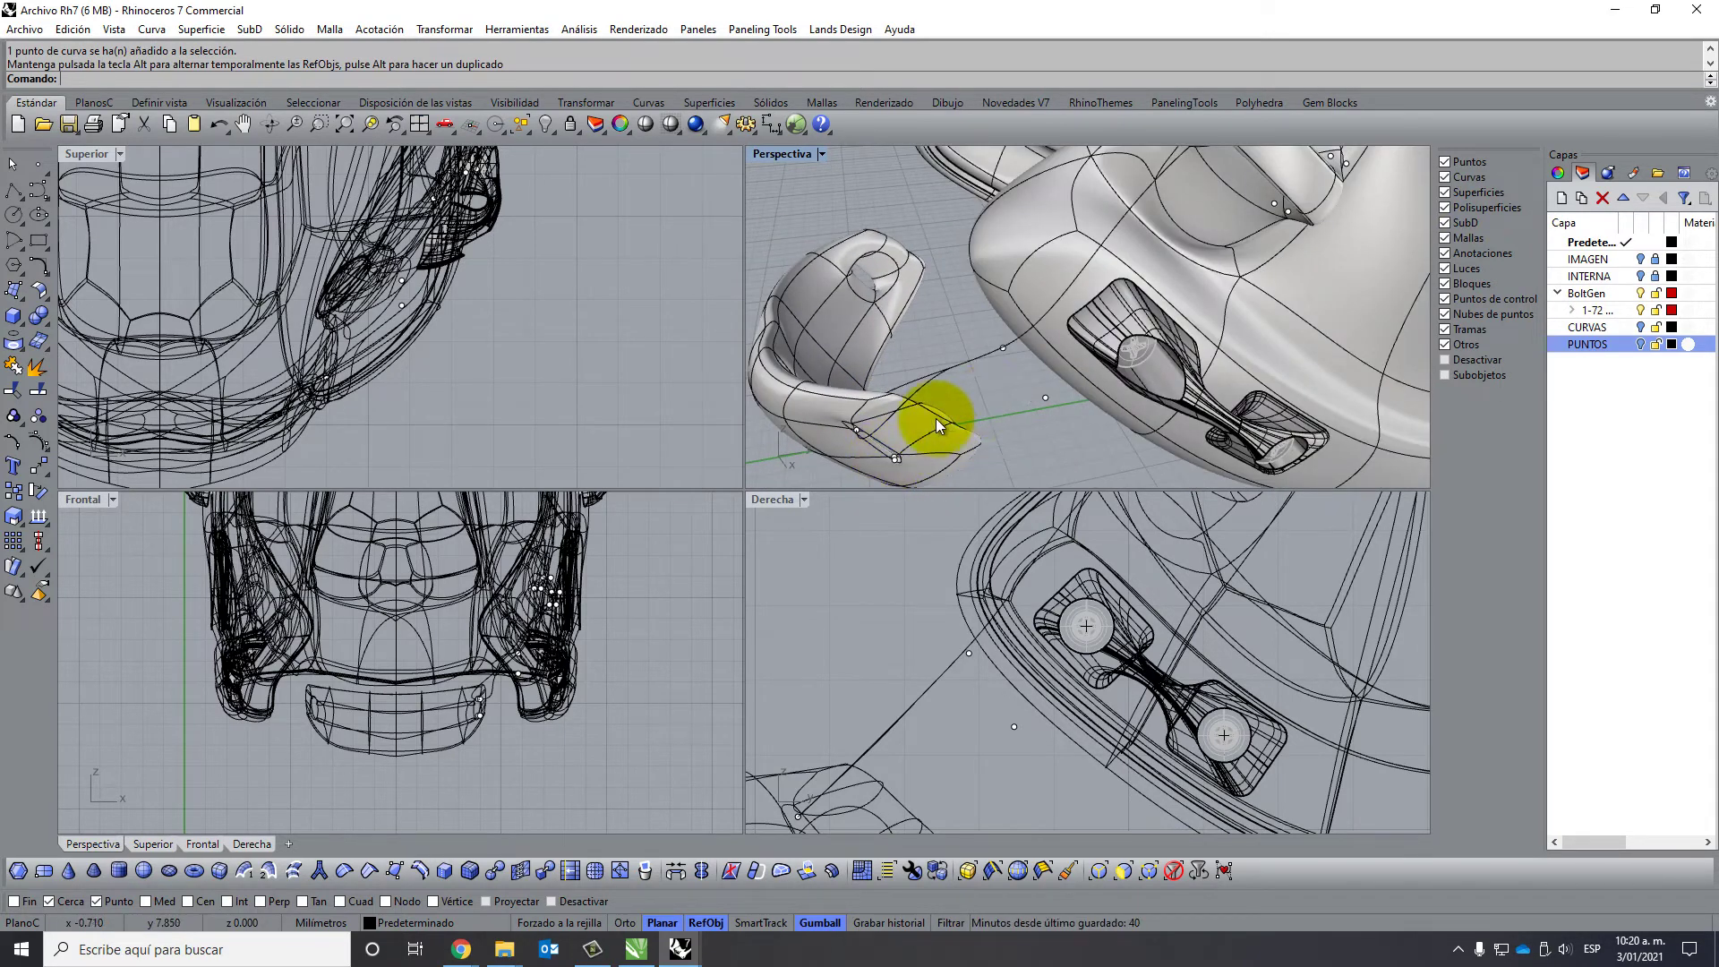
pyautogui.moveTo(936, 417)
pyautogui.mouseDown(button='right')
pyautogui.moveTo(1007, 248)
pyautogui.moveTo(1197, 277)
pyautogui.moveTo(1315, 266)
pyautogui.moveTo(1361, 223)
pyautogui.moveTo(1304, 214)
pyautogui.moveTo(1170, 318)
pyautogui.moveTo(1136, 314)
pyautogui.moveTo(976, 609)
pyautogui.mouseUp(button='right')
# In the Derecha view, window-select several guide-curve points and move them up-left.
pyautogui.click(936, 682)
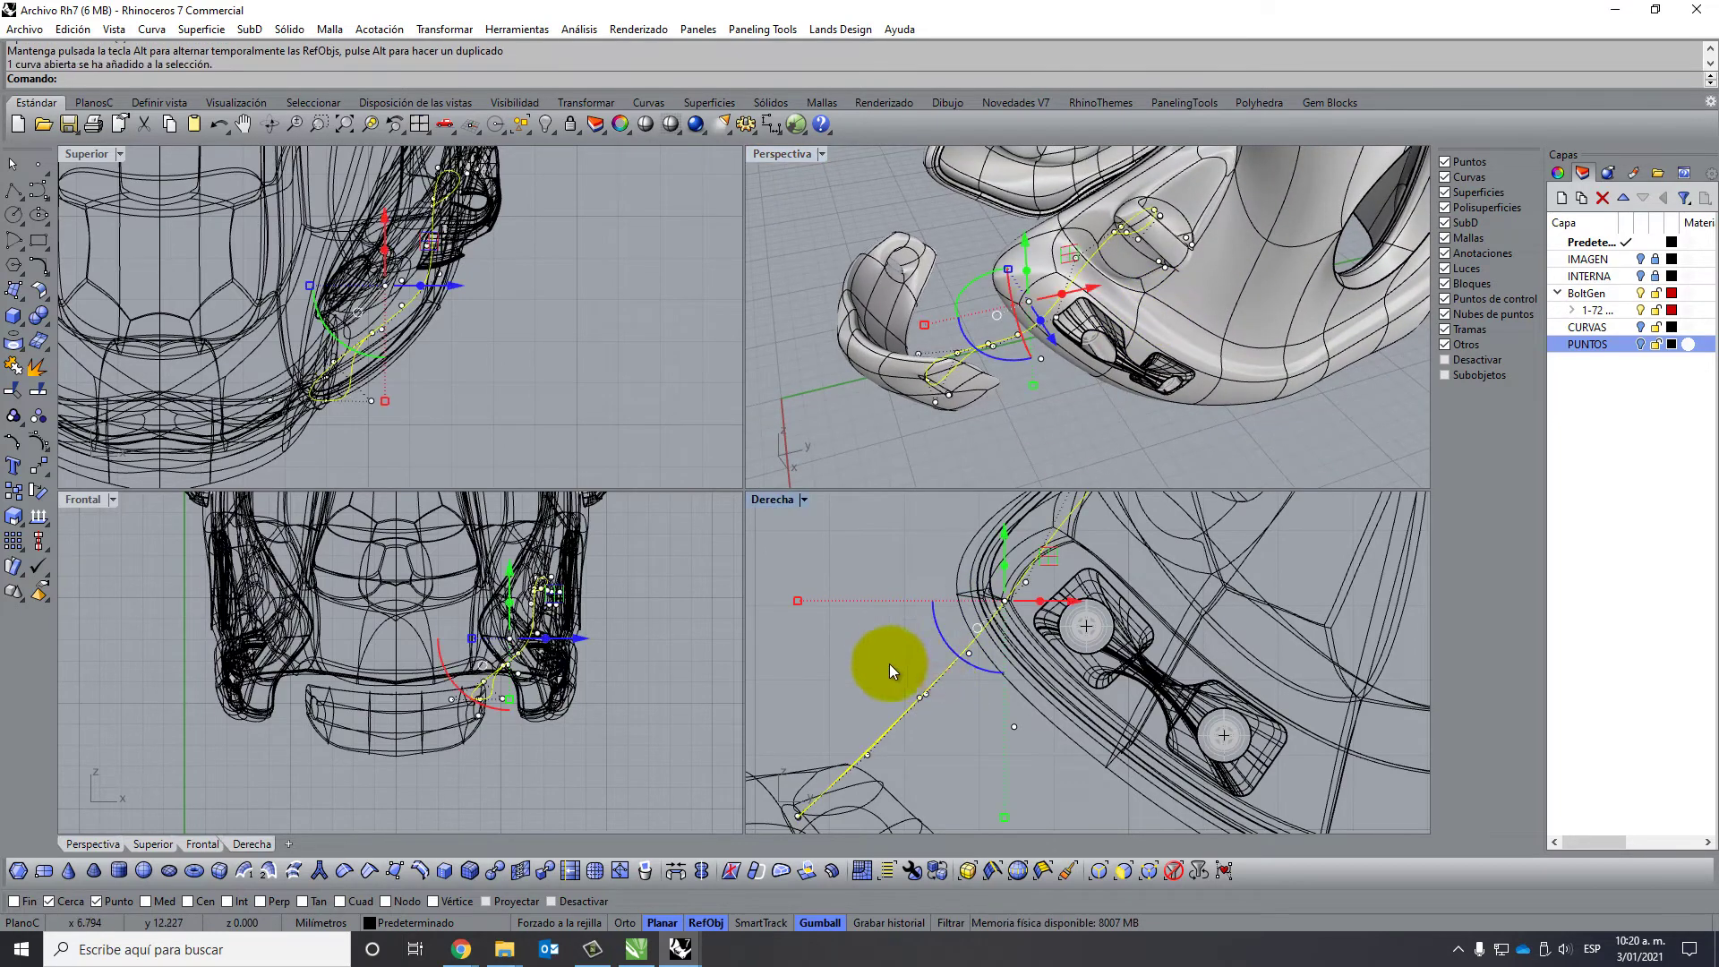
pyautogui.moveTo(874, 632); pyautogui.dragTo(986, 722)
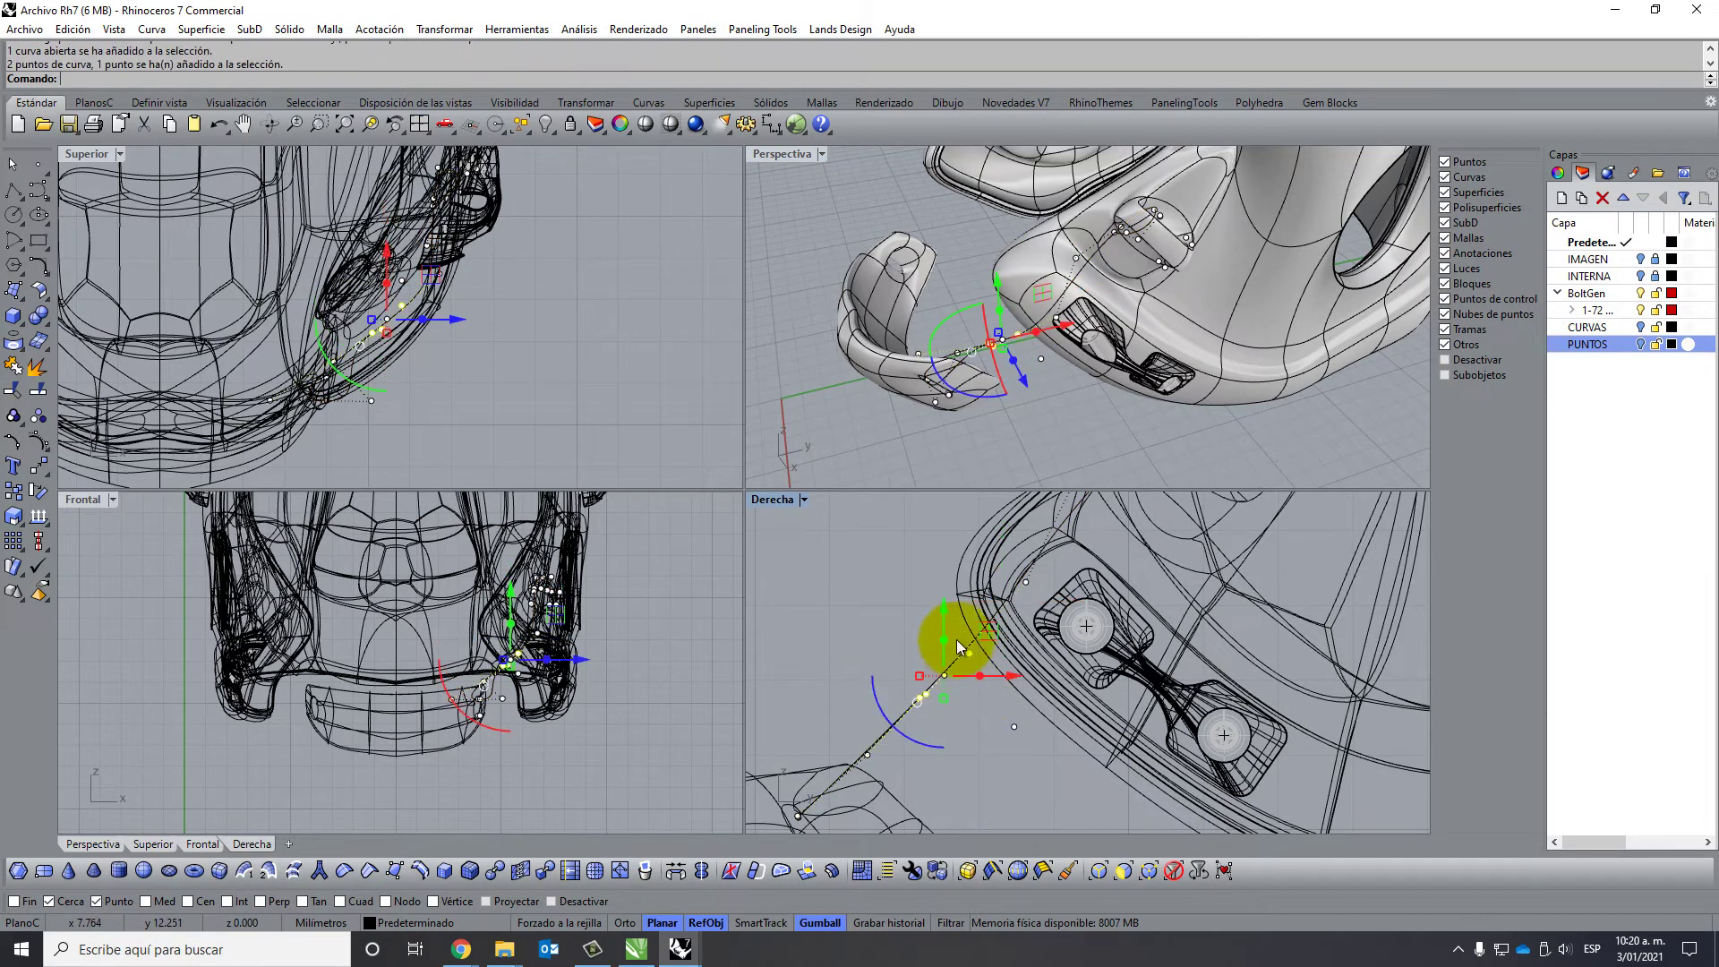
pyautogui.moveTo(956, 639); pyautogui.dragTo(922, 541)
pyautogui.click(868, 560)
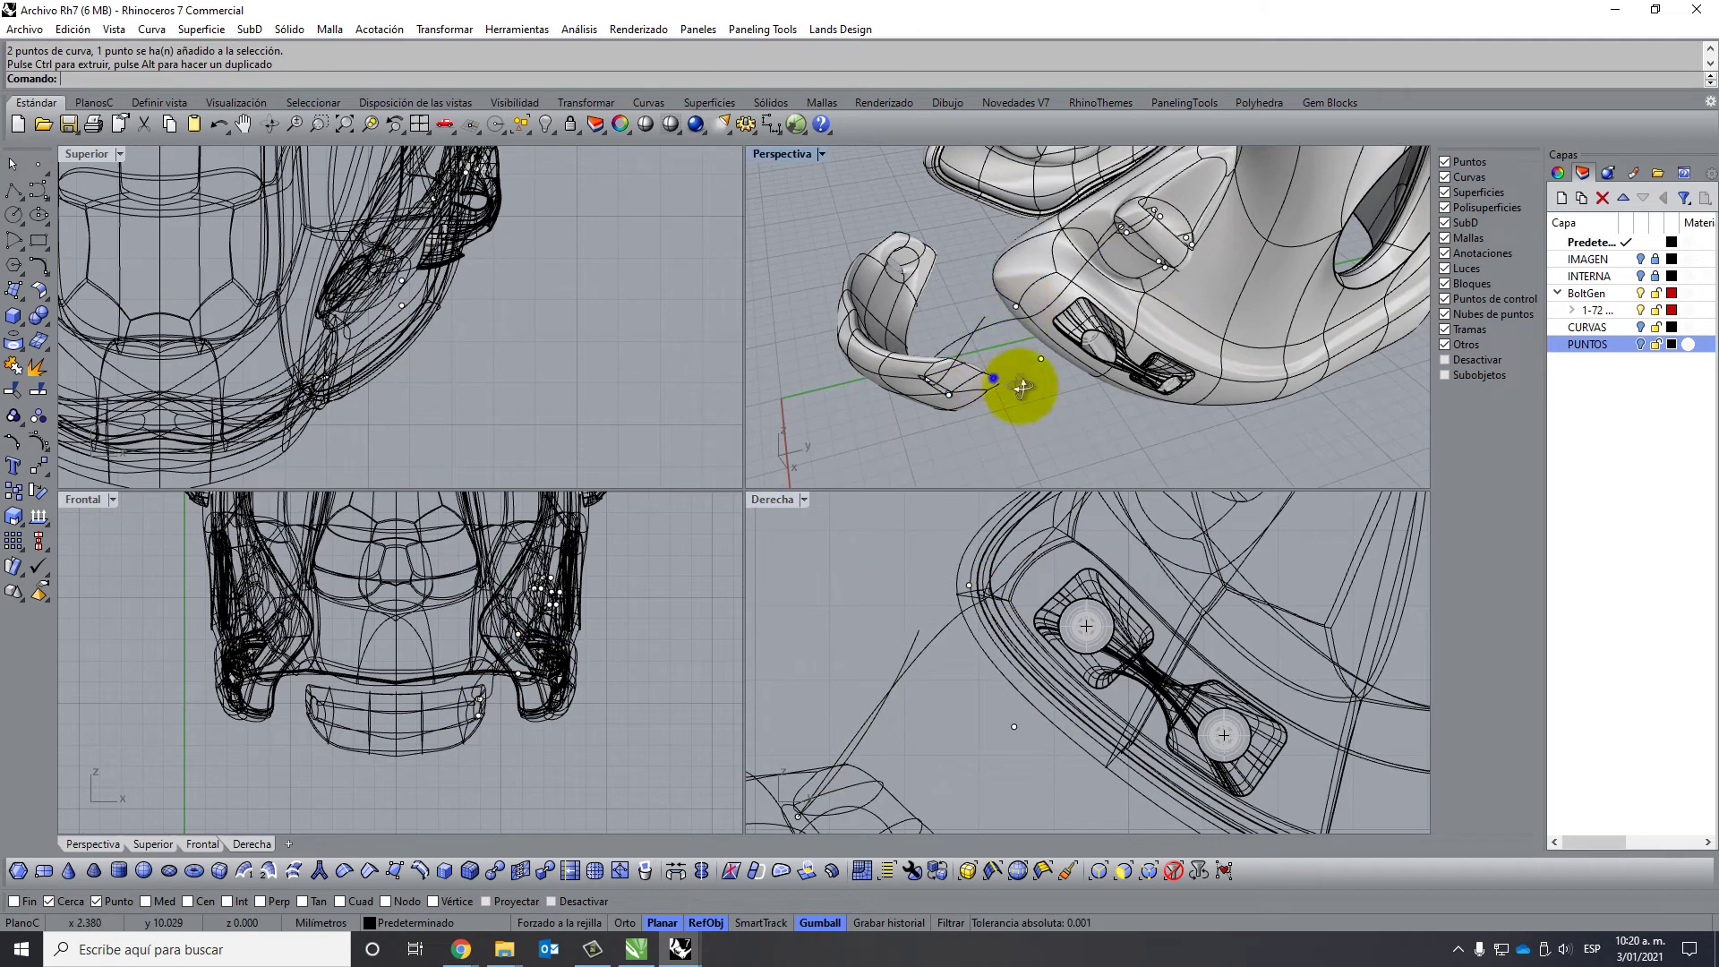
# In Perspective, pull a guide-curve control point near the clip down slightly.
pyautogui.scroll(2, 1021, 387)
pyautogui.scroll(2, 1039, 365)
pyautogui.click(1026, 306)
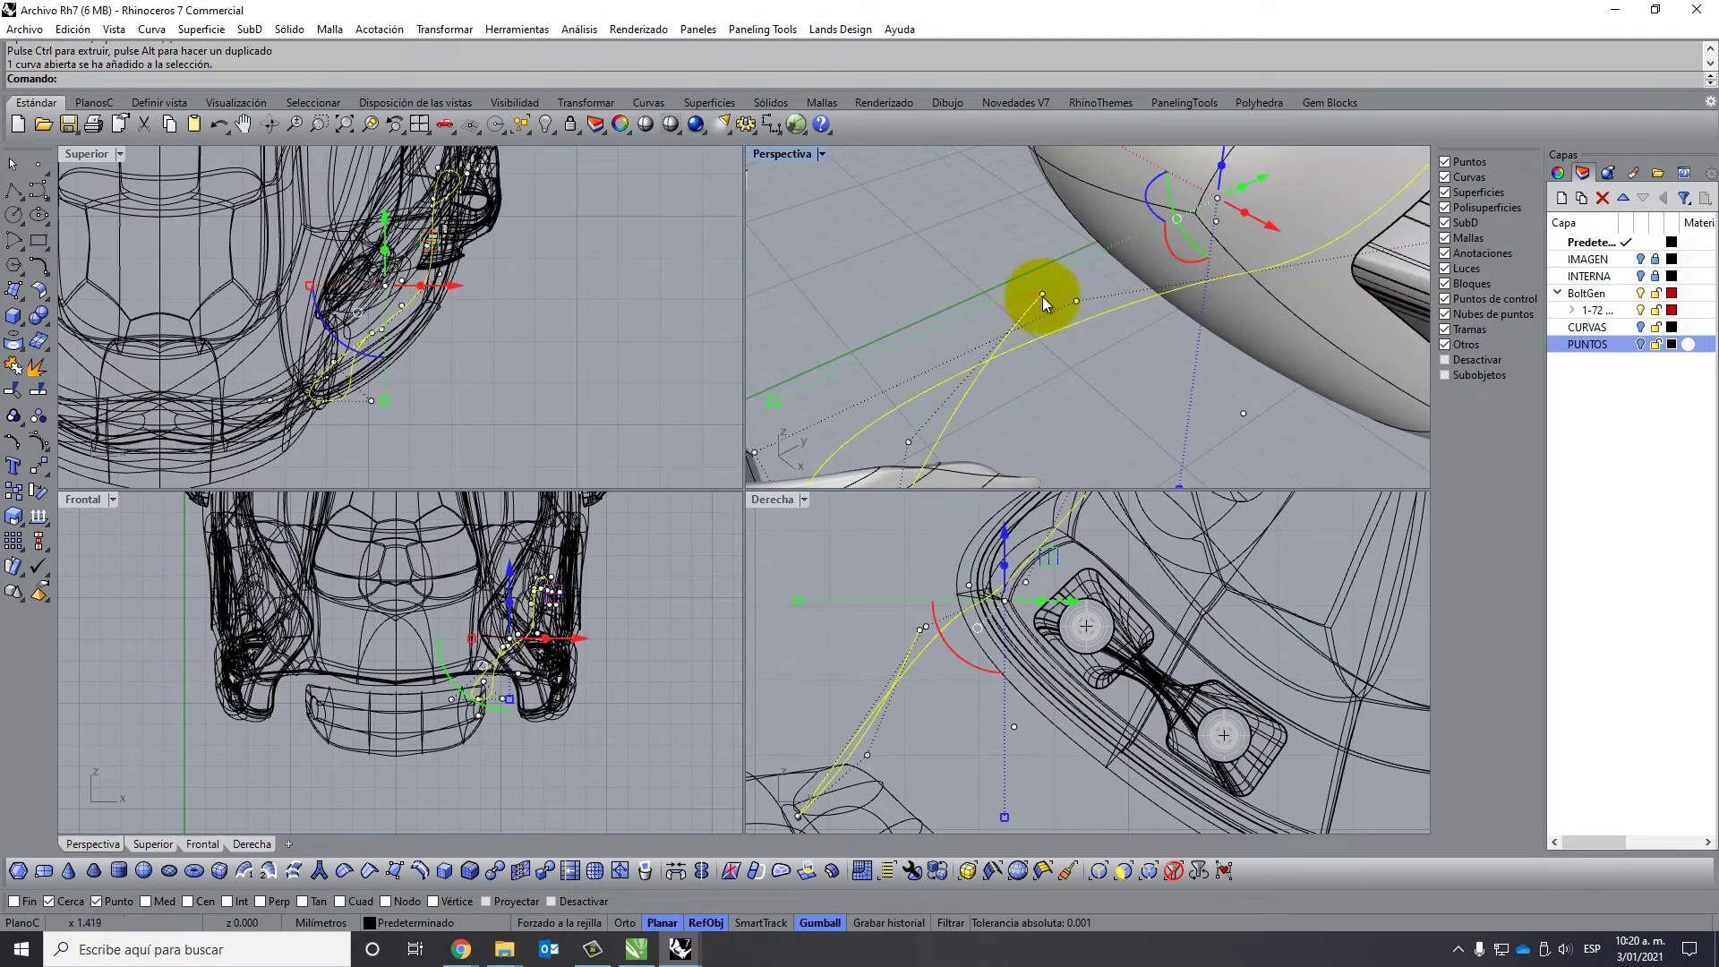
pyautogui.moveTo(1042, 297); pyautogui.dragTo(1044, 337)
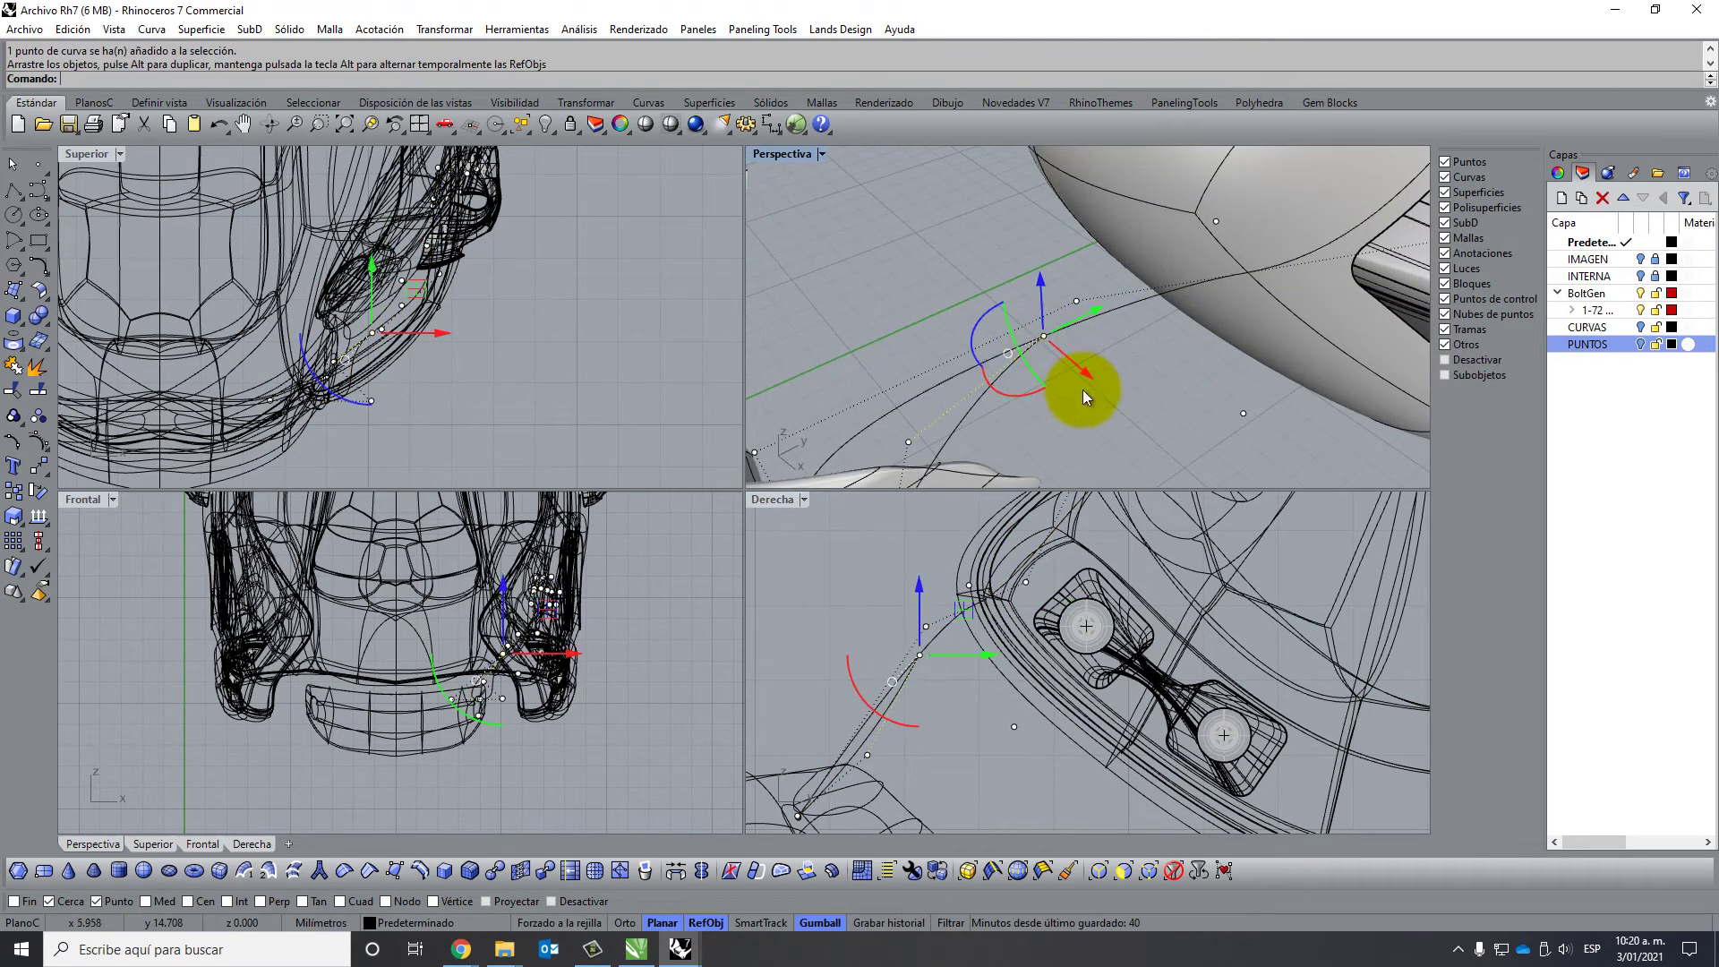
pyautogui.click(463, 950)
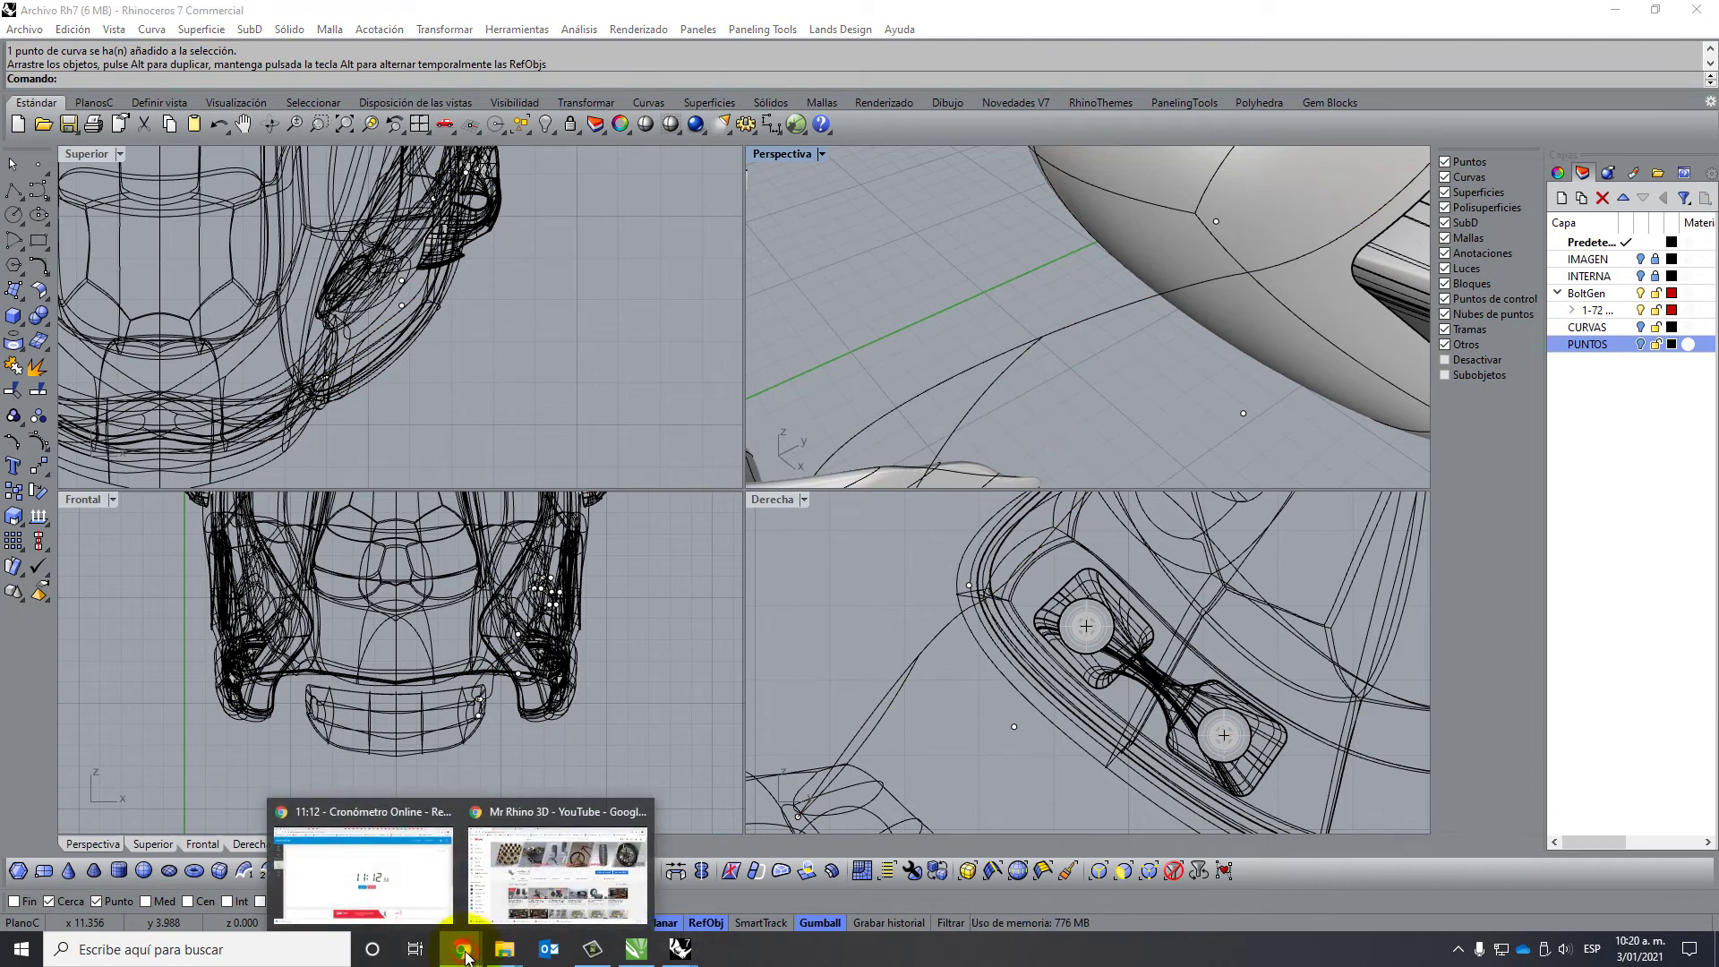
# Bring up the Mr Rhino 3D YouTube channel window and scroll through its video list.
pyautogui.click(522, 874)
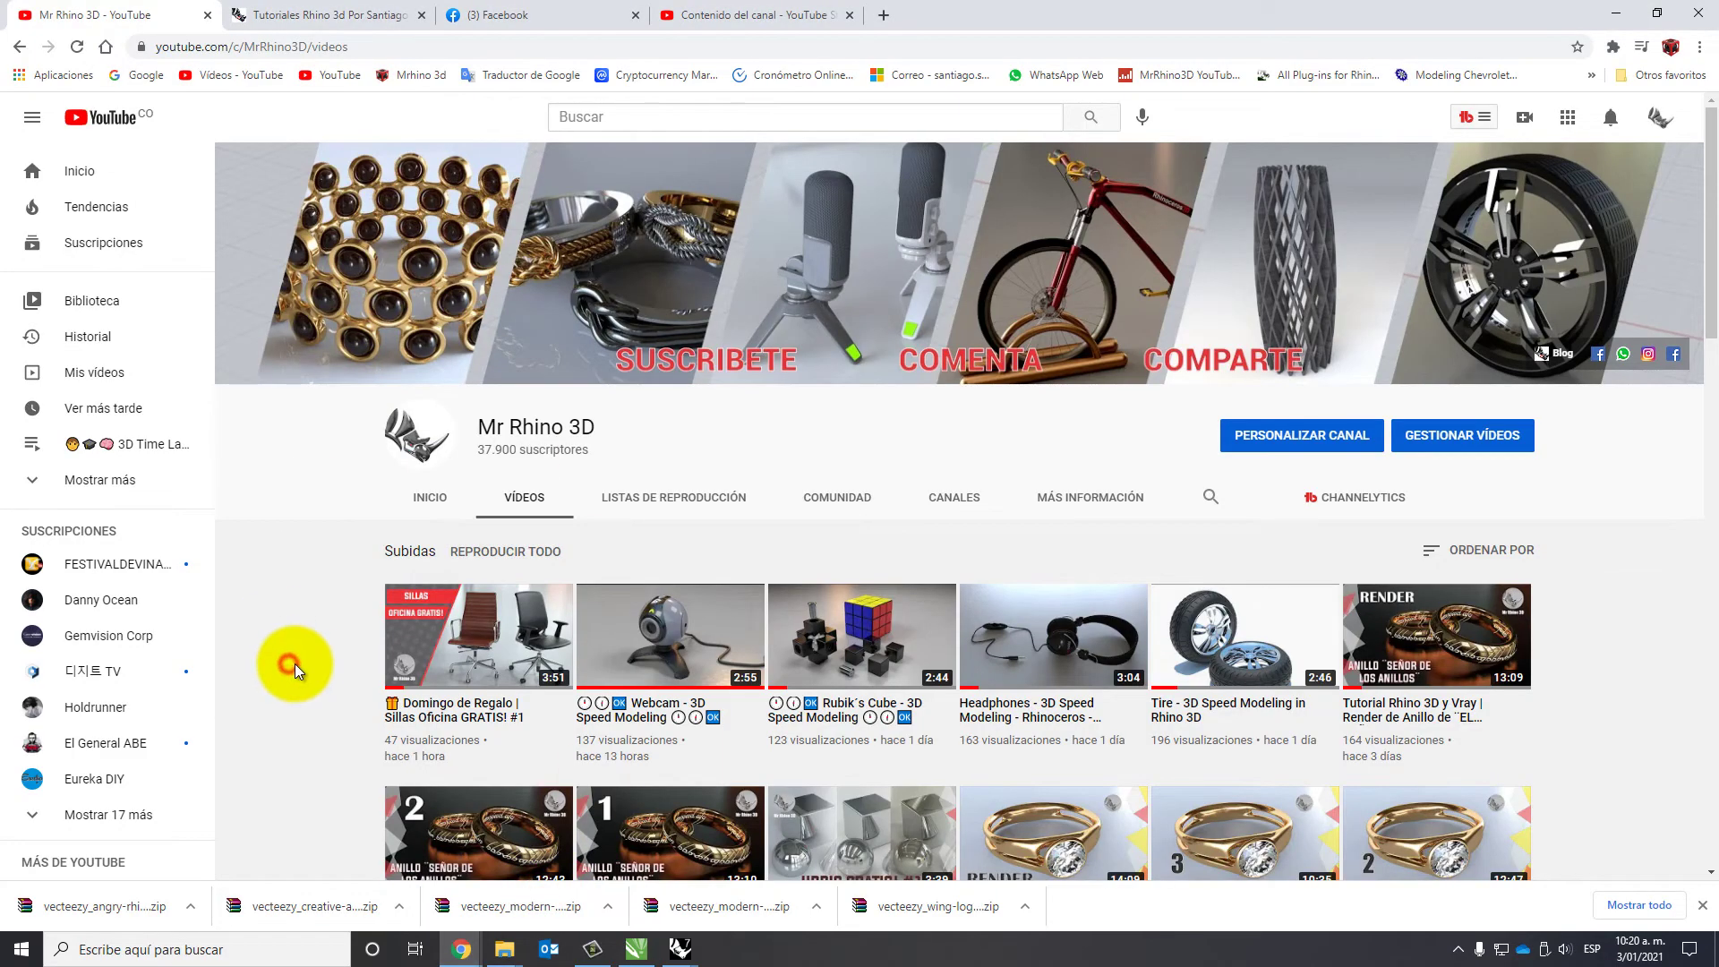
pyautogui.scroll(-5, 300, 664)
pyautogui.scroll(-5, 305, 658)
pyautogui.scroll(-4, 306, 655)
pyautogui.scroll(4, 308, 654)
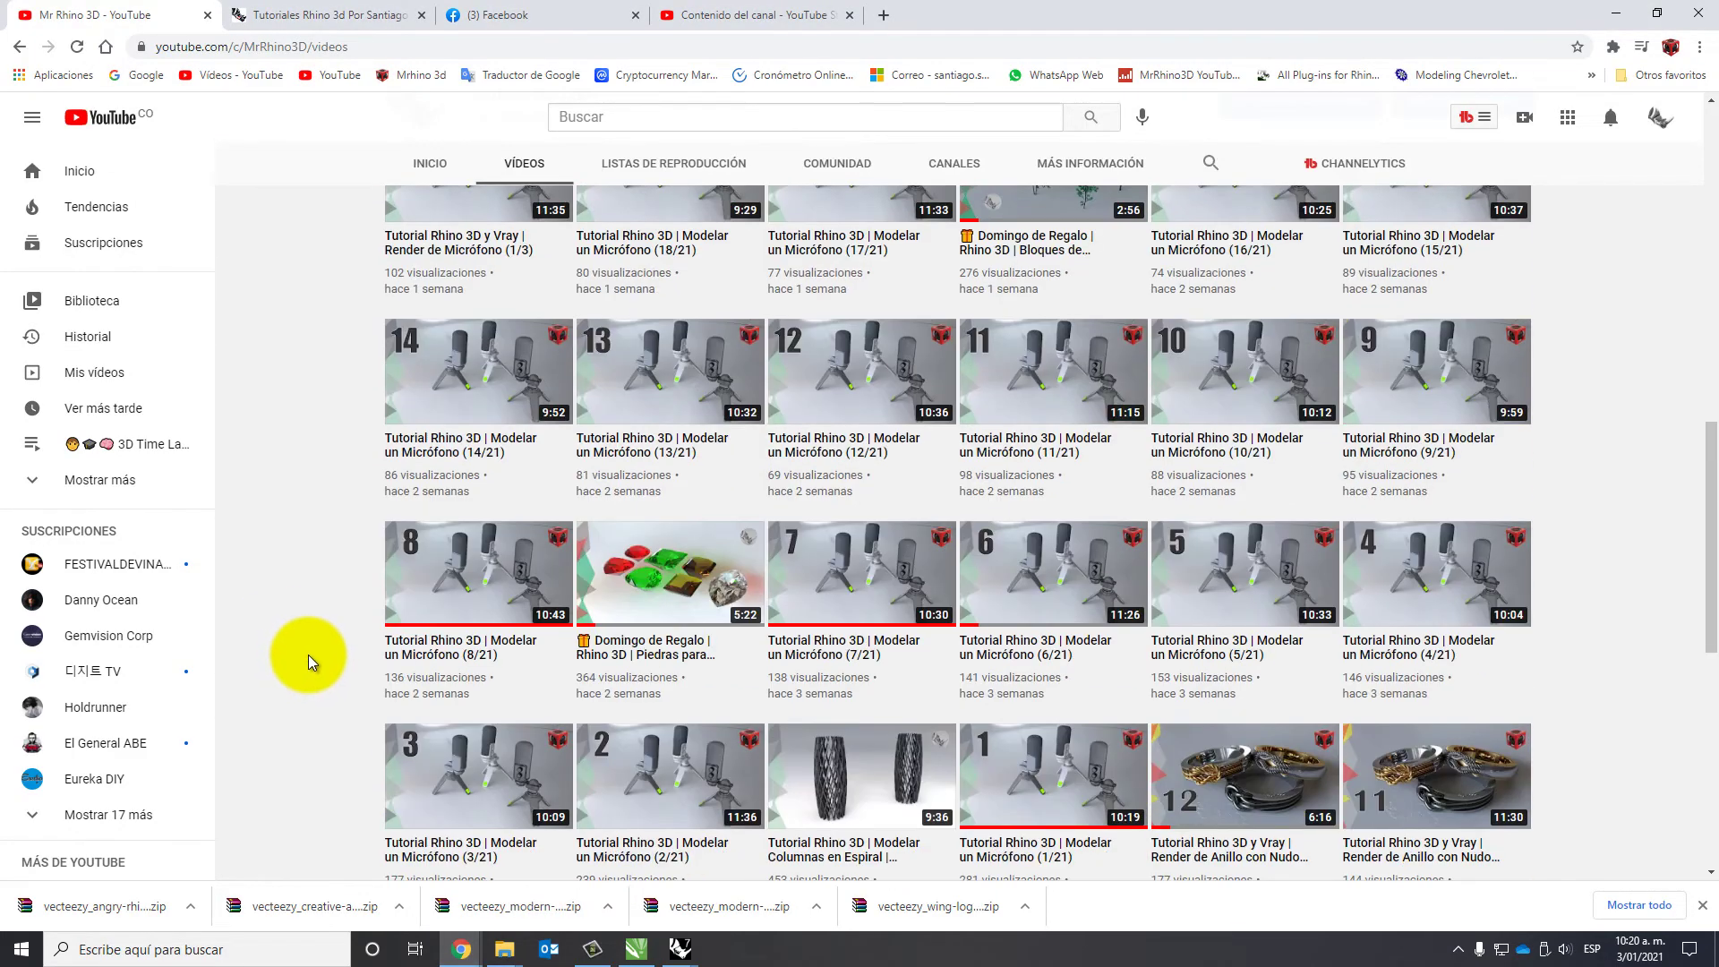
pyautogui.scroll(3, 308, 653)
# Glance over the tutorials blog's free office-chairs post, then return to the channel's videos page.
pyautogui.click(377, 9)
pyautogui.scroll(-4, 206, 471)
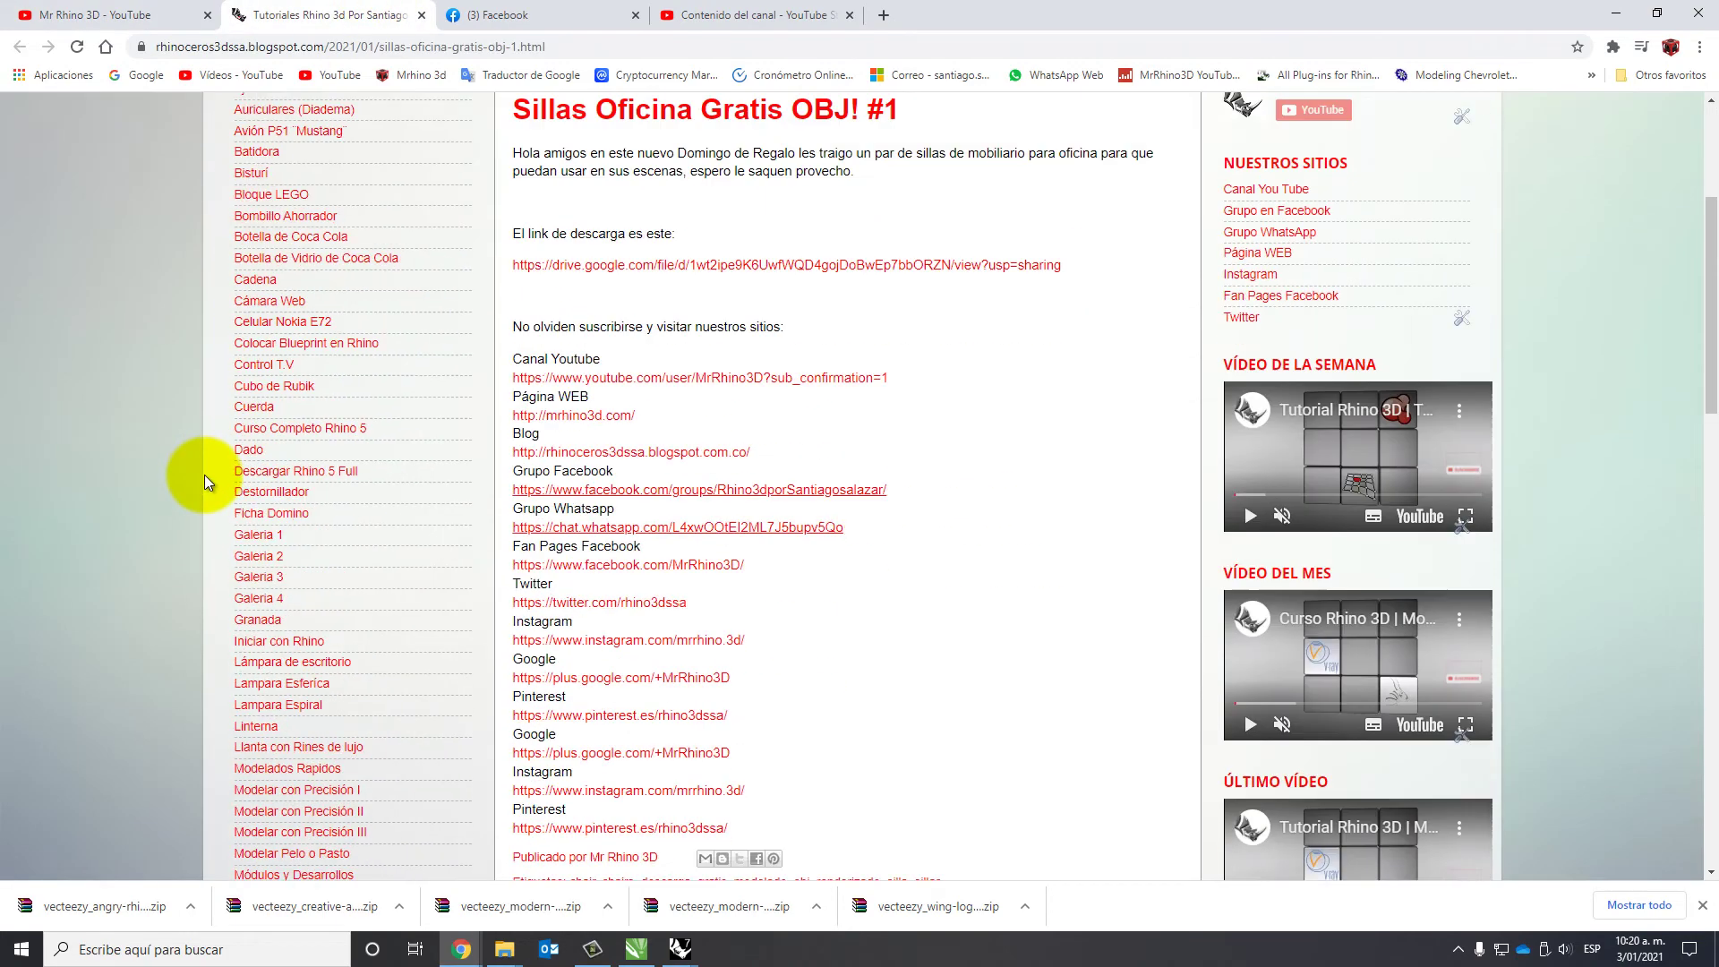
pyautogui.scroll(-4, 204, 479)
pyautogui.scroll(6, 224, 502)
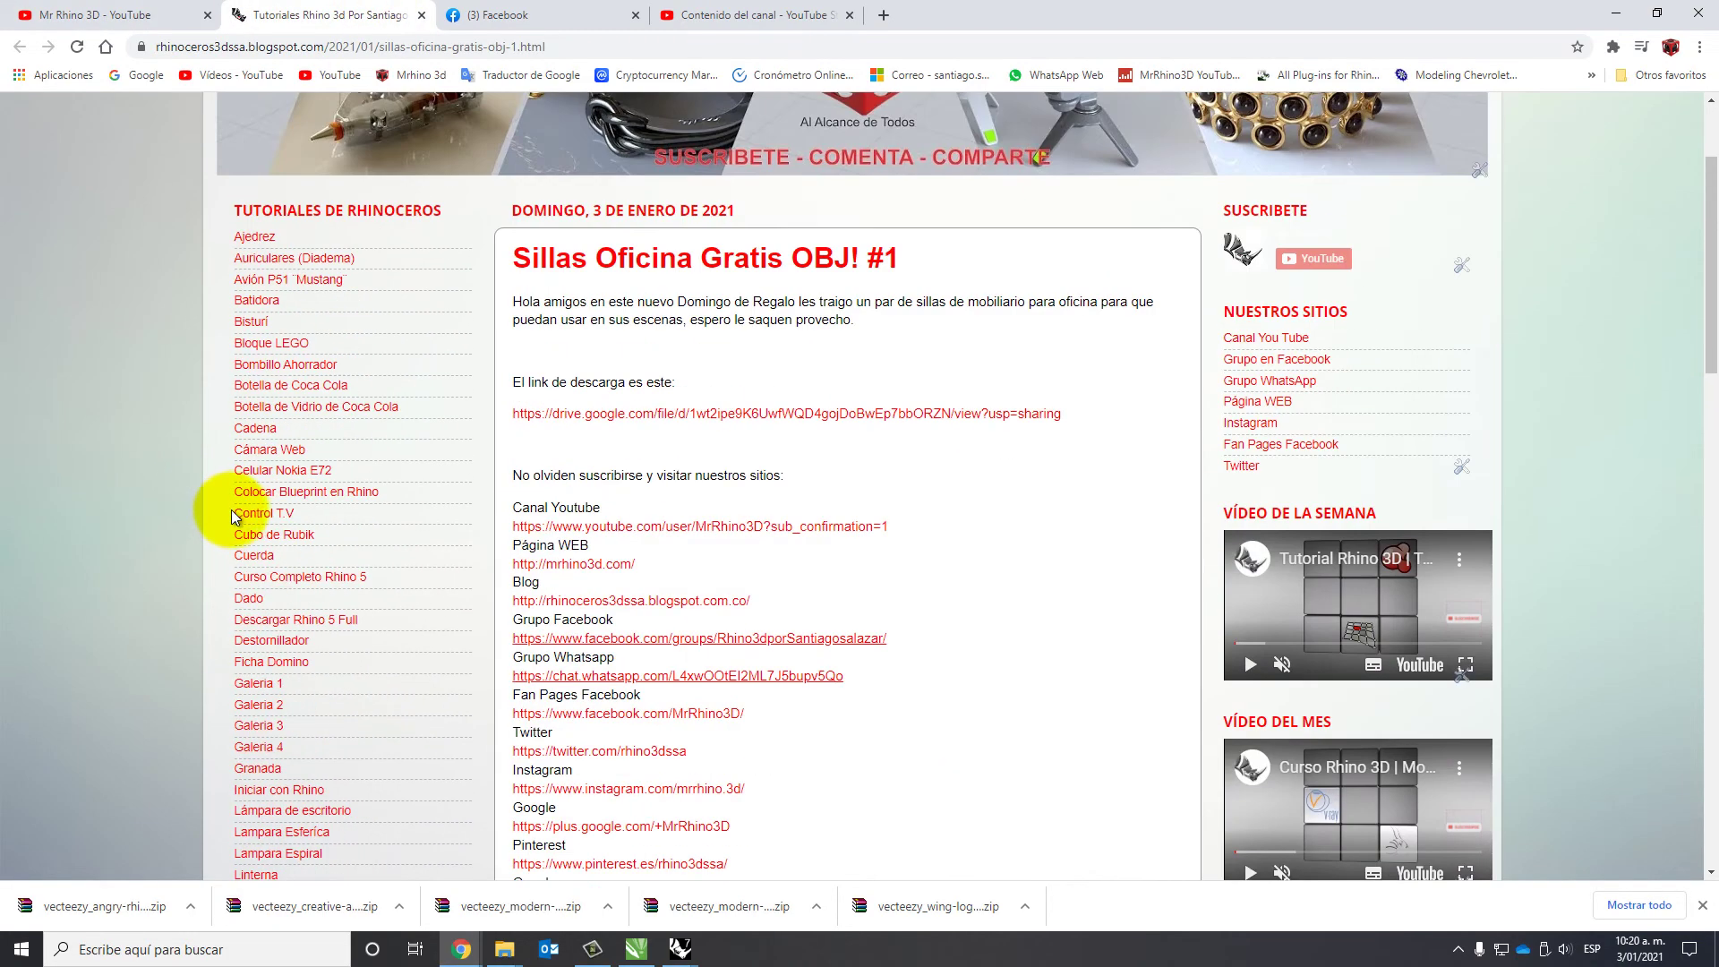
pyautogui.scroll(2, 231, 509)
pyautogui.click(202, 9)
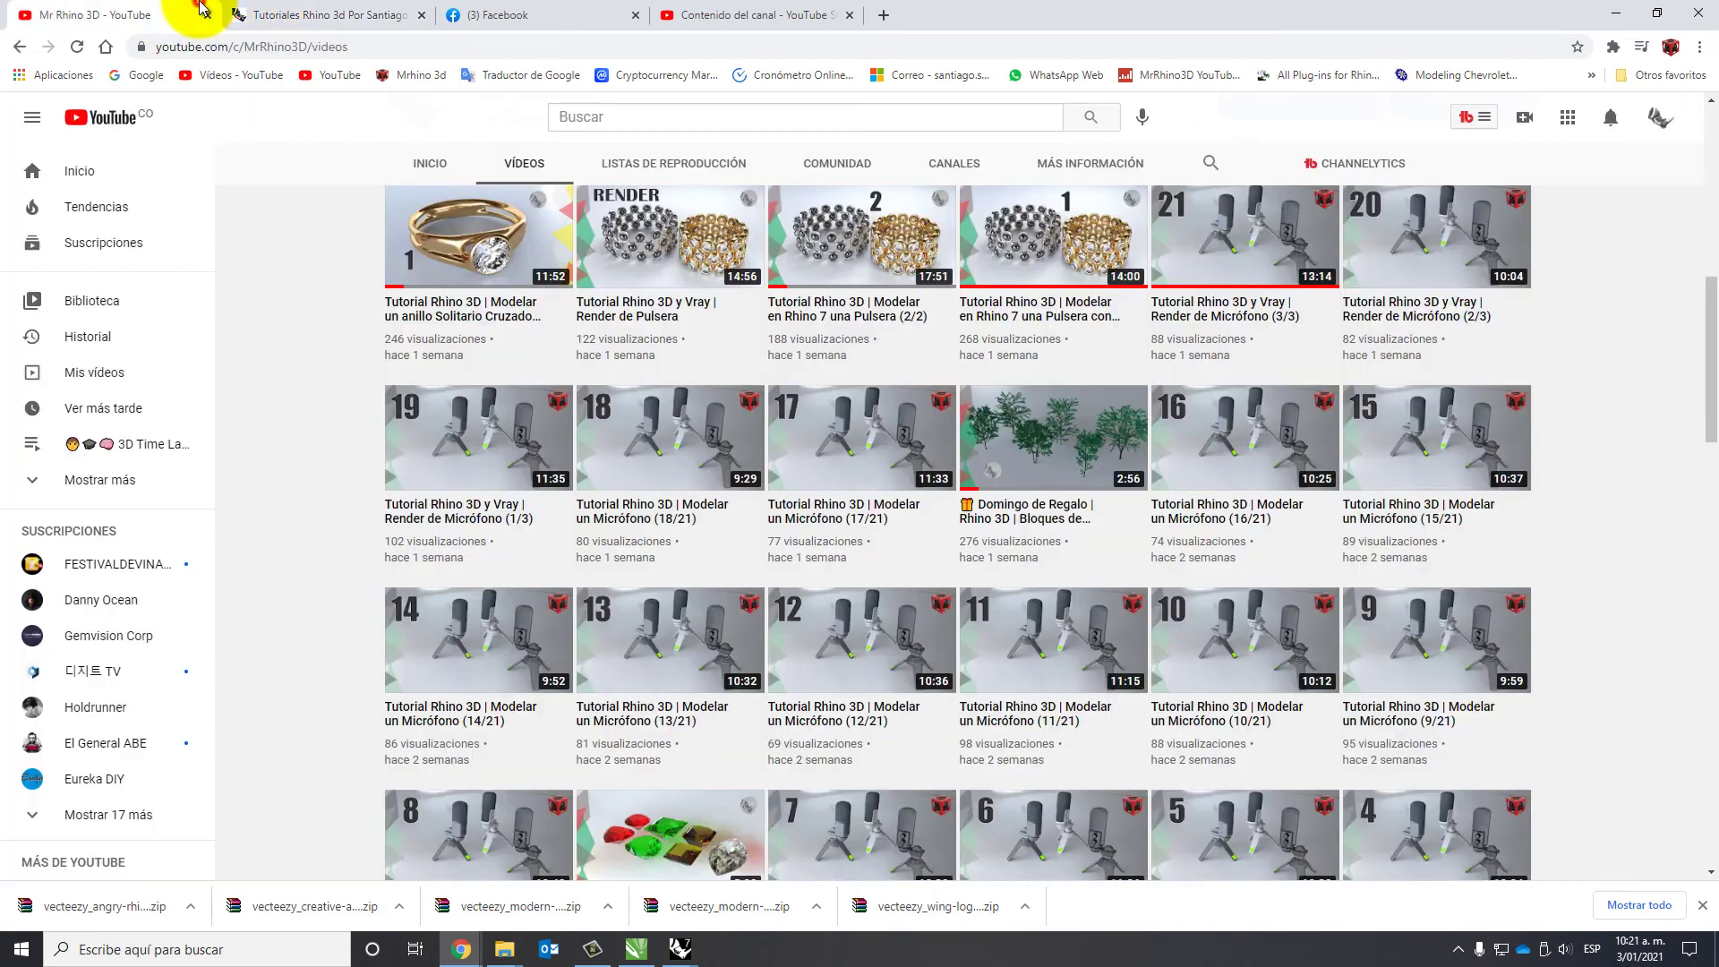